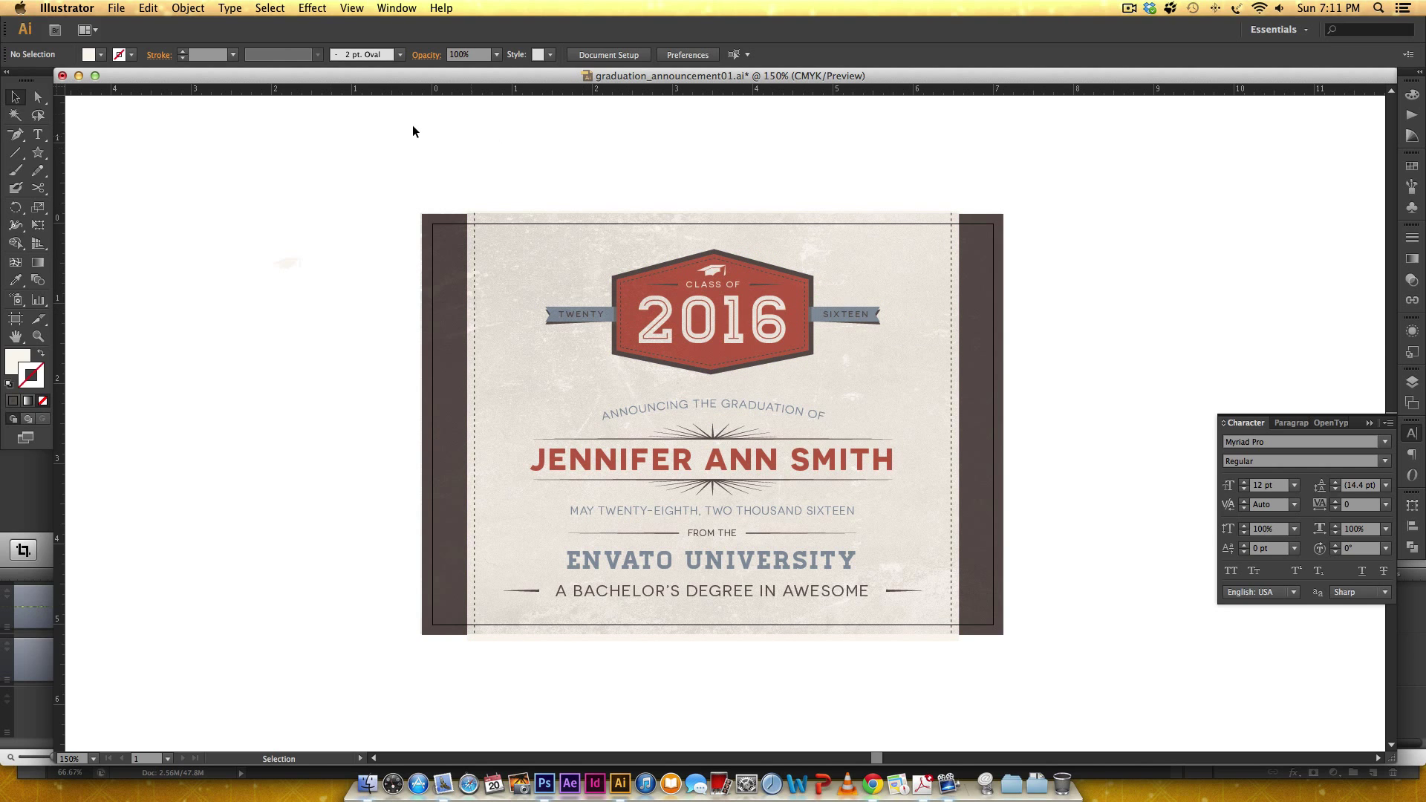
Create a new 7 × 5 in landscape document with one artboard, CMYK color mode and High (300 ppi) raster effects
{"action": "left_click", "coordinate": [115, 8]}
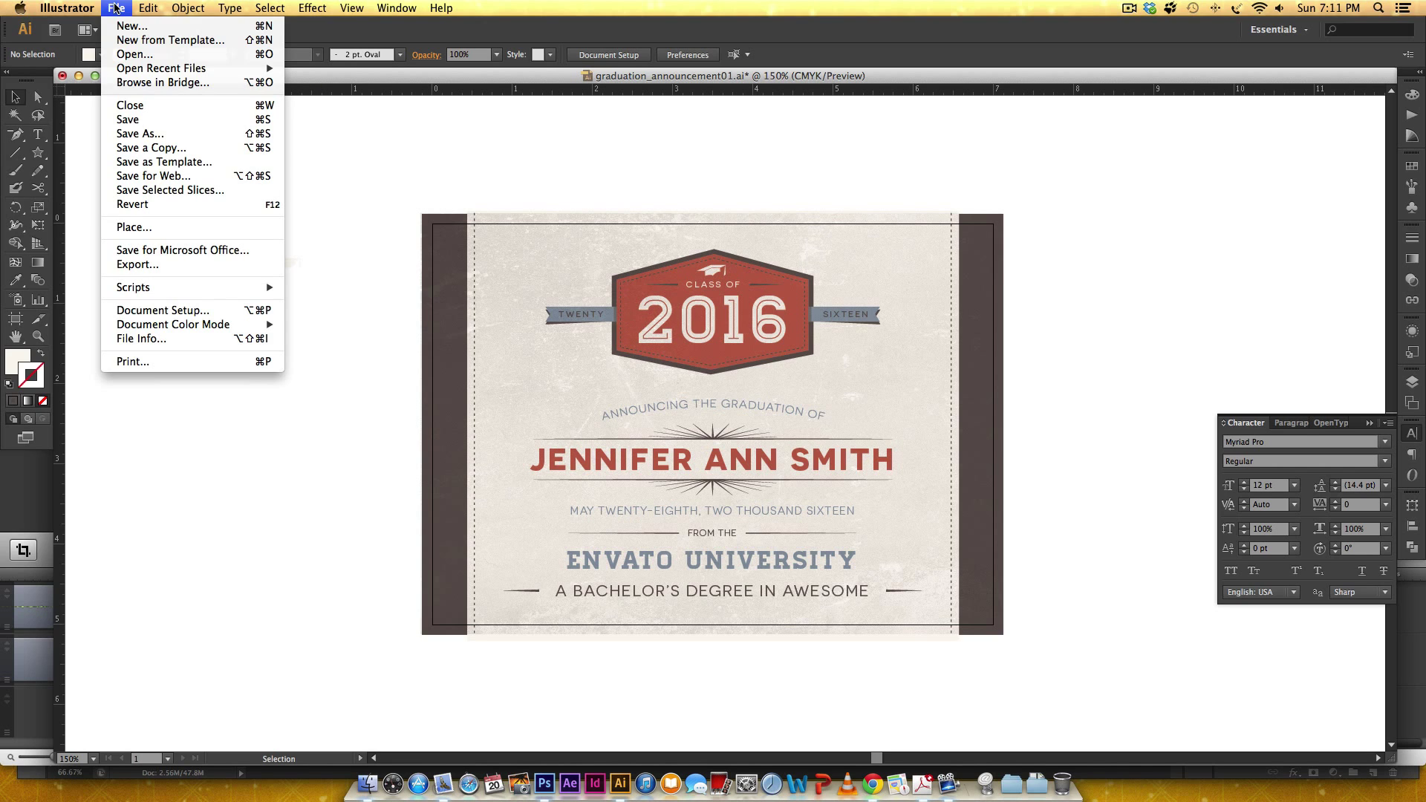
{"action": "left_click", "coordinate": [122, 28]}
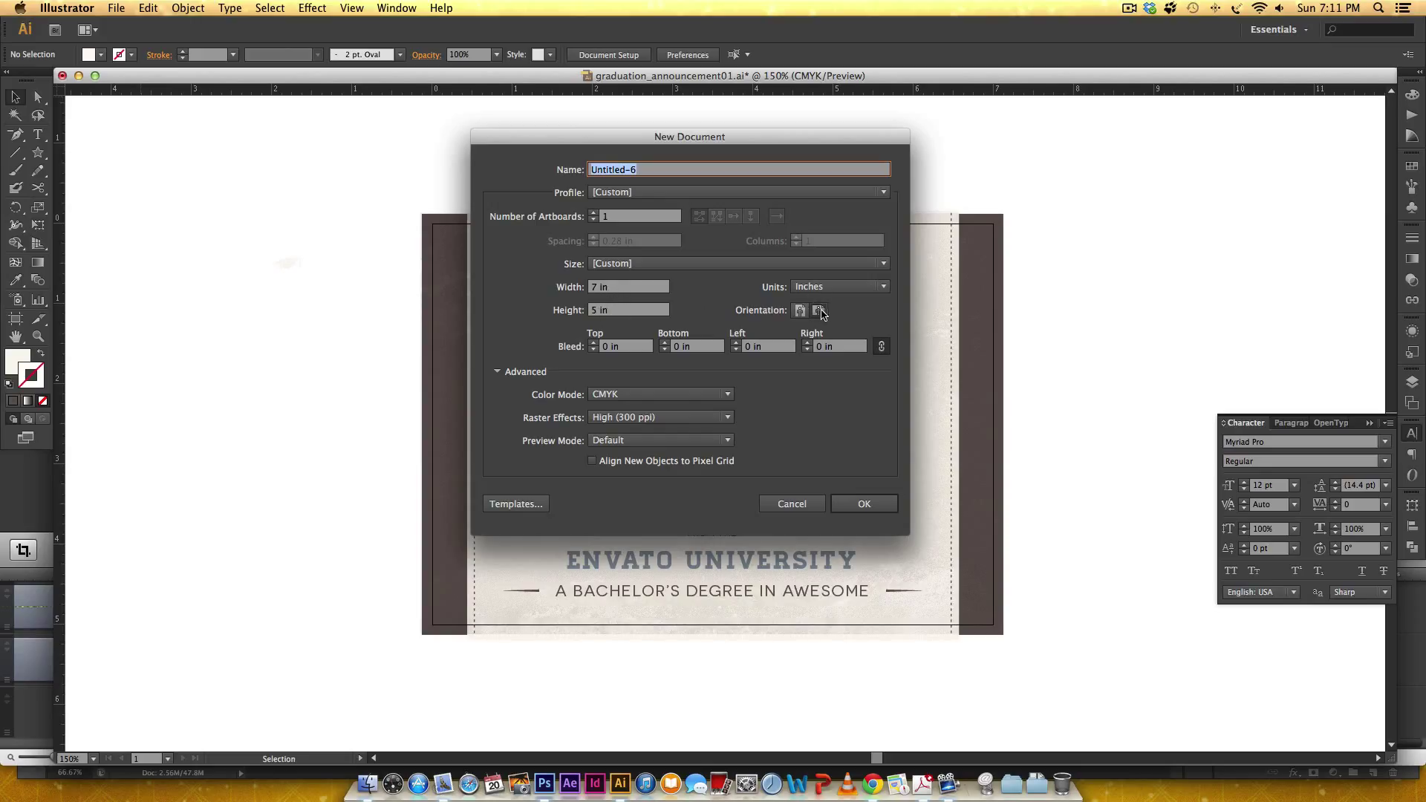
{"action": "left_click", "coordinate": [498, 372]}
{"action": "left_click", "coordinate": [498, 372]}
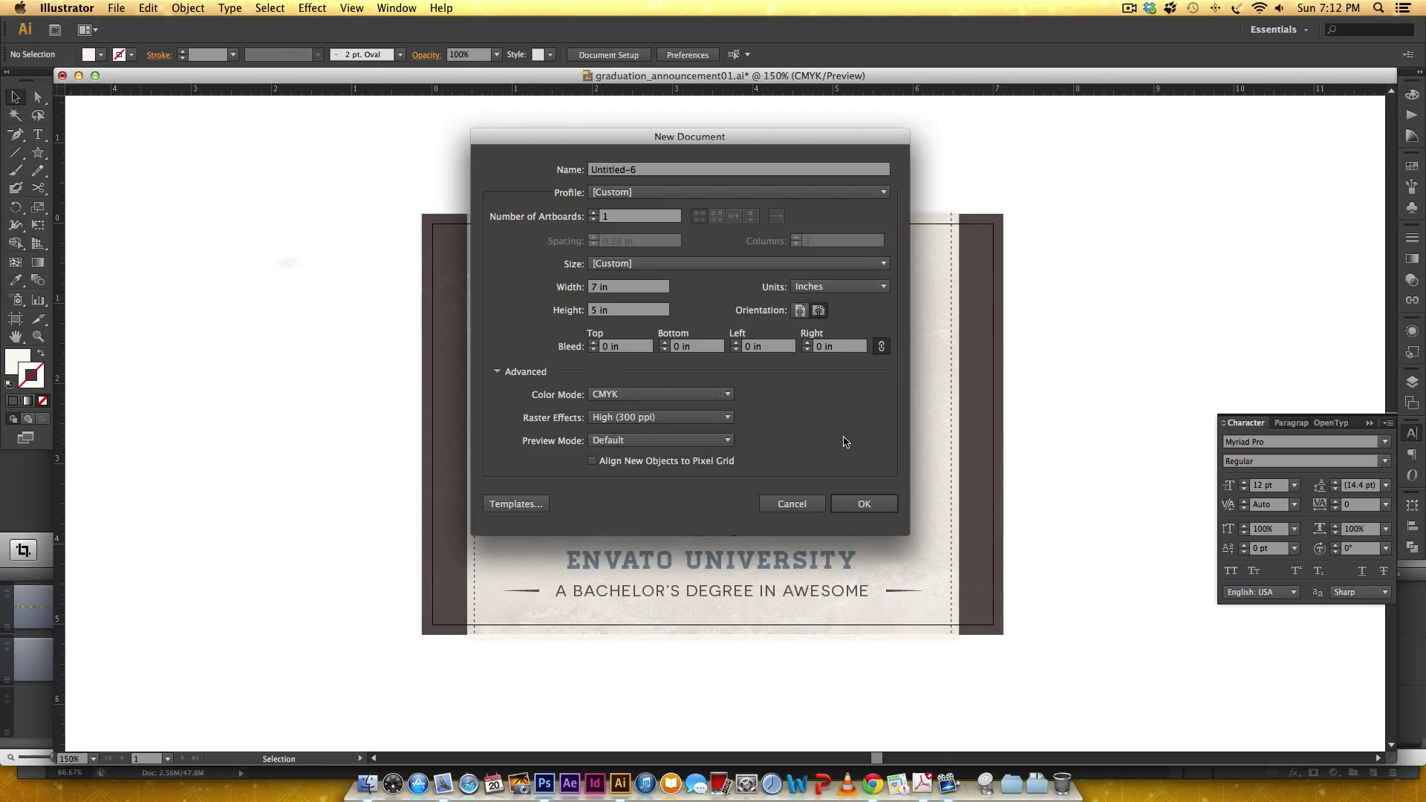
{"action": "left_click", "coordinate": [866, 505]}
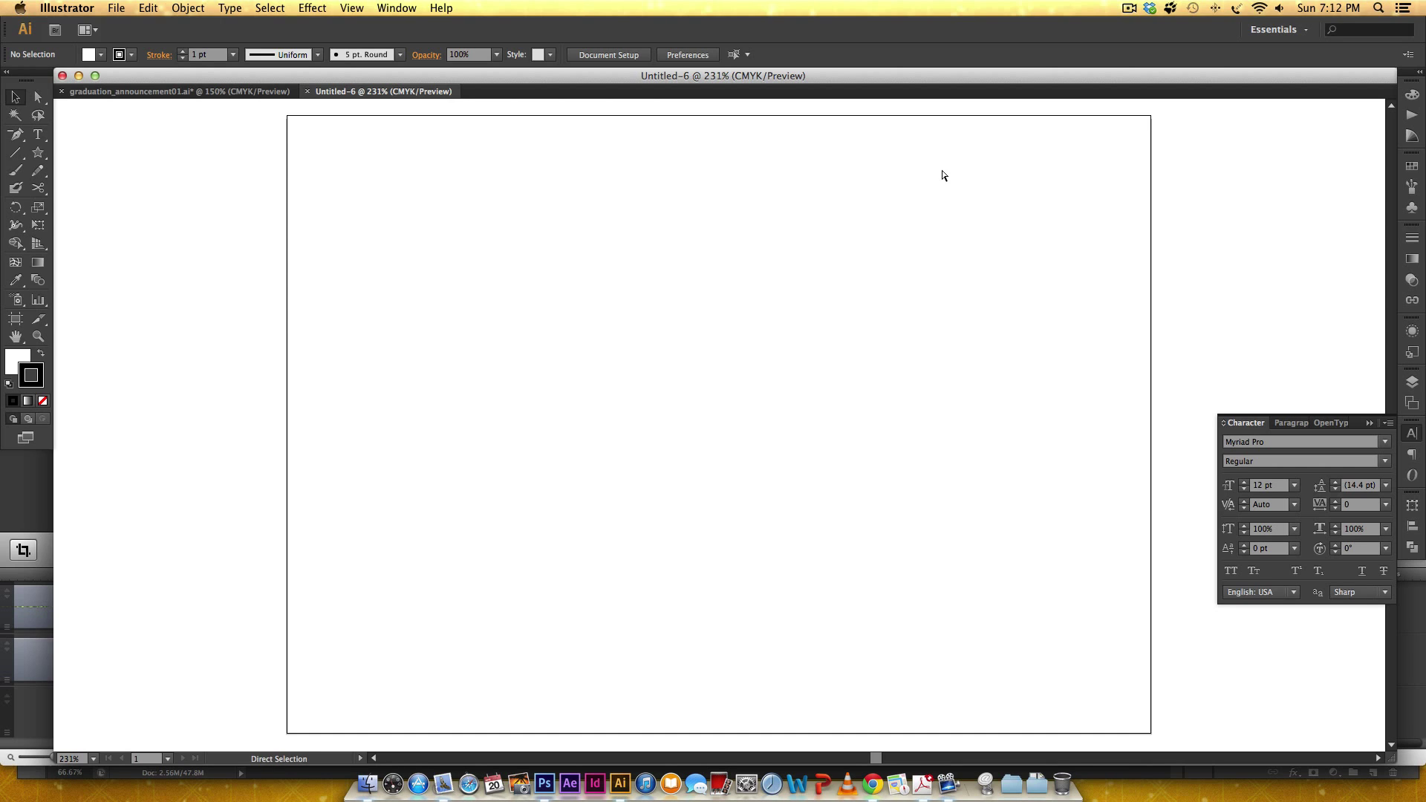
Paste the four color swatch squares and place them in the artboard's upper-right corner
{"action": "key", "text": "cmd+v"}
{"action": "left_click_drag", "start_coordinate": [778, 426], "coordinate": [1121, 157]}
Examine the CMYK values of the cream, red, dark brown and blue swatches, and check the badge in graduation_announcement01.ai
{"action": "left_click", "coordinate": [1412, 93]}
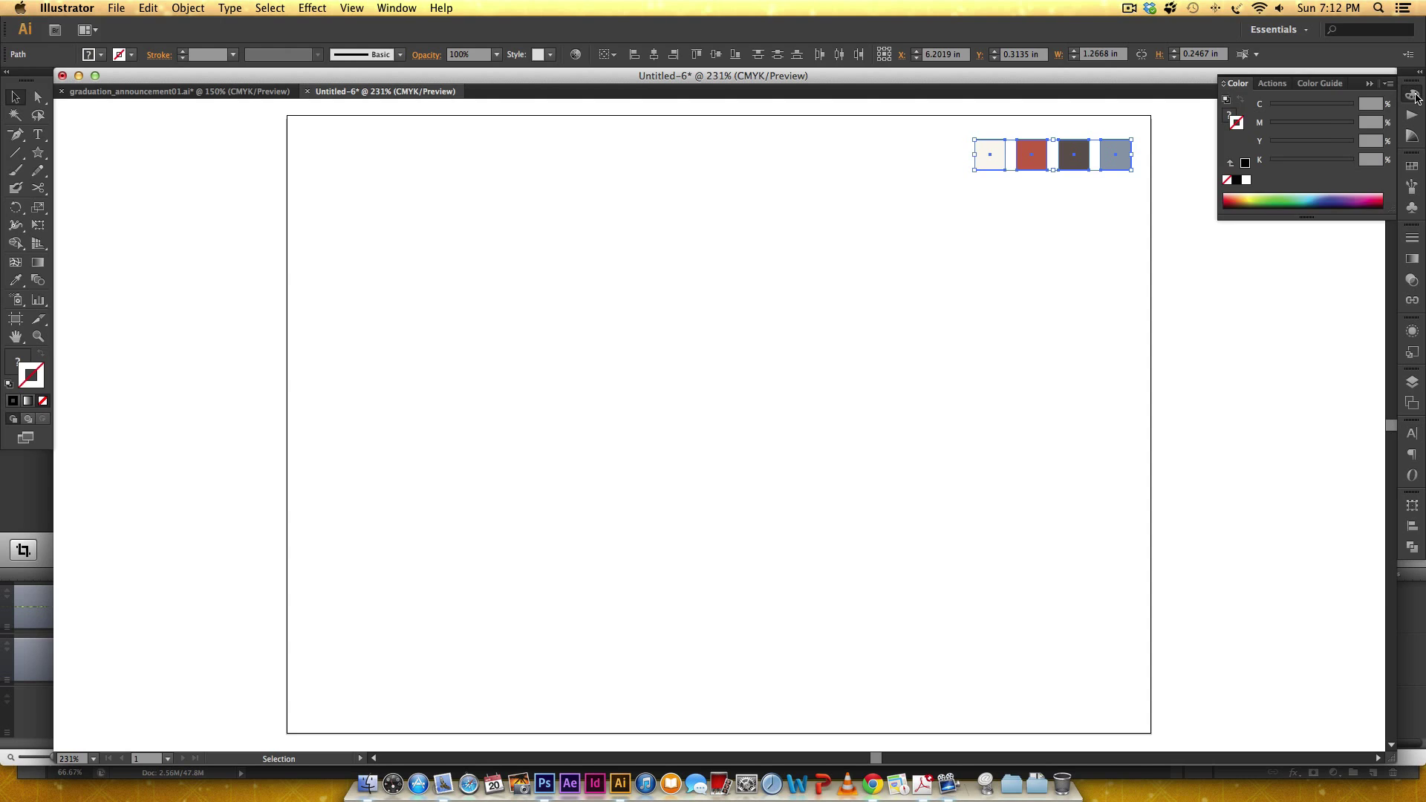
{"action": "left_click", "coordinate": [1025, 219]}
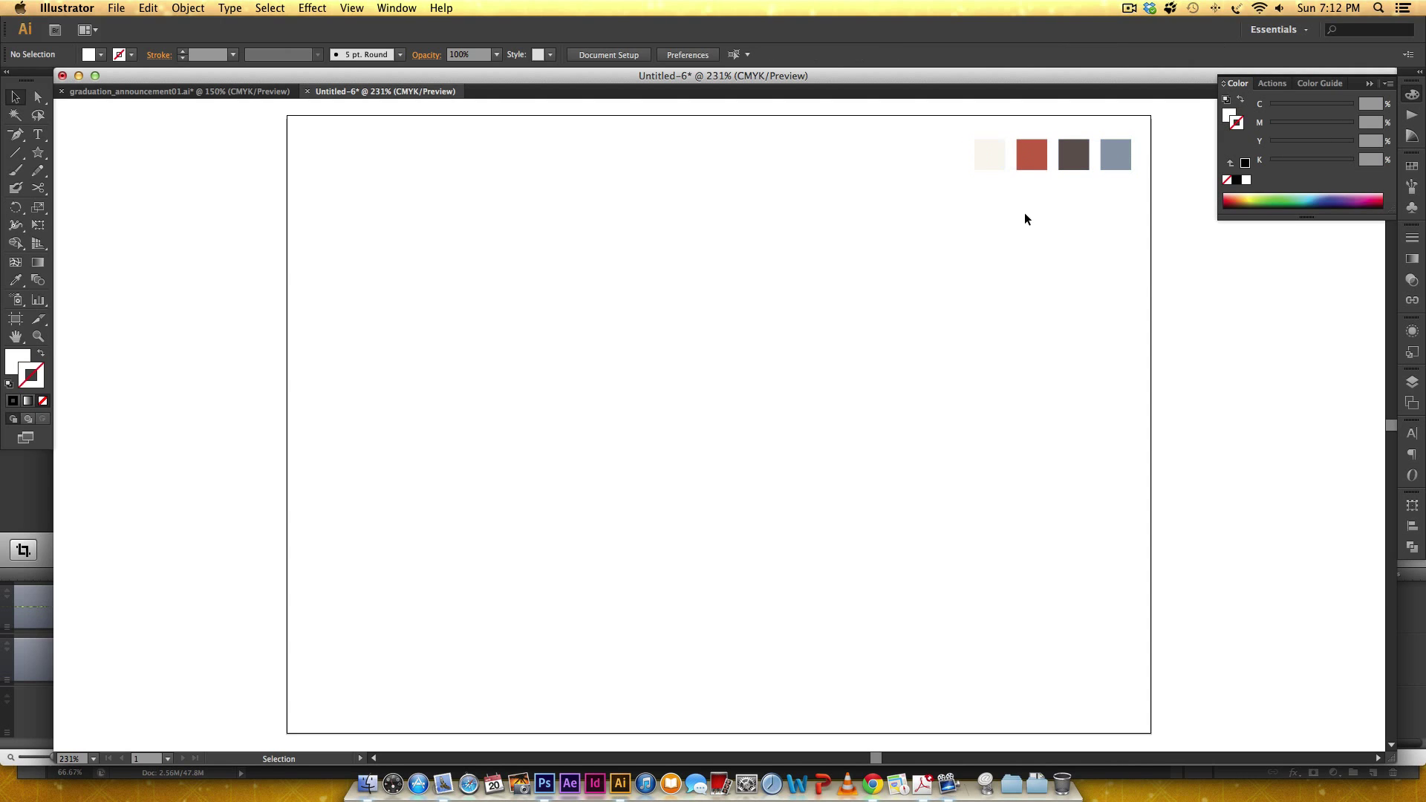
{"action": "left_click", "coordinate": [996, 158]}
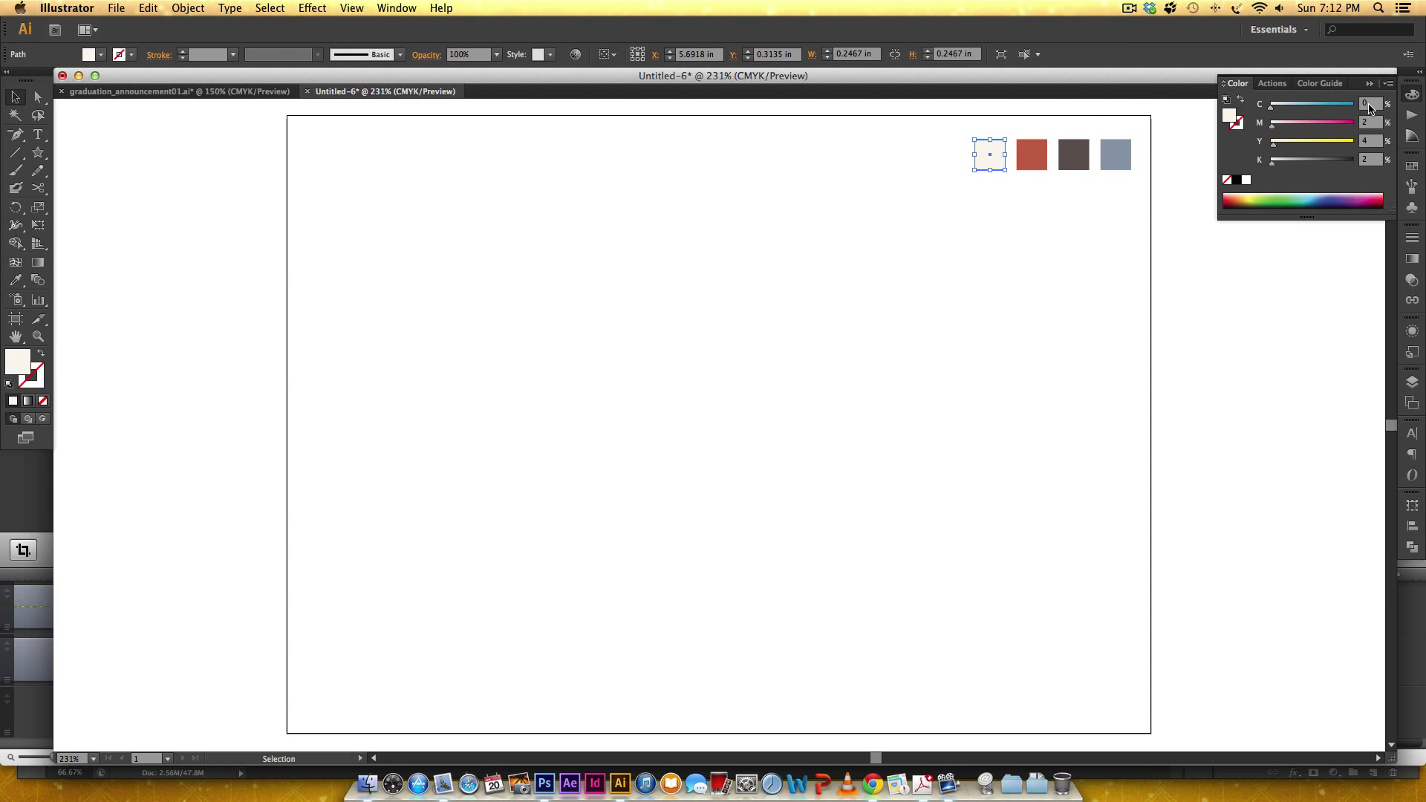
{"action": "left_click", "coordinate": [1034, 157]}
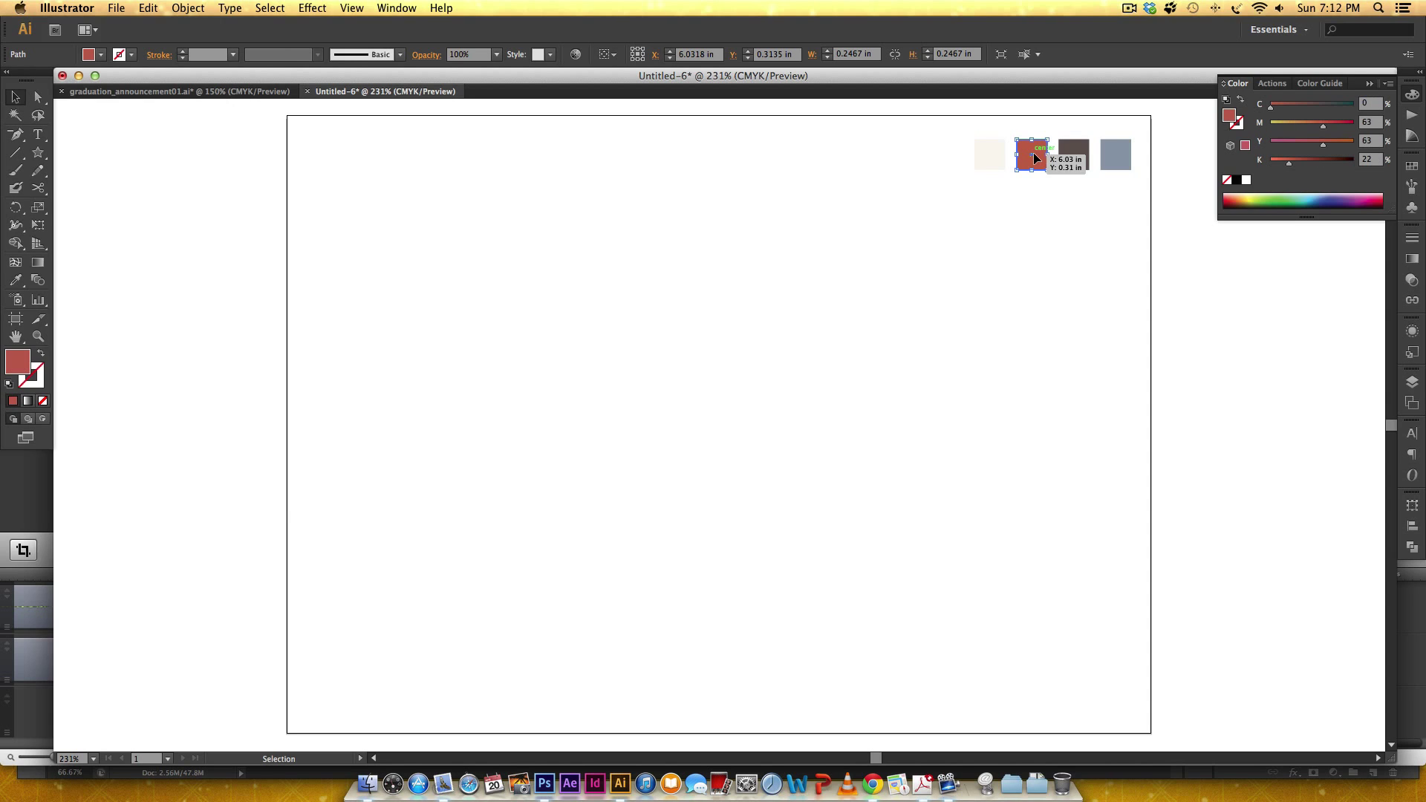
{"action": "left_click", "coordinate": [1073, 161]}
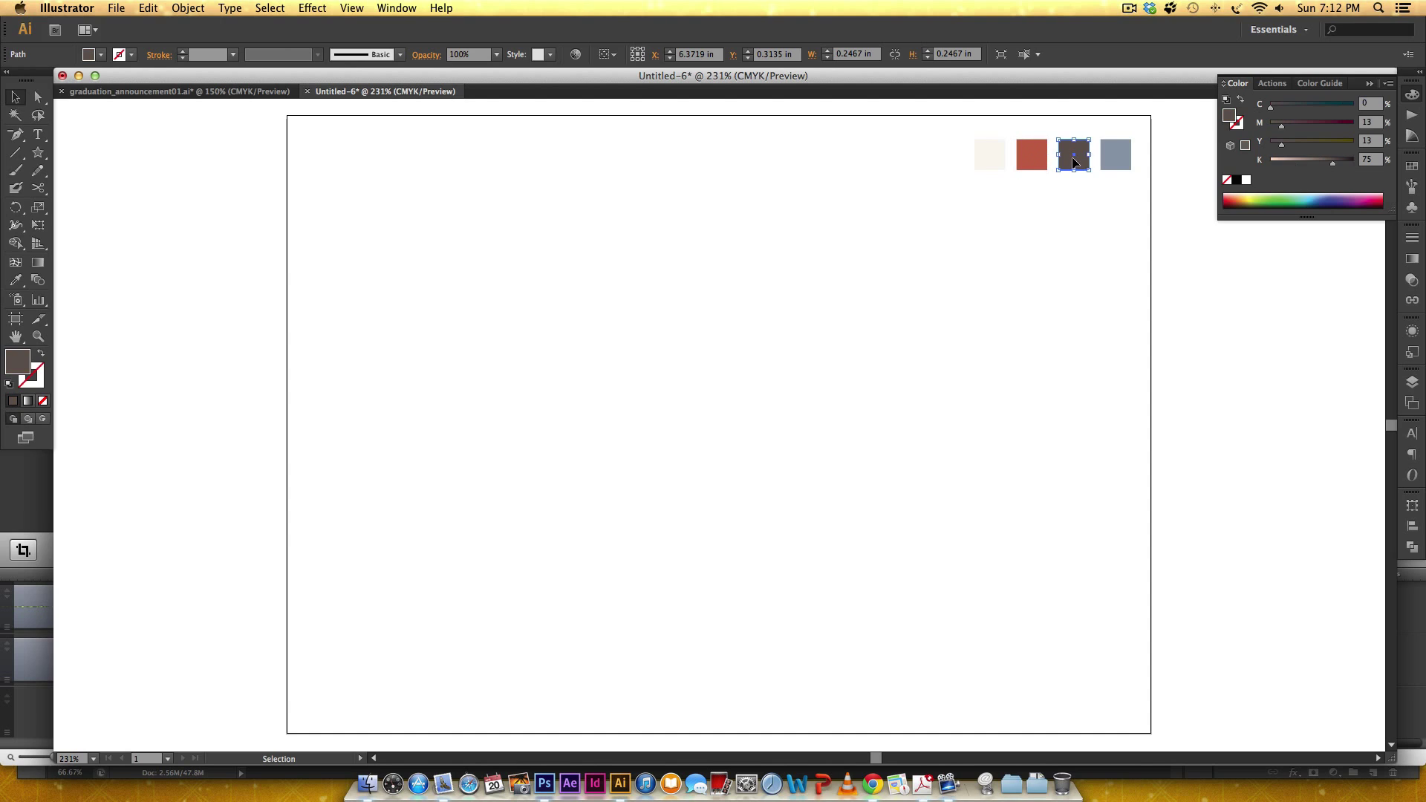
{"action": "left_click", "coordinate": [1115, 159]}
{"action": "left_click", "coordinate": [955, 305]}
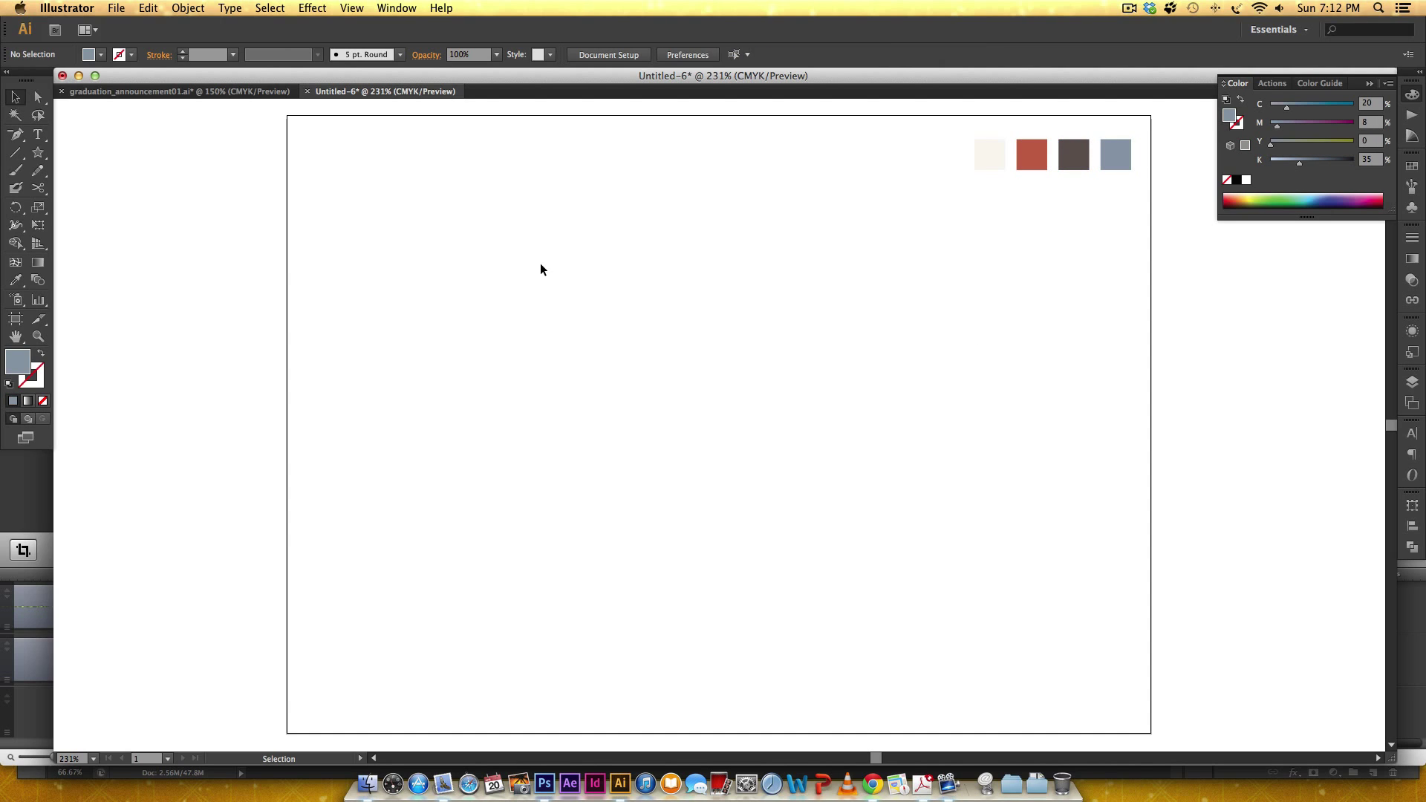
{"action": "left_click", "coordinate": [226, 91]}
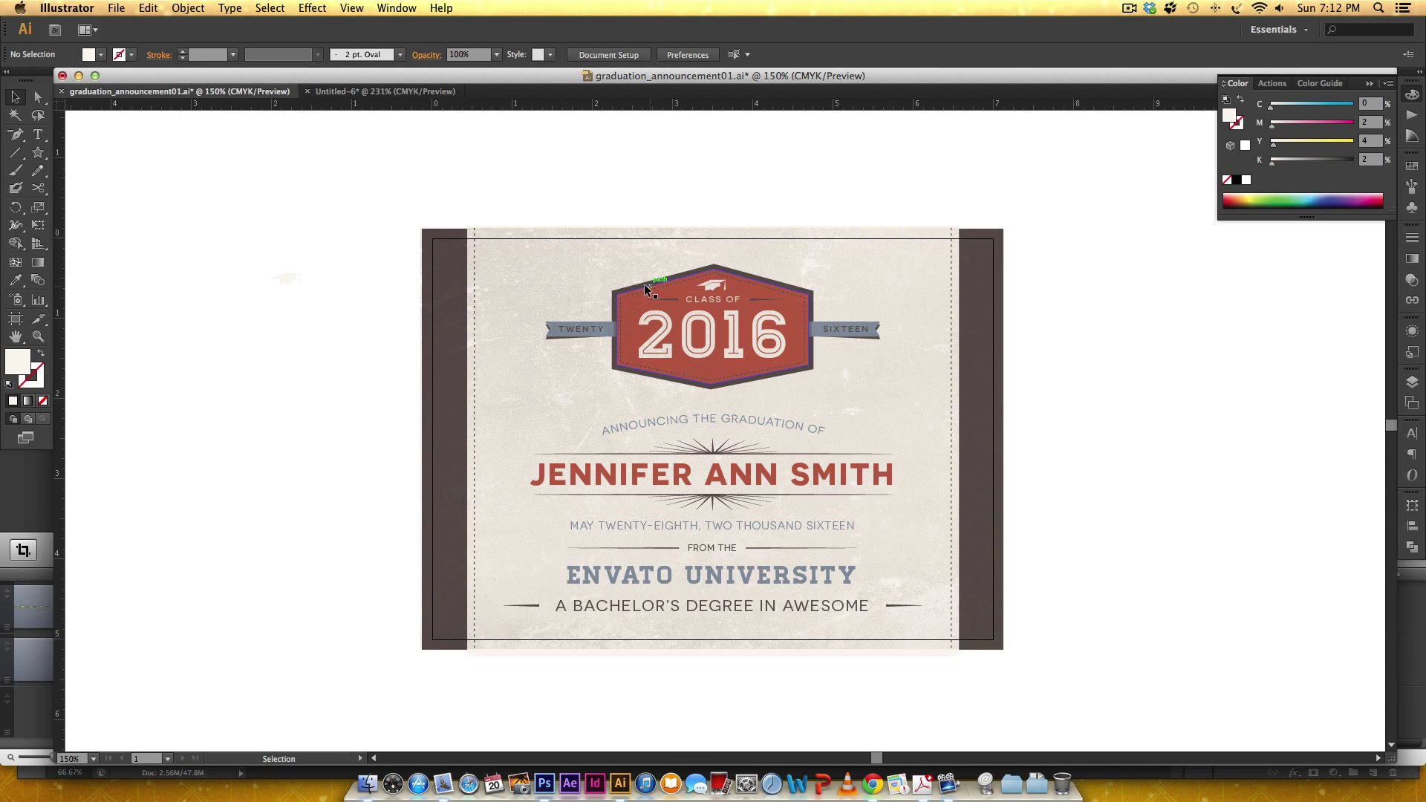
{"action": "left_click", "coordinate": [385, 91]}
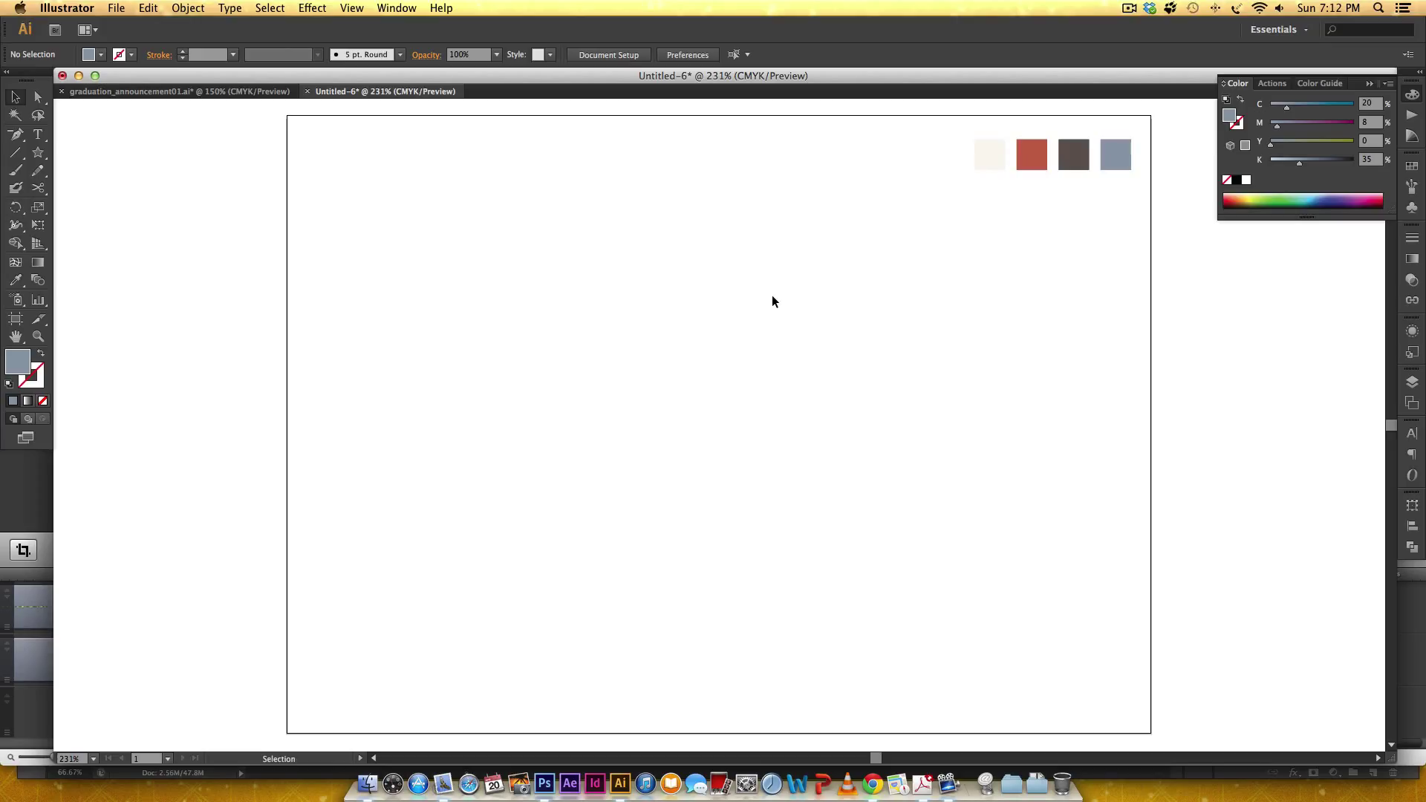
Draw a rectangle 3.5 in wide and 1.25 in high and move it near the middle of the artboard
{"action": "key", "text": "m"}
{"action": "left_click", "coordinate": [688, 377]}
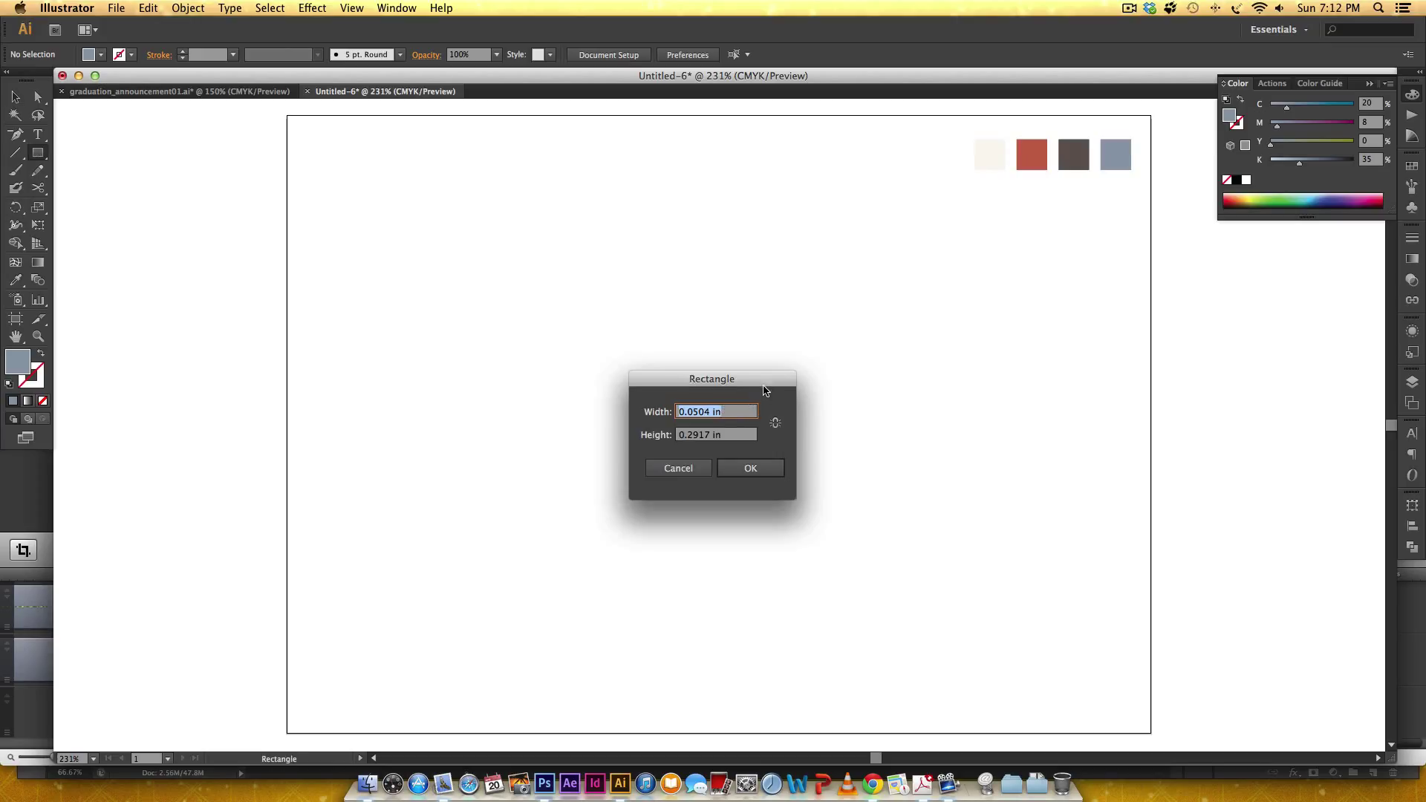
{"action": "type", "text": "3.5"}
{"action": "key", "text": "Tab"}
{"action": "type", "text": "1.25"}
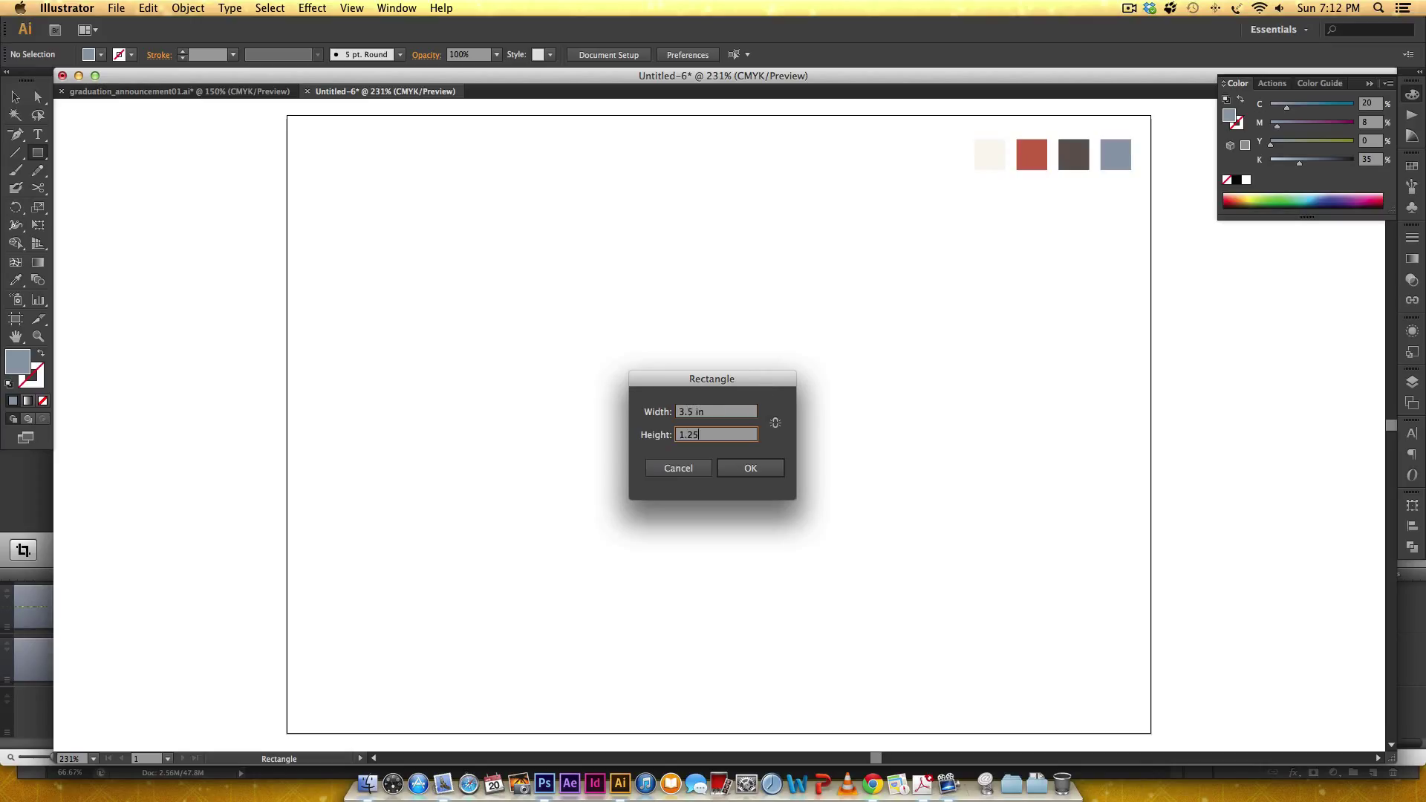
{"action": "key", "text": "Return"}
{"action": "key", "text": "v"}
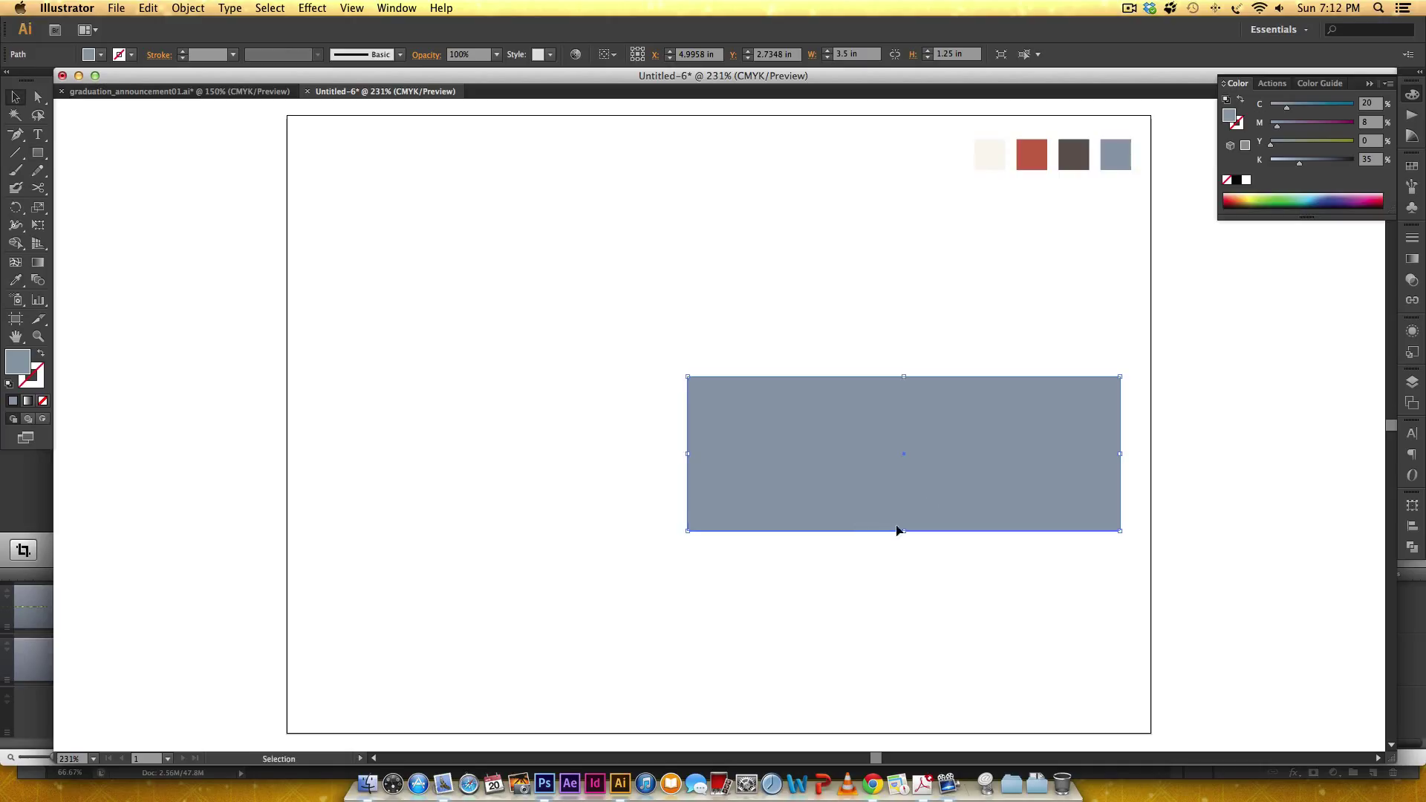
{"action": "left_click_drag", "start_coordinate": [934, 450], "coordinate": [767, 408]}
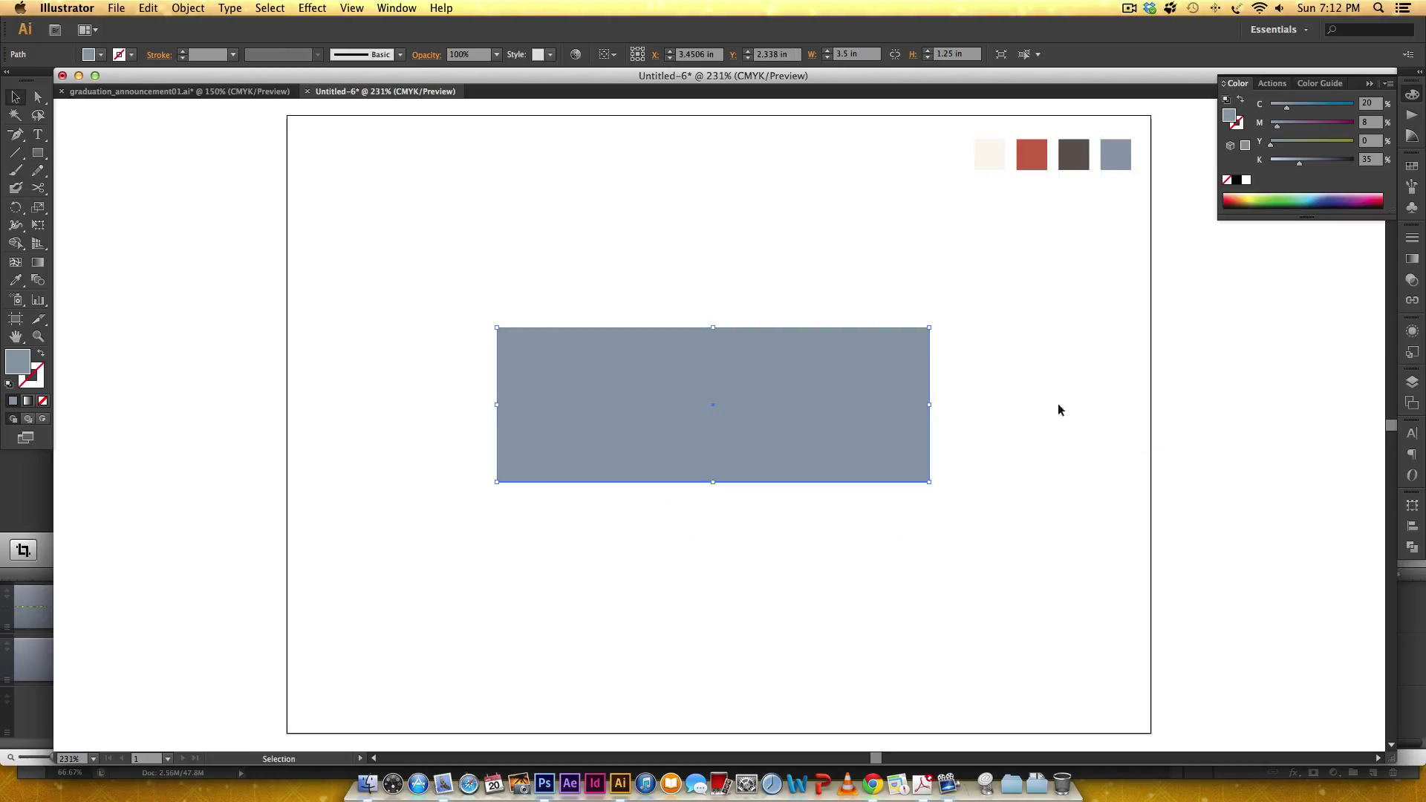
Fill the rectangle with the red swatch's color using the Eyedropper and shift it slightly to the right
{"action": "key", "text": "i"}
{"action": "left_click", "coordinate": [1029, 153]}
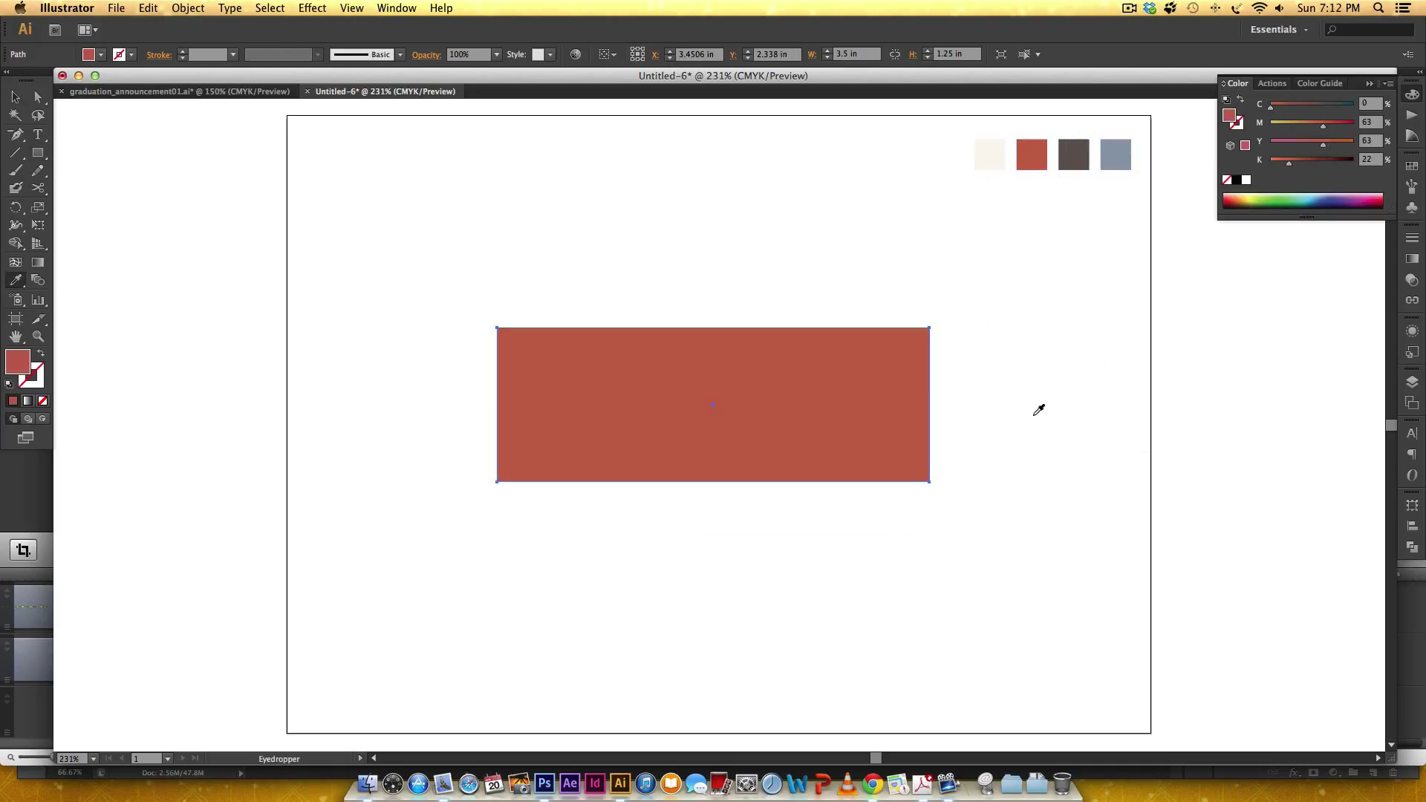
{"action": "key", "text": "v"}
{"action": "left_click_drag", "start_coordinate": [864, 411], "coordinate": [897, 410]}
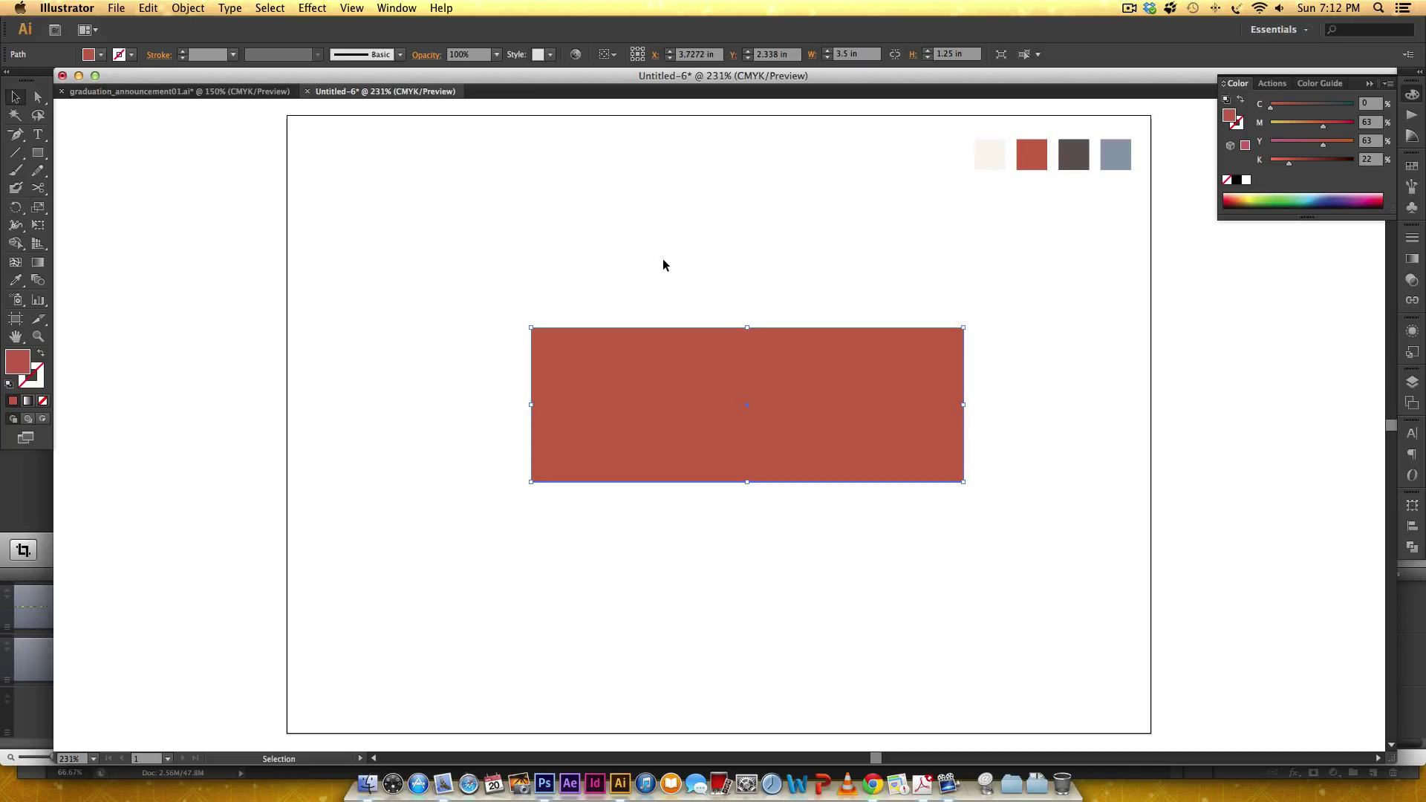
{"action": "key", "text": "a"}
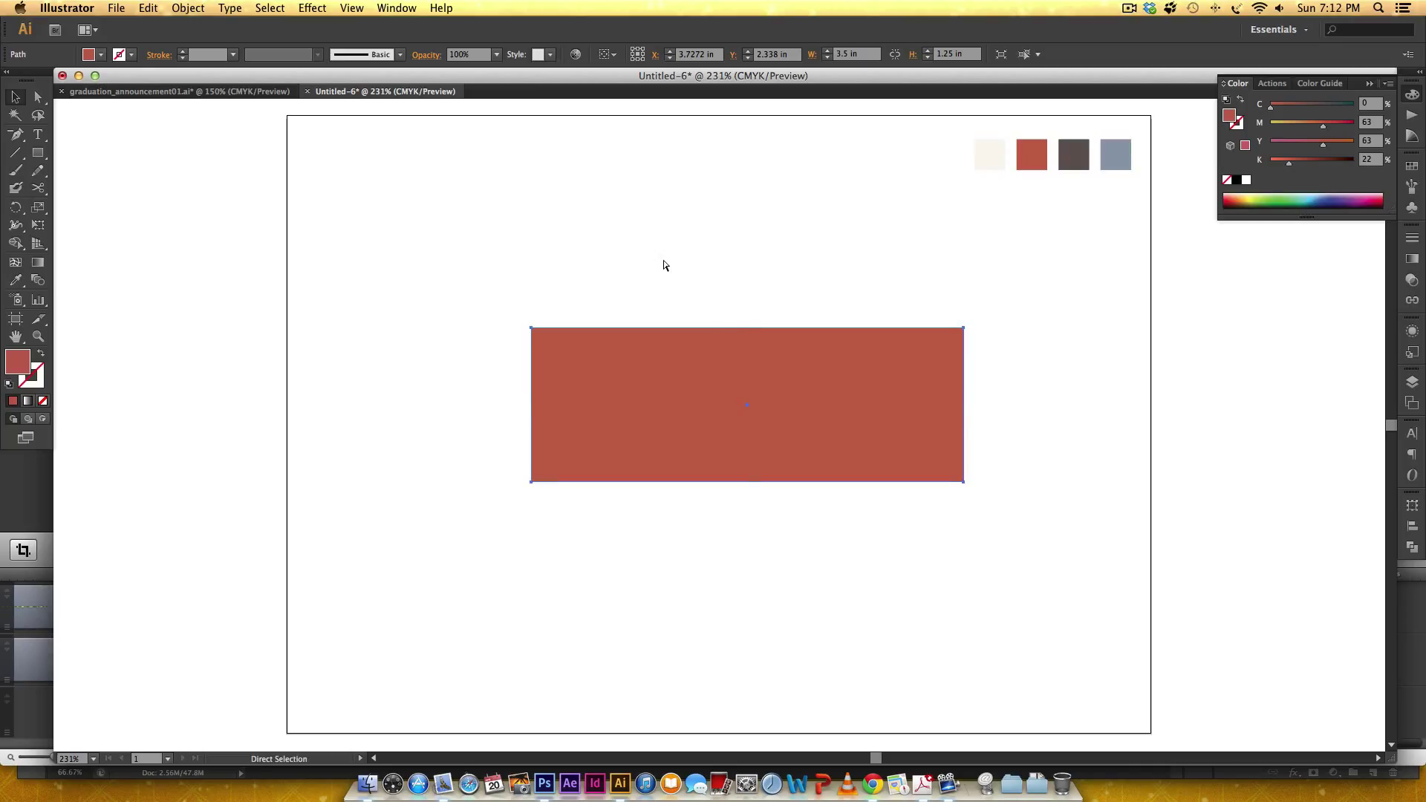
{"action": "key", "text": "v"}
Show the rulers, add a horizontal guide at 1.5 in, and snap the rectangle's top edge up to it
{"action": "key", "text": "super+r"}
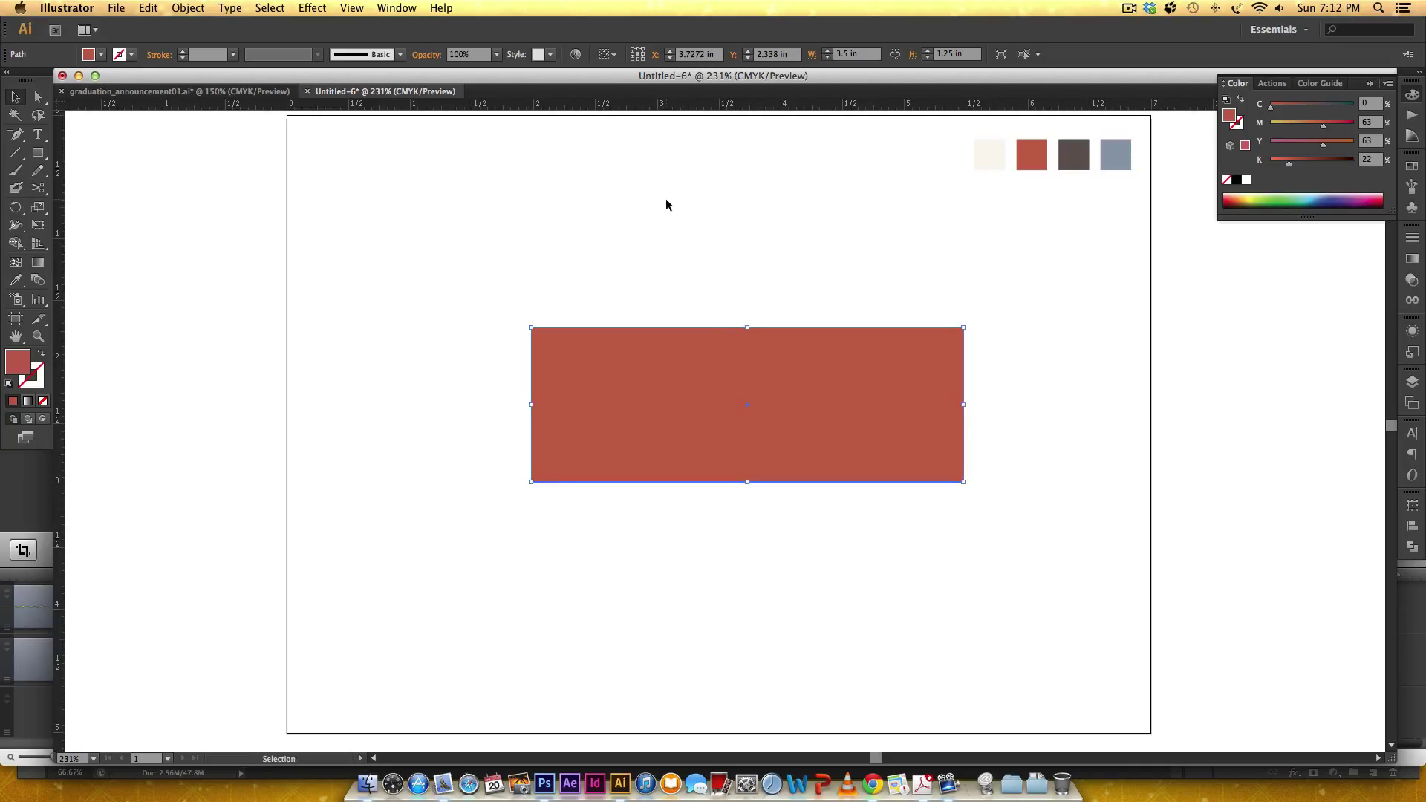
{"action": "left_click", "coordinate": [672, 137]}
{"action": "left_click_drag", "start_coordinate": [674, 107], "coordinate": [629, 432]}
{"action": "scroll", "coordinate": [762, 334], "scroll_direction": "down", "scroll_amount": 3}
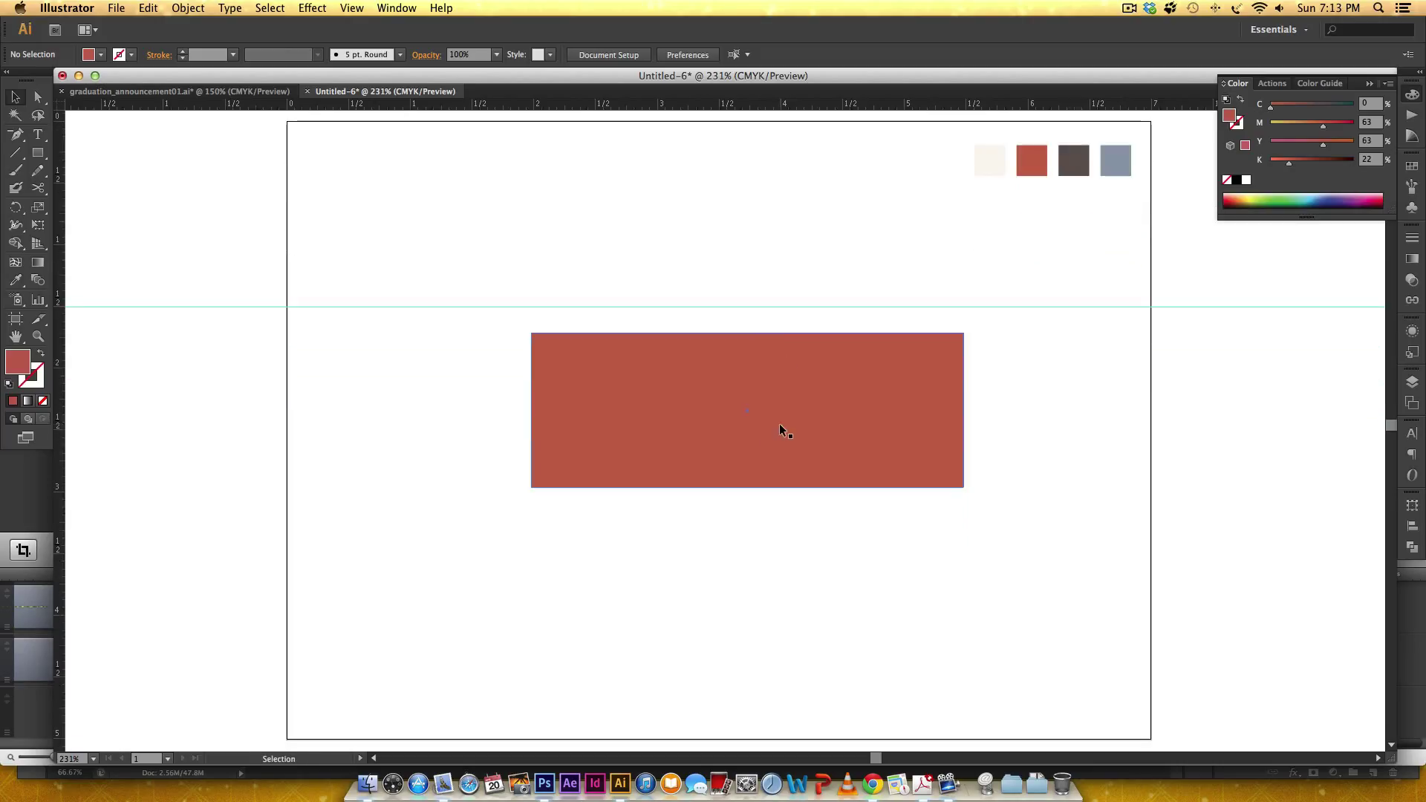
{"action": "left_click_drag", "start_coordinate": [832, 425], "coordinate": [831, 397]}
{"action": "left_click", "coordinate": [731, 300]}
Add horizontal guides at the rectangle's bottom edge, half an inch above its top and half an inch below its bottom
{"action": "left_click_drag", "start_coordinate": [647, 105], "coordinate": [635, 461]}
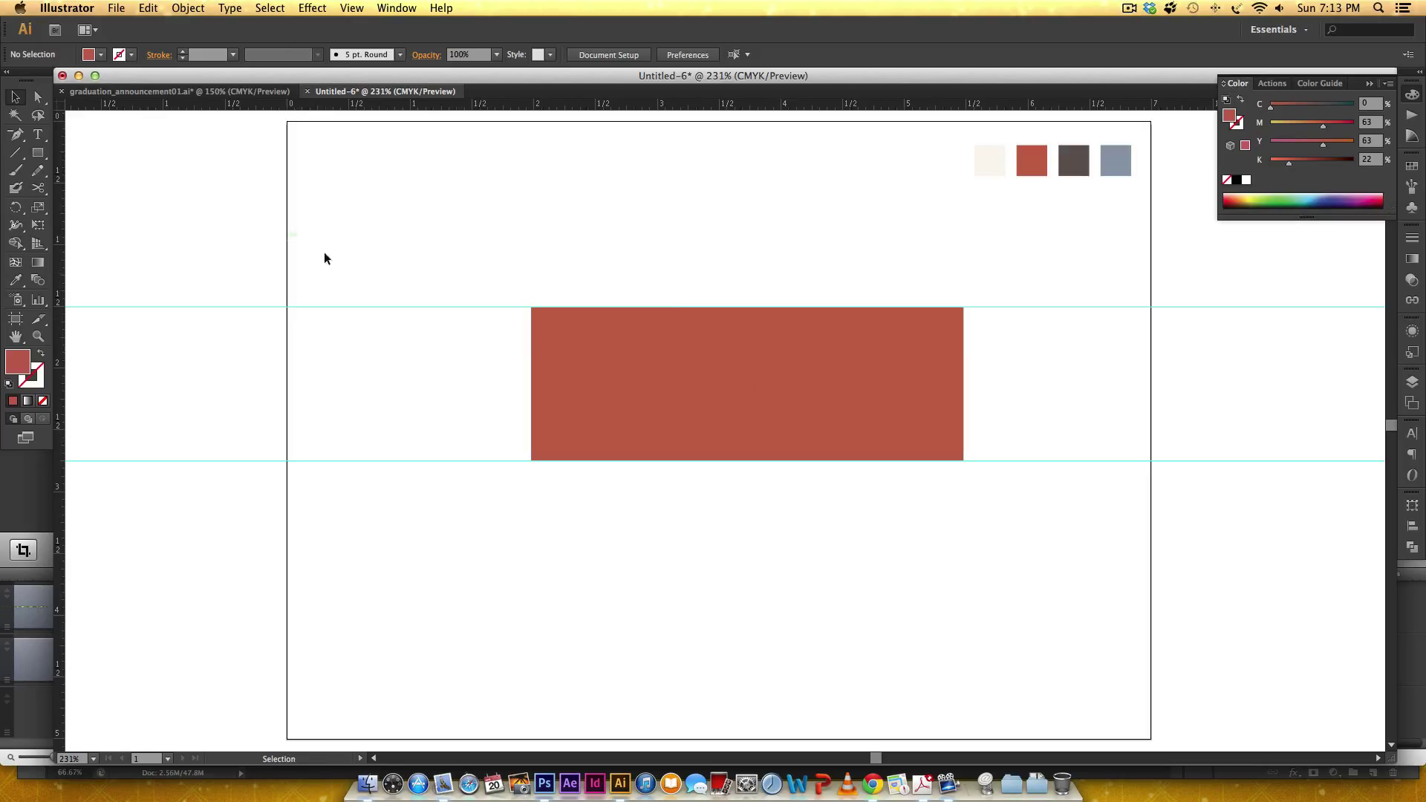
{"action": "left_click_drag", "start_coordinate": [524, 103], "coordinate": [510, 243]}
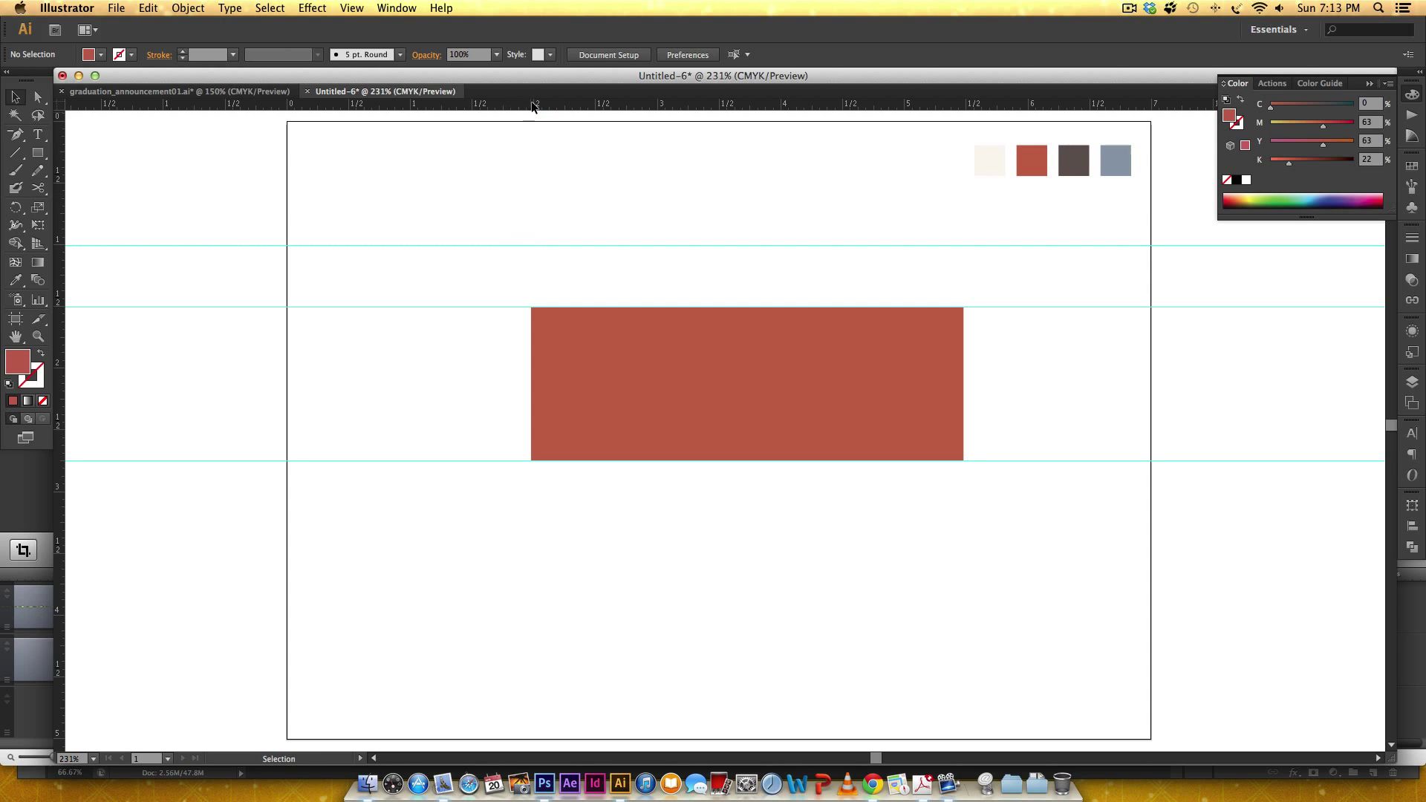
{"action": "left_click_drag", "start_coordinate": [531, 110], "coordinate": [381, 523]}
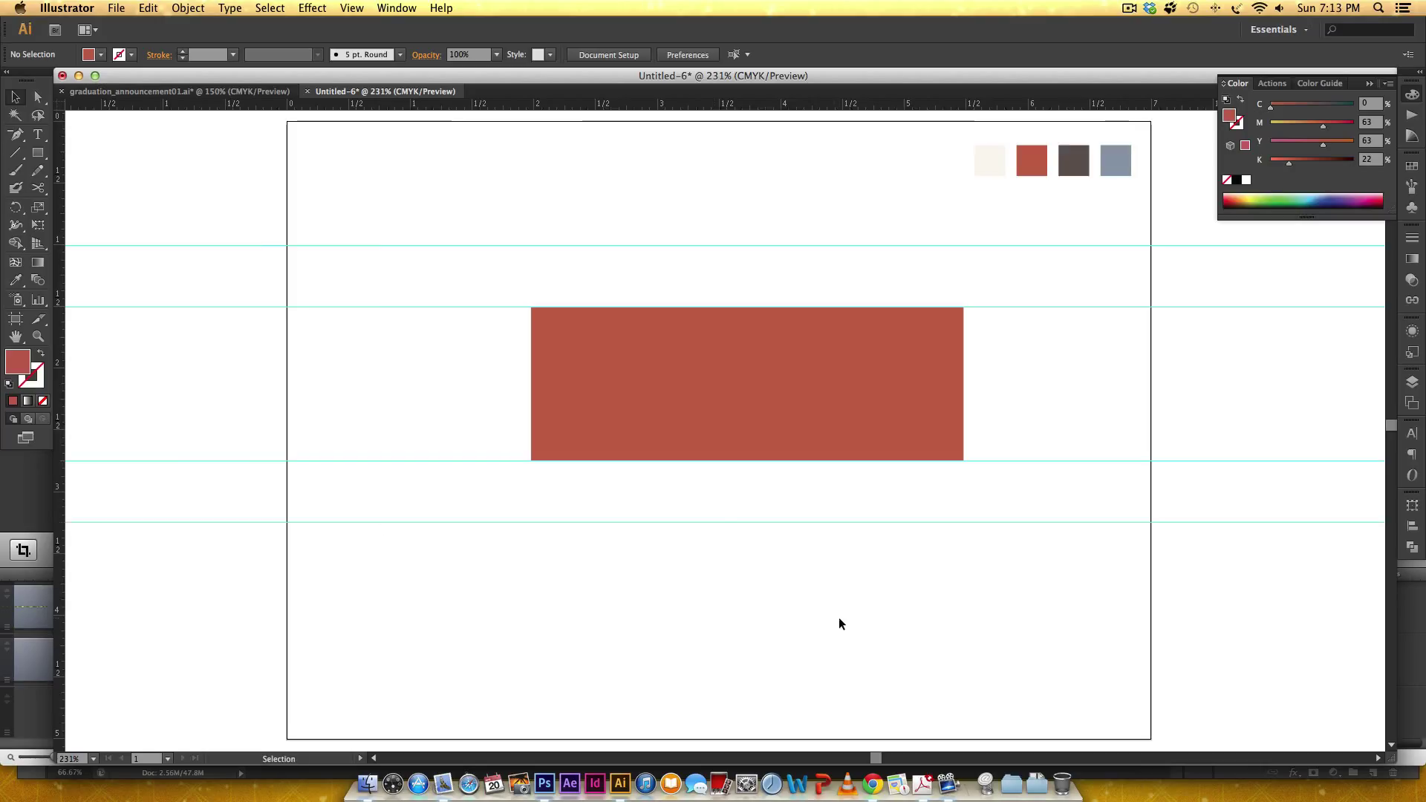
Add an anchor point at the midpoint of the red rectangle's top edge
{"action": "left_click", "coordinate": [787, 392]}
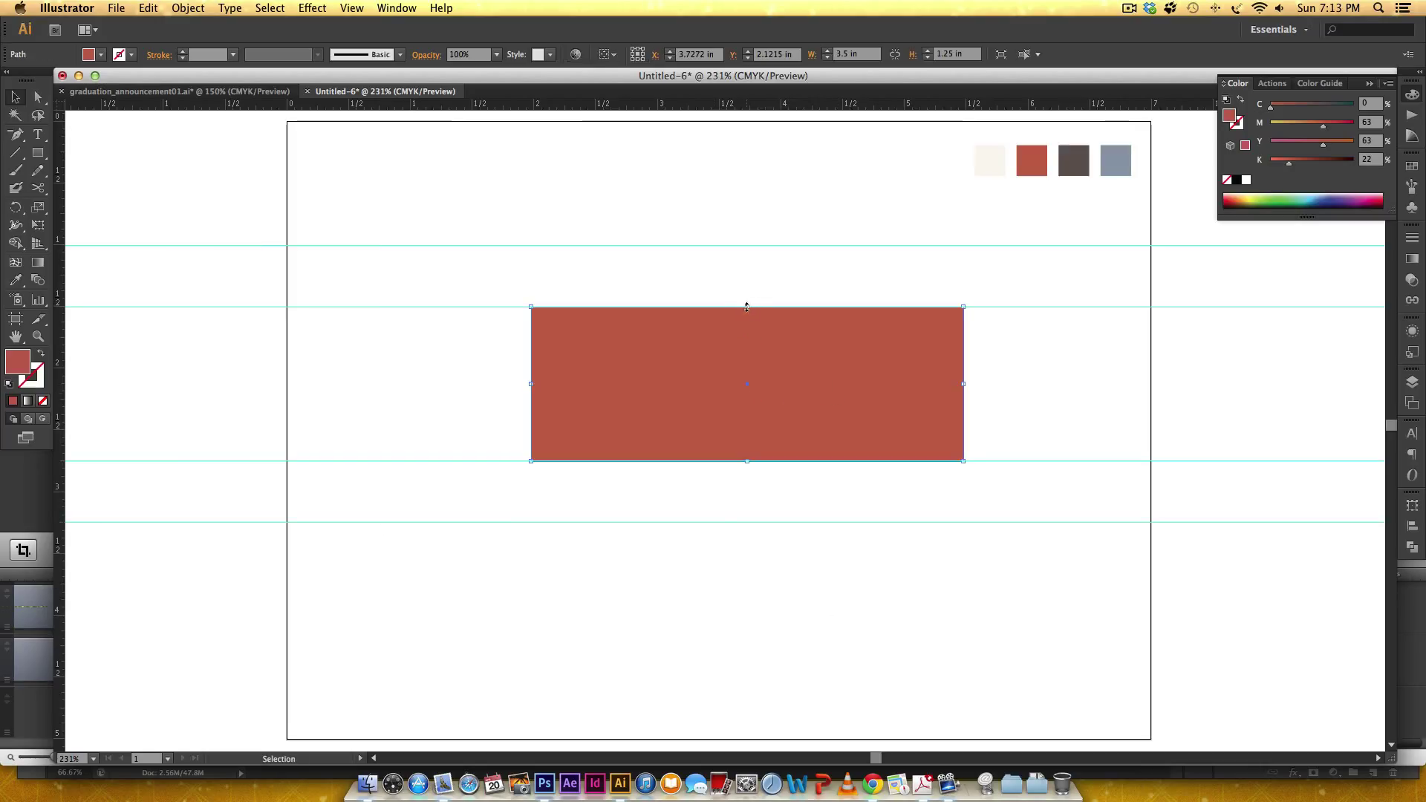
{"action": "left_click", "coordinate": [1130, 422]}
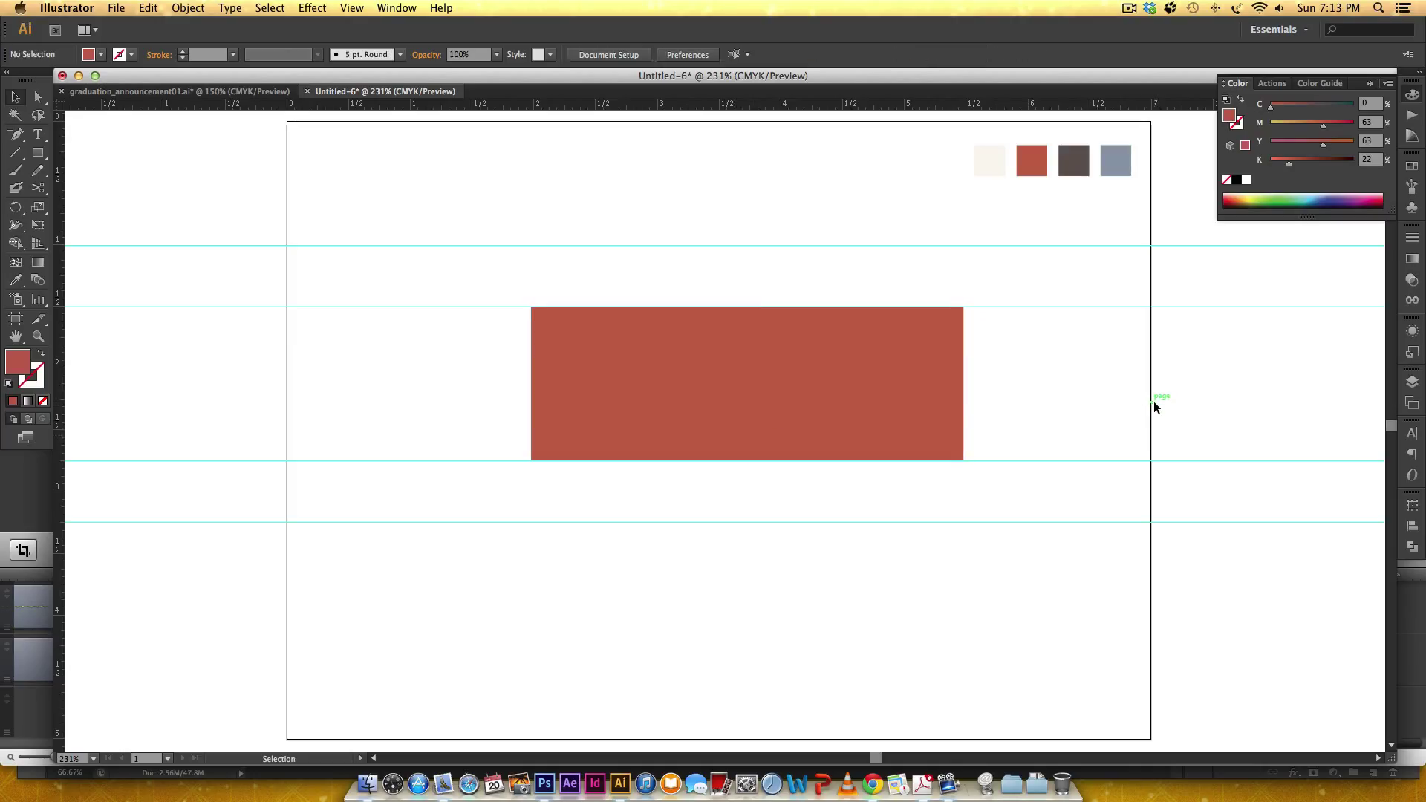
{"action": "key", "text": "super+equal"}
{"action": "key", "text": "super+equal"}
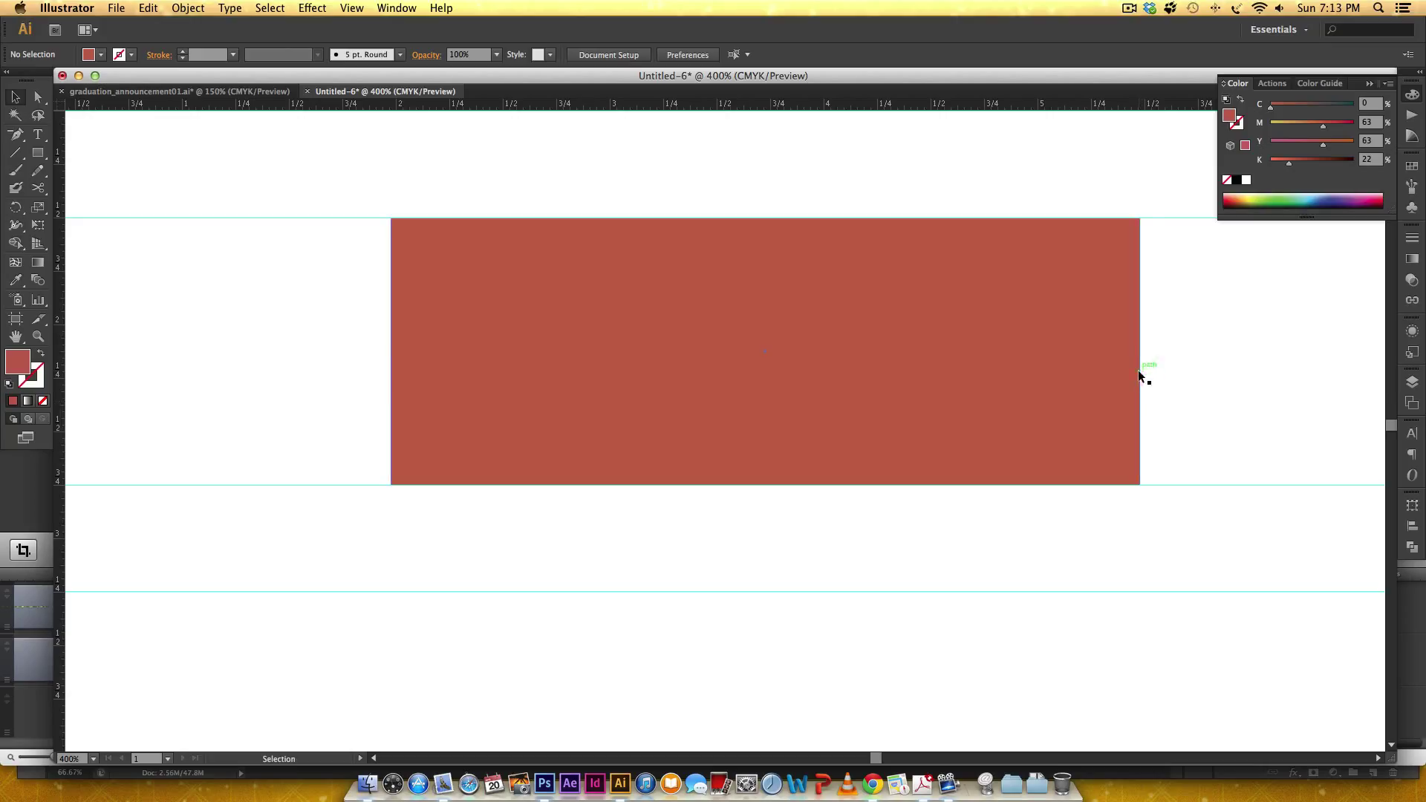
{"action": "left_click", "coordinate": [854, 315]}
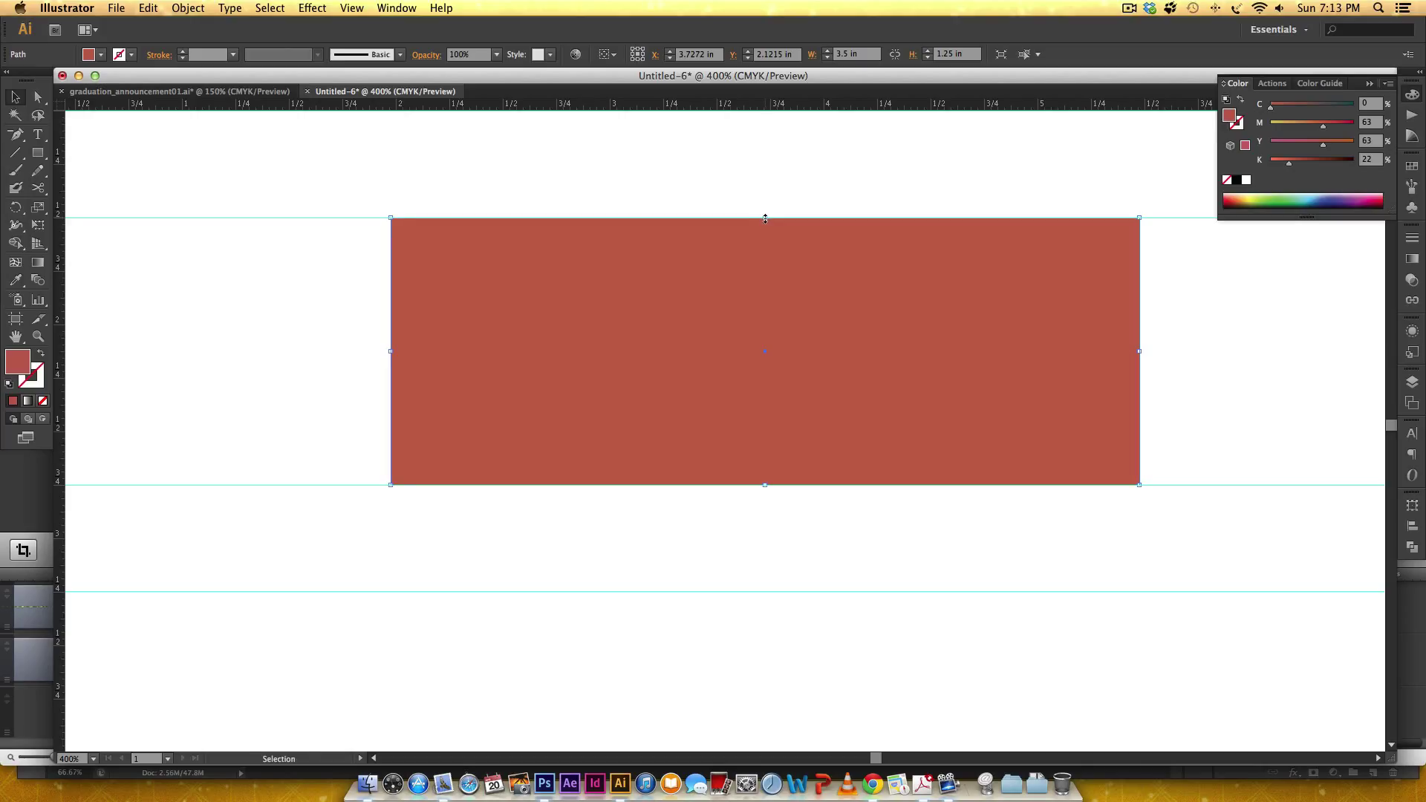
{"action": "key", "text": "plus"}
{"action": "left_click", "coordinate": [765, 218]}
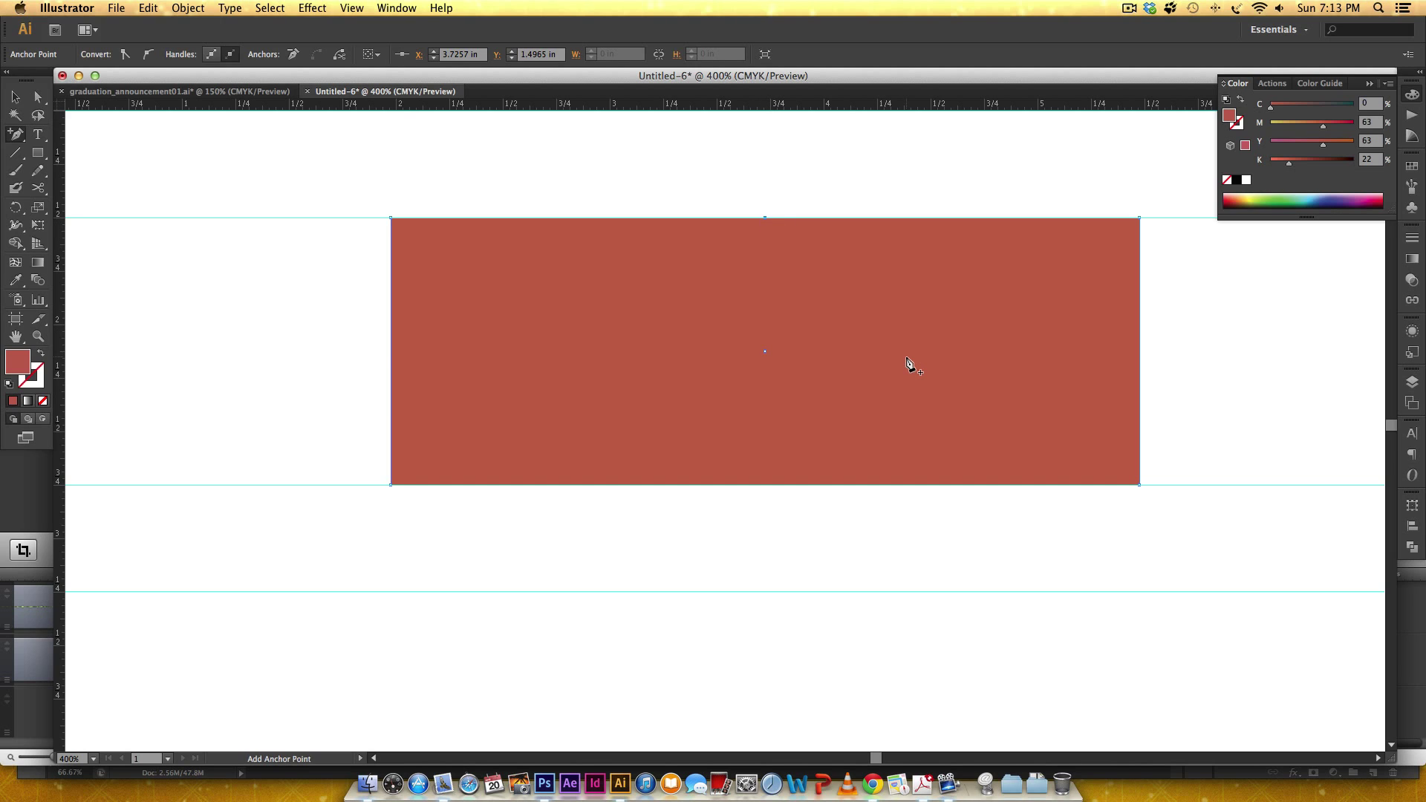
Add an anchor point at the midpoint of the red rectangle's bottom edge, directly below the one on top
{"action": "key", "text": "v"}
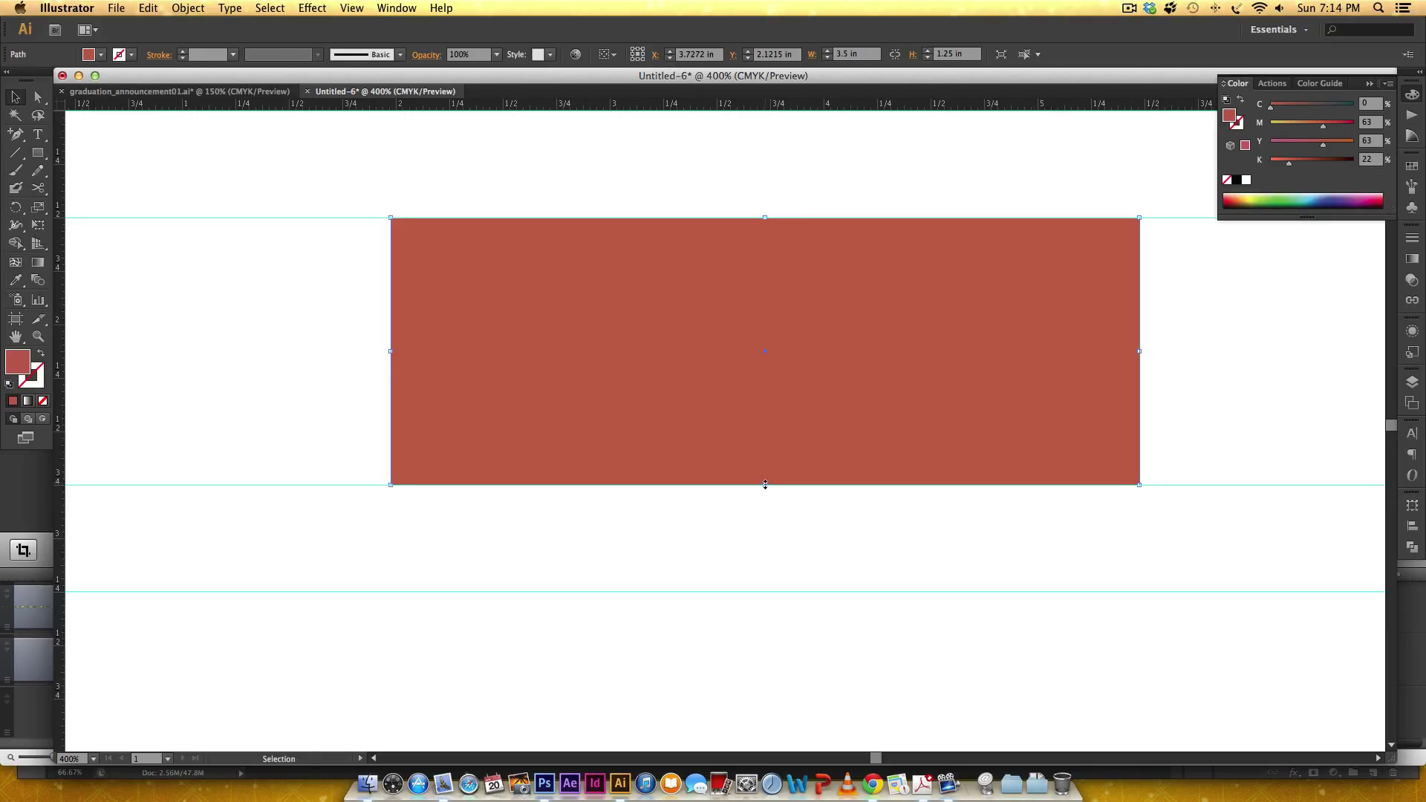
{"action": "key", "text": "plus"}
{"action": "left_click", "coordinate": [765, 487]}
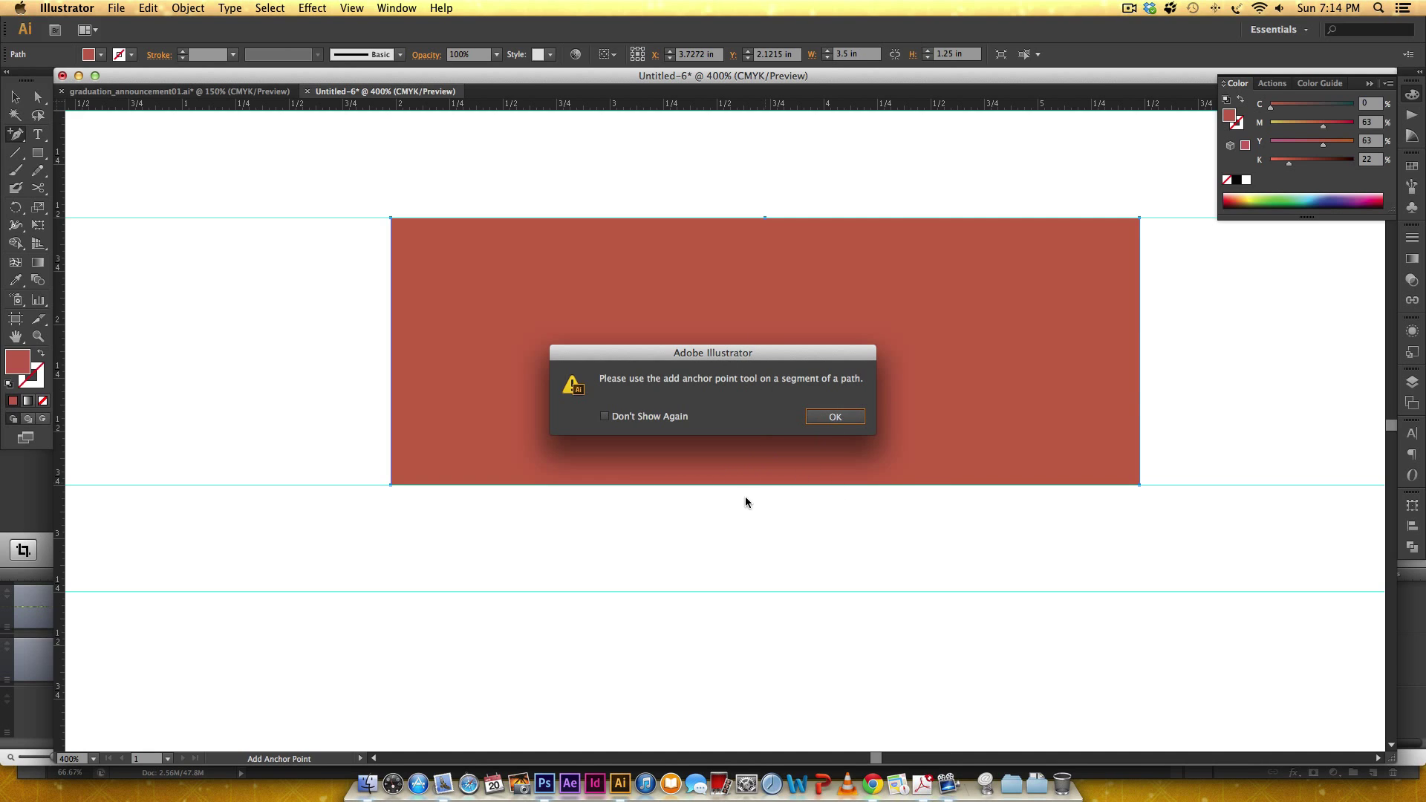
{"action": "left_click", "coordinate": [835, 417]}
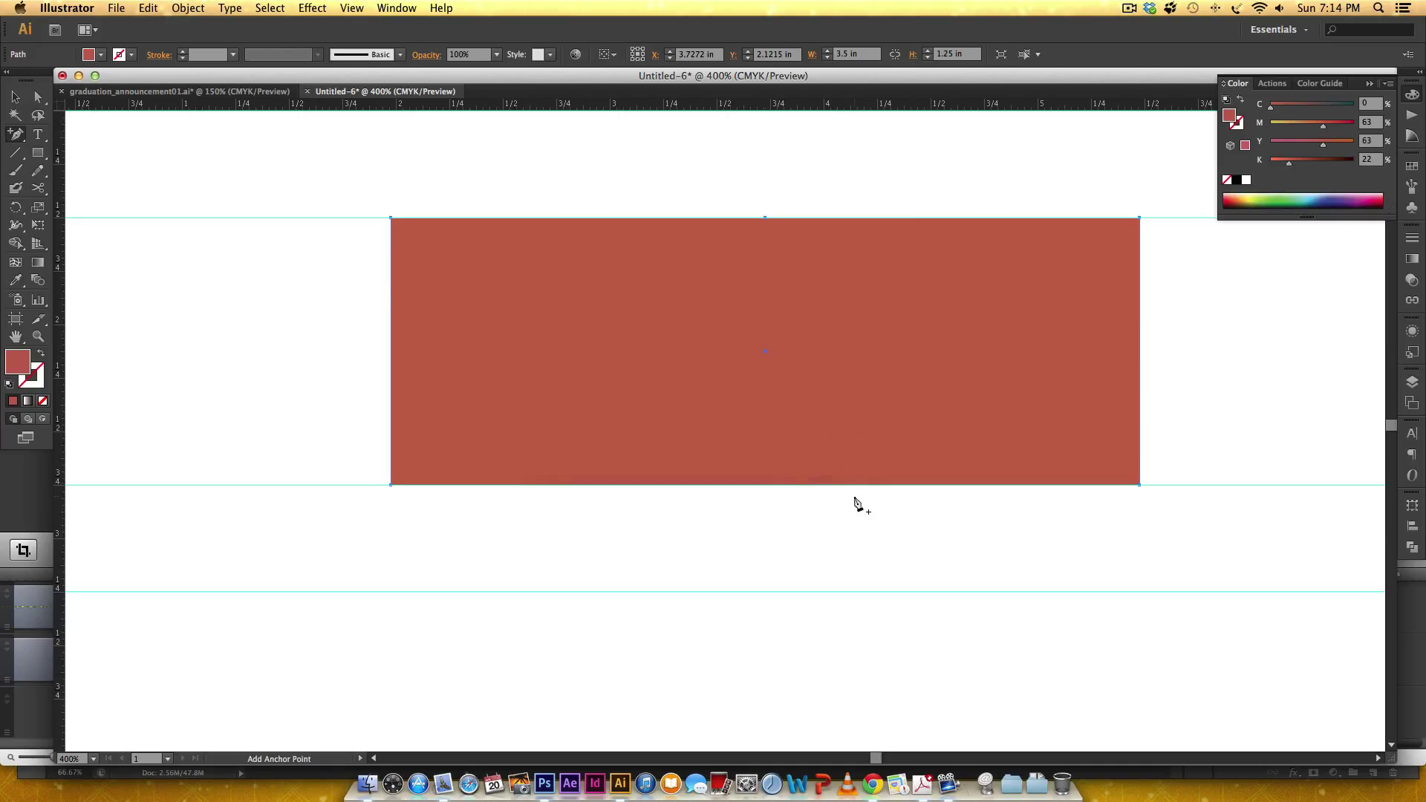
{"action": "key", "text": "super+equal"}
{"action": "key", "text": "super+equal"}
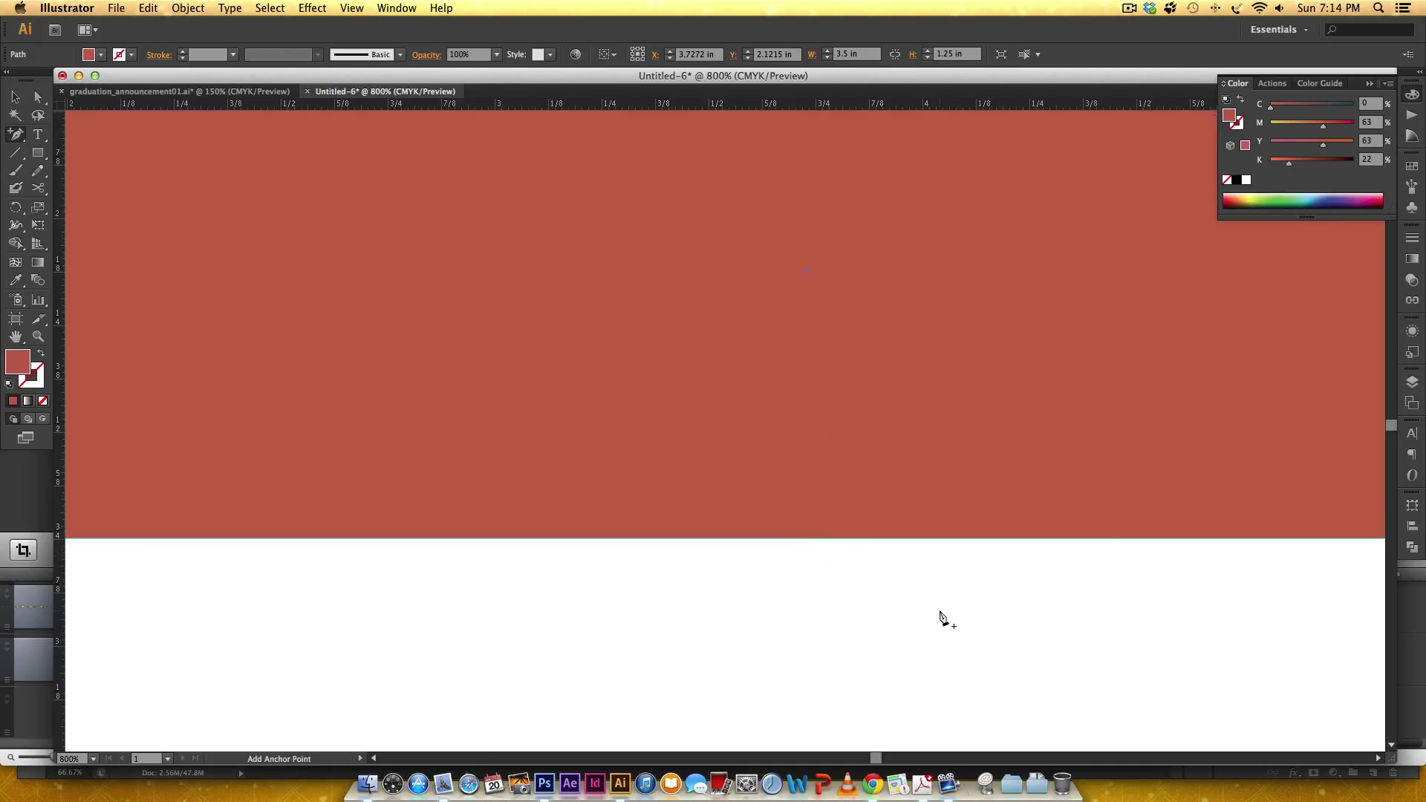
{"action": "key", "text": "v"}
{"action": "key", "text": "shift+equal"}
{"action": "left_click", "coordinate": [806, 539]}
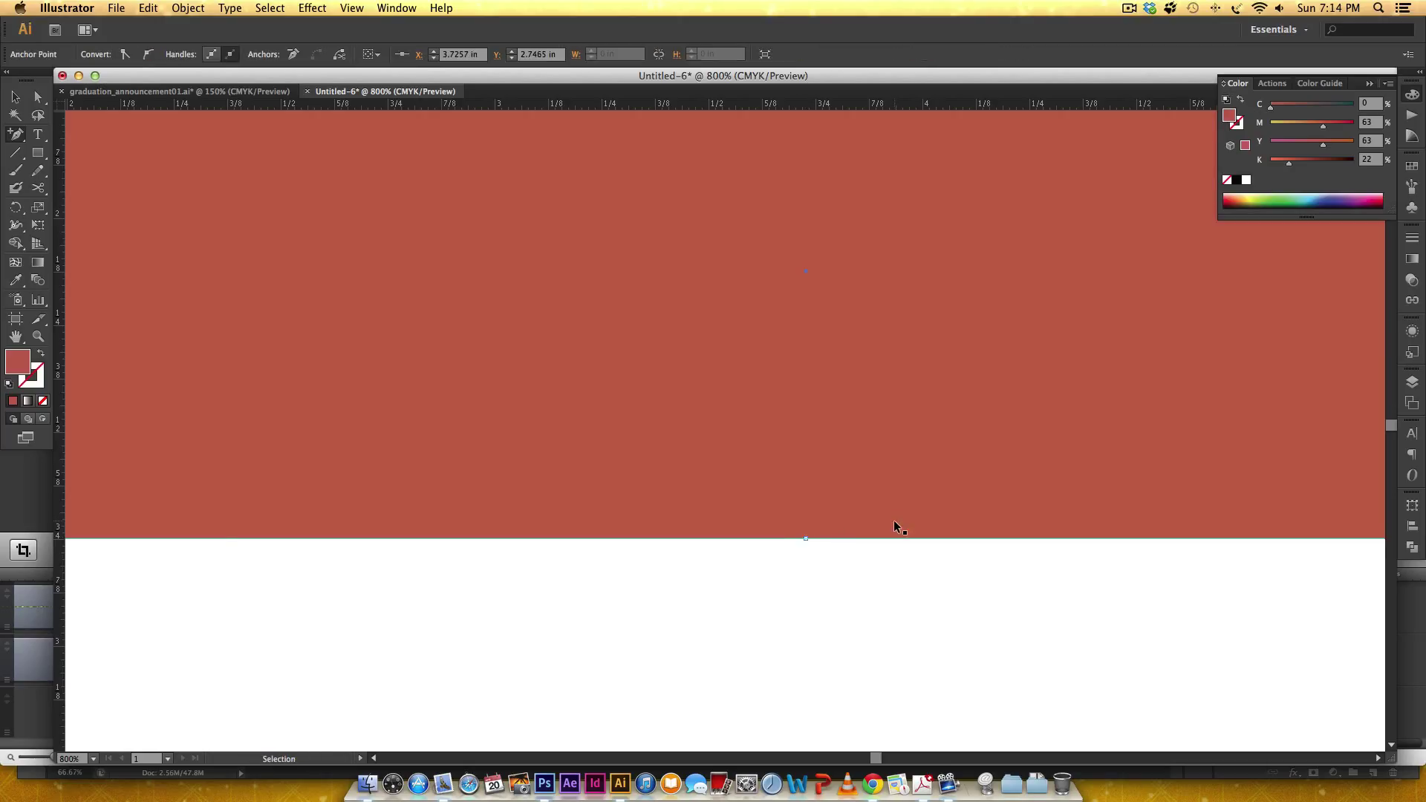
{"action": "key", "text": "super+minus"}
{"action": "key", "text": "super+minus"}
{"action": "key", "text": "super+minus"}
{"action": "left_click", "coordinate": [1112, 508]}
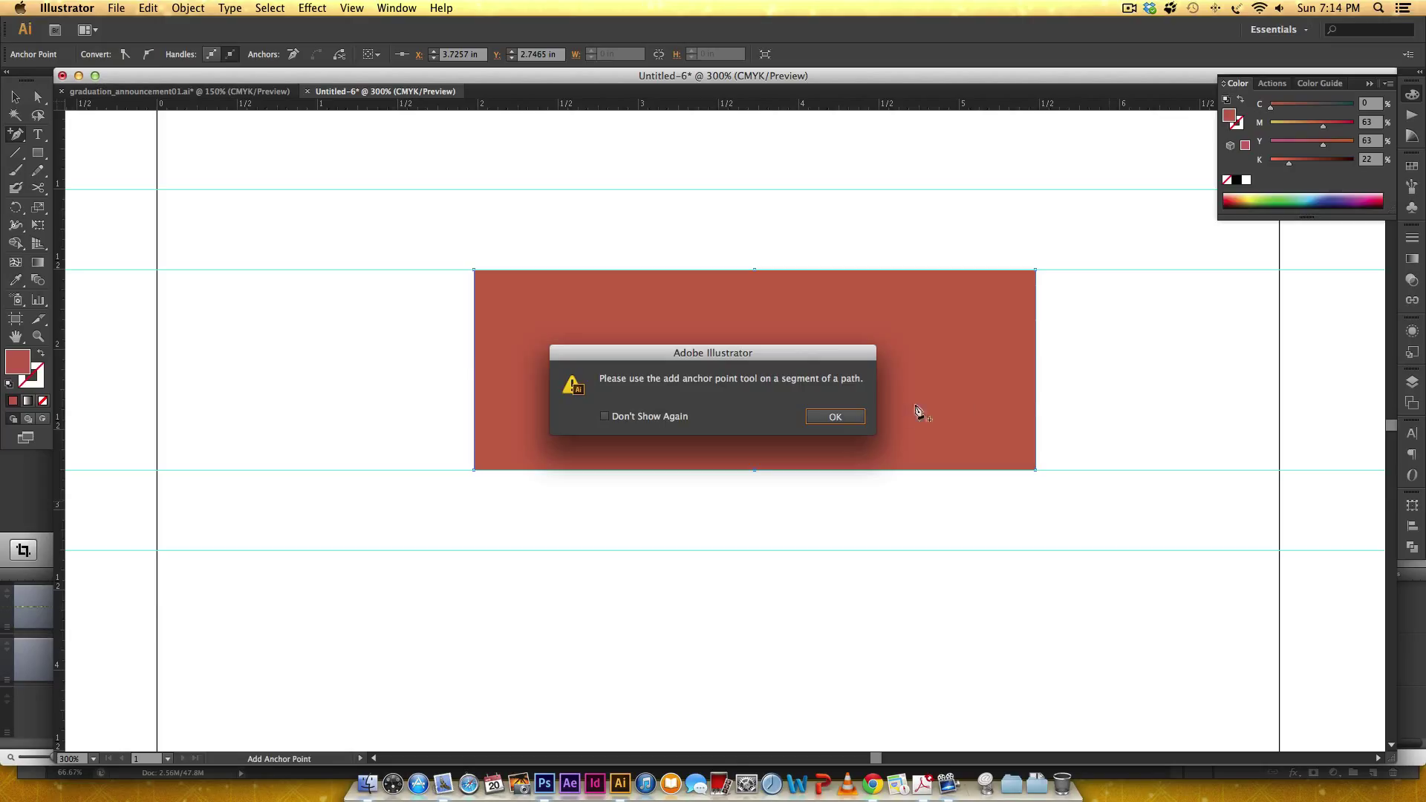
Dismiss the anchor point warning and pull the rectangle's top midpoint anchor straight up to the guide half an inch above the edge
{"action": "left_click", "coordinate": [844, 417]}
{"action": "key", "text": "v"}
{"action": "left_click", "coordinate": [1057, 388]}
{"action": "scroll", "coordinate": [811, 438], "scroll_direction": "up", "scroll_amount": 3}
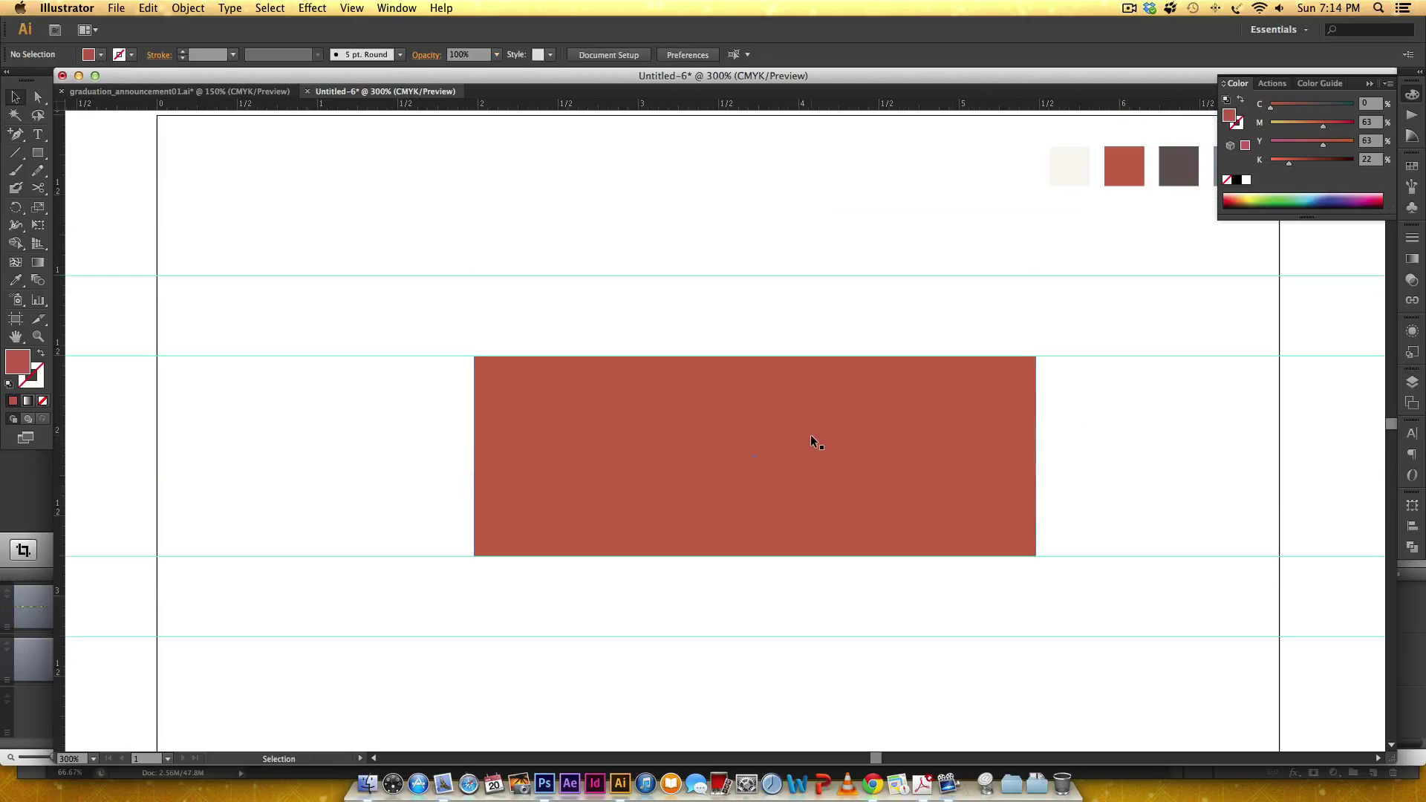
{"action": "key", "text": "a"}
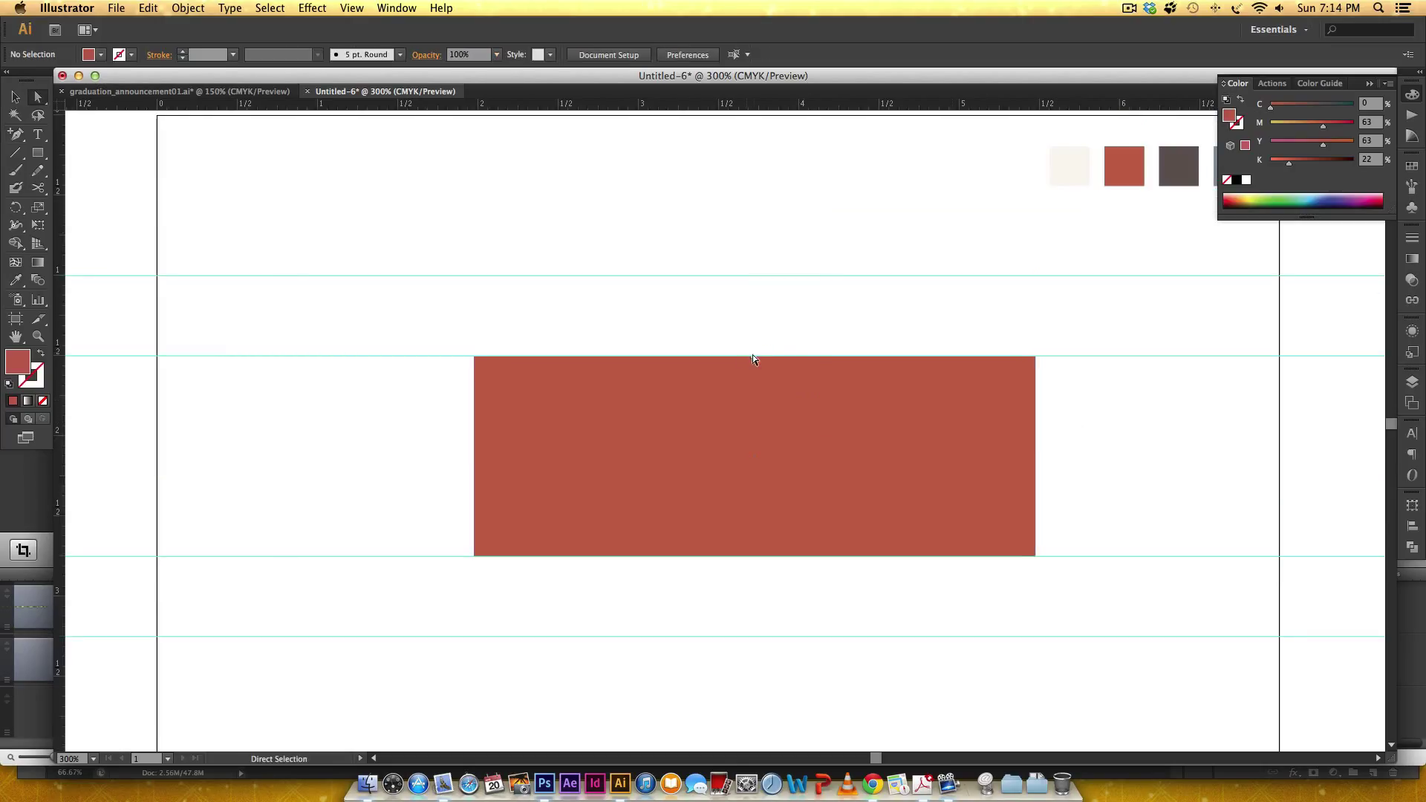
{"action": "left_click", "coordinate": [754, 356]}
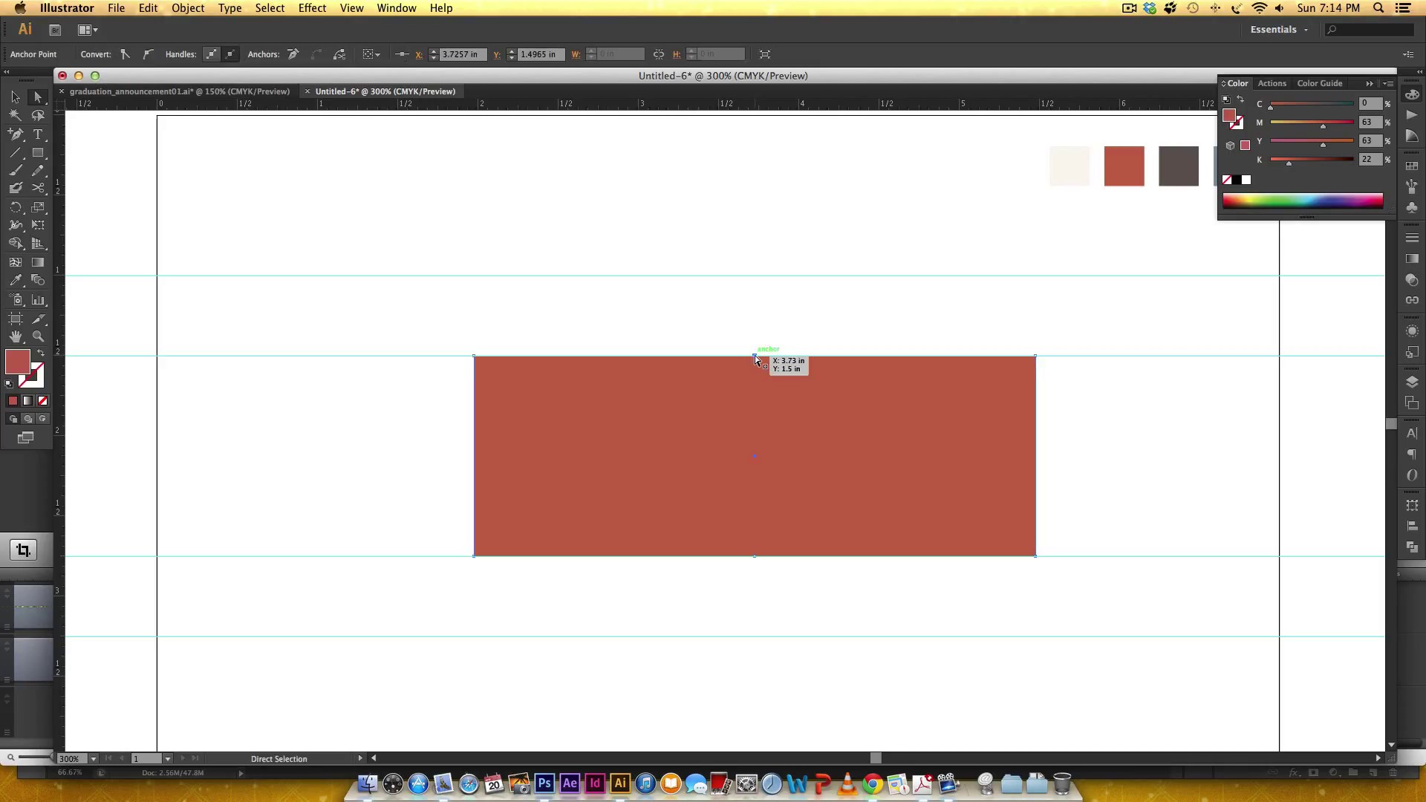
{"action": "left_click_drag", "start_coordinate": [754, 356], "coordinate": [754, 277]}
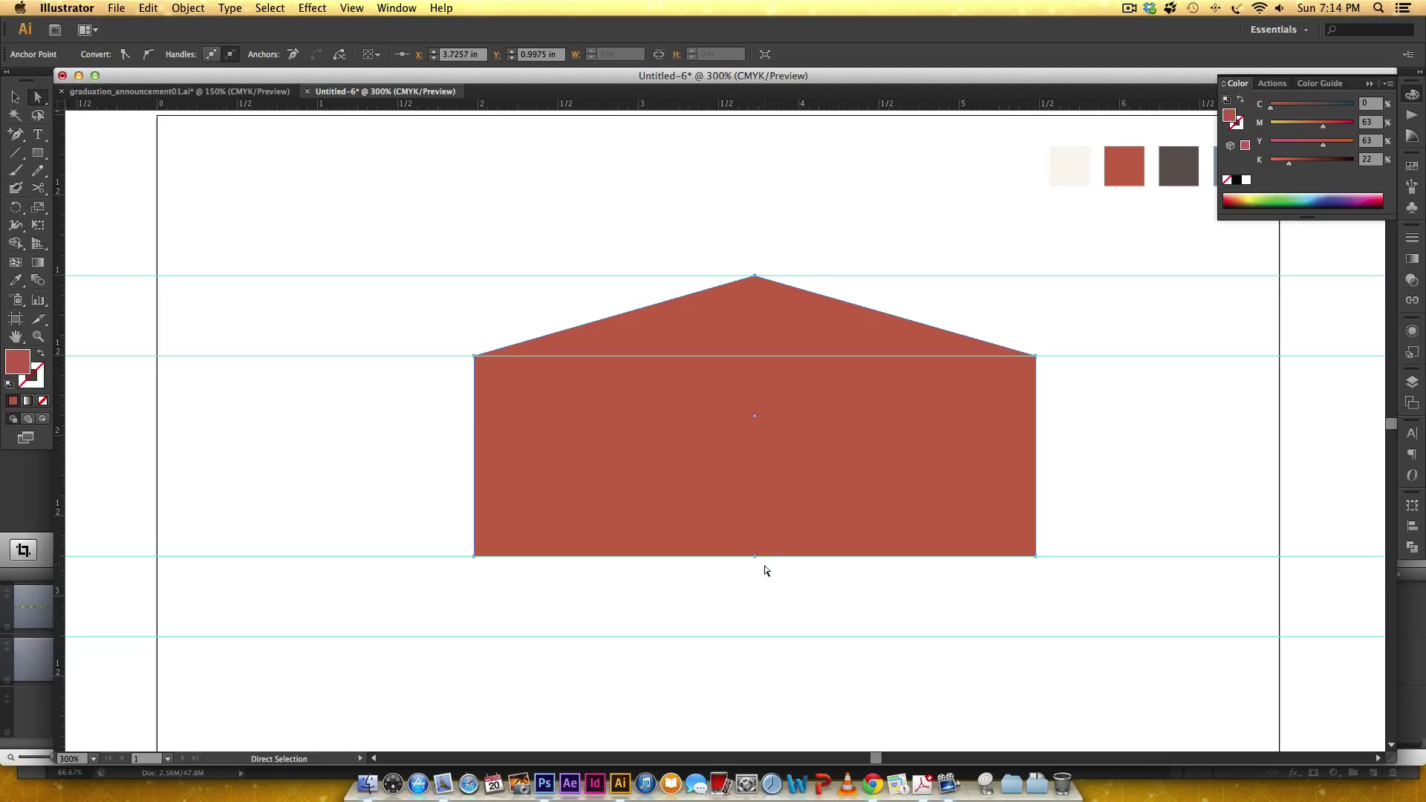
Pull the bottom midpoint anchor straight down to the lowest guide to complete the hexagon, and deselect it
{"action": "left_click", "coordinate": [755, 557]}
{"action": "left_click_drag", "start_coordinate": [755, 557], "coordinate": [764, 636]}
{"action": "left_click", "coordinate": [1140, 627]}
{"action": "key", "text": "v"}
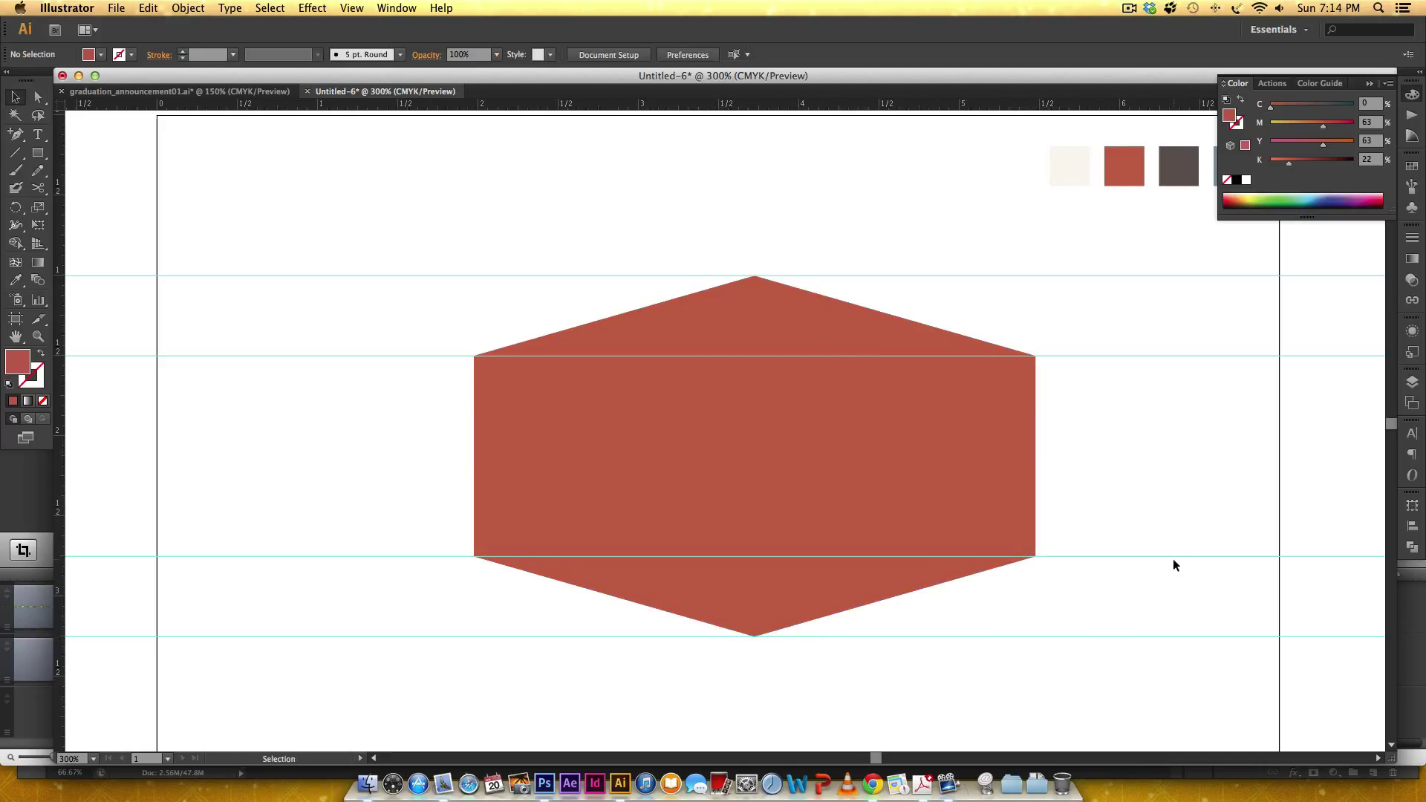
Check the hexagon with the guides hidden, show them again, and compare the shape with the badge in the finished announcement
{"action": "key", "text": "super+minus"}
{"action": "key", "text": "super+minus"}
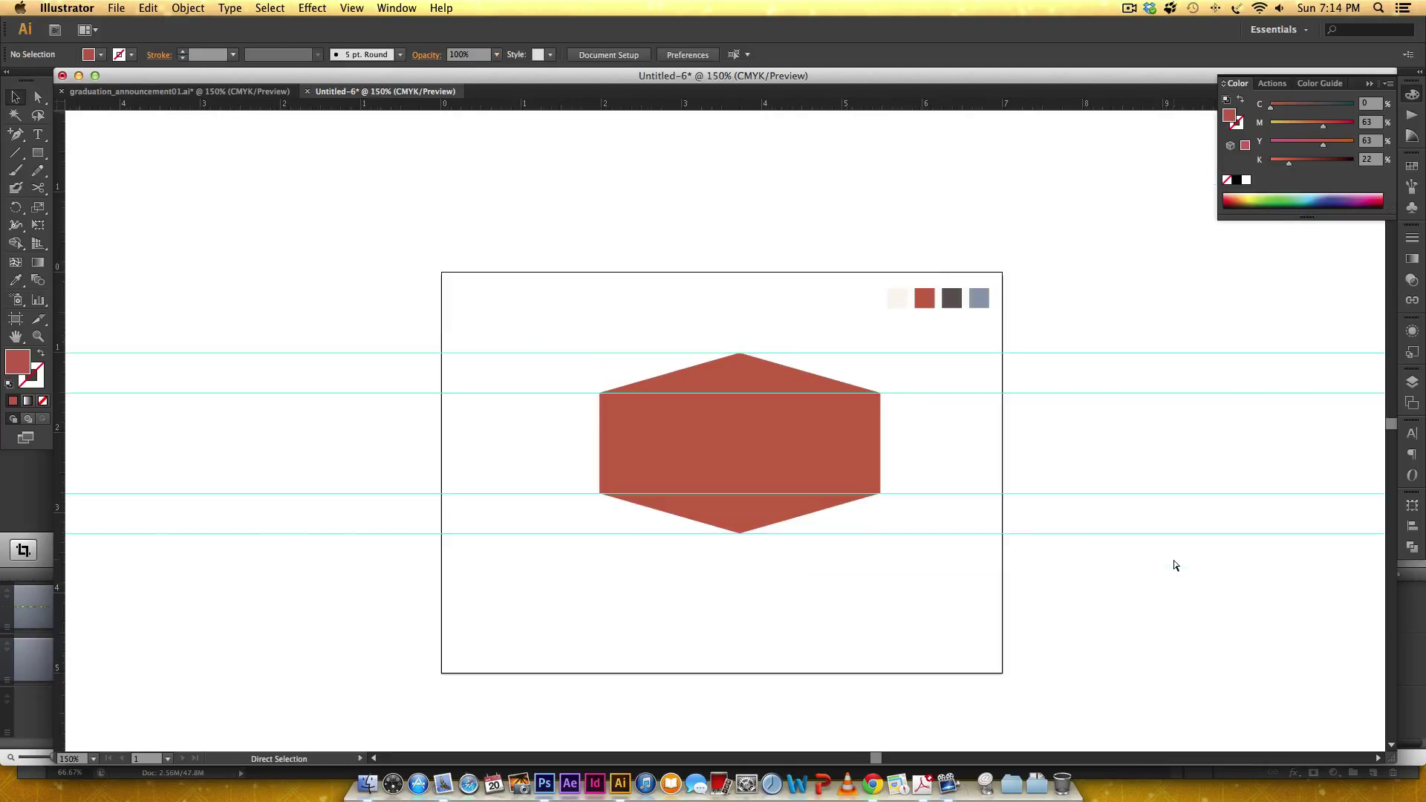
{"action": "scroll", "coordinate": [1078, 527], "scroll_direction": "up", "scroll_amount": 1}
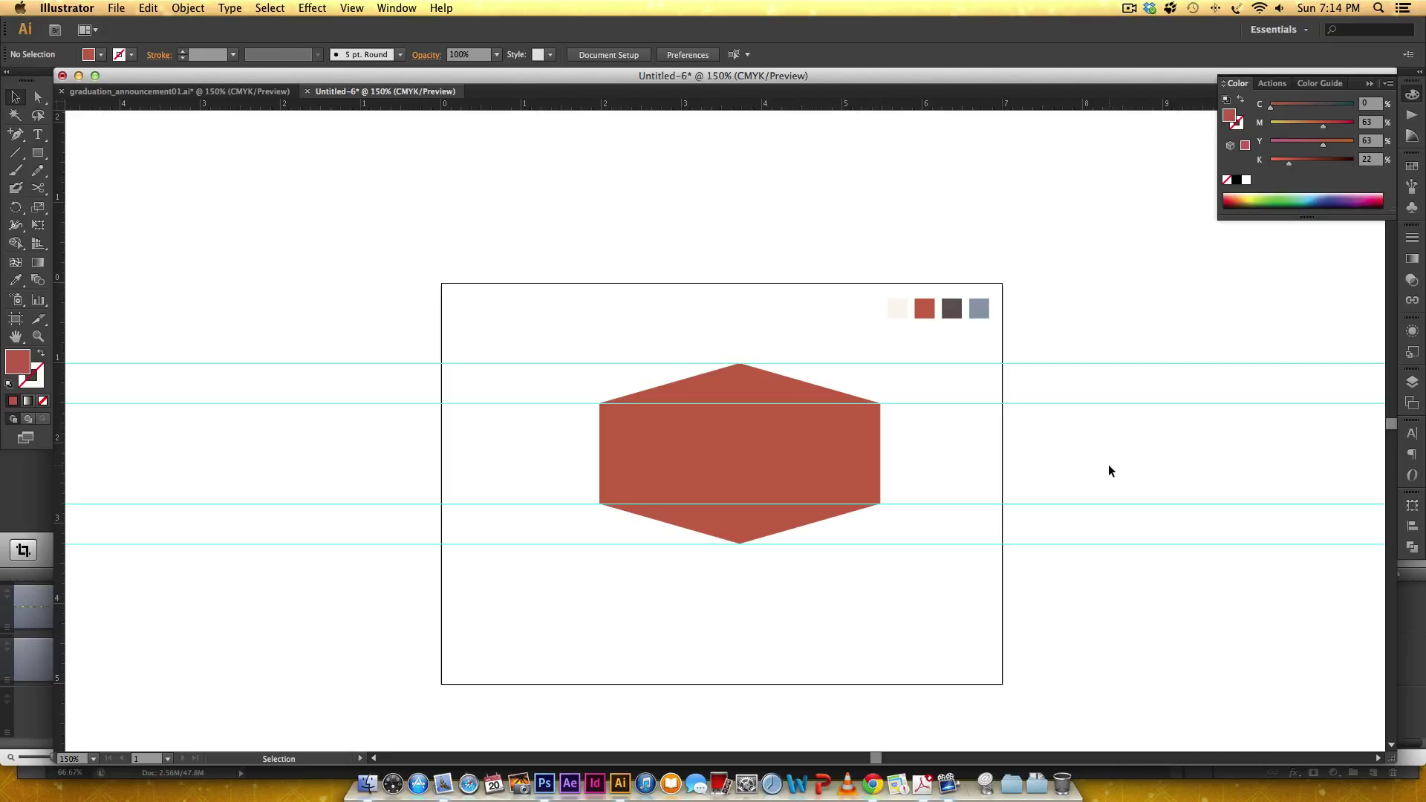
{"action": "key", "text": "a"}
{"action": "key", "text": "super+semicolon"}
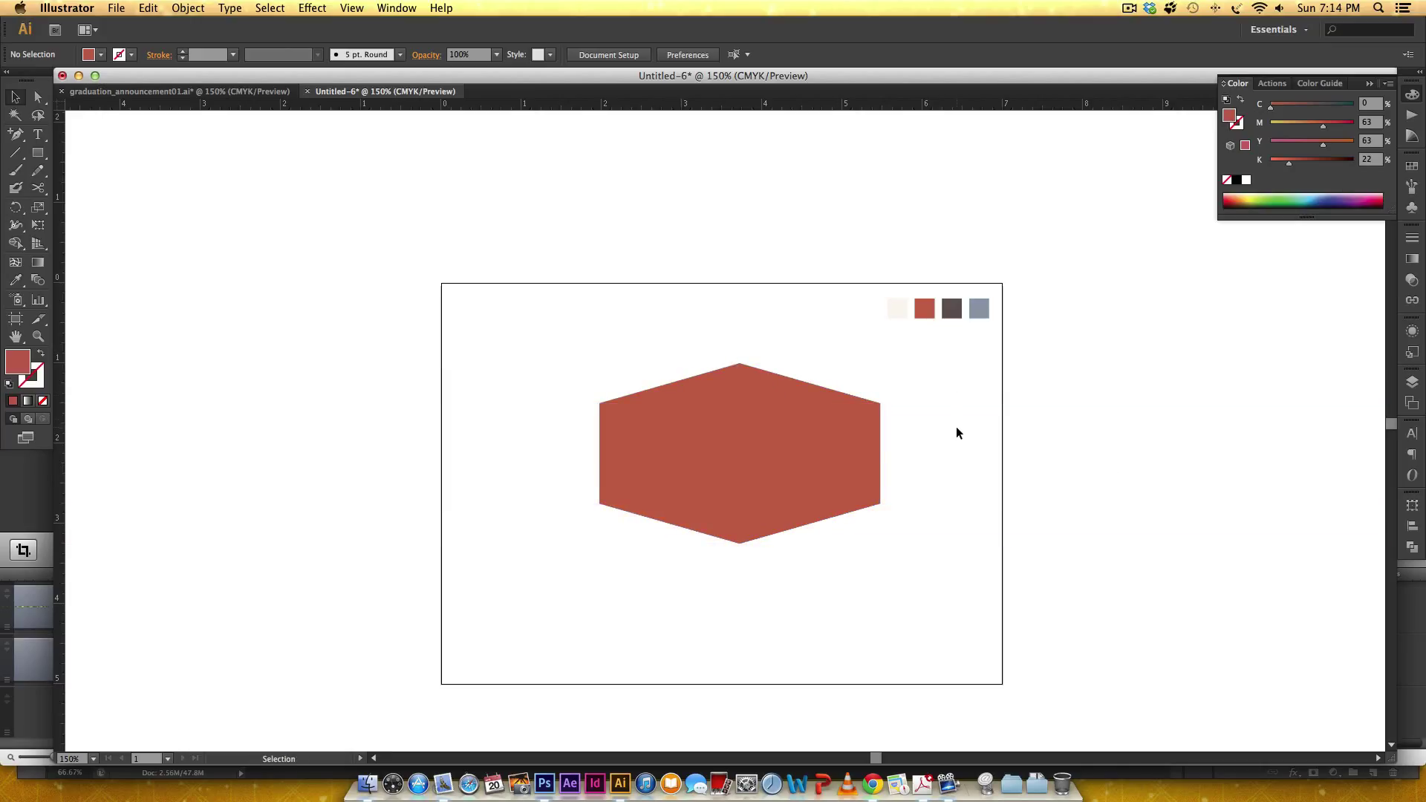
{"action": "key", "text": "super+semicolon"}
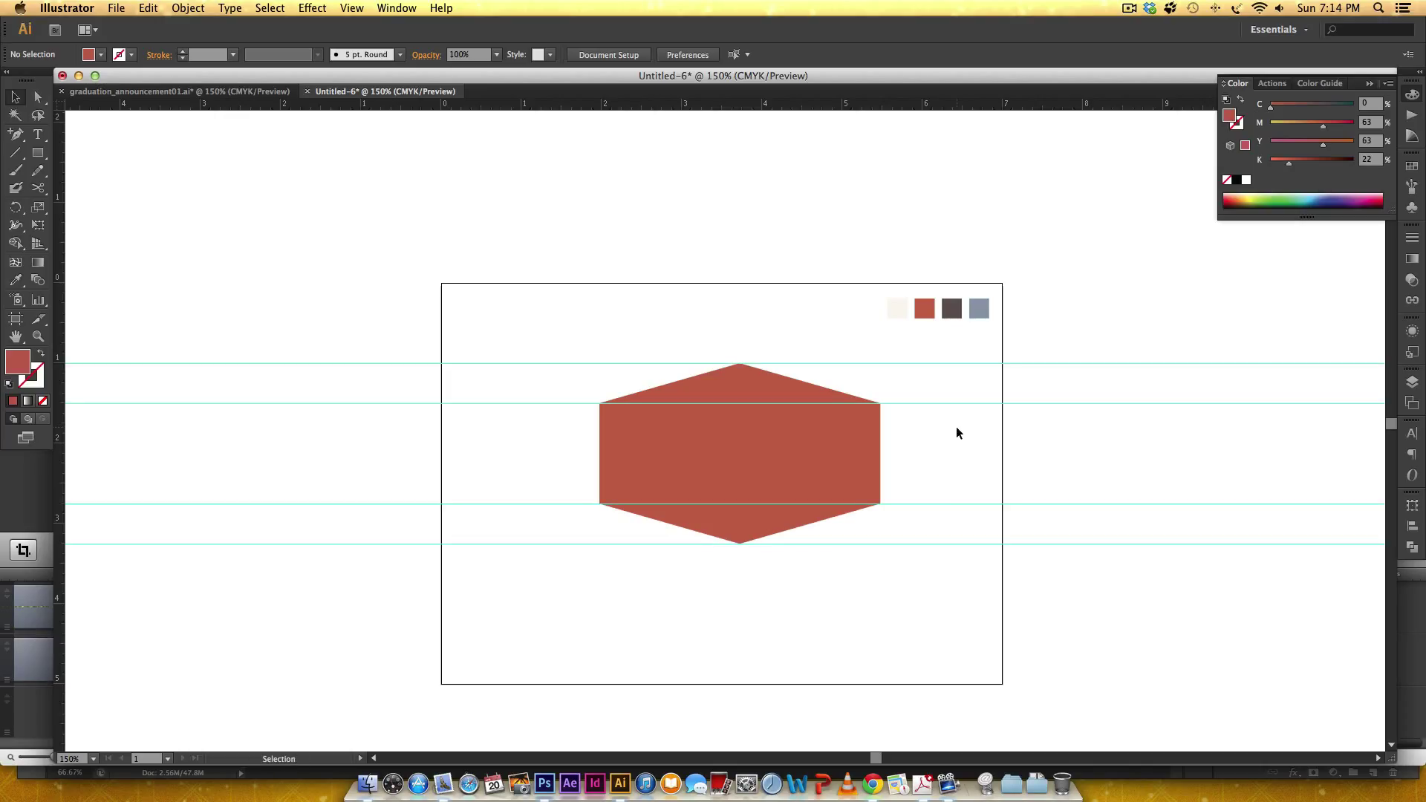
{"action": "key", "text": "super+equal"}
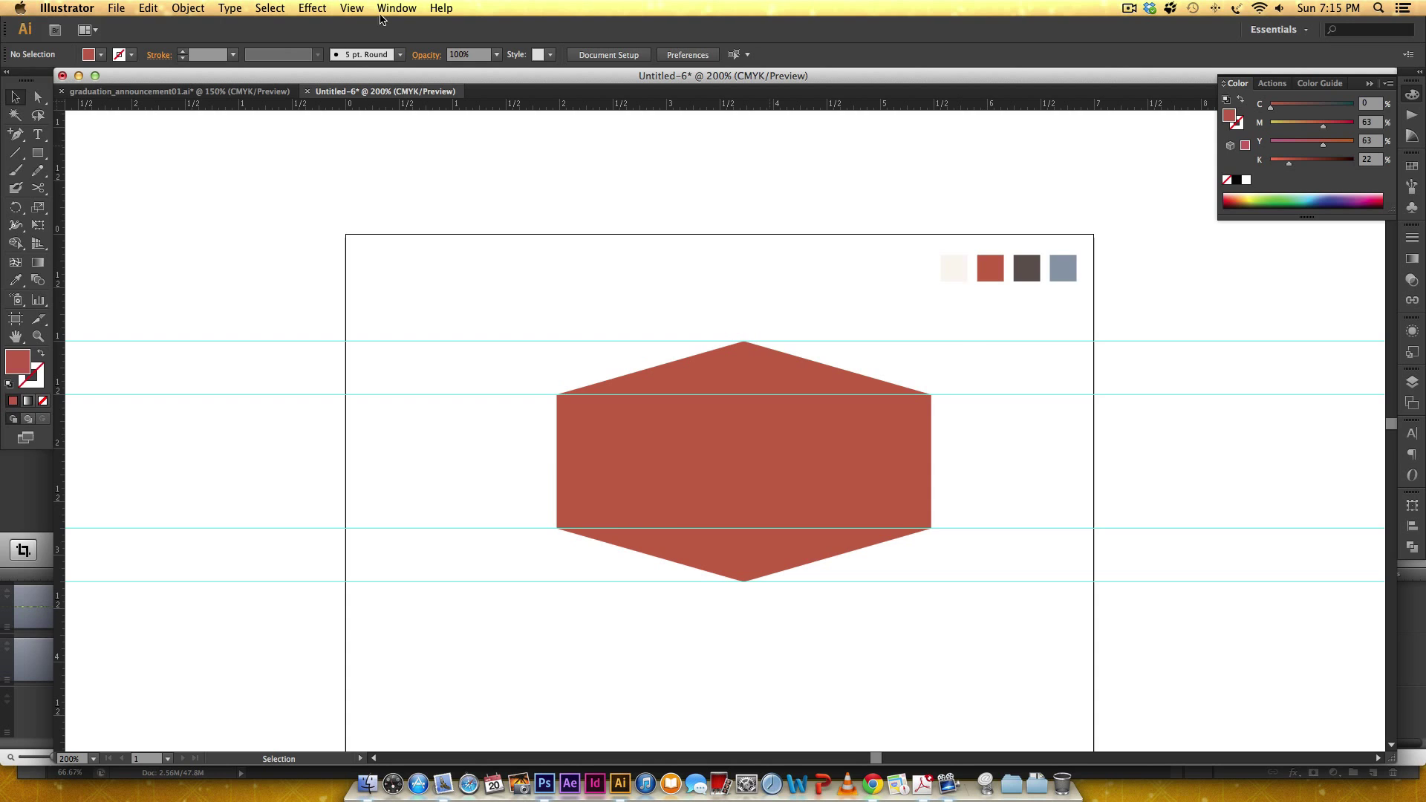
{"action": "left_click", "coordinate": [168, 89]}
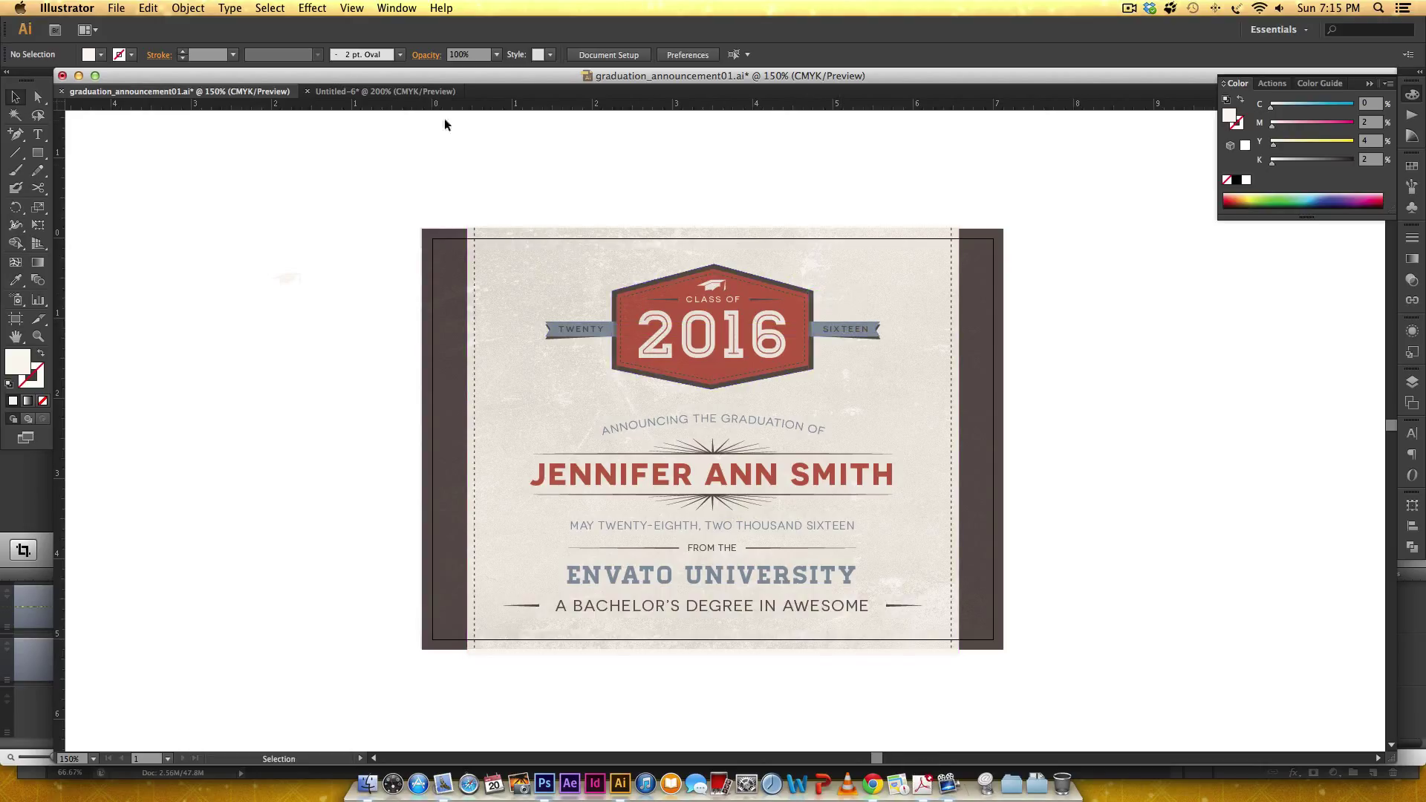
{"action": "left_click", "coordinate": [384, 91]}
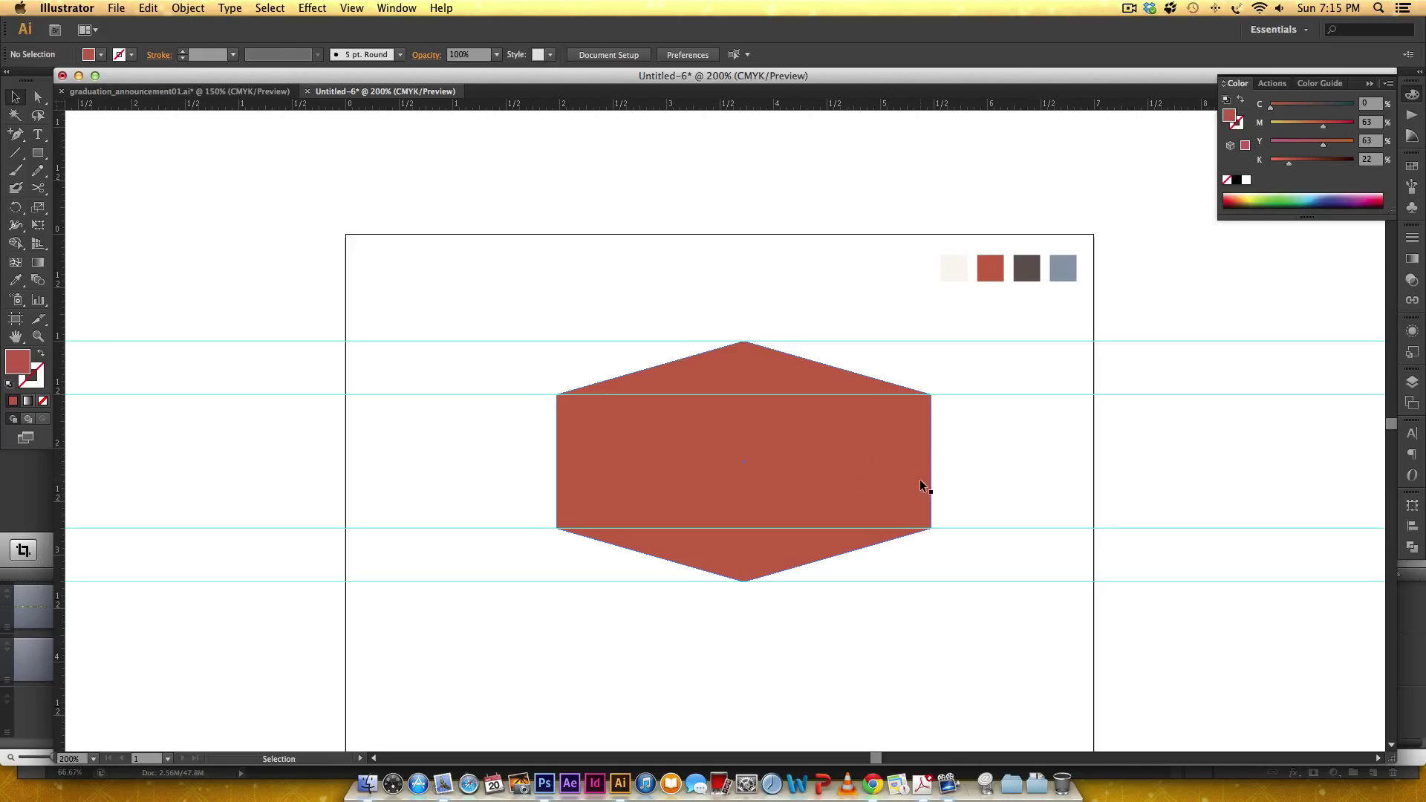
Use Offset Path on the red hexagon with an offset of 0.08 in to create a larger copy around it
{"action": "left_click", "coordinate": [766, 446]}
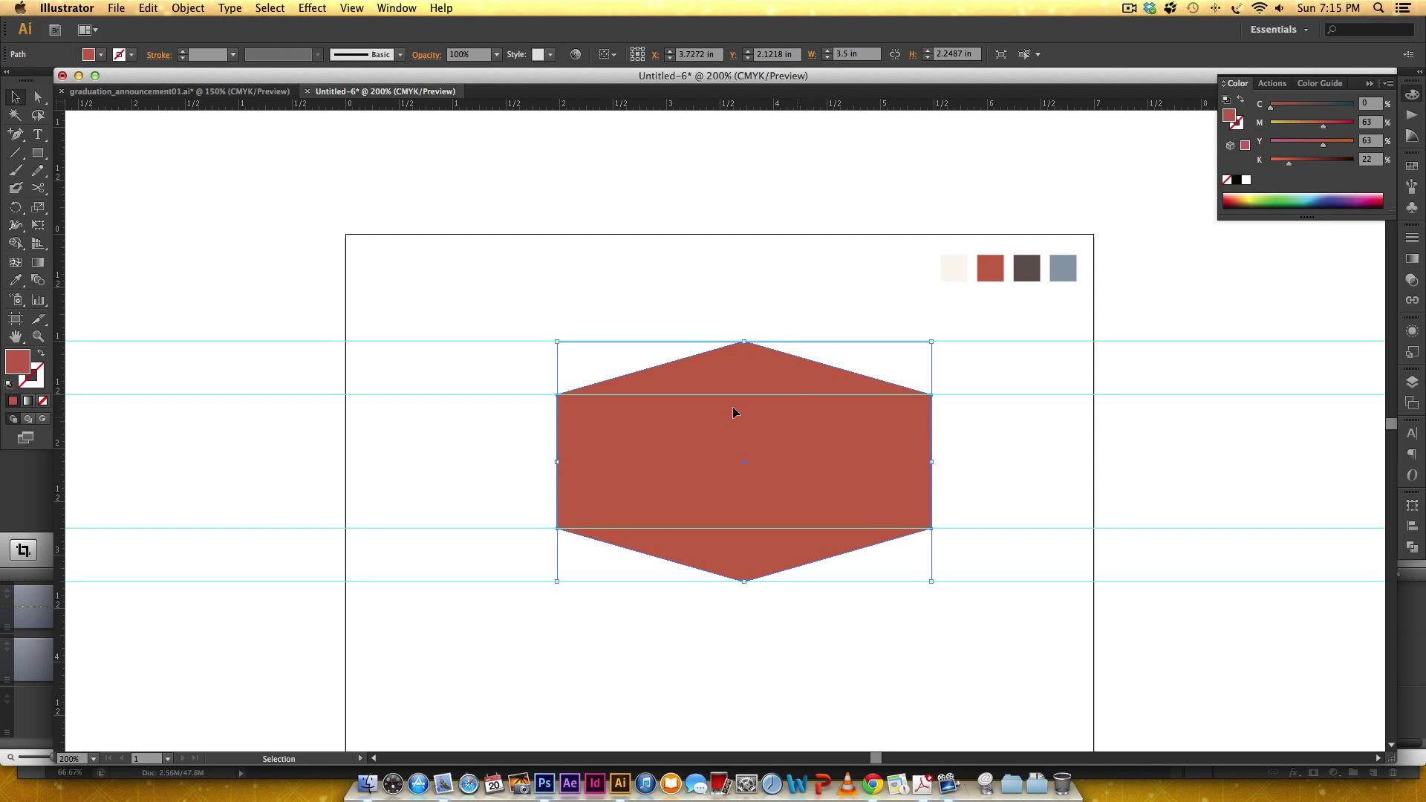
{"action": "left_click", "coordinate": [200, 8]}
{"action": "mouse_move", "coordinate": [331, 288]}
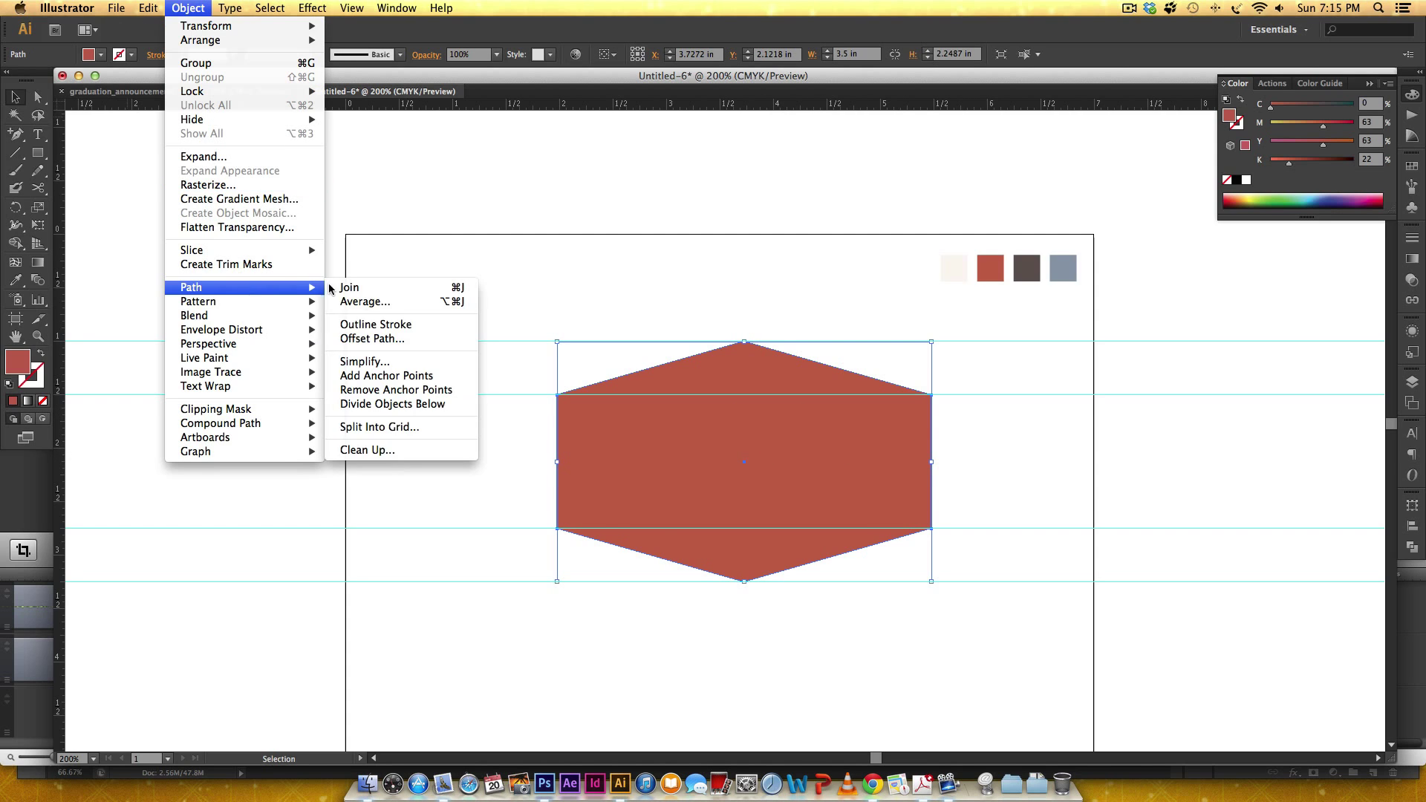
{"action": "left_click", "coordinate": [372, 338]}
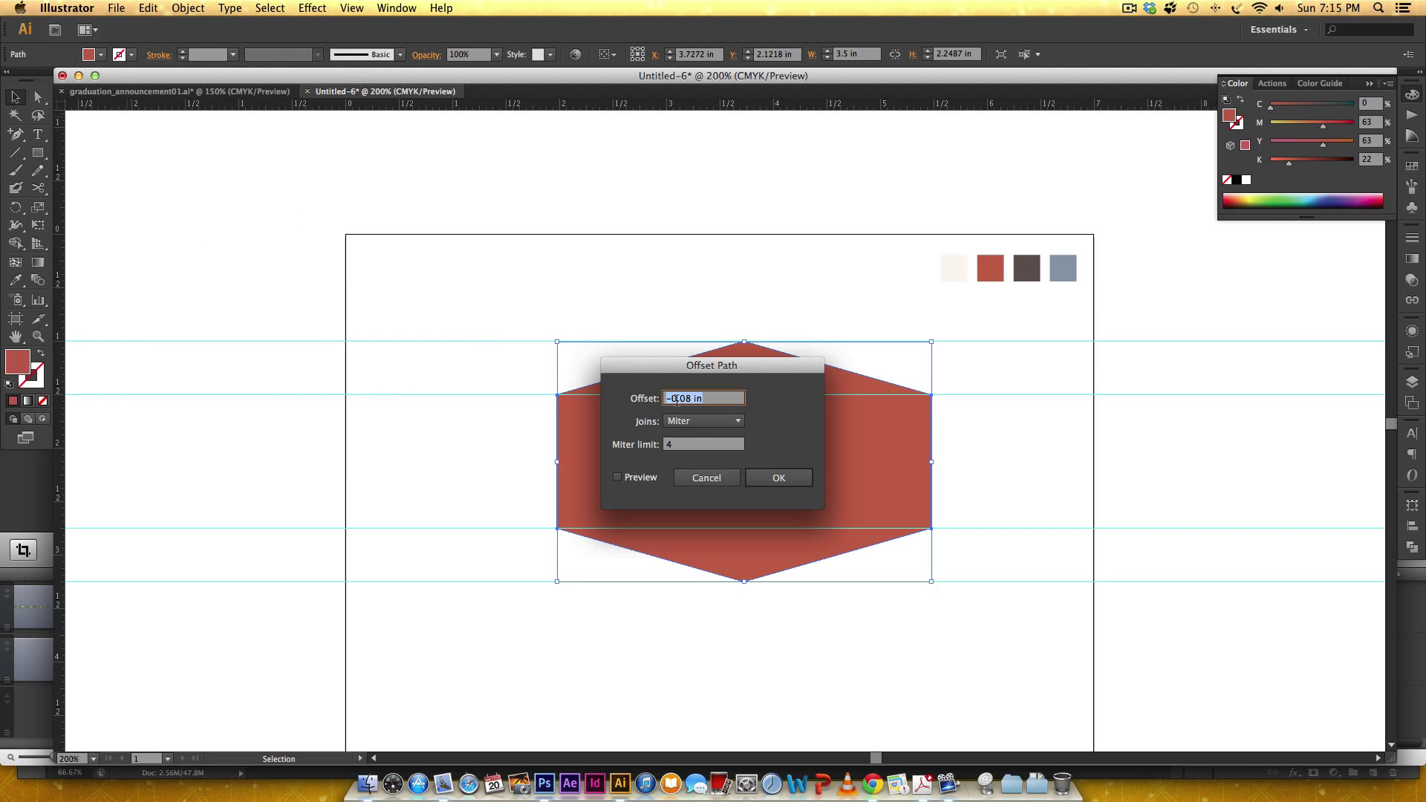
{"action": "left_click", "coordinate": [668, 398]}
{"action": "key", "text": "Delete"}
{"action": "left_click", "coordinate": [799, 484]}
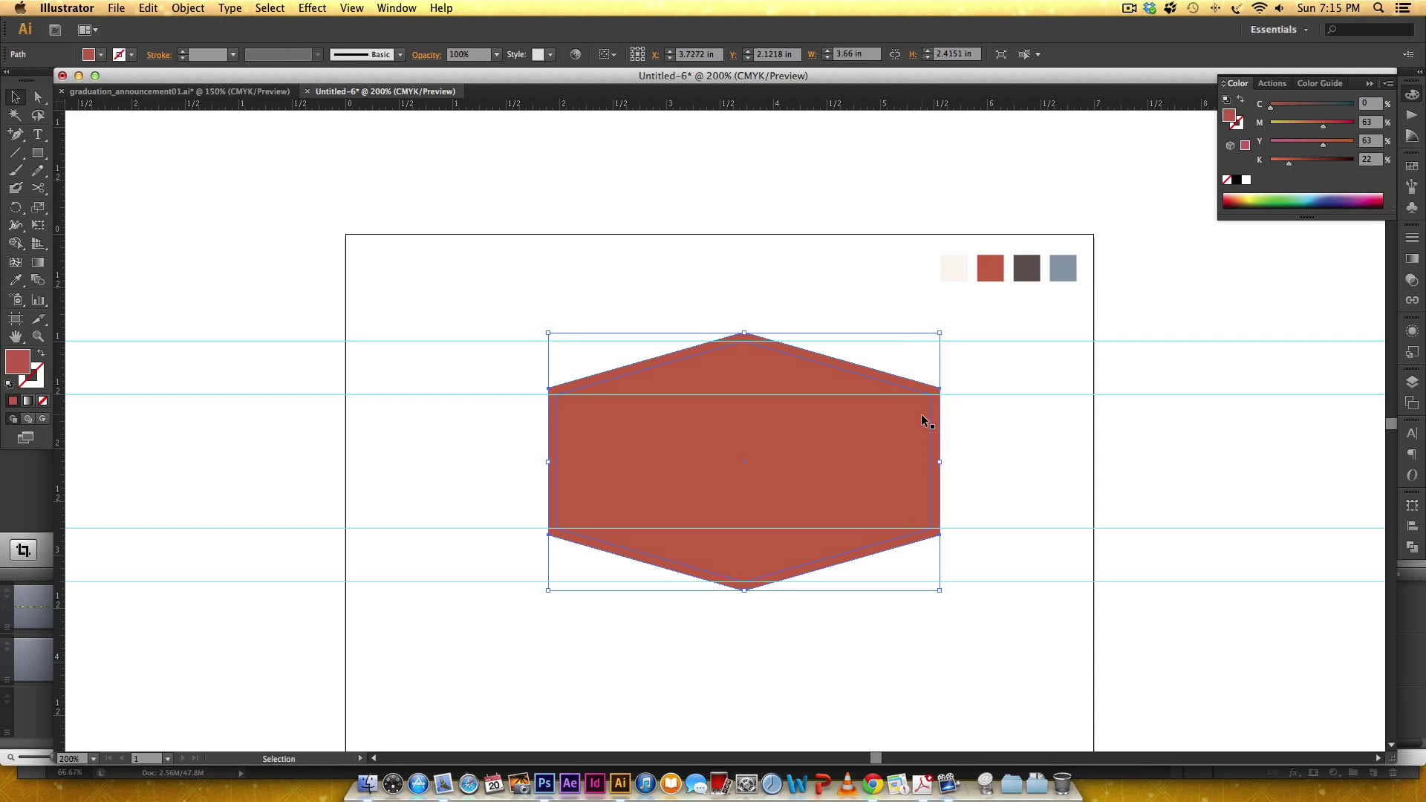
Fill the larger offset hexagon with the dark brown swatch colour using the Eyedropper, and deselect it
{"action": "left_click", "coordinate": [883, 374]}
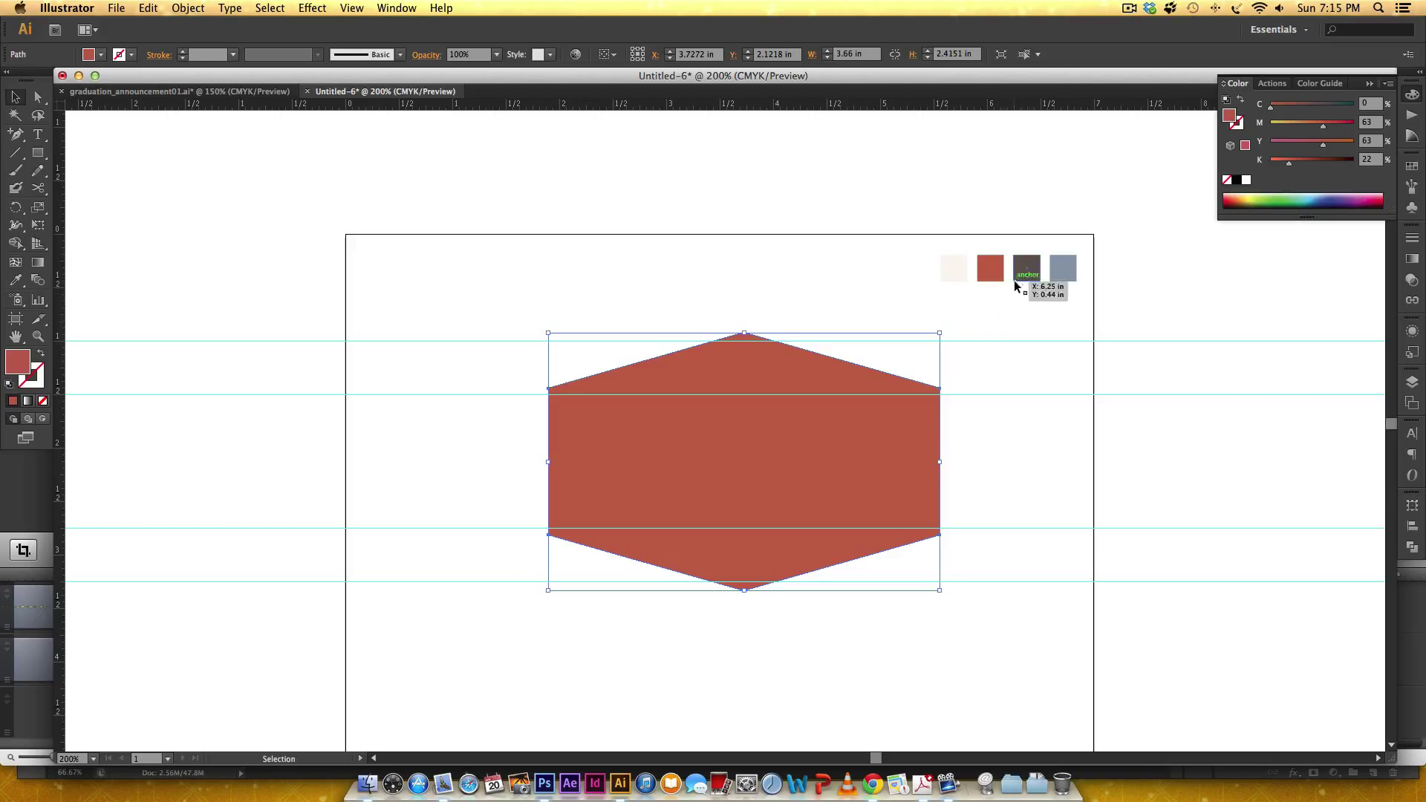
{"action": "key", "text": "i"}
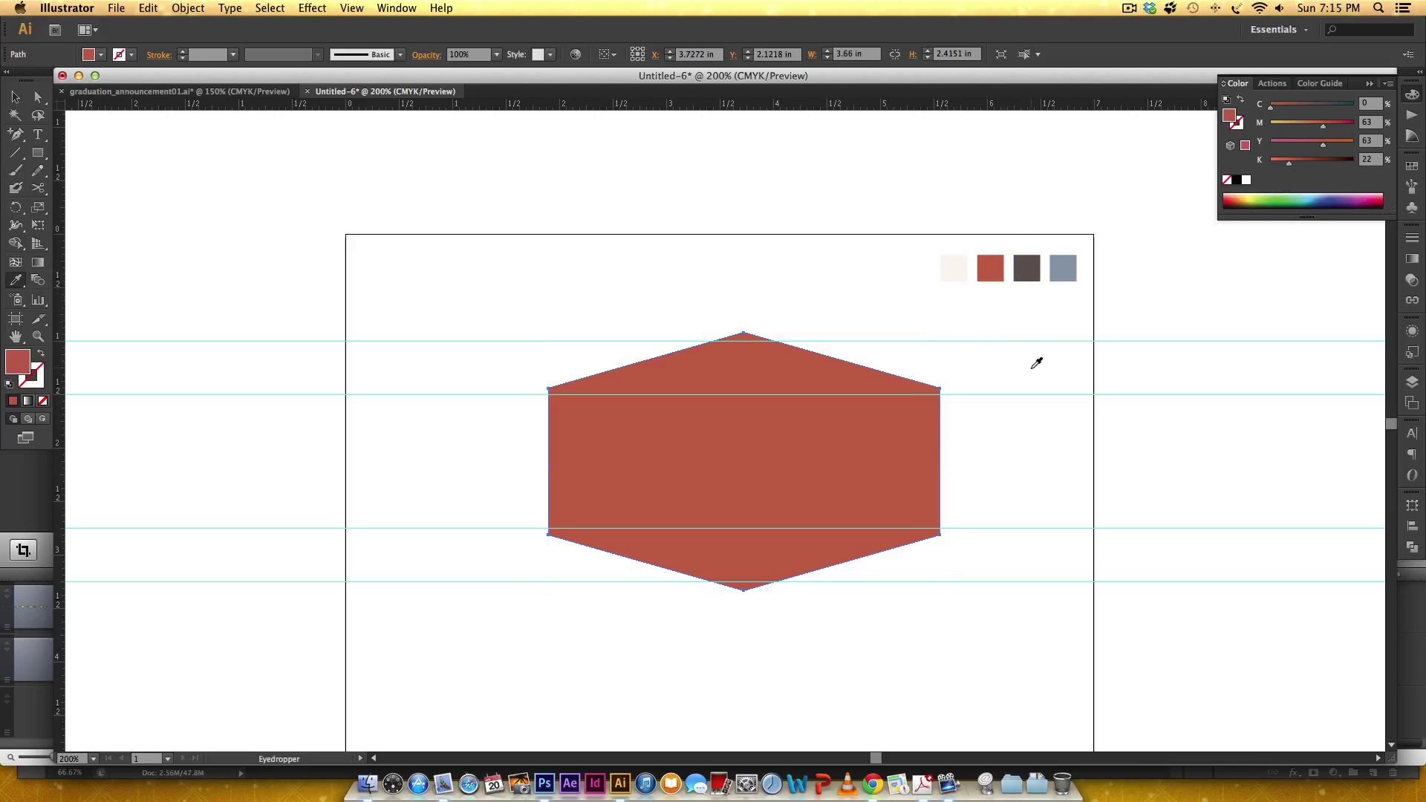
{"action": "left_click", "coordinate": [1027, 268]}
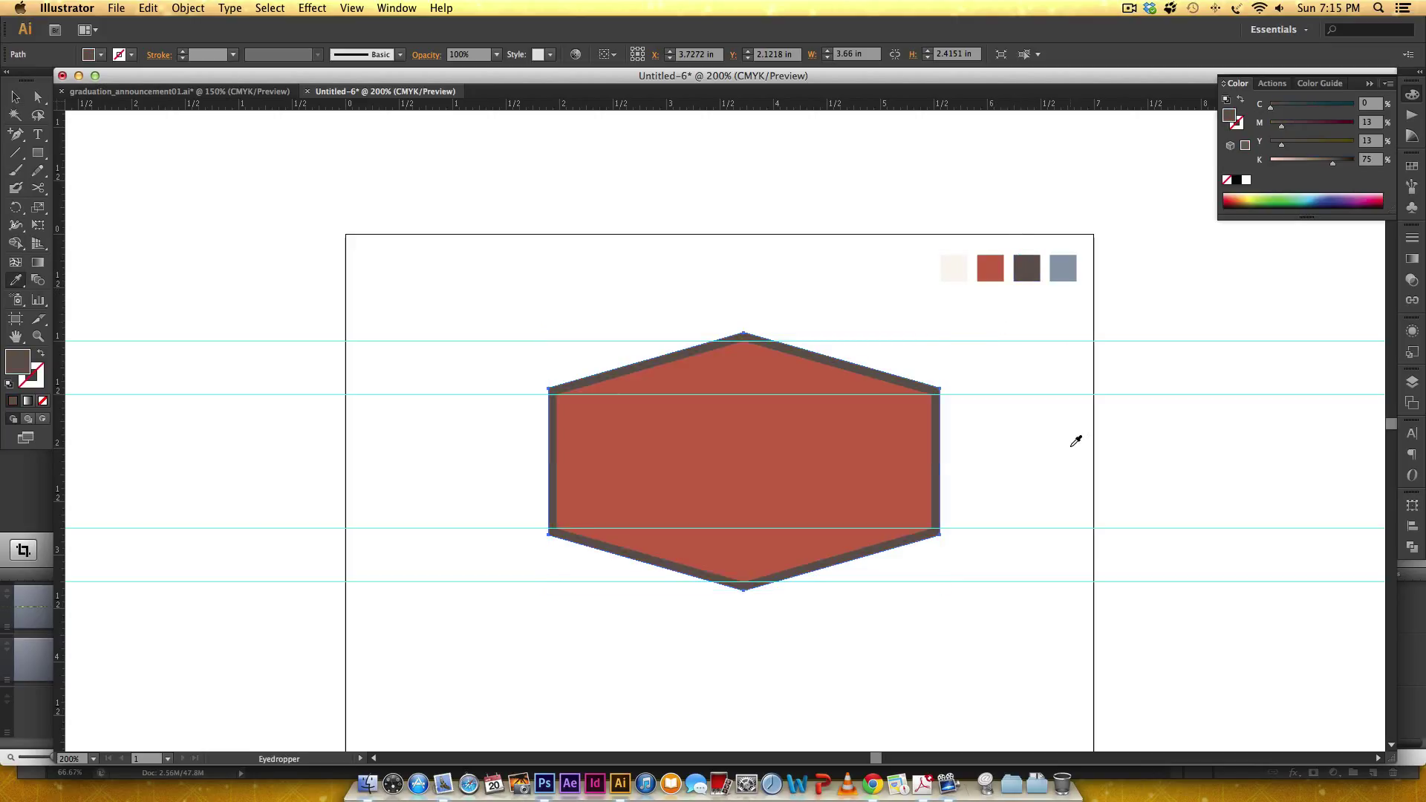
{"action": "key", "text": "v"}
{"action": "left_click", "coordinate": [1056, 449]}
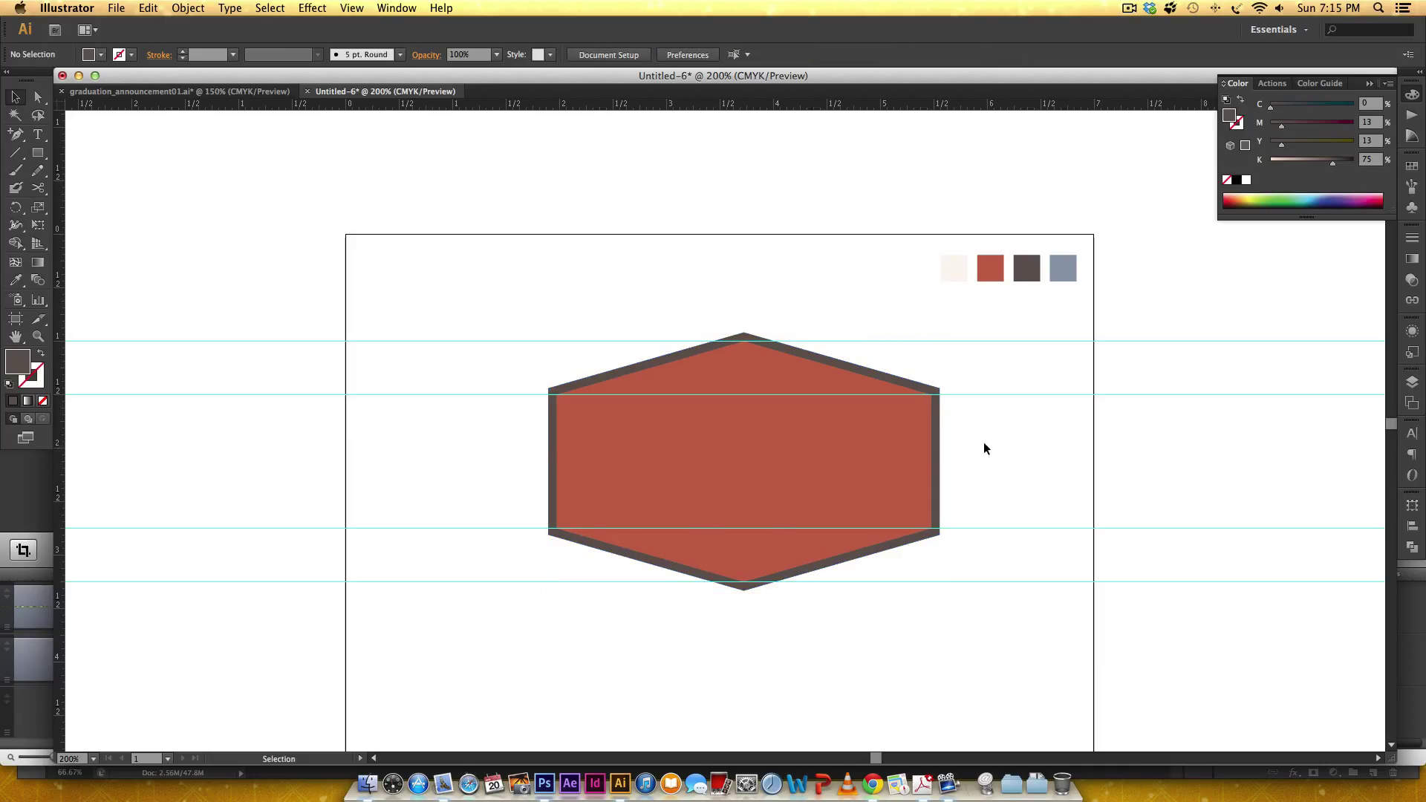
Check the finished announcement's badge and offset the red hexagon inward with Offset Path at -0.08 in
{"action": "left_click", "coordinate": [256, 91]}
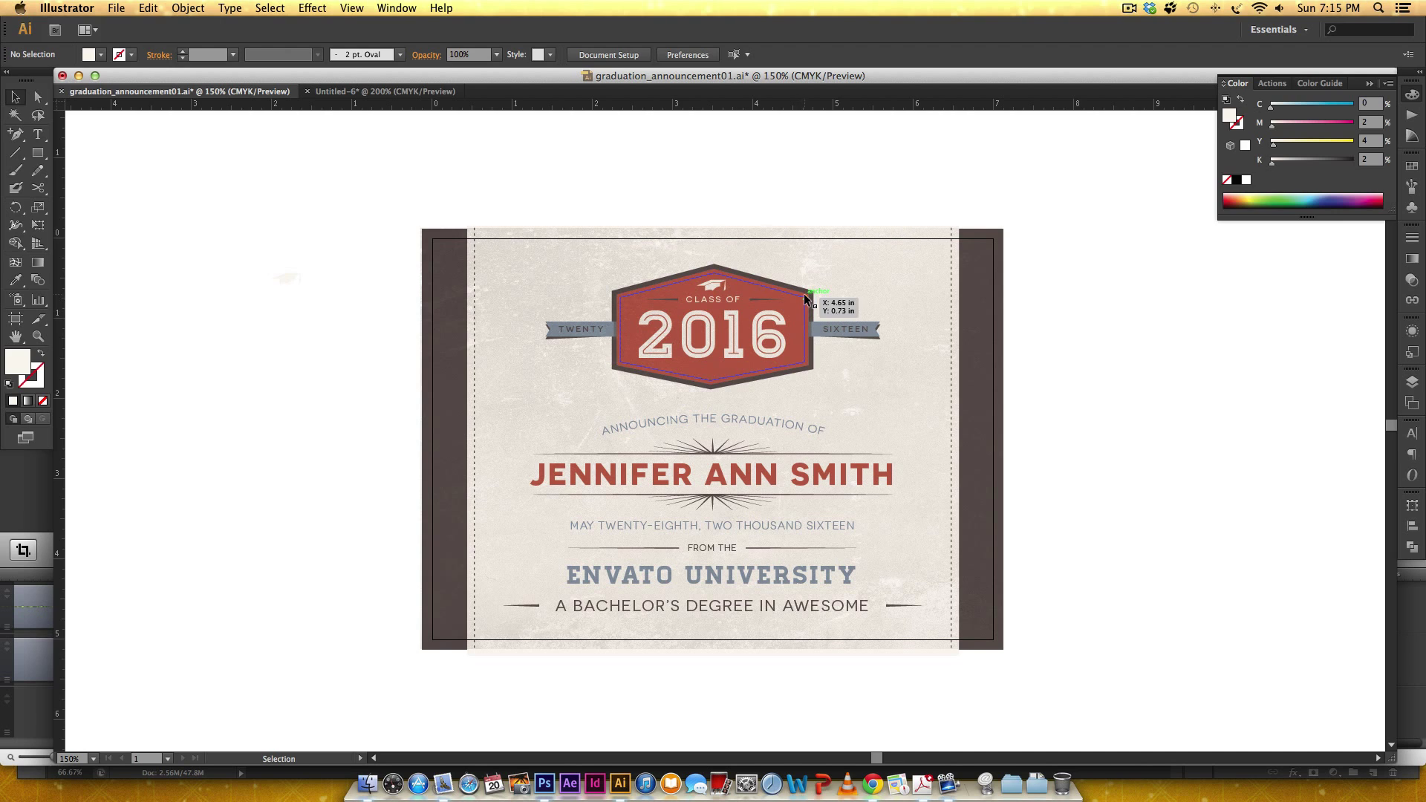
{"action": "left_click", "coordinate": [345, 93]}
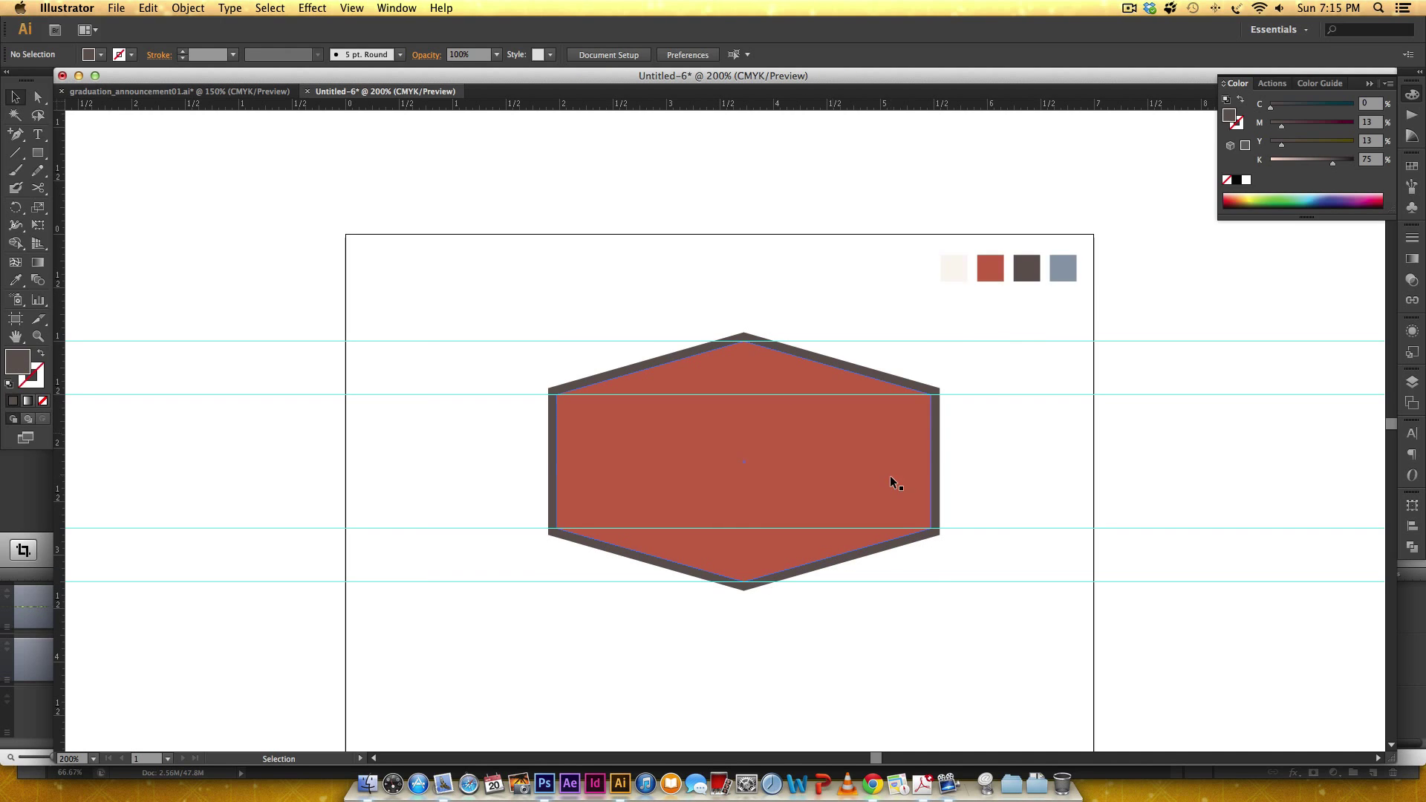
{"action": "left_click", "coordinate": [880, 478]}
{"action": "left_click", "coordinate": [172, 7]}
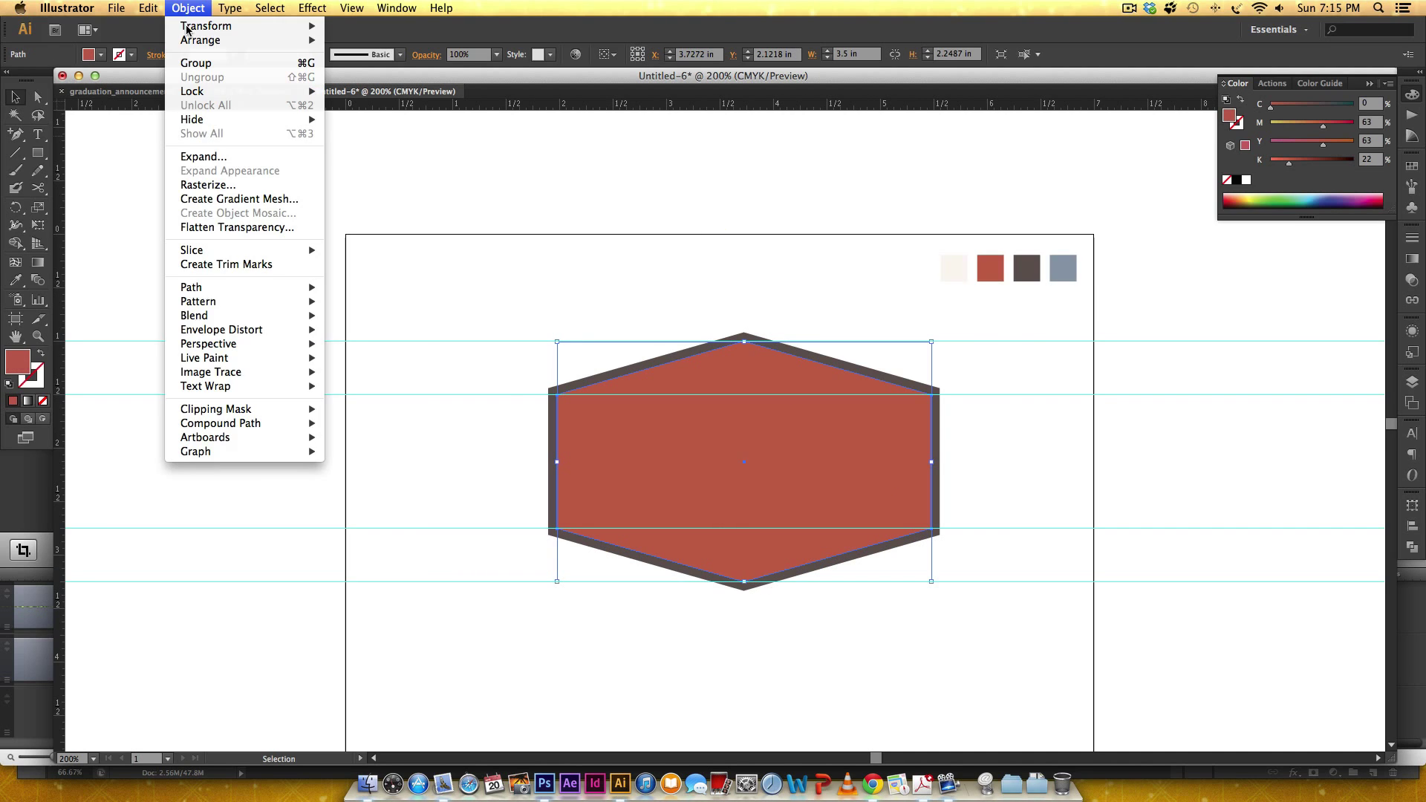
{"action": "mouse_move", "coordinate": [246, 287]}
{"action": "left_click", "coordinate": [365, 340]}
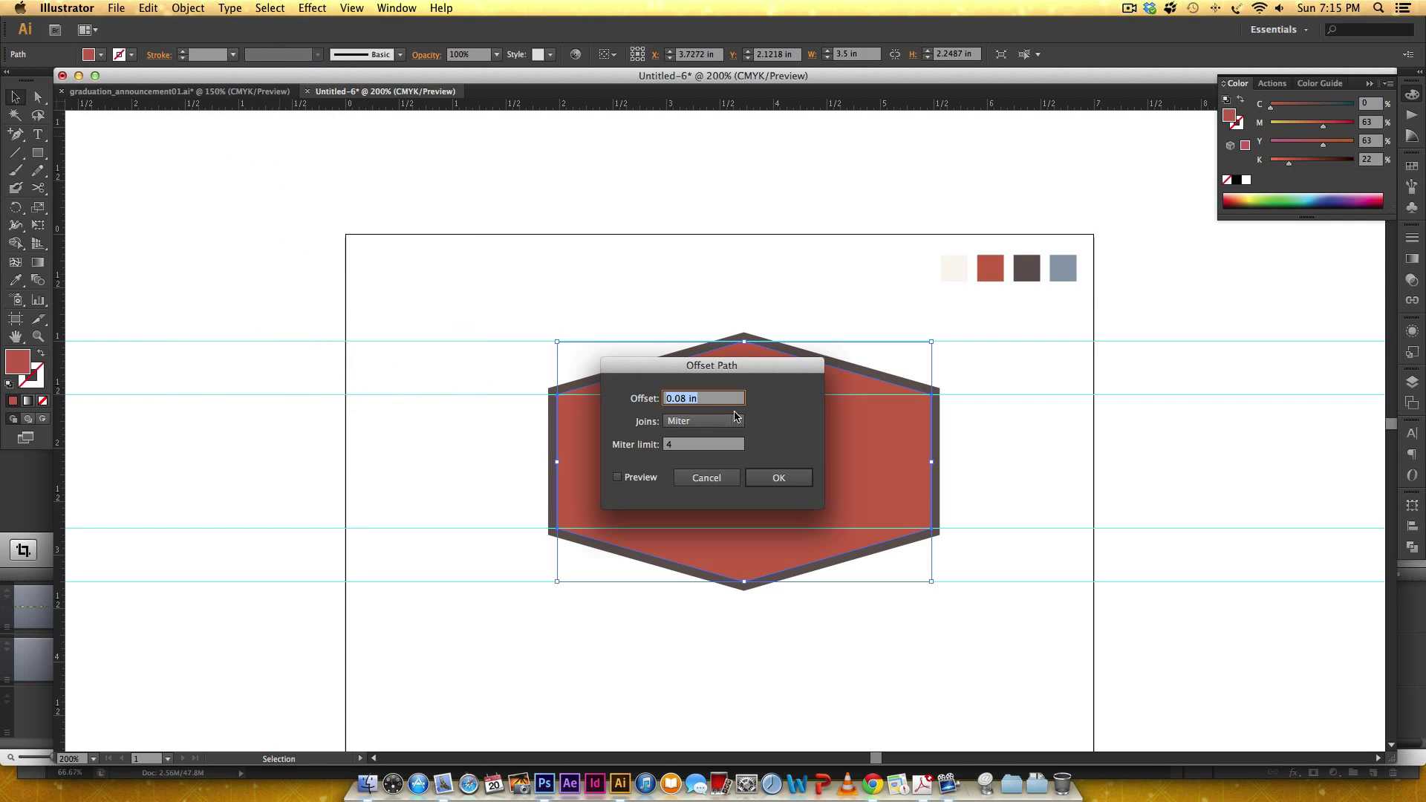
{"action": "left_click", "coordinate": [667, 402]}
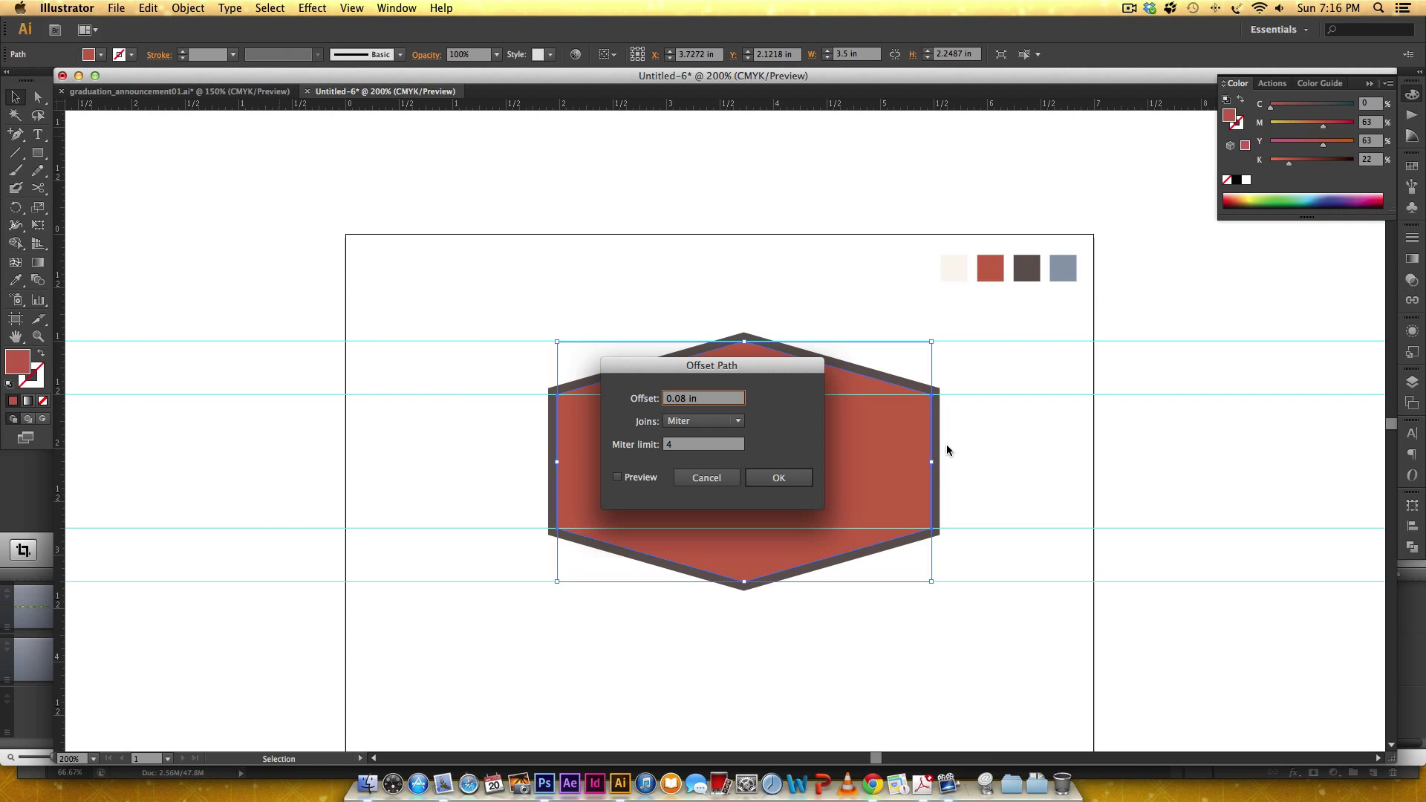
{"action": "type", "text": "-"}
{"action": "left_click", "coordinate": [804, 482]}
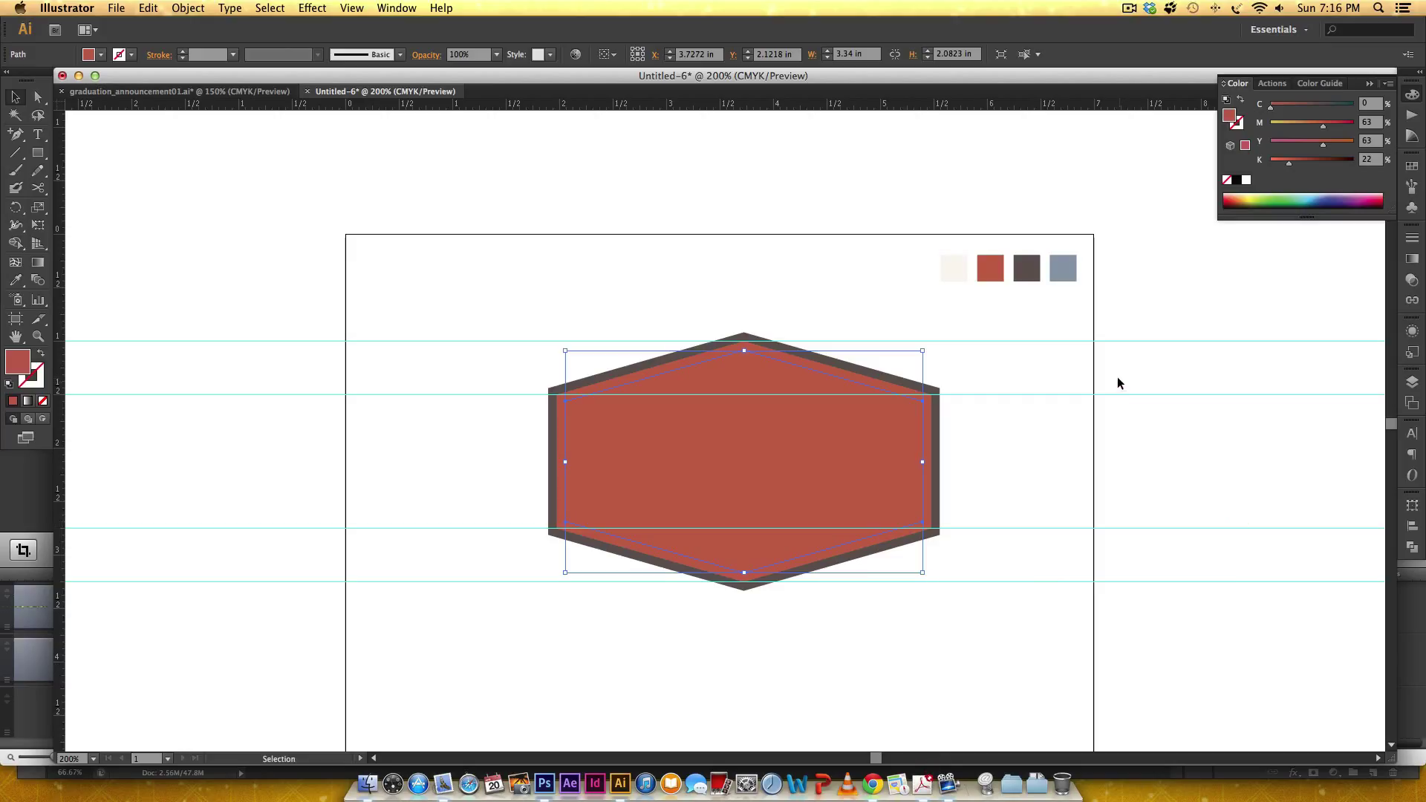
Remove the inner hexagon's fill and give its stroke the dark brown swatch colour with the Eyedropper
{"action": "left_click", "coordinate": [1234, 123]}
{"action": "left_click", "coordinate": [1231, 117]}
{"action": "left_click", "coordinate": [1227, 181]}
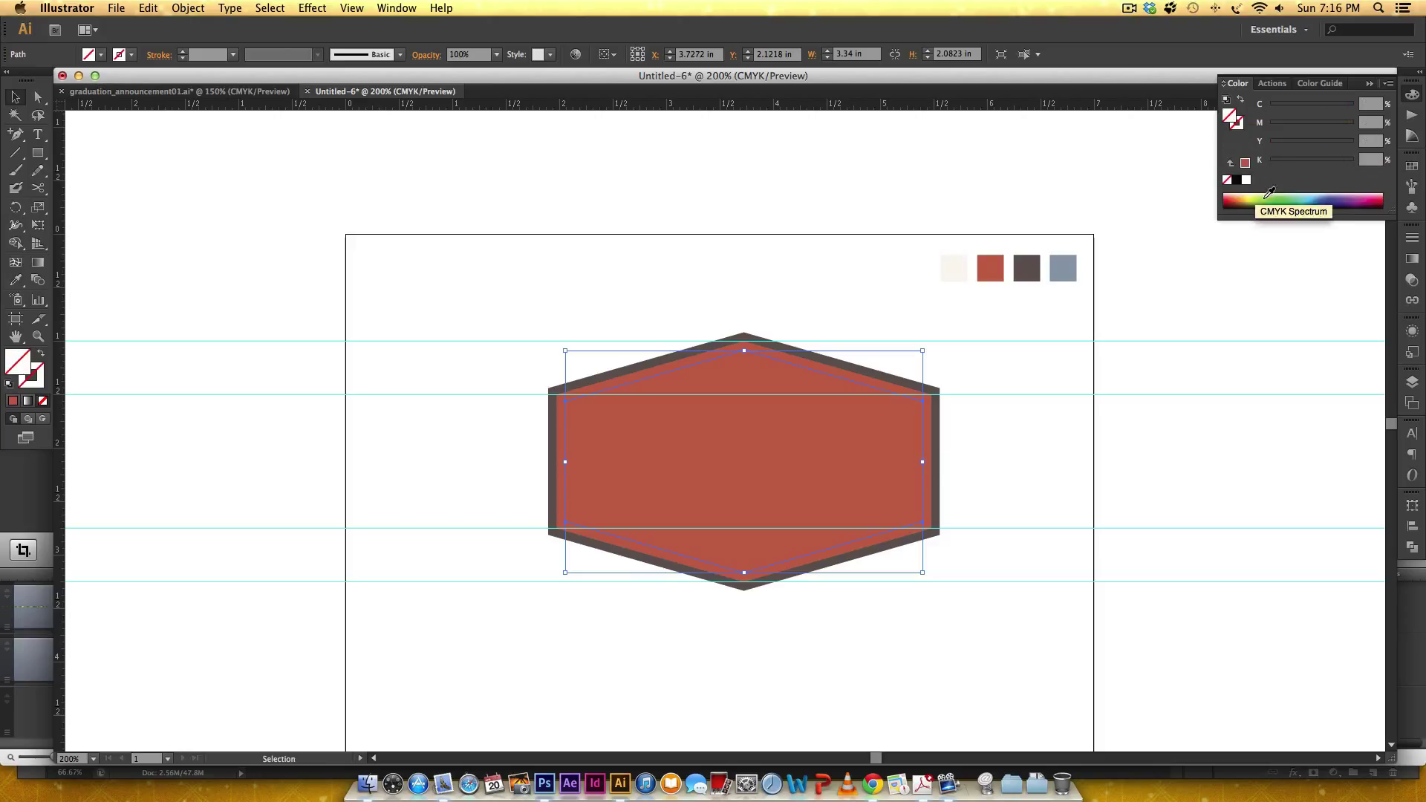
{"action": "left_click", "coordinate": [1239, 125]}
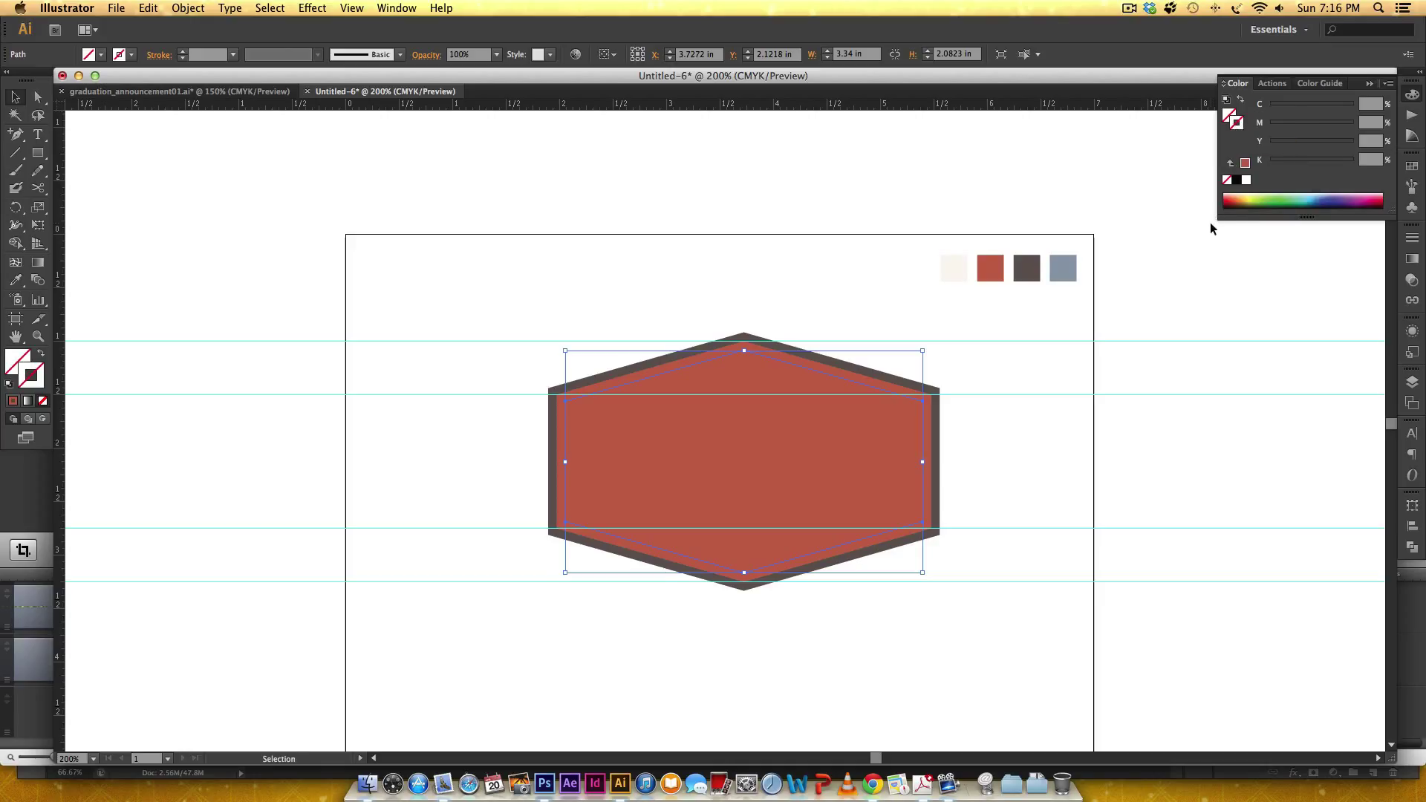
{"action": "key", "text": "i"}
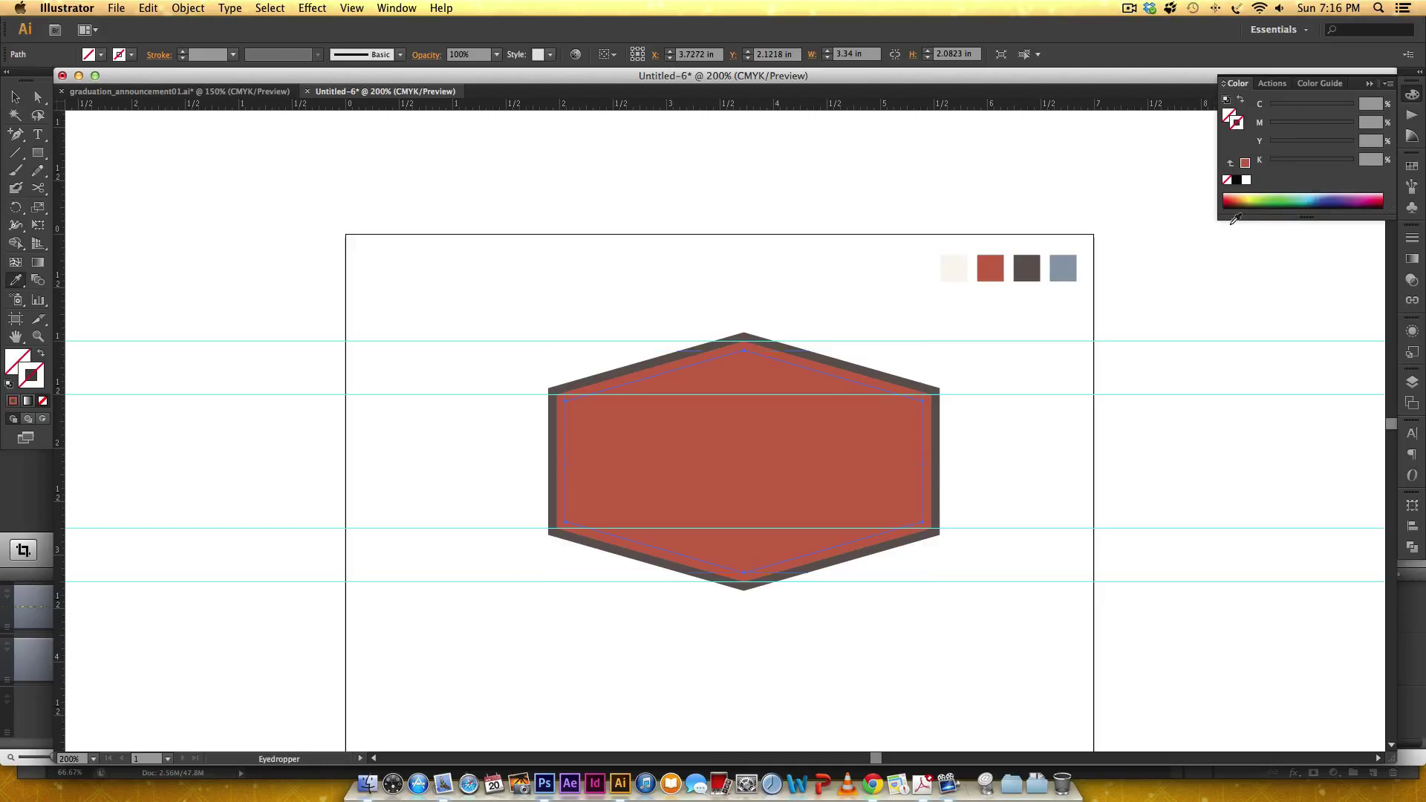
{"action": "left_click", "coordinate": [1039, 280]}
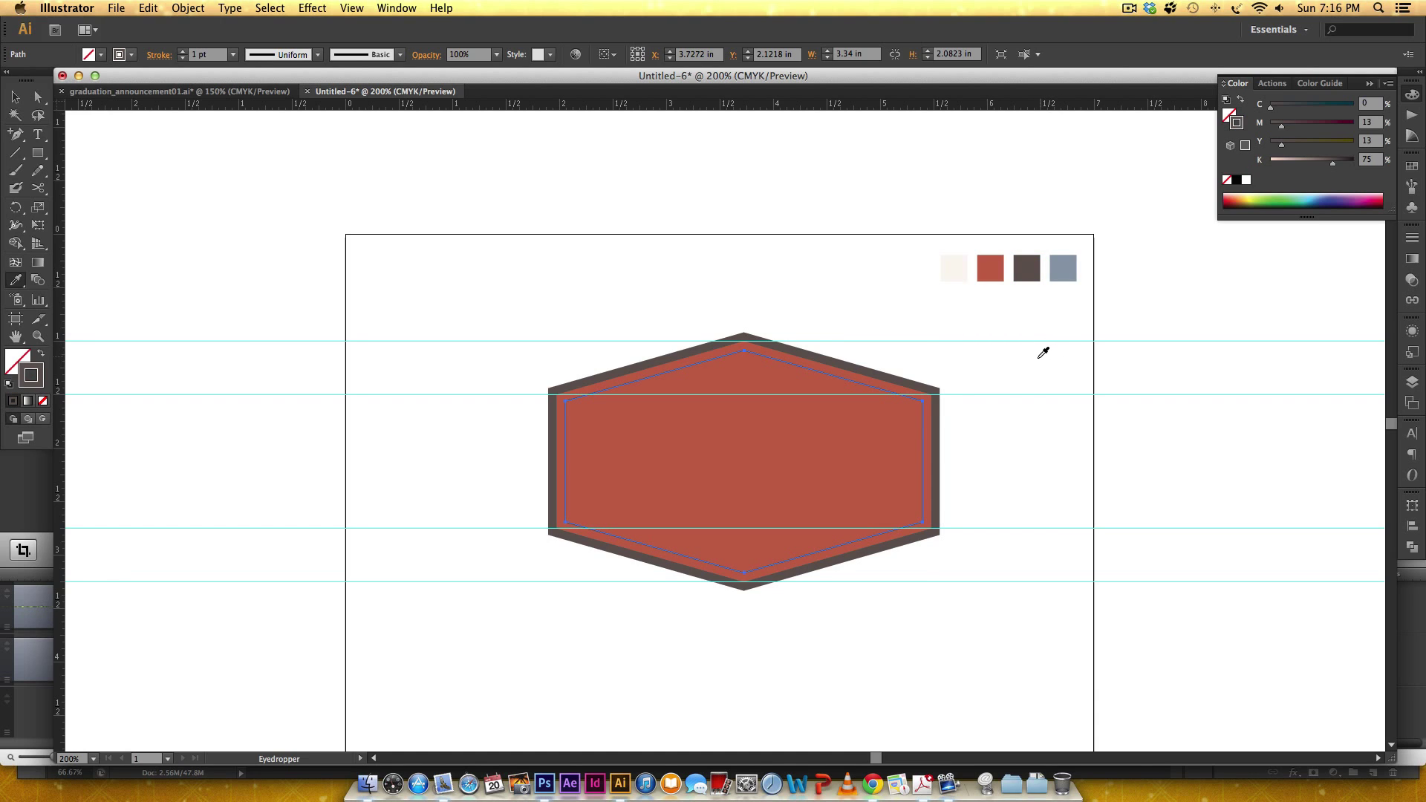
{"action": "key", "text": "v"}
{"action": "left_click", "coordinate": [1068, 404]}
Set the inner hexagon's stroke to 0.8 pt with round caps and round corners, dashed with 2 pt dashes and 2 pt gaps
{"action": "left_click", "coordinate": [871, 386]}
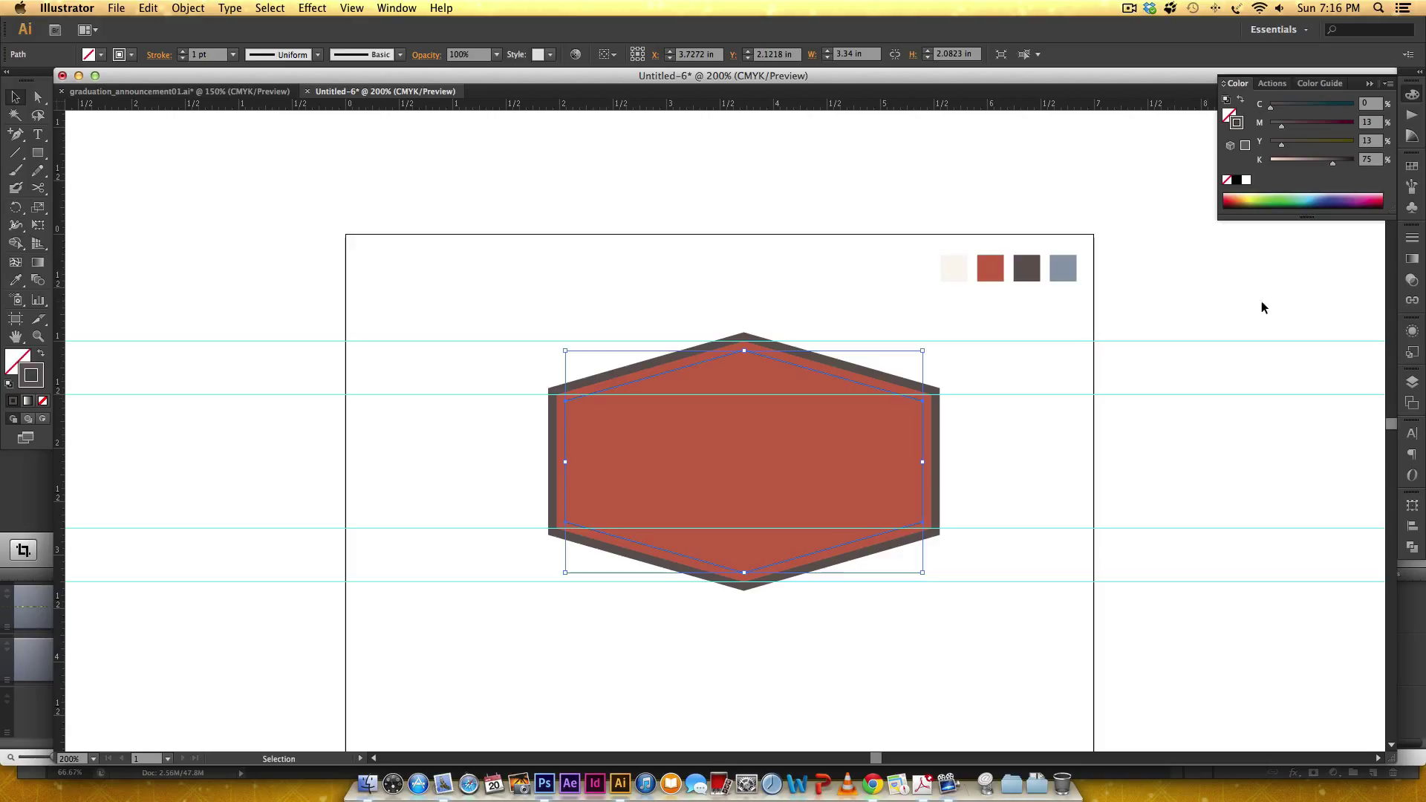
{"action": "left_click", "coordinate": [1411, 239]}
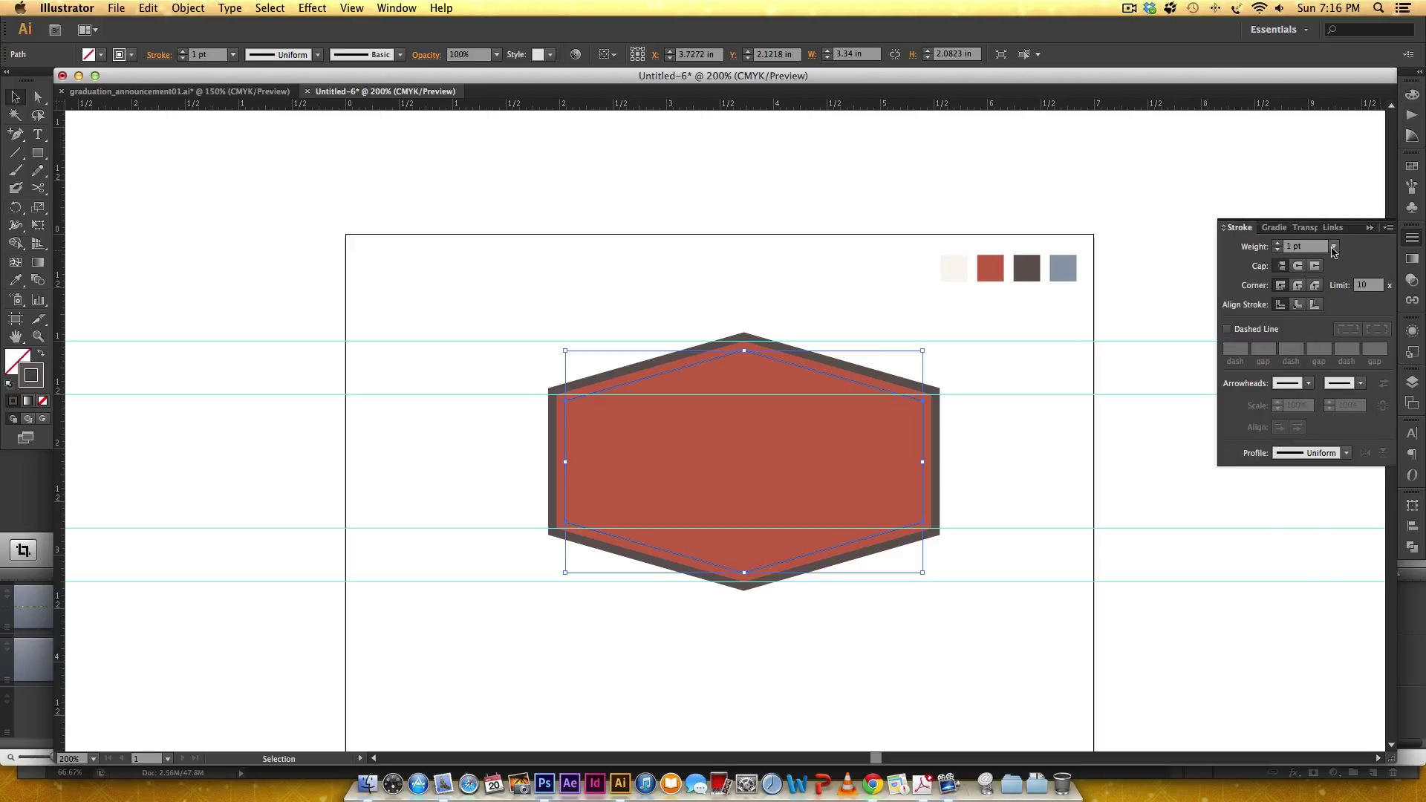
{"action": "key", "text": "BackSpace"}
{"action": "key", "text": "Return"}
{"action": "left_click", "coordinate": [1298, 265]}
{"action": "left_click", "coordinate": [1298, 285]}
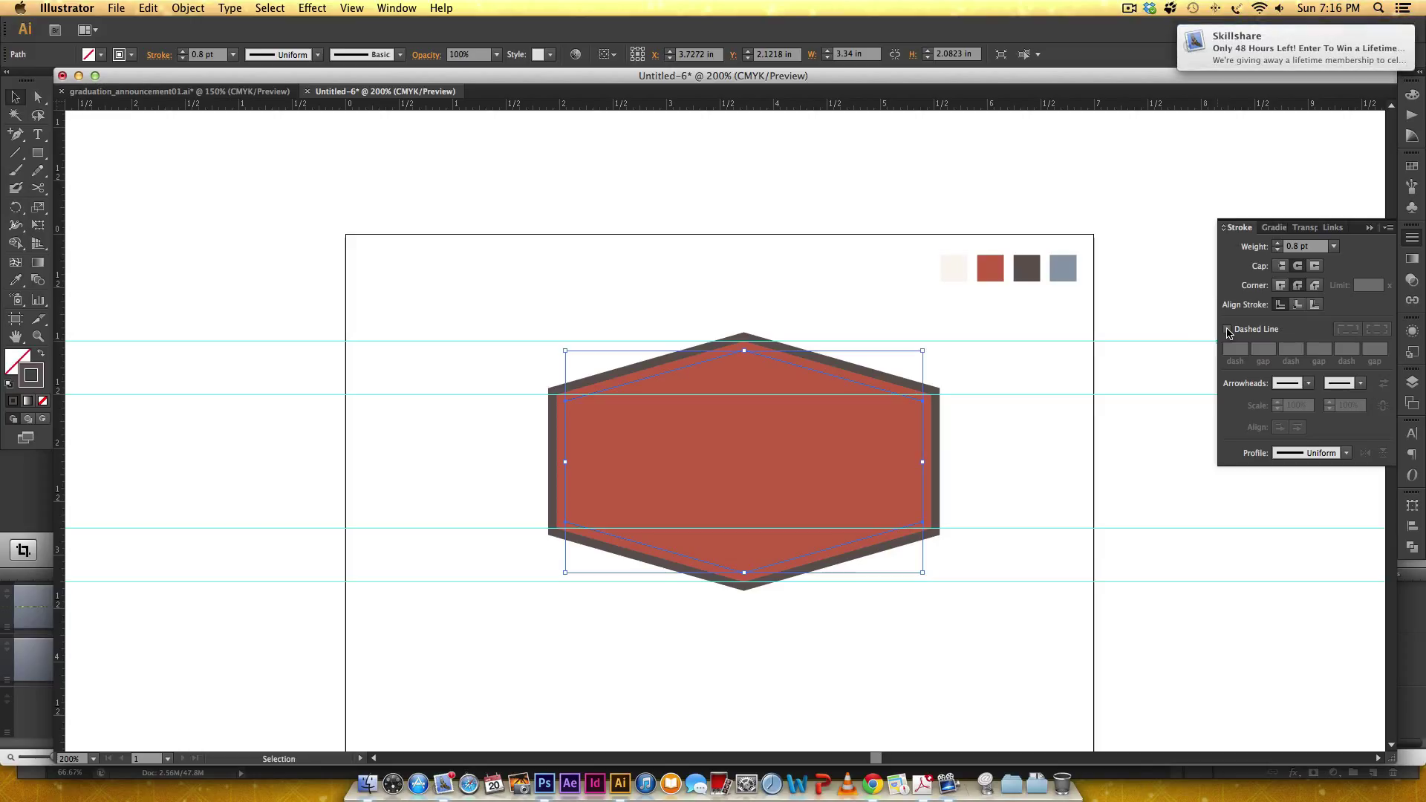
{"action": "left_click", "coordinate": [1228, 329]}
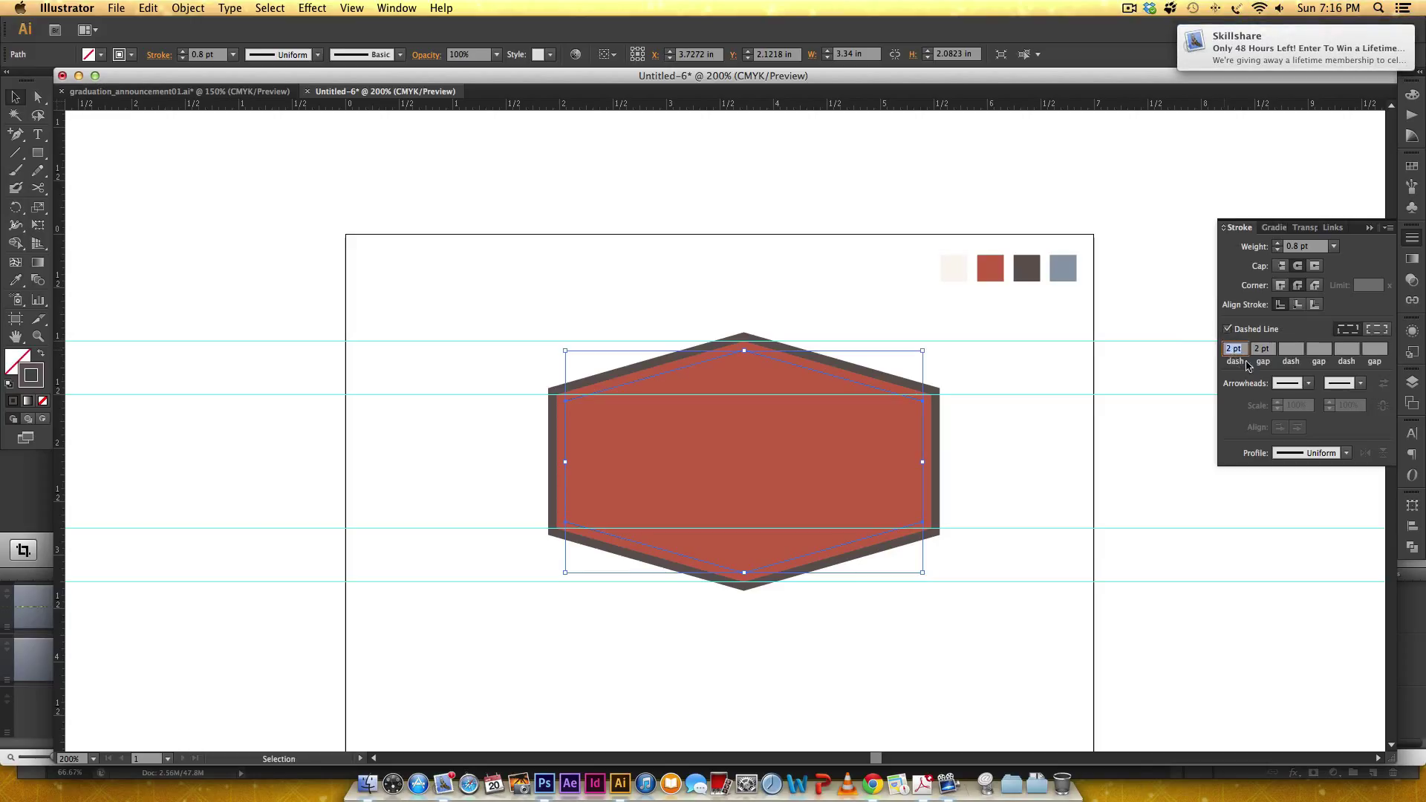
{"action": "left_click", "coordinate": [825, 268]}
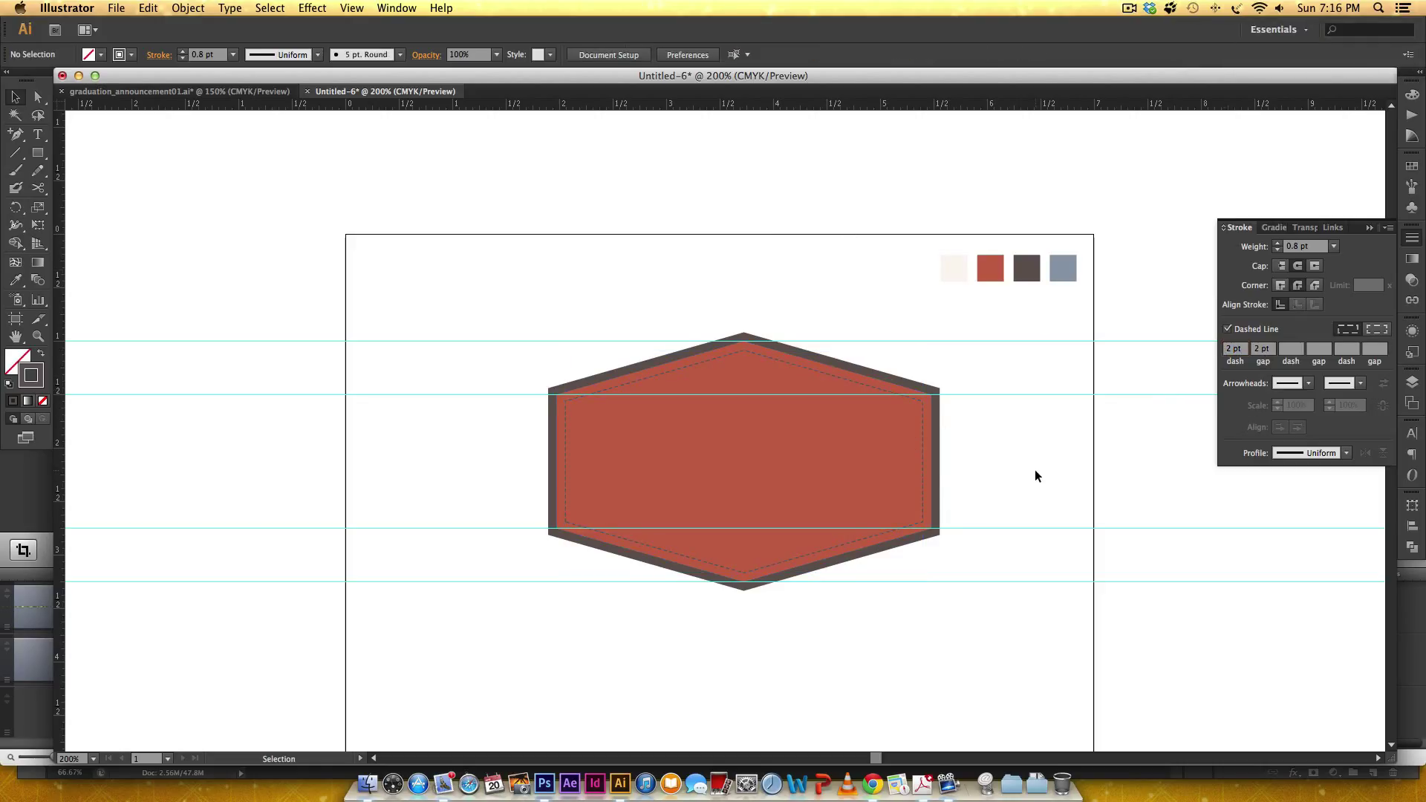
Draw a rectangle about 3.4 in wide and 0.31 in high below the badge and fill it with the blue-grey swatch colour using the Eyedropper
{"action": "scroll", "coordinate": [1033, 465], "scroll_direction": "down", "scroll_amount": 3}
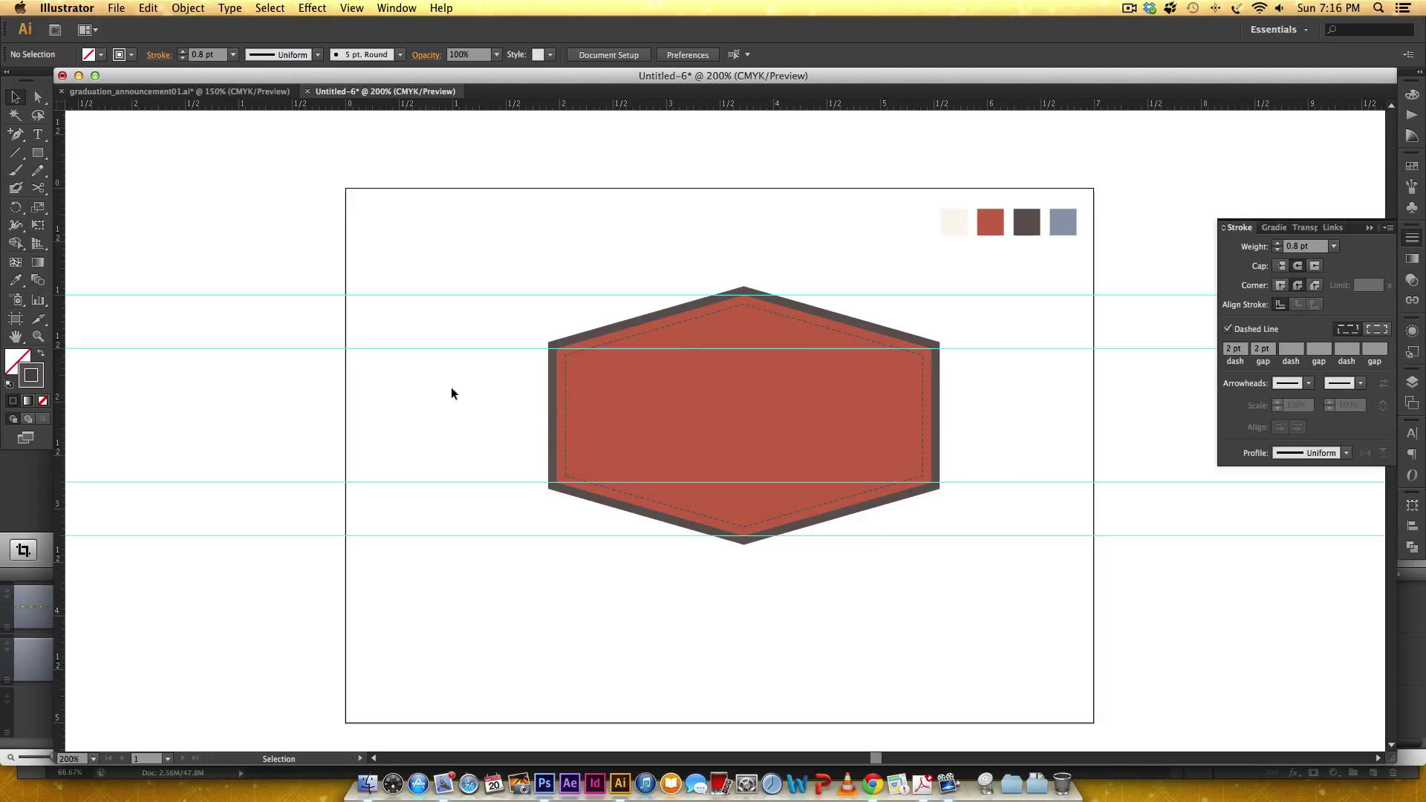
{"action": "scroll", "coordinate": [903, 632], "scroll_direction": "down", "scroll_amount": 1}
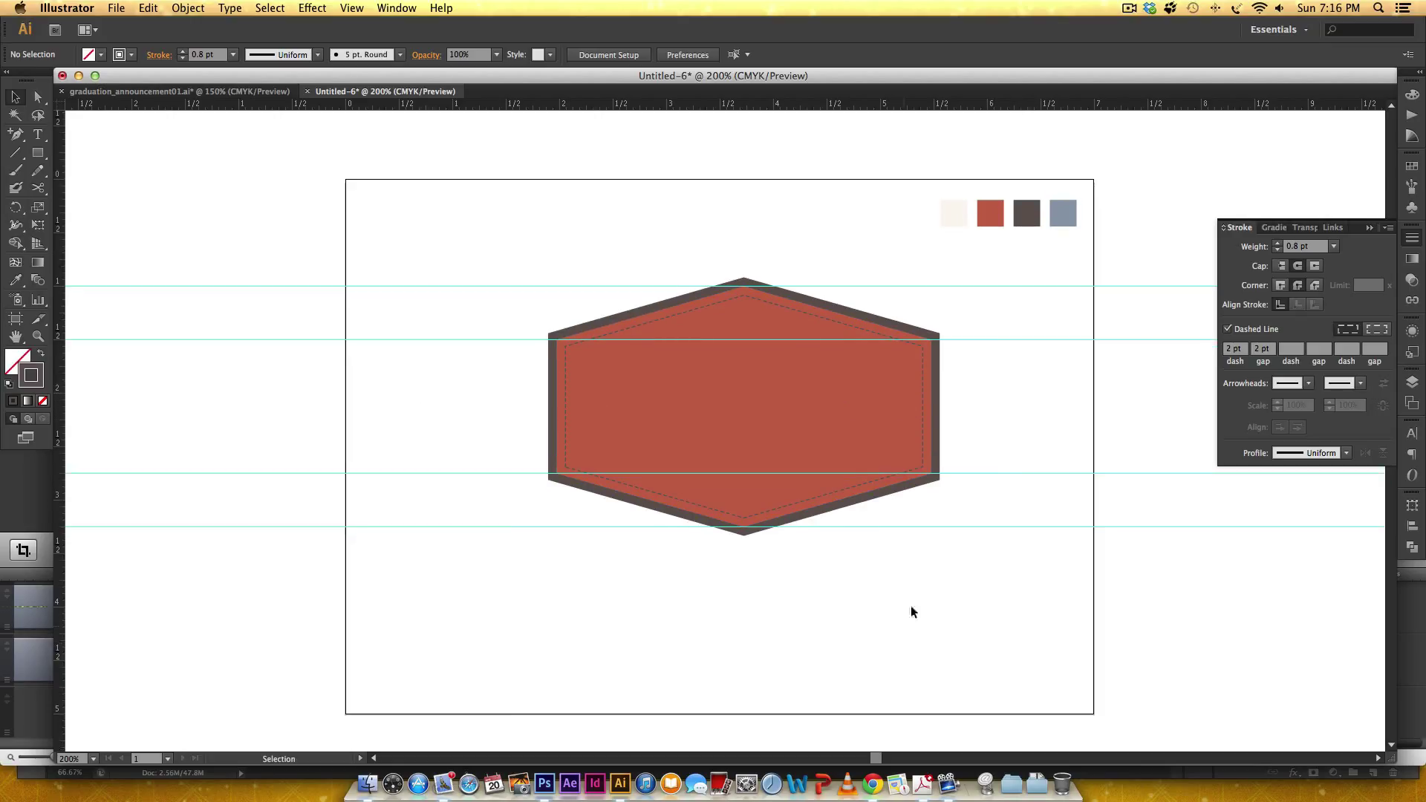
{"action": "key", "text": "m"}
{"action": "left_click_drag", "start_coordinate": [693, 619], "coordinate": [1053, 647]}
{"action": "key", "text": "i"}
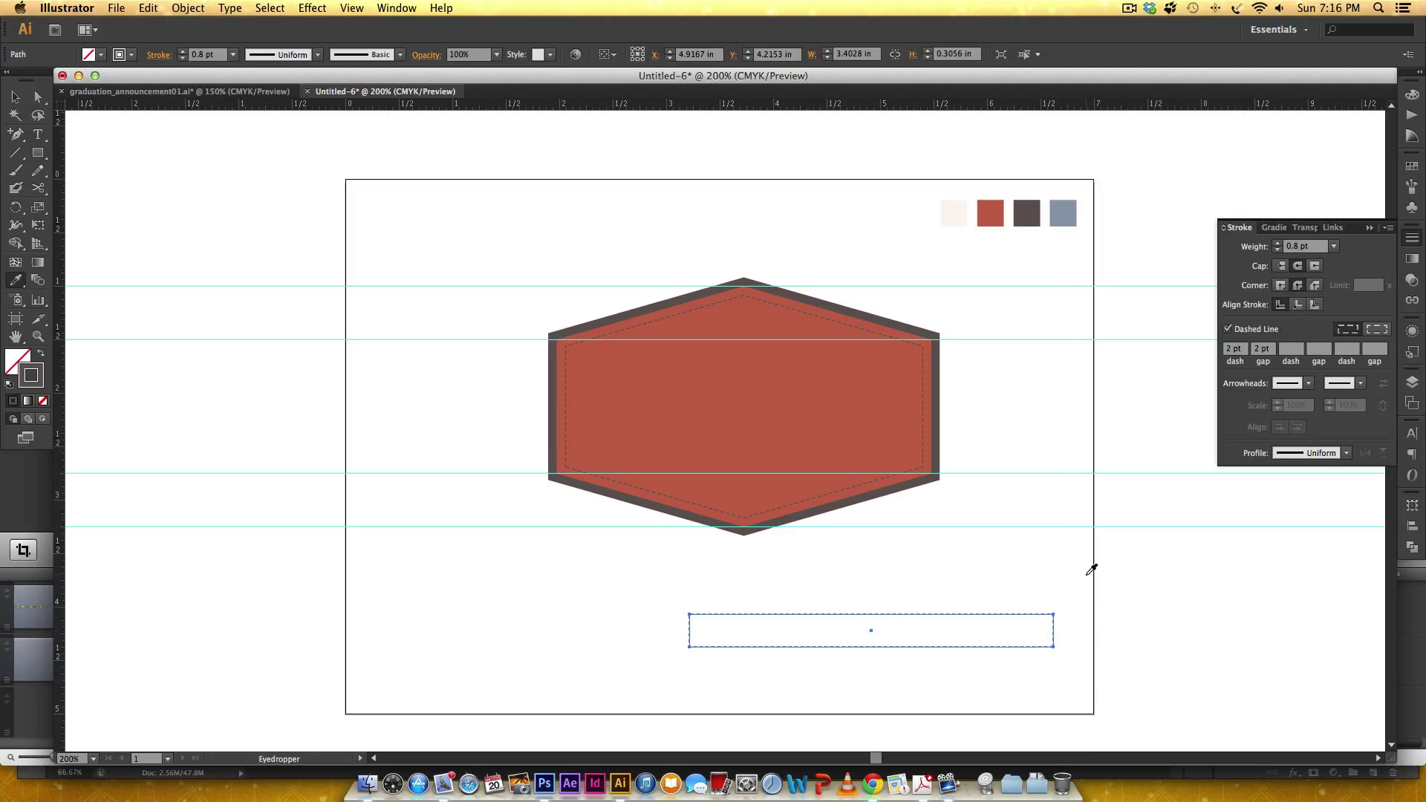
{"action": "left_click", "coordinate": [1063, 213]}
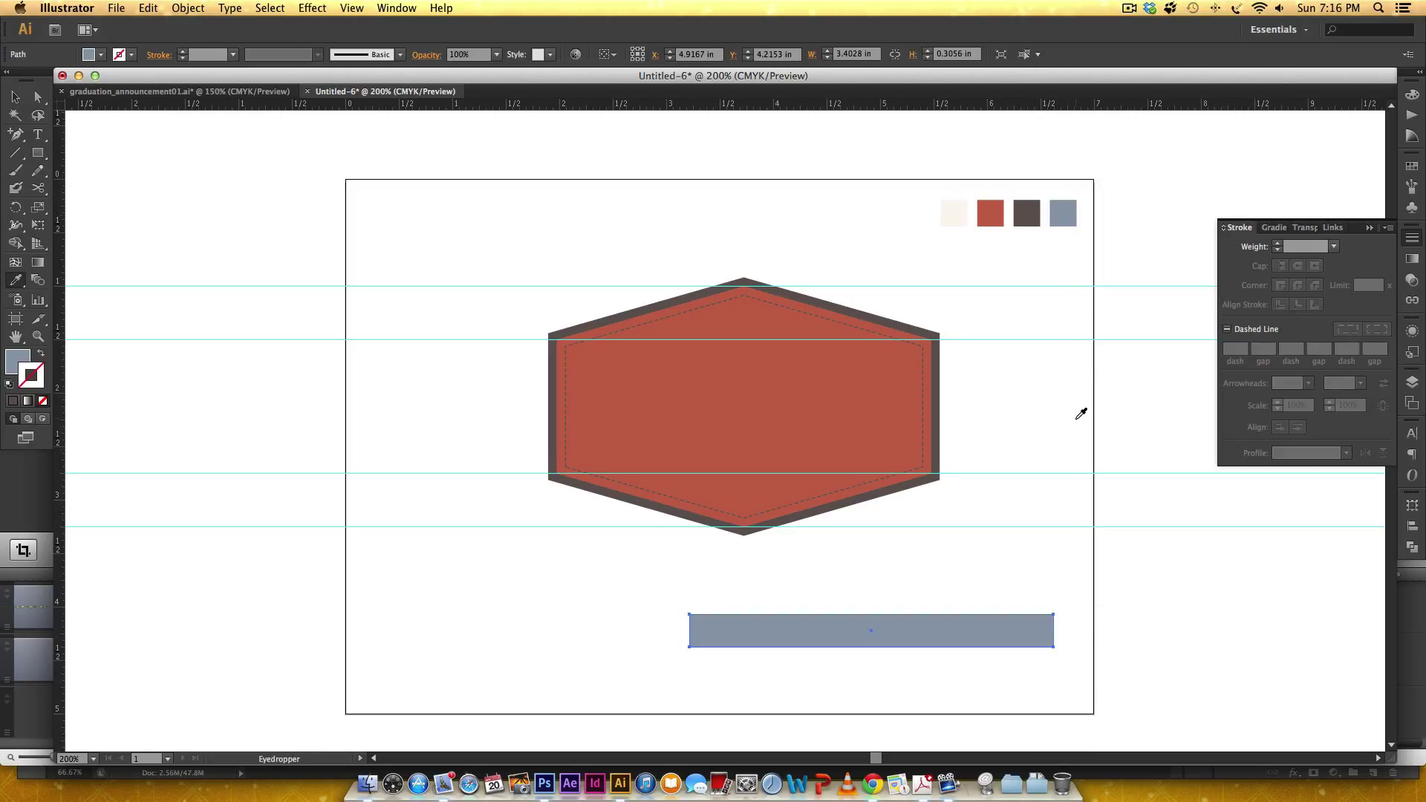
{"action": "key", "text": "v"}
{"action": "left_click", "coordinate": [1086, 585]}
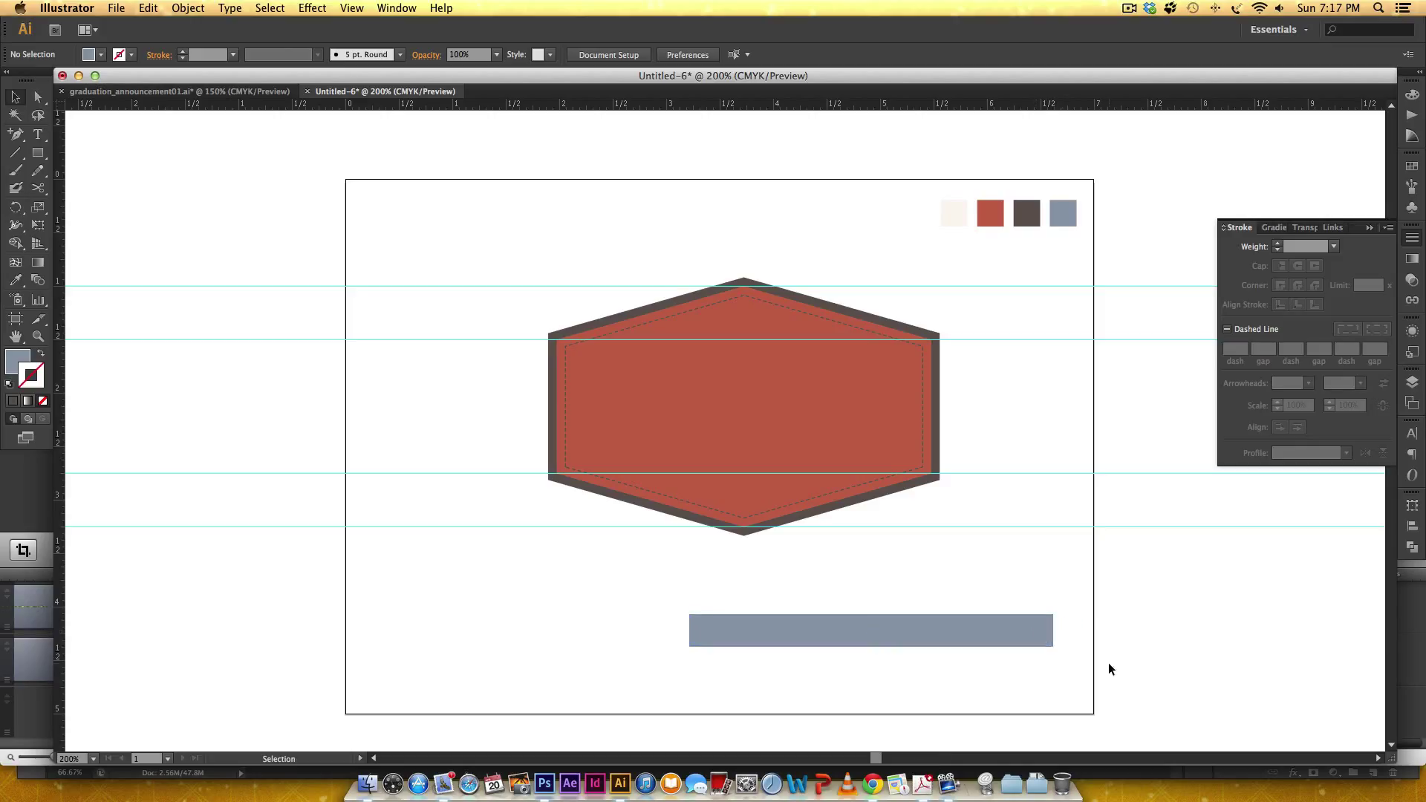
Add an anchor point midway along the blue banner's right edge and move it inward about 0.06 in to form a ribbon notch
{"action": "key", "text": "z"}
{"action": "left_click_drag", "start_coordinate": [1027, 598], "coordinate": [956, 600]}
{"action": "key", "text": "v"}
{"action": "left_click", "coordinate": [746, 497]}
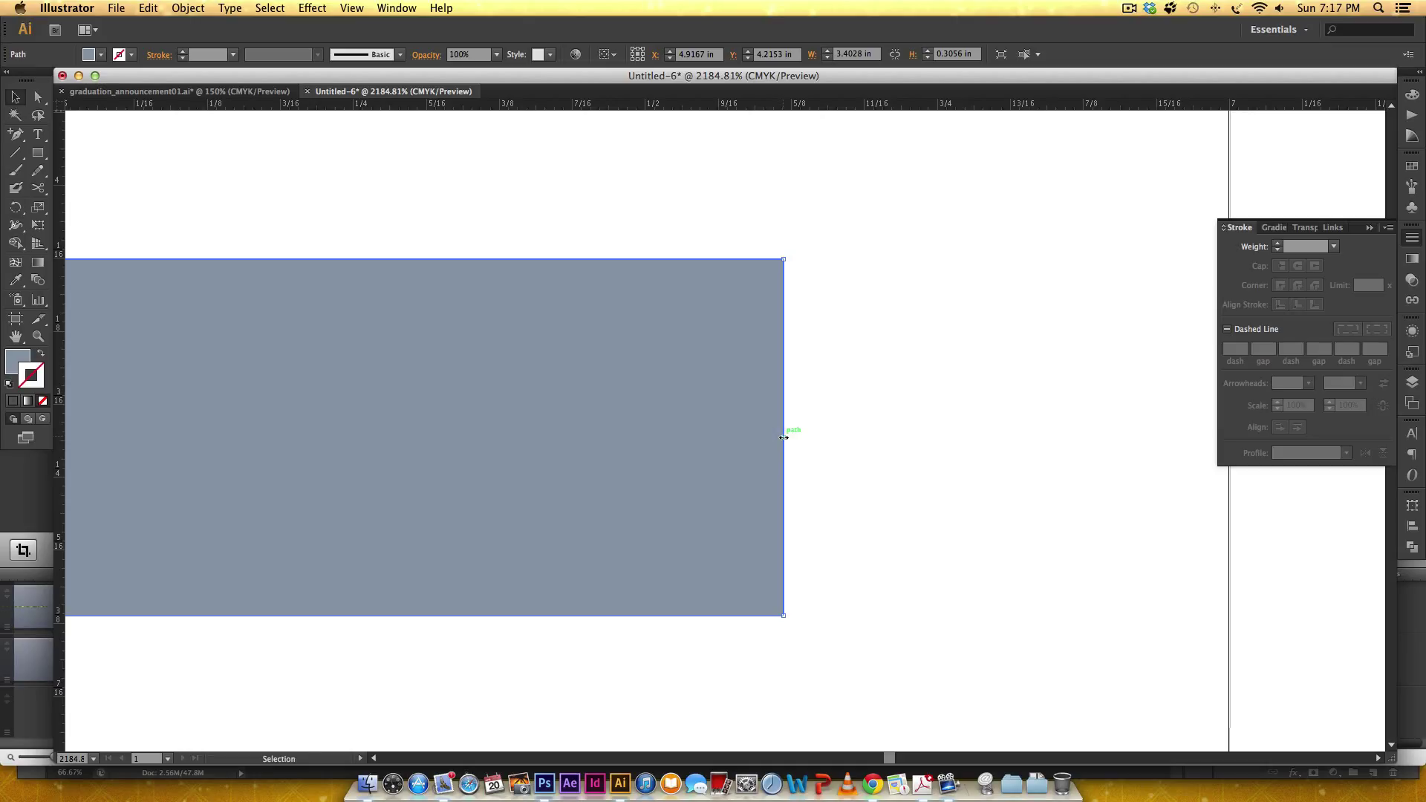
{"action": "key", "text": "plus"}
{"action": "left_click", "coordinate": [784, 436]}
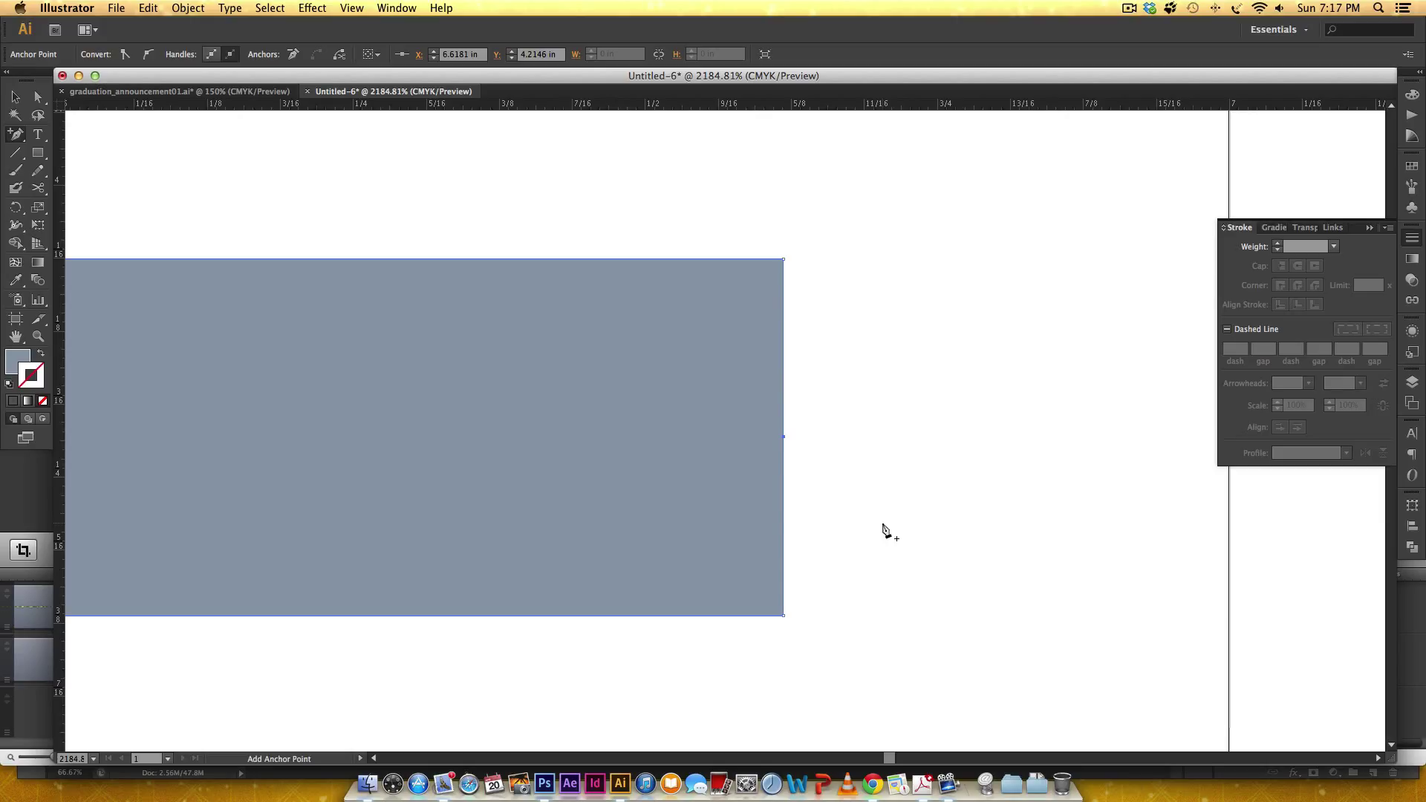
{"action": "key", "text": "Left"}
{"action": "key", "text": "Left"}
{"action": "key", "text": "Left"}
{"action": "key", "text": "Left"}
{"action": "key", "text": "Left"}
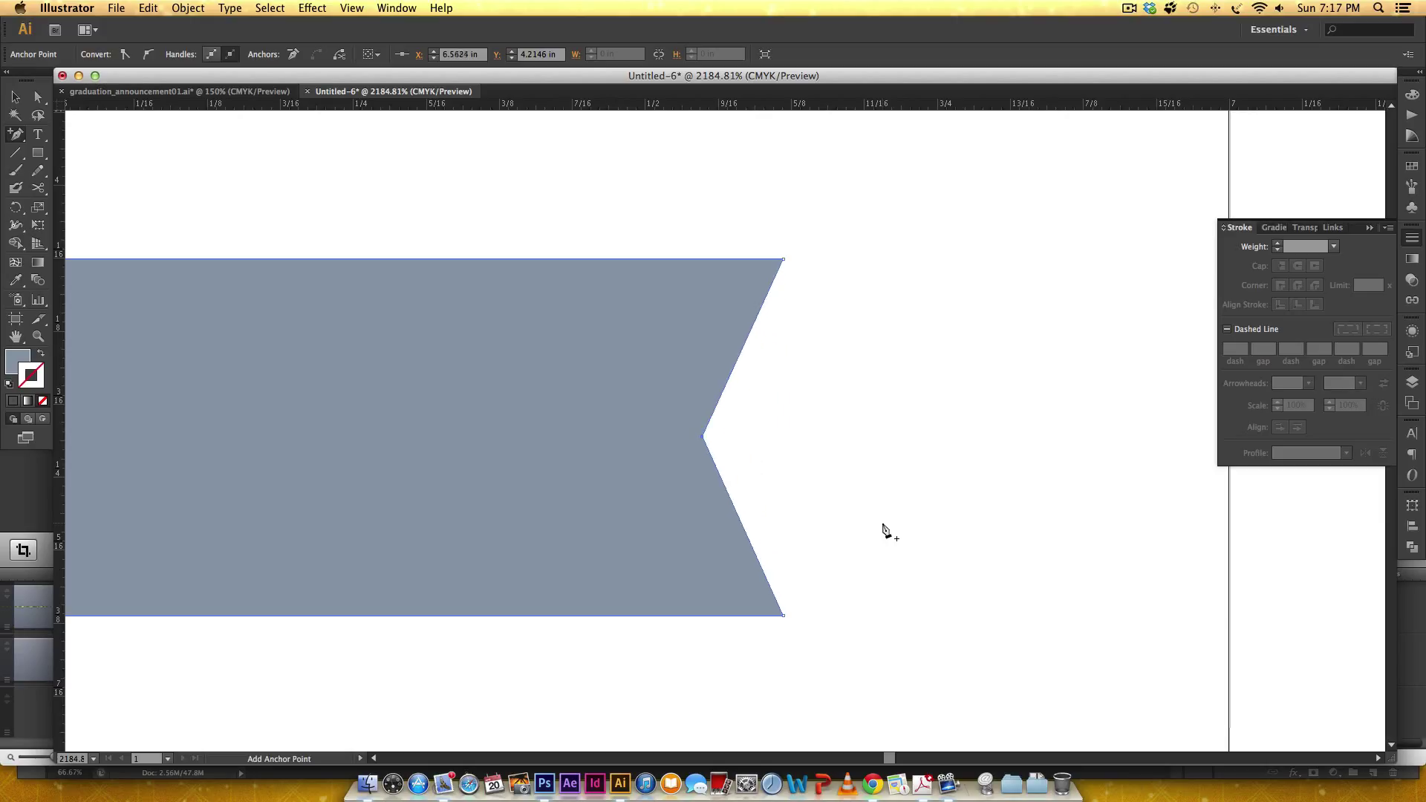
{"action": "left_click", "coordinate": [908, 604], "text": "super"}
Duplicate the notched banner horizontally to the left so that the copy overlaps the original
{"action": "key", "text": "super+minus"}
{"action": "key", "text": "super+minus"}
{"action": "key", "text": "super+minus"}
{"action": "key", "text": "super+minus"}
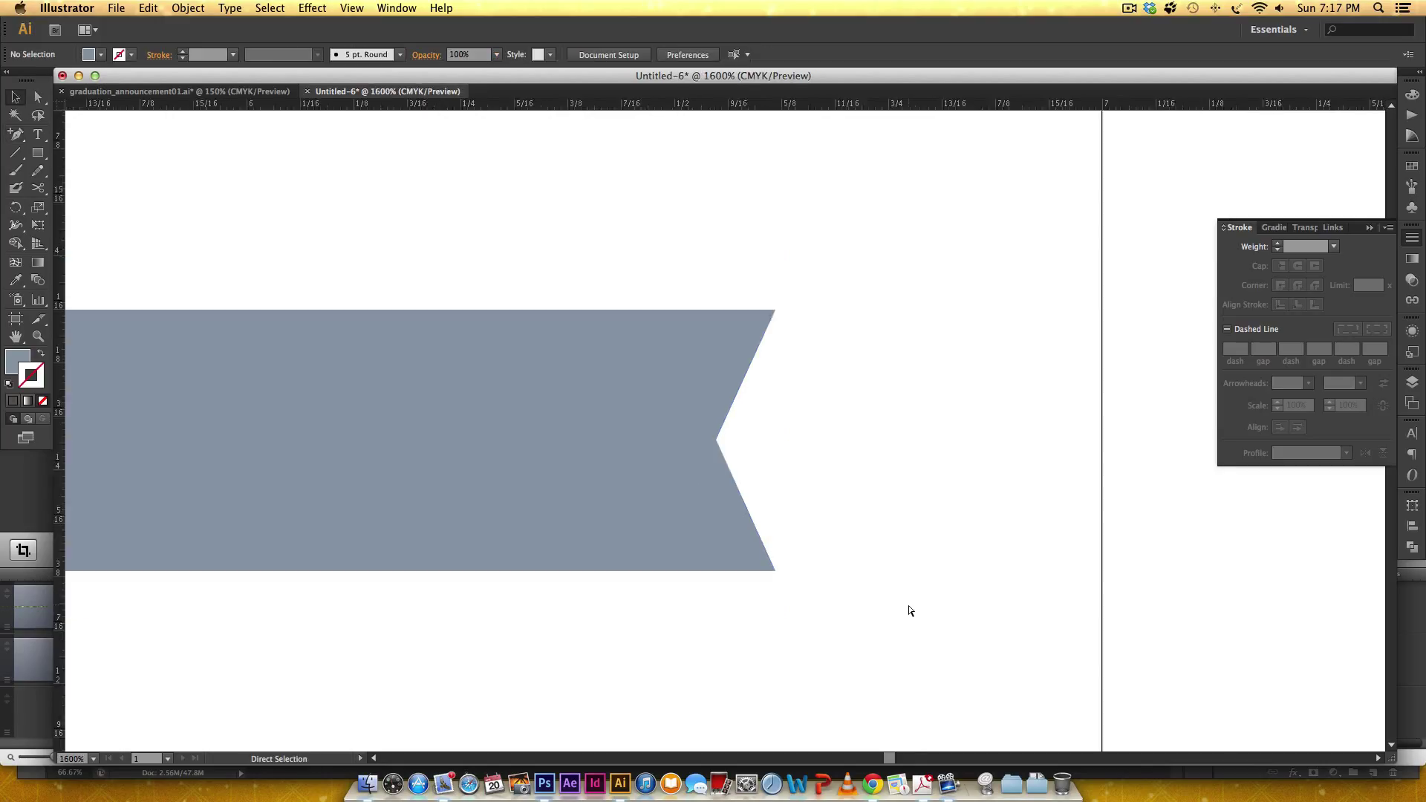
{"action": "key", "text": "super+minus"}
{"action": "key", "text": "super+minus"}
{"action": "key", "text": "super+minus"}
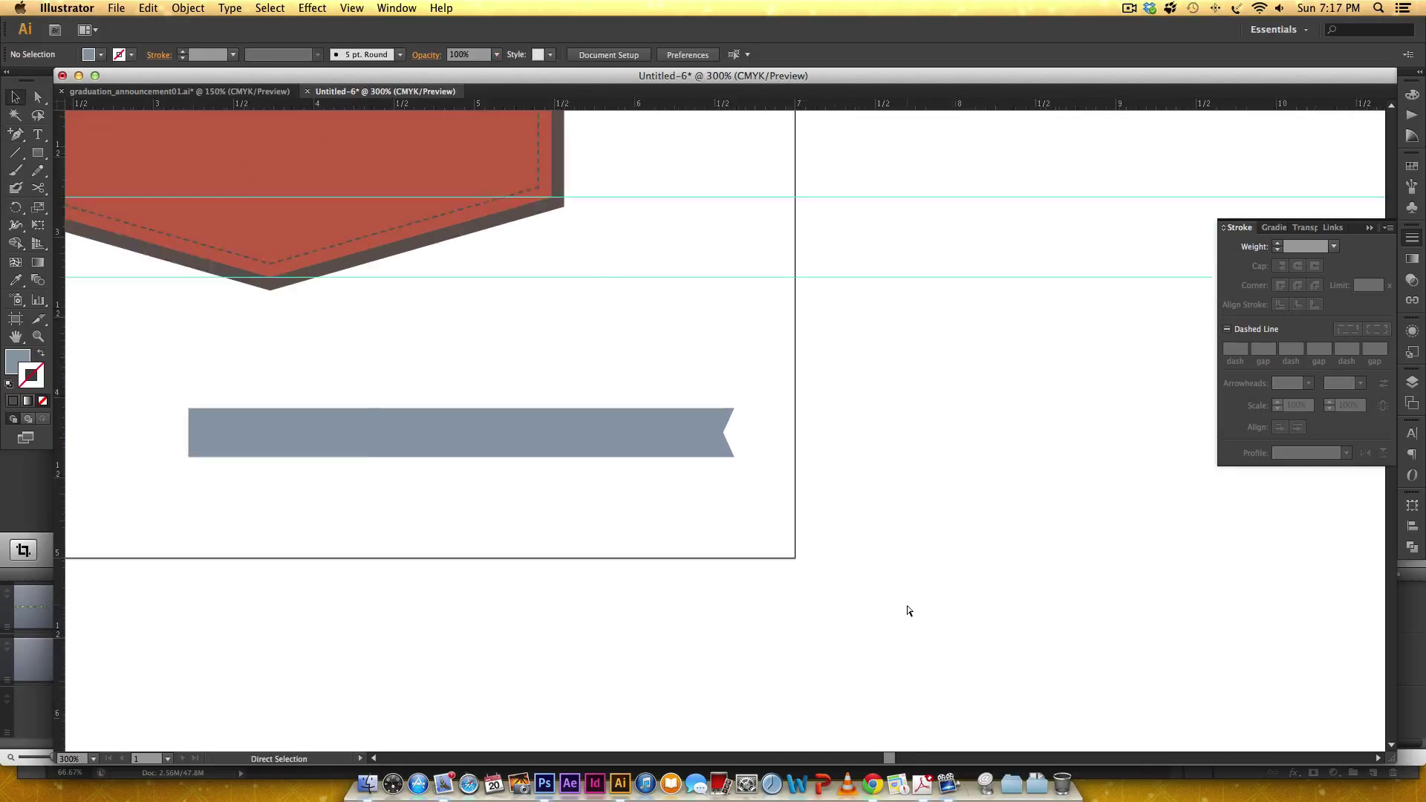
{"action": "left_click_drag", "start_coordinate": [672, 471], "coordinate": [859, 497]}
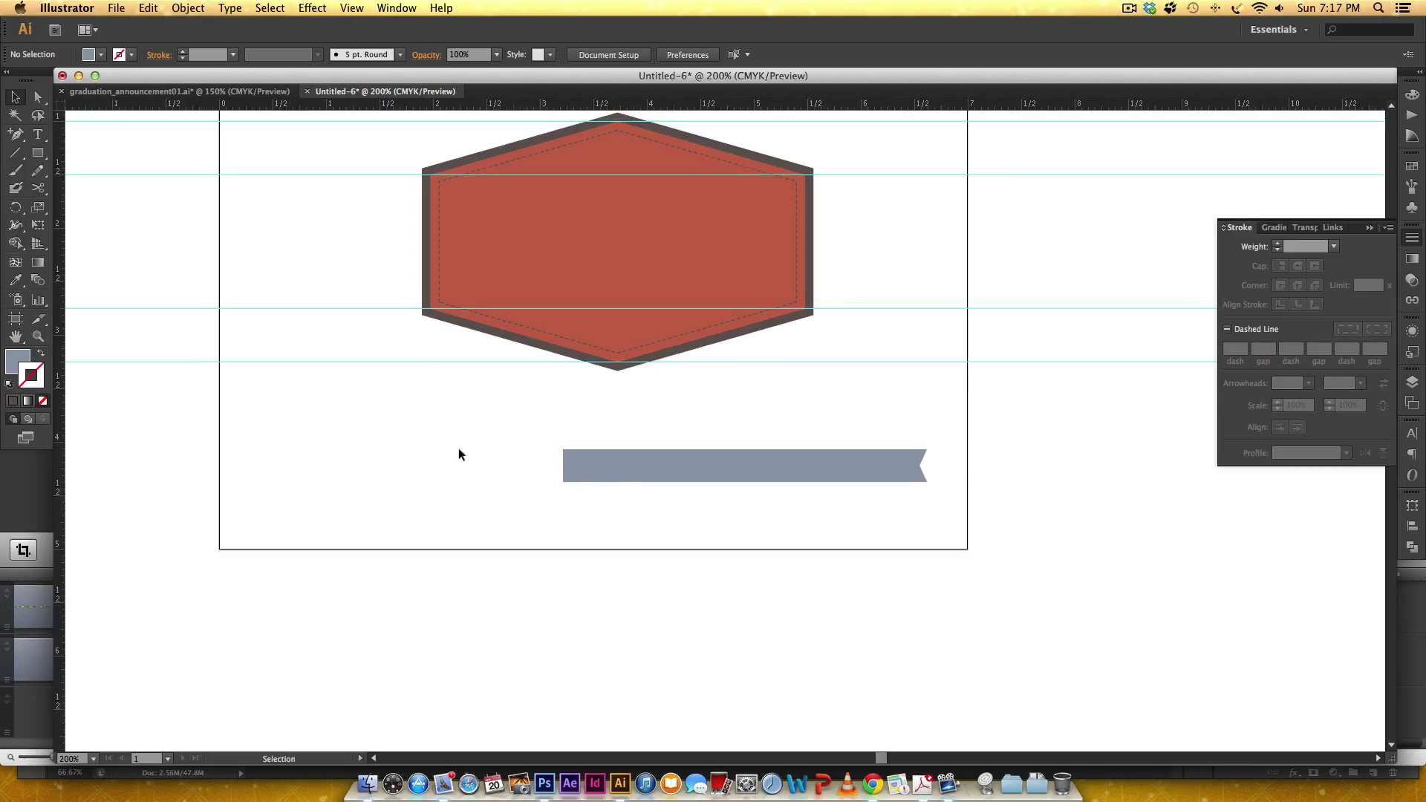
{"action": "left_click", "coordinate": [885, 471]}
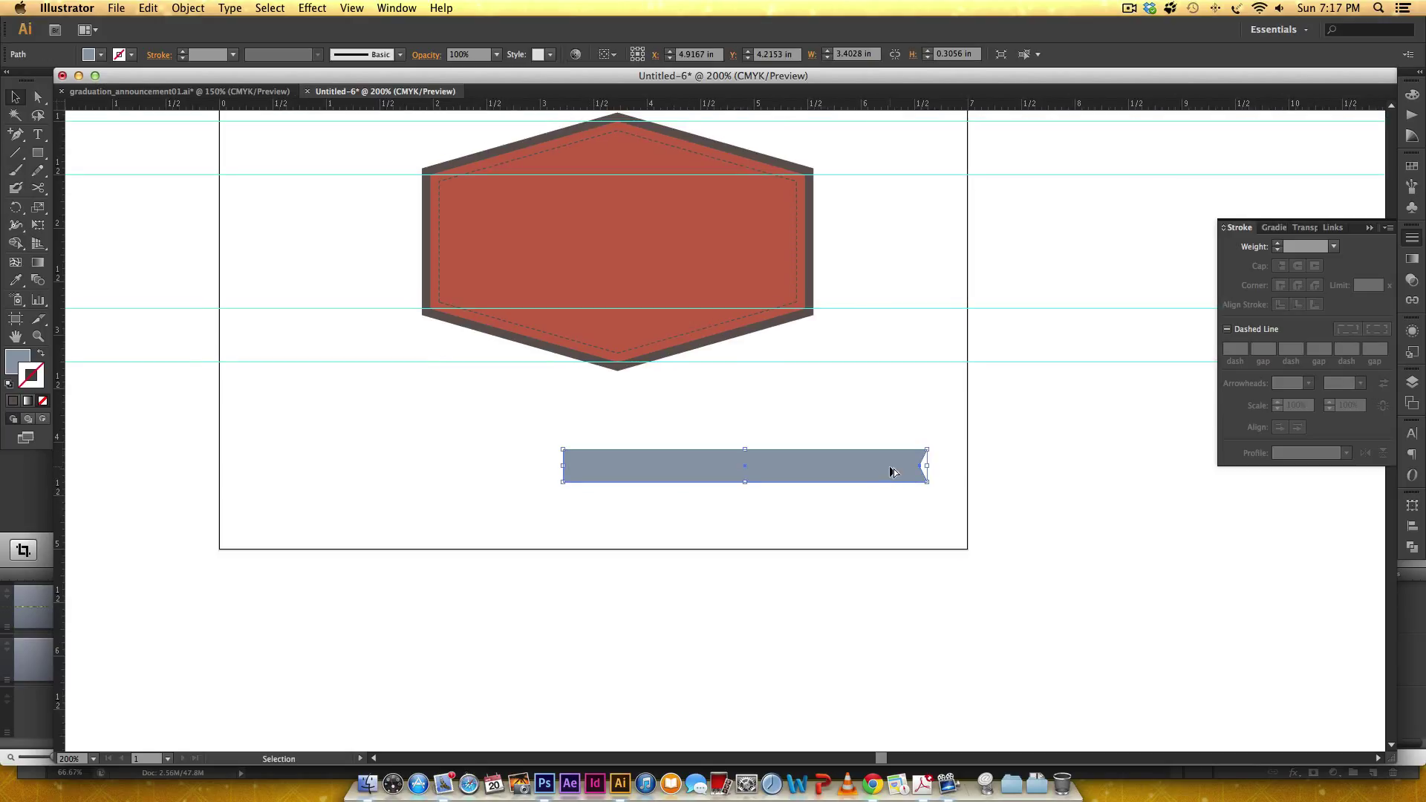
{"action": "left_click_drag", "start_coordinate": [888, 465], "coordinate": [647, 471]}
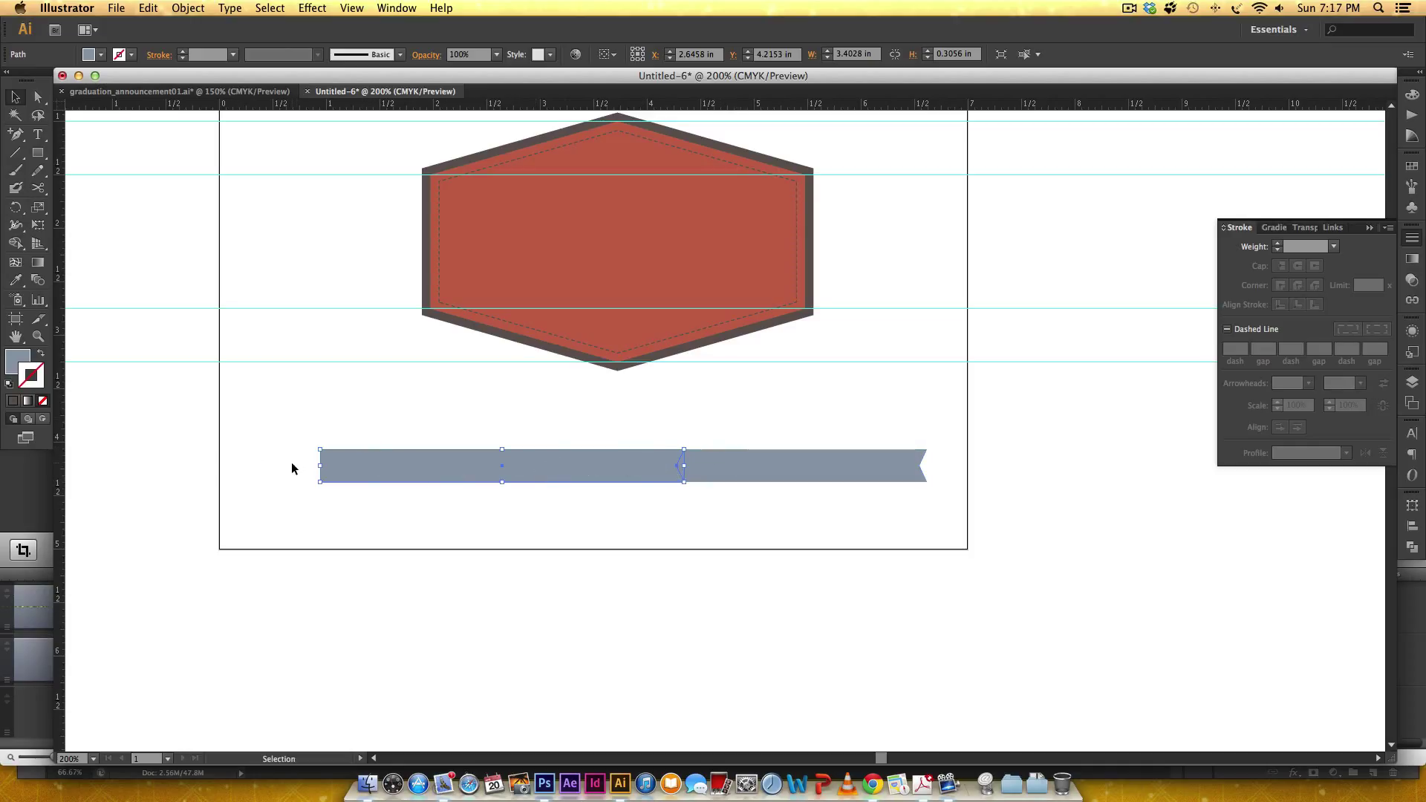
Reflect the banner copy across the vertical axis and move it further left so both halves span about 6.42 in
{"action": "right_click", "coordinate": [462, 468]}
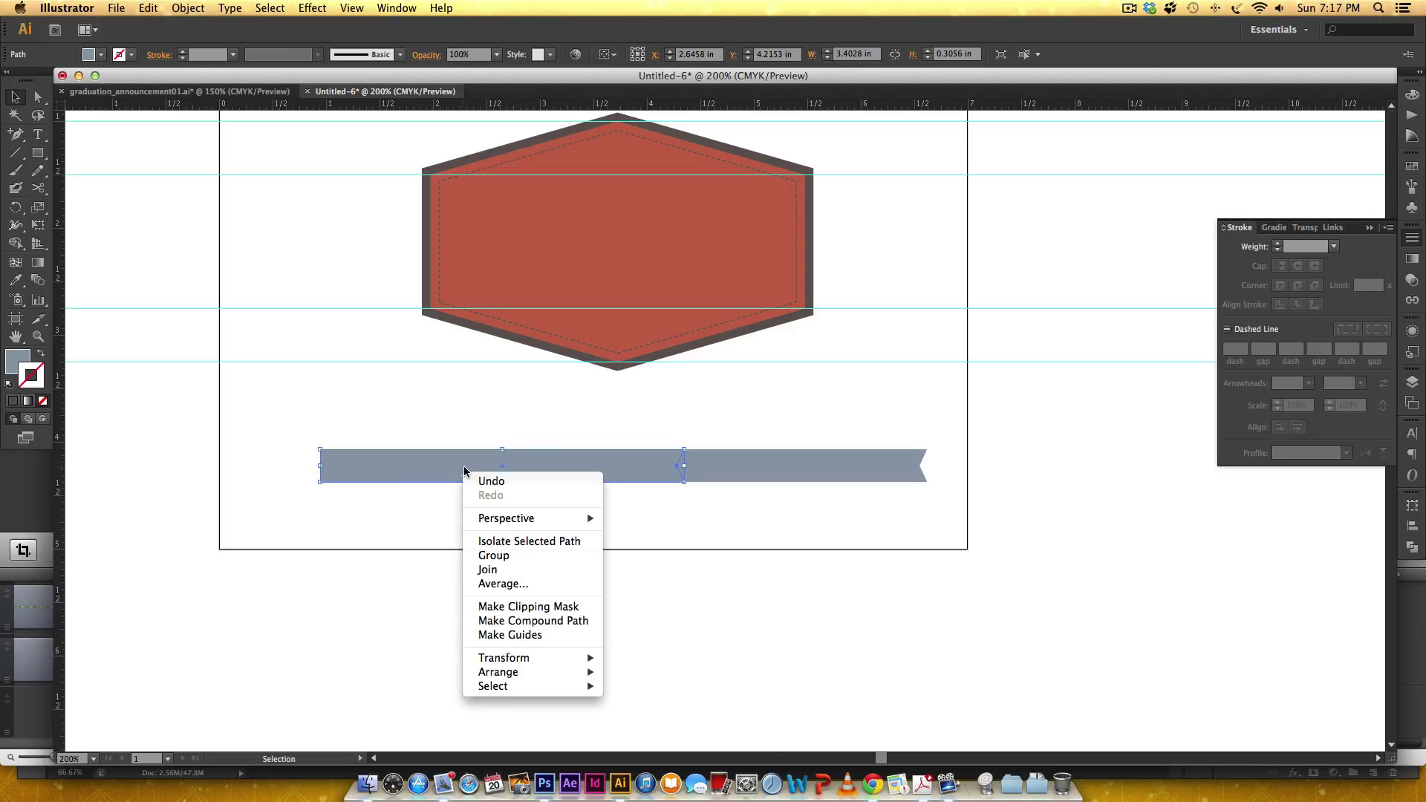
{"action": "mouse_move", "coordinate": [541, 658]}
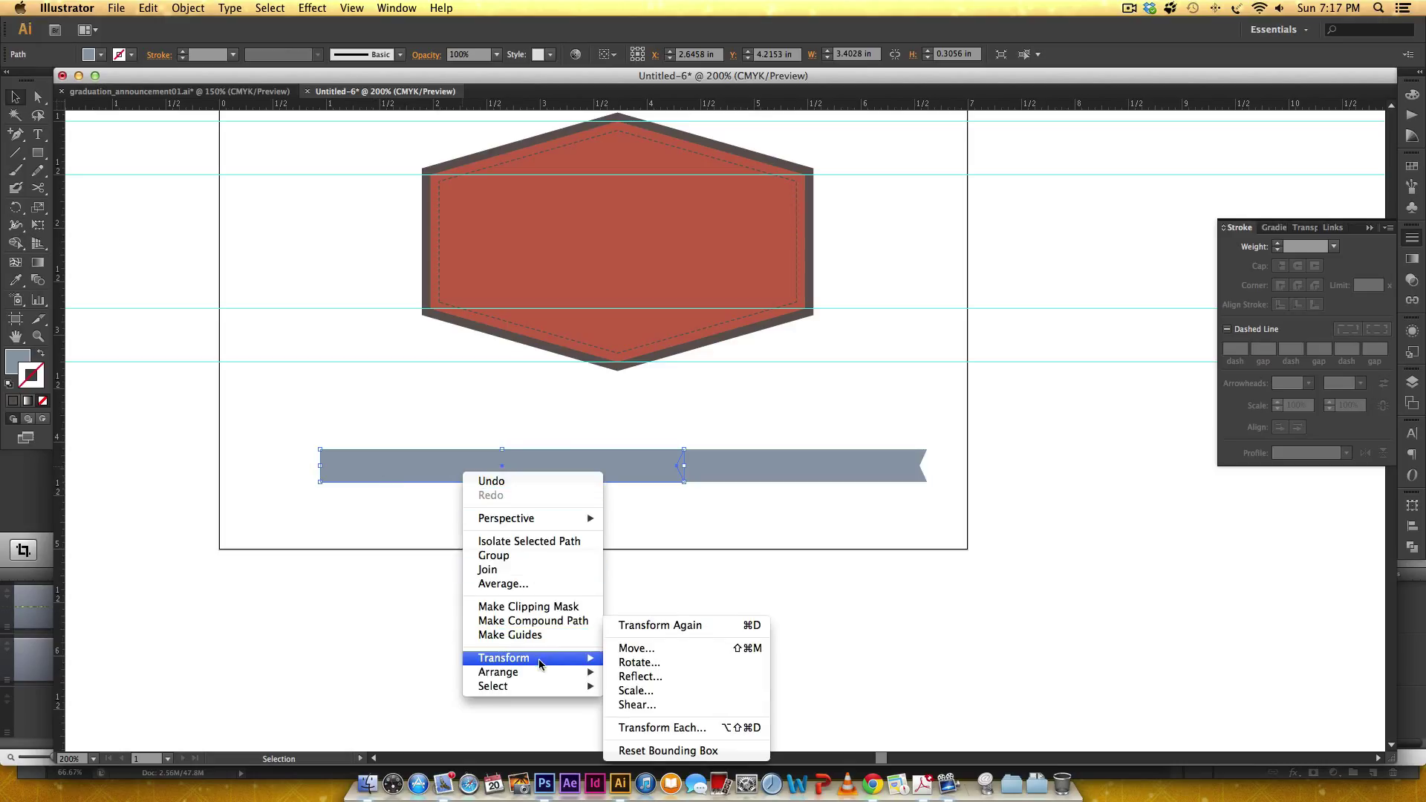
{"action": "left_click", "coordinate": [648, 676]}
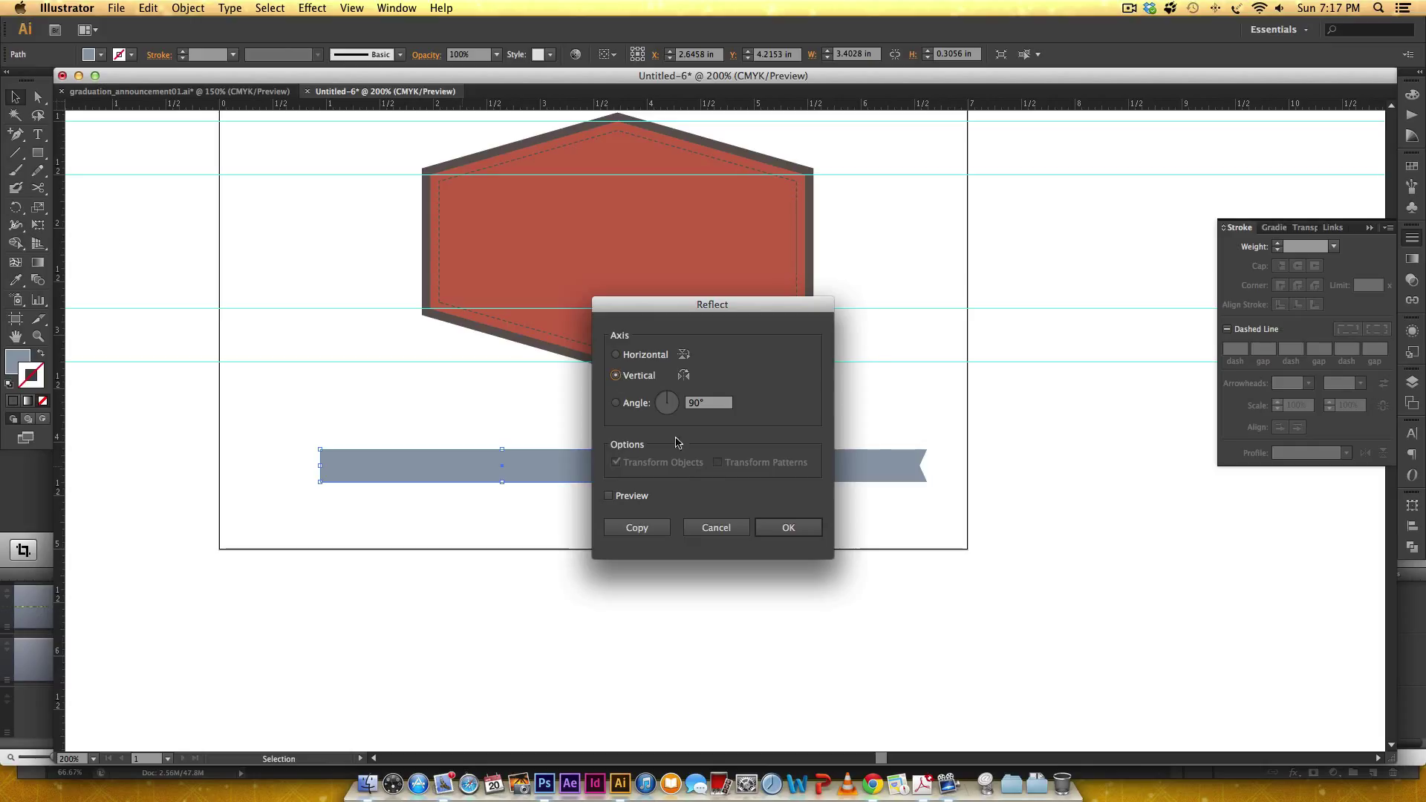
{"action": "left_click", "coordinate": [787, 527]}
{"action": "left_click", "coordinate": [789, 599]}
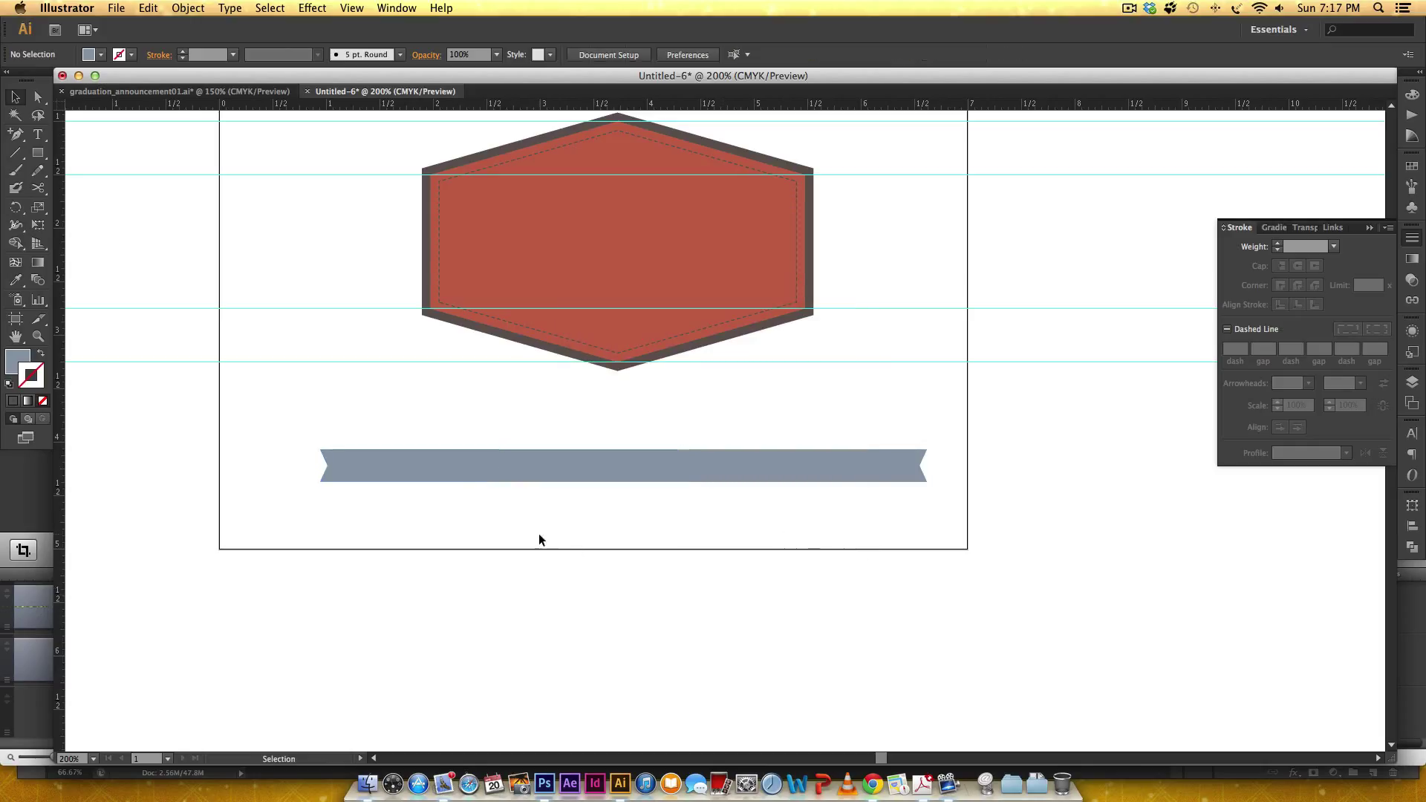
{"action": "left_click_drag", "start_coordinate": [424, 470], "coordinate": [342, 466]}
{"action": "left_click", "coordinate": [679, 546]}
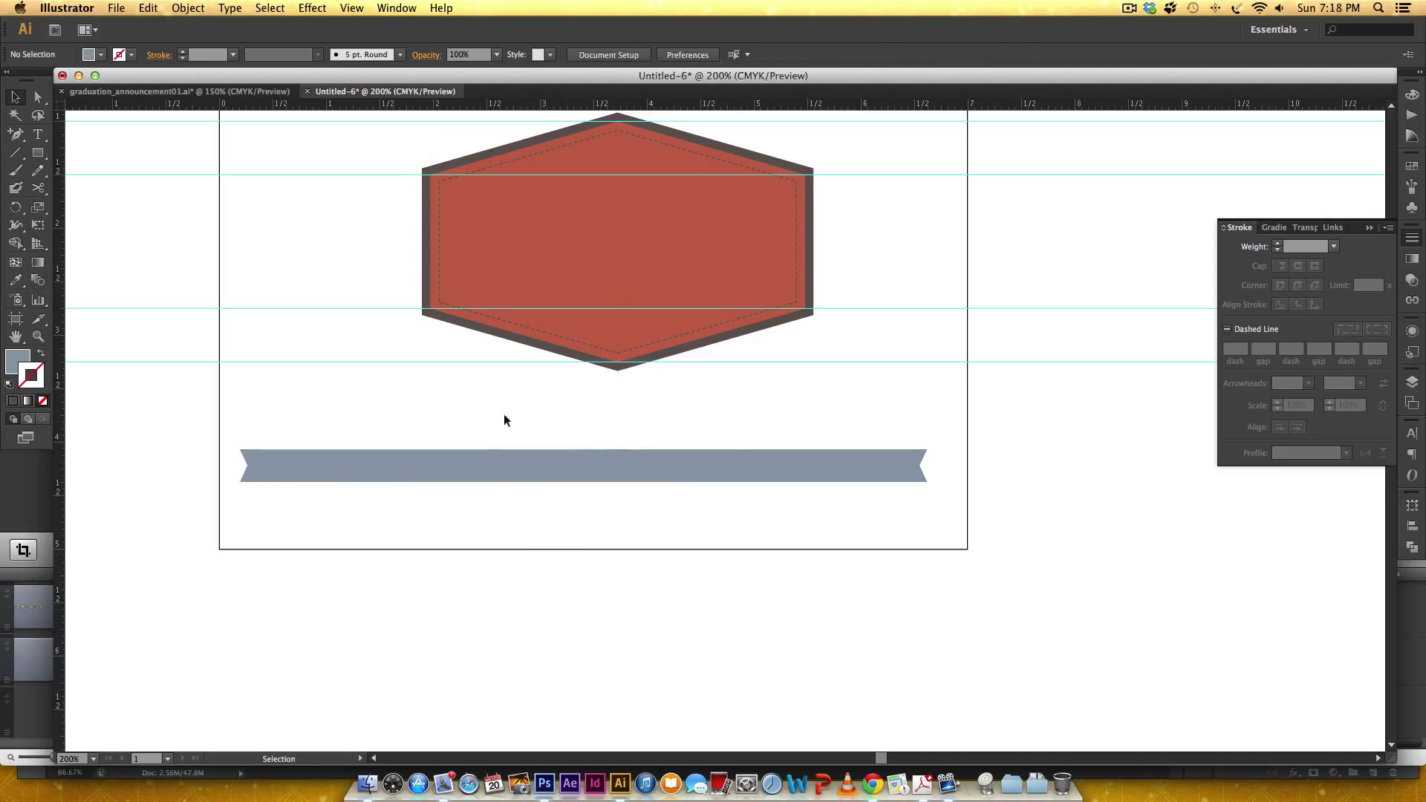
Unite the two overlapping banner halves into one shape with Pathfinder and shift it slightly right under the badge
{"action": "left_click", "coordinate": [741, 476]}
{"action": "left_click", "coordinate": [505, 465]}
{"action": "left_click", "coordinate": [706, 471]}
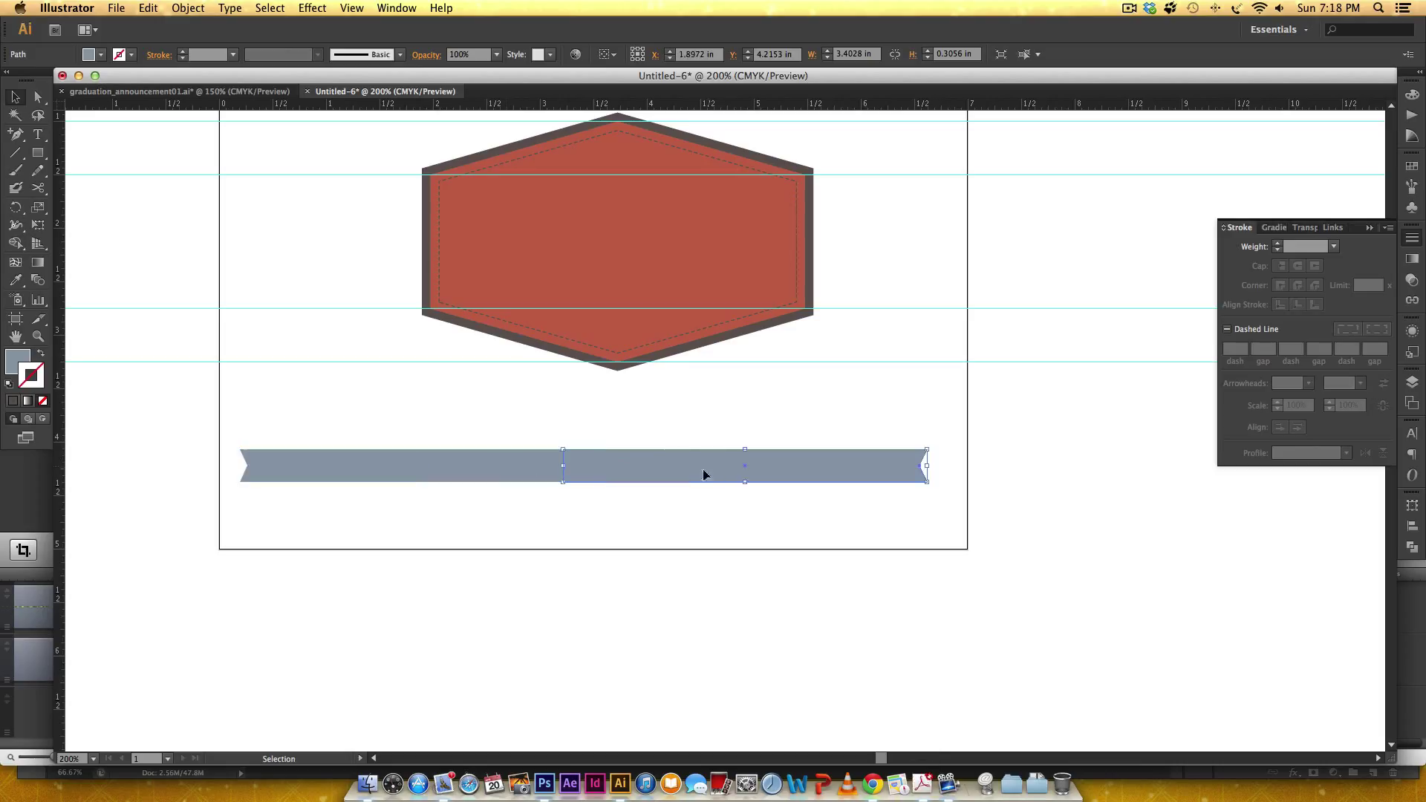
{"action": "left_click", "coordinate": [519, 491]}
{"action": "left_click", "coordinate": [678, 478]}
{"action": "left_click_drag", "start_coordinate": [666, 528], "coordinate": [532, 428]}
{"action": "left_click", "coordinate": [1413, 549]}
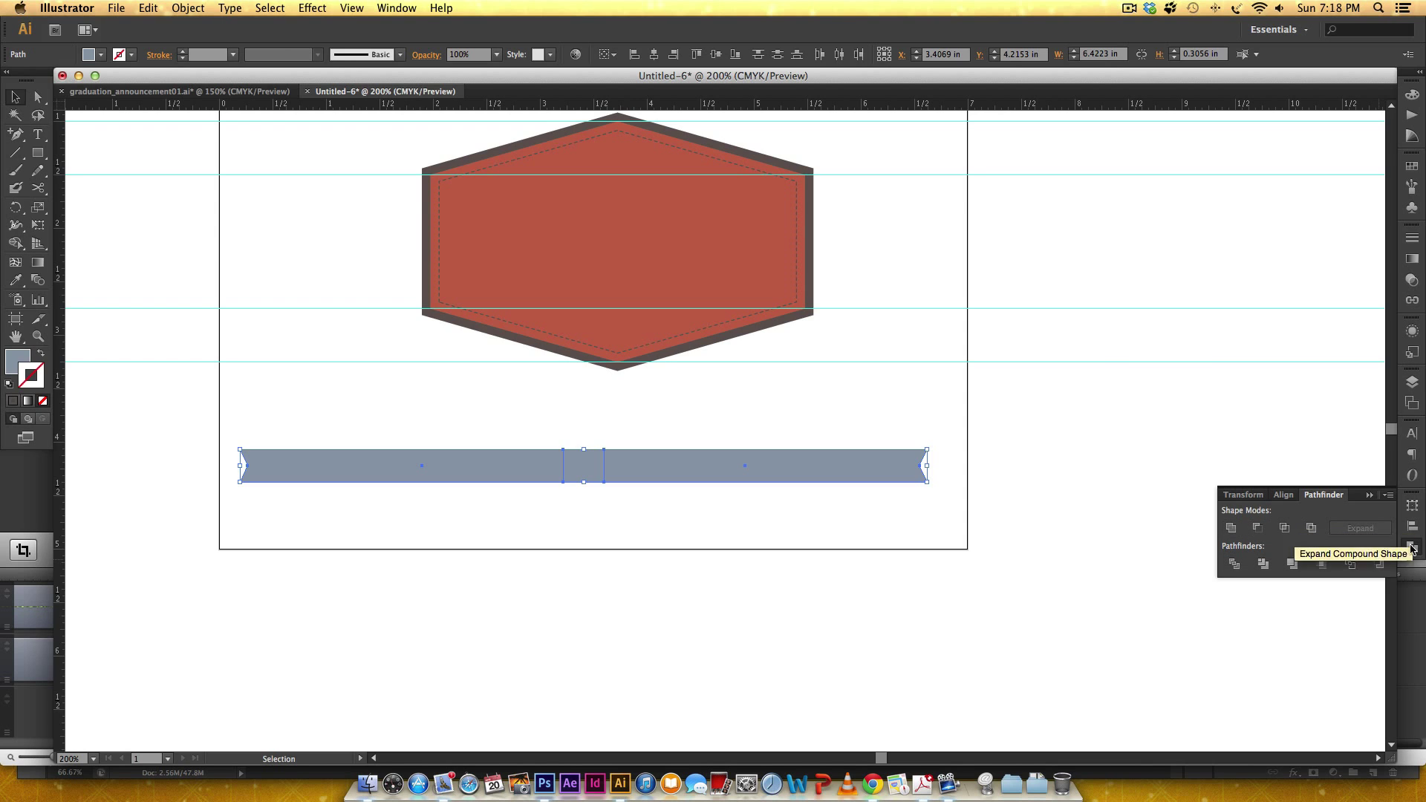
{"action": "left_click", "coordinate": [396, 7]}
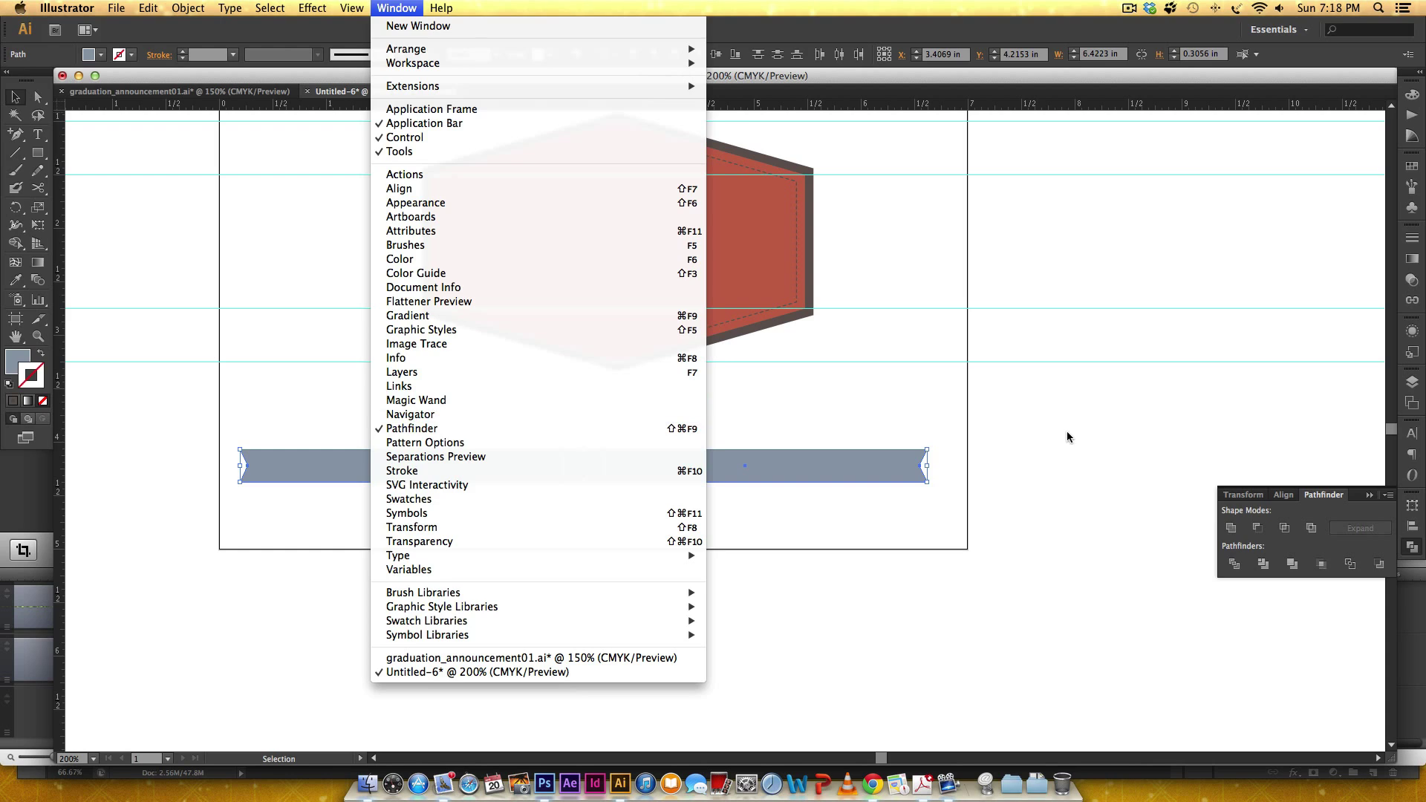
{"action": "left_click", "coordinate": [1115, 419]}
{"action": "left_click", "coordinate": [1231, 528]}
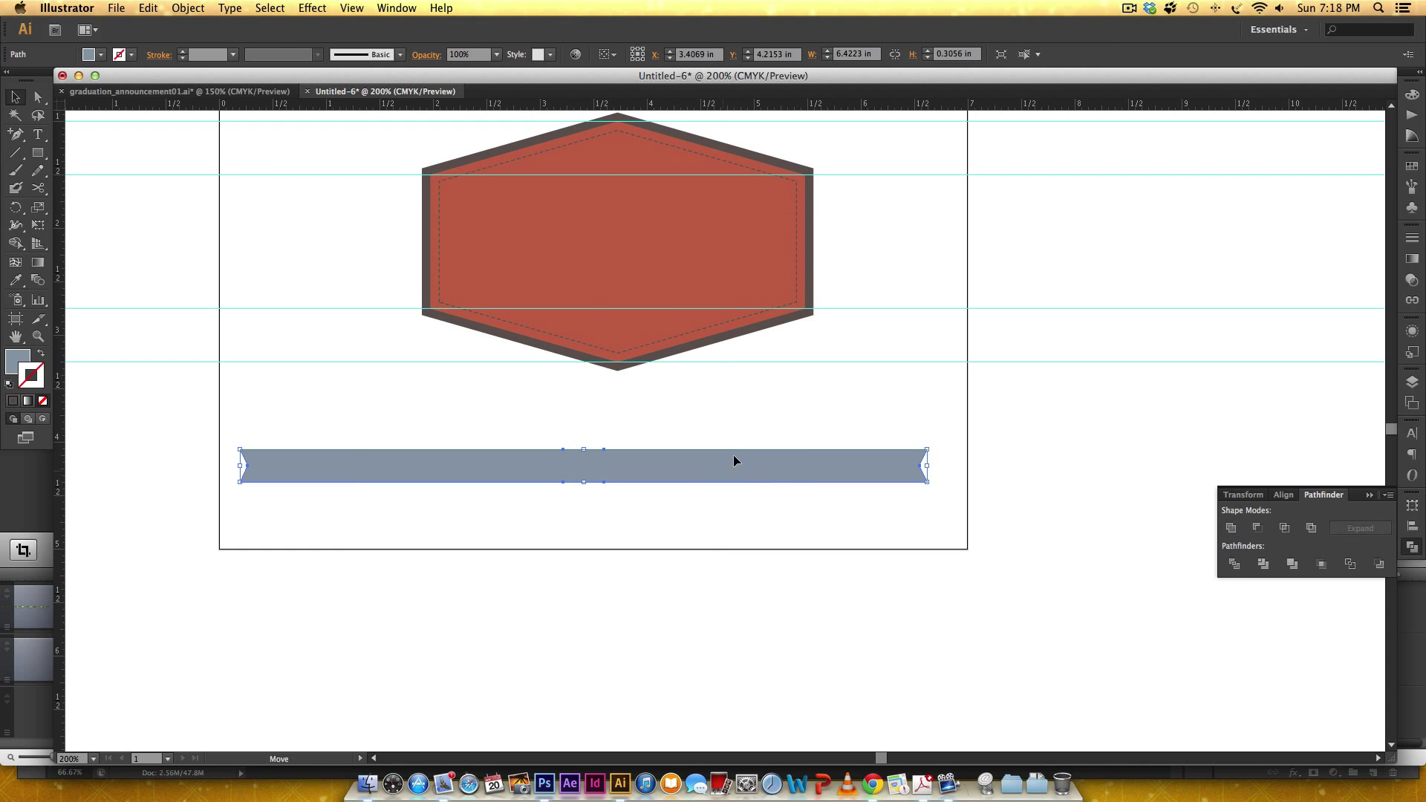
{"action": "mouse_move", "coordinate": [735, 461]}
{"action": "left_mouse_down"}
{"action": "mouse_move", "coordinate": [748, 446]}
{"action": "mouse_move", "coordinate": [761, 461]}
{"action": "left_mouse_up"}
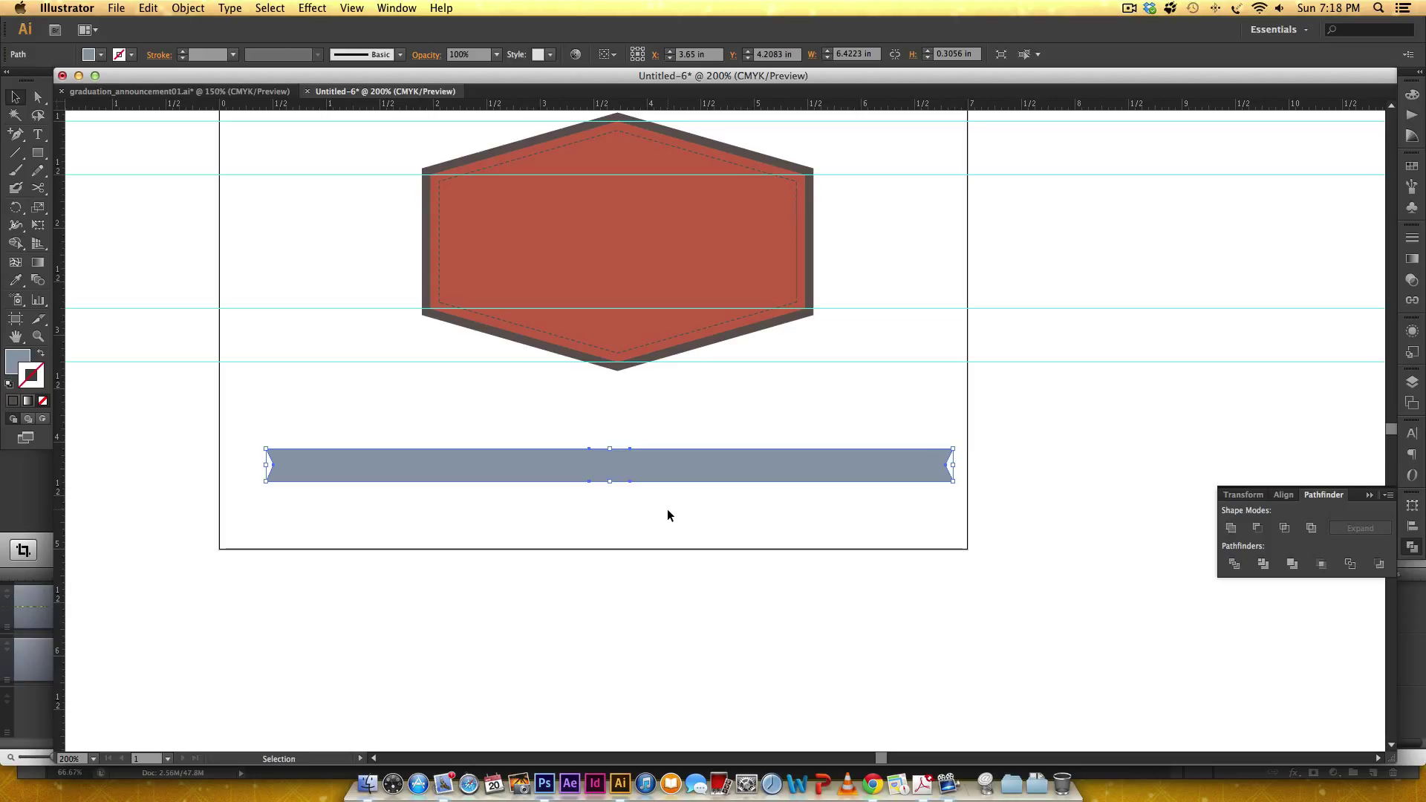
Delete the leftover anchor points in the middle of the united banner's top and bottom edges
{"action": "key", "text": "p"}
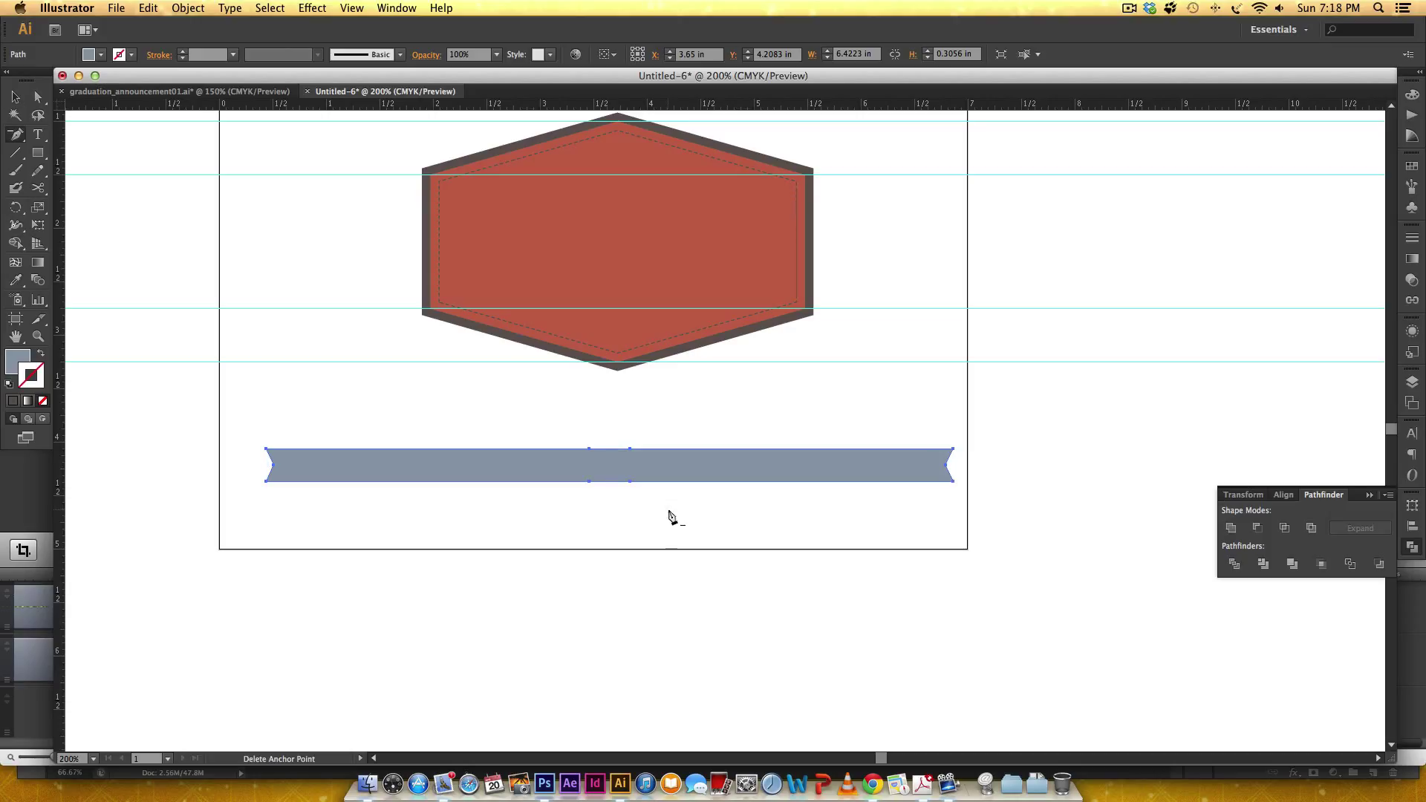
{"action": "left_click", "coordinate": [630, 450]}
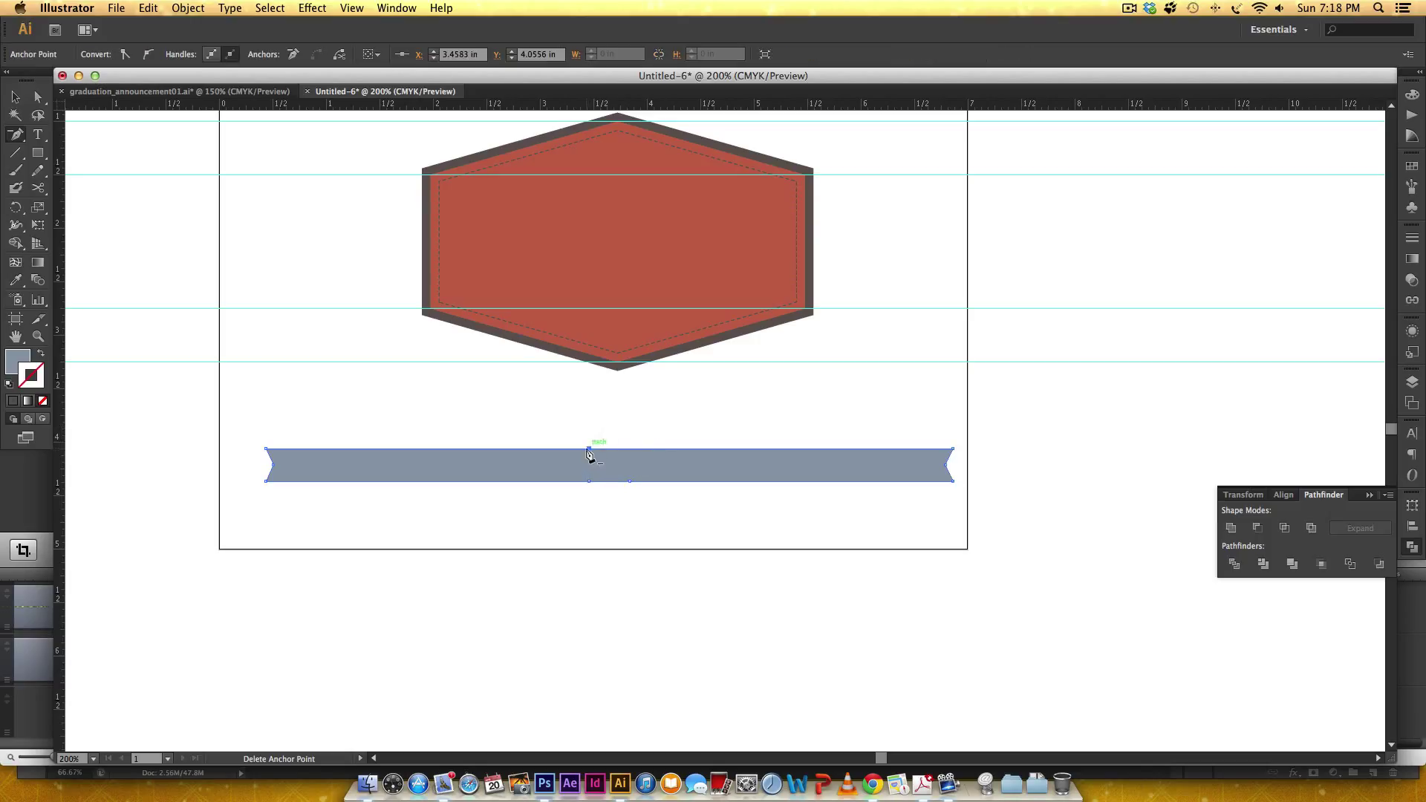
{"action": "left_click", "coordinate": [630, 481]}
{"action": "key", "text": "v"}
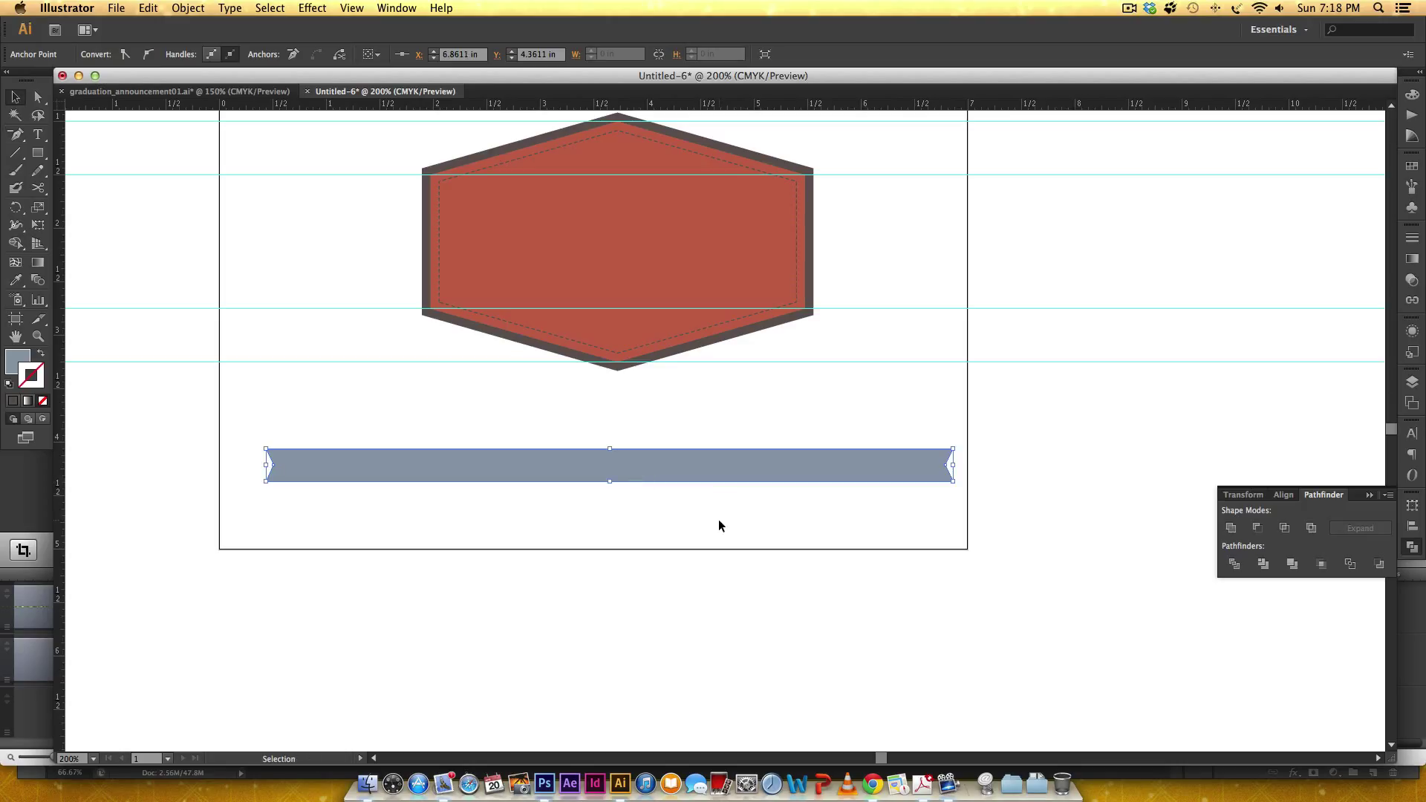
{"action": "left_click", "coordinate": [842, 570]}
Move the banner up across the middle of the badge and align it horizontally centred with the hexagons
{"action": "left_click_drag", "start_coordinate": [759, 478], "coordinate": [759, 256]}
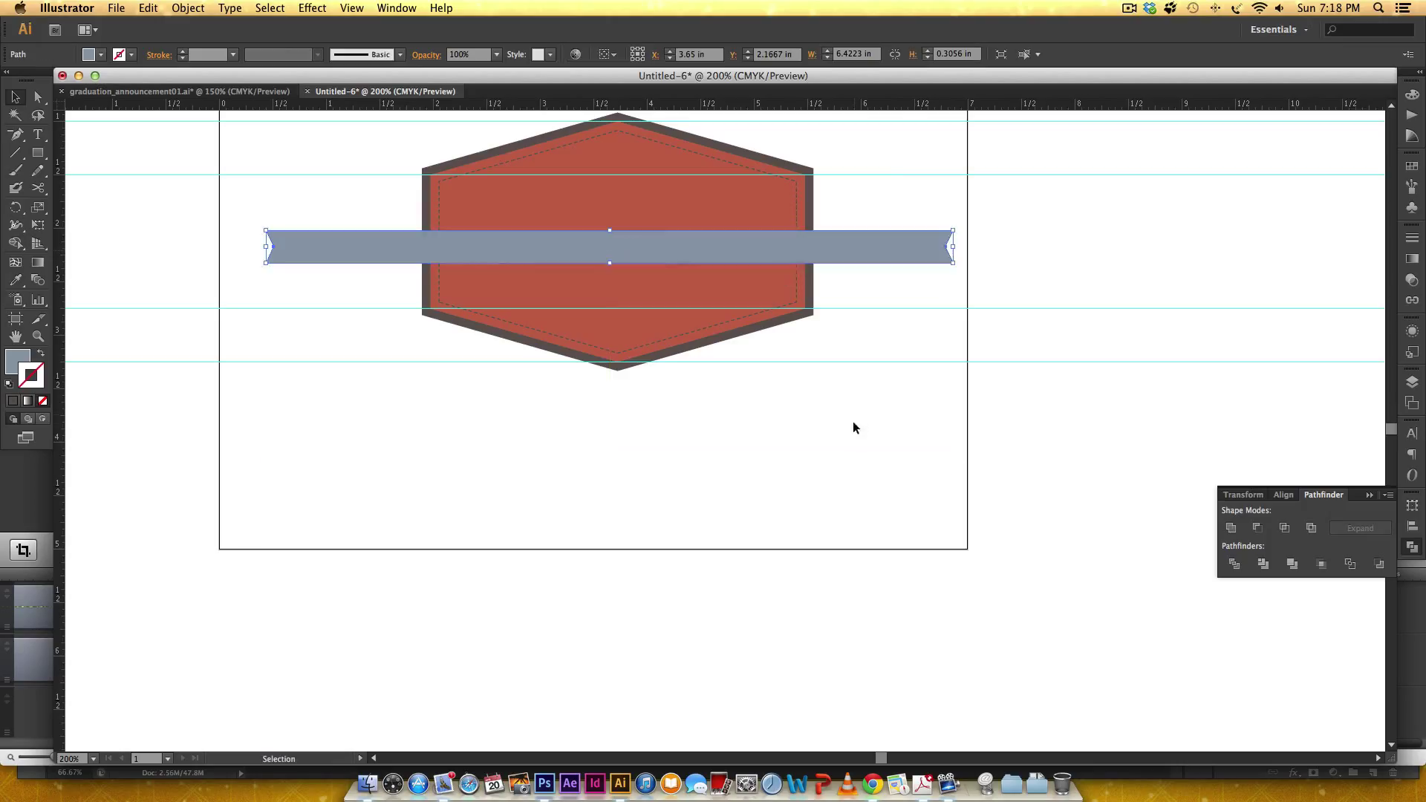
{"action": "scroll", "coordinate": [856, 429], "scroll_direction": "up", "scroll_amount": 4}
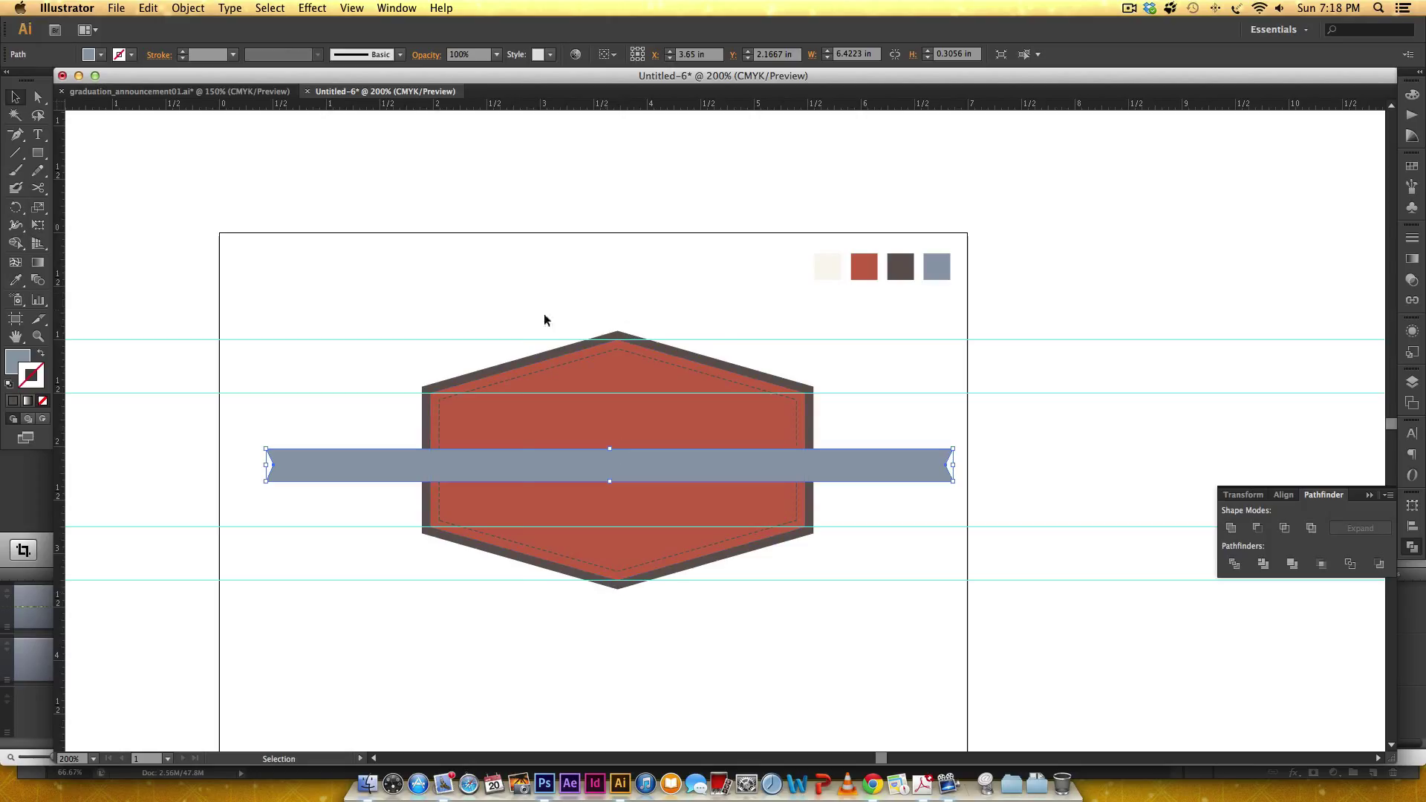
{"action": "left_click_drag", "start_coordinate": [523, 274], "coordinate": [725, 653]}
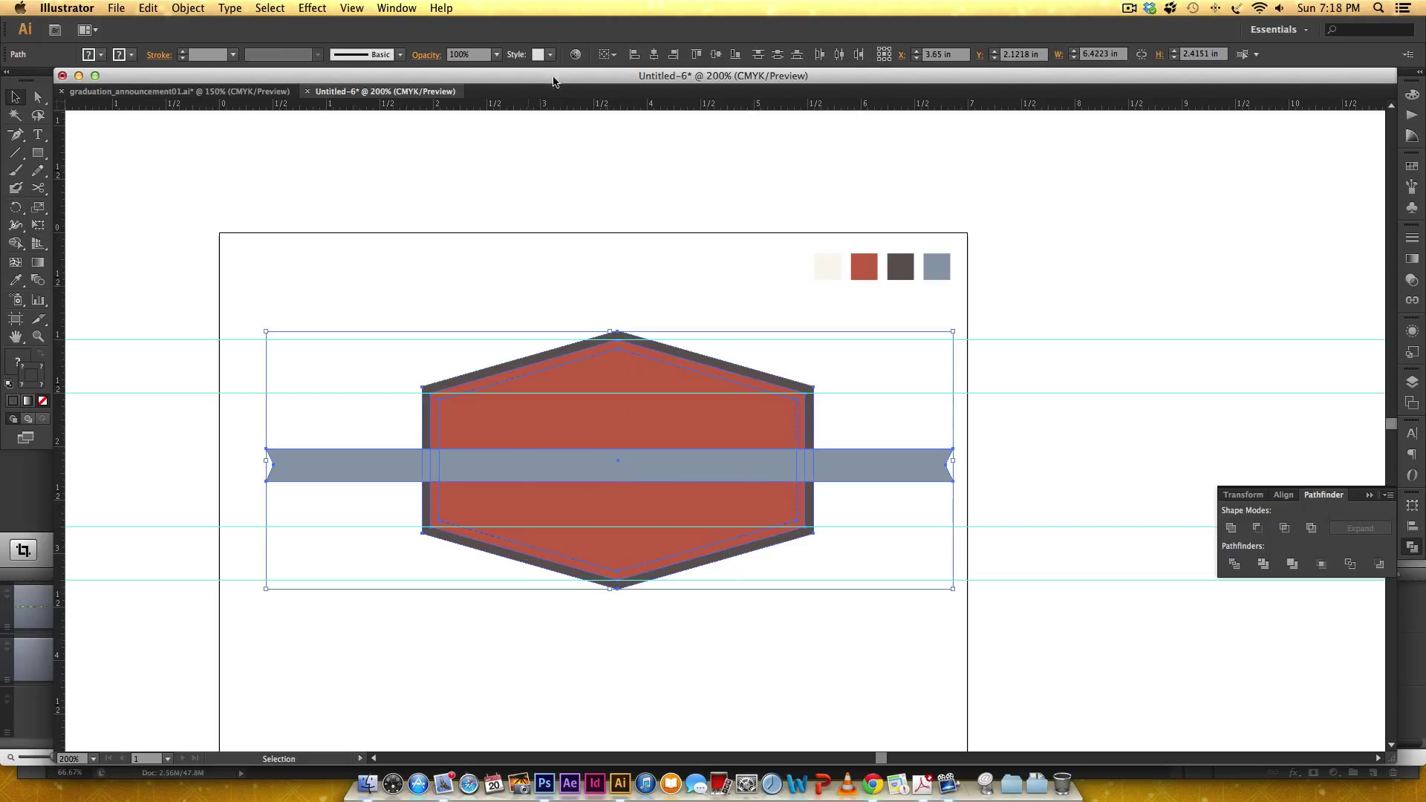
{"action": "left_click", "coordinate": [654, 55]}
{"action": "left_click", "coordinate": [1049, 494]}
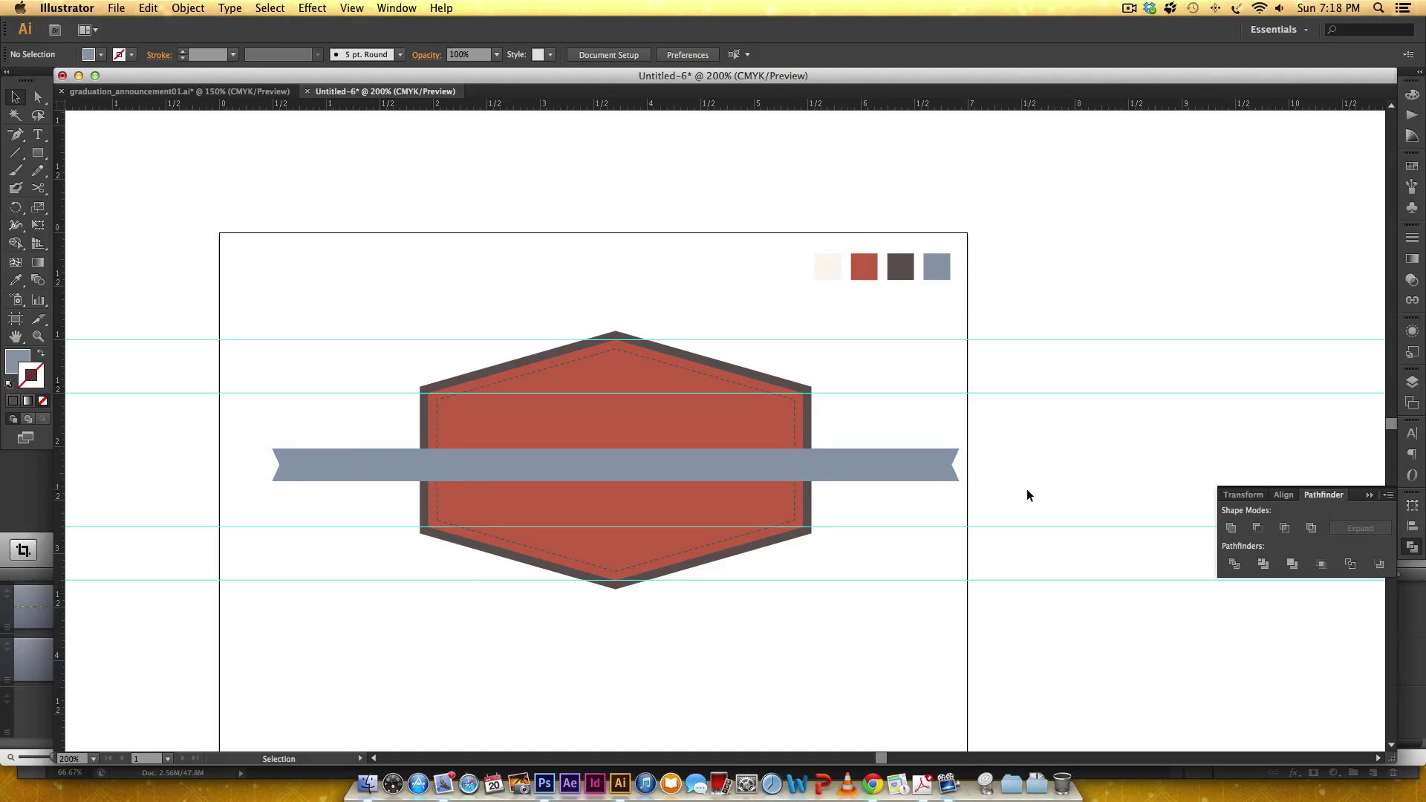
Send the blue-grey banner backward so it sits behind the red hexagon but in front of the brown border
{"action": "left_click", "coordinate": [179, 91]}
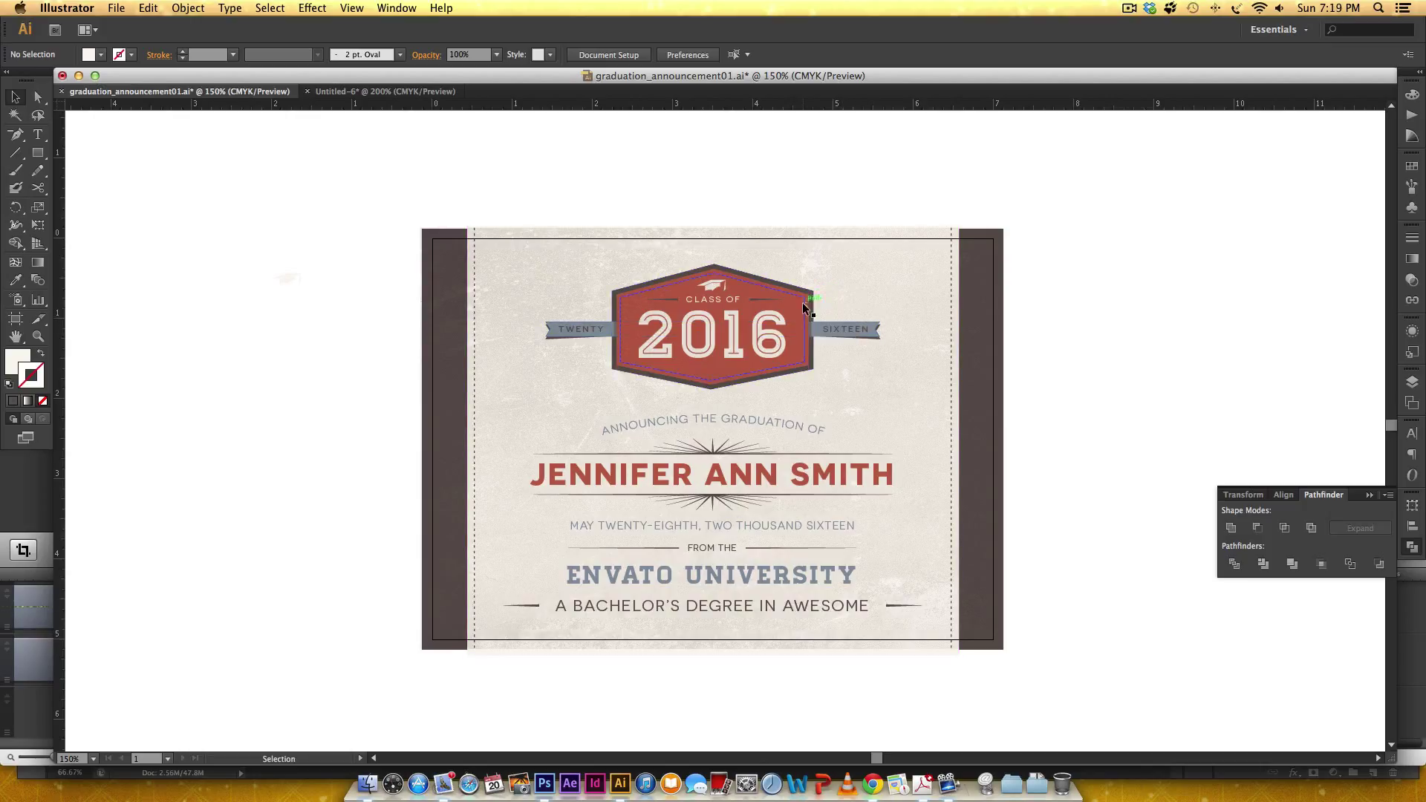
{"action": "left_click", "coordinate": [425, 93]}
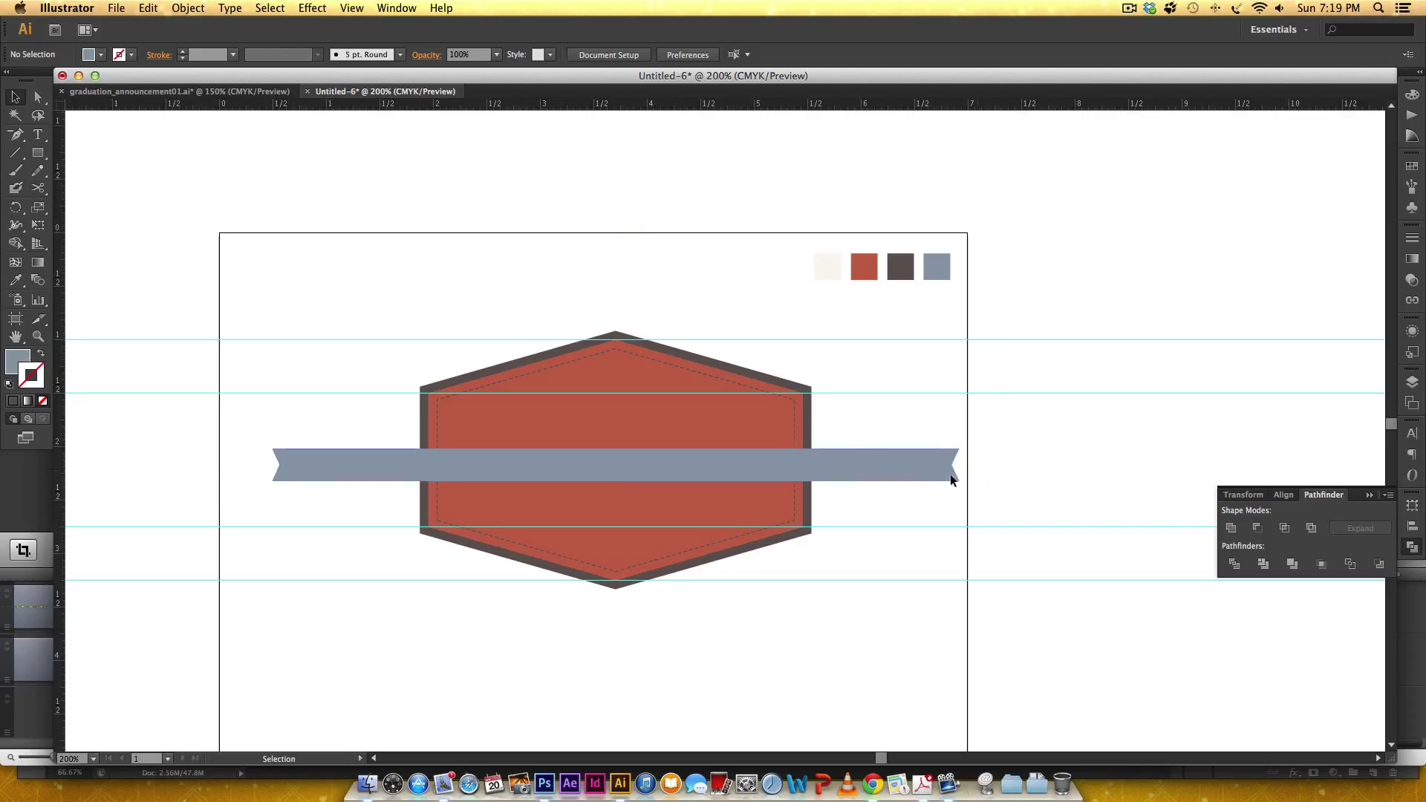
{"action": "left_click", "coordinate": [871, 463]}
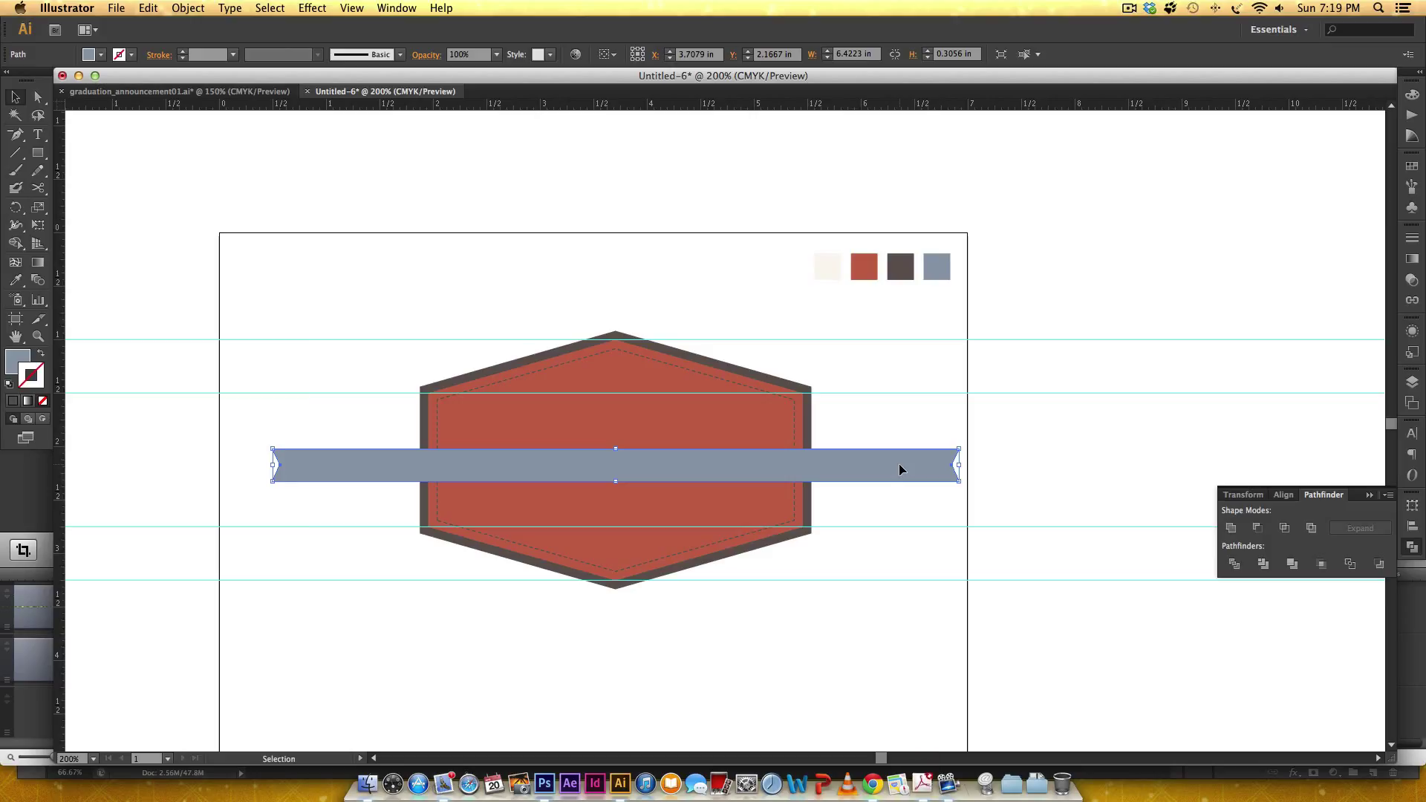
{"action": "key", "text": "a"}
{"action": "key", "text": "super+shift+bracketleft"}
{"action": "key", "text": "v"}
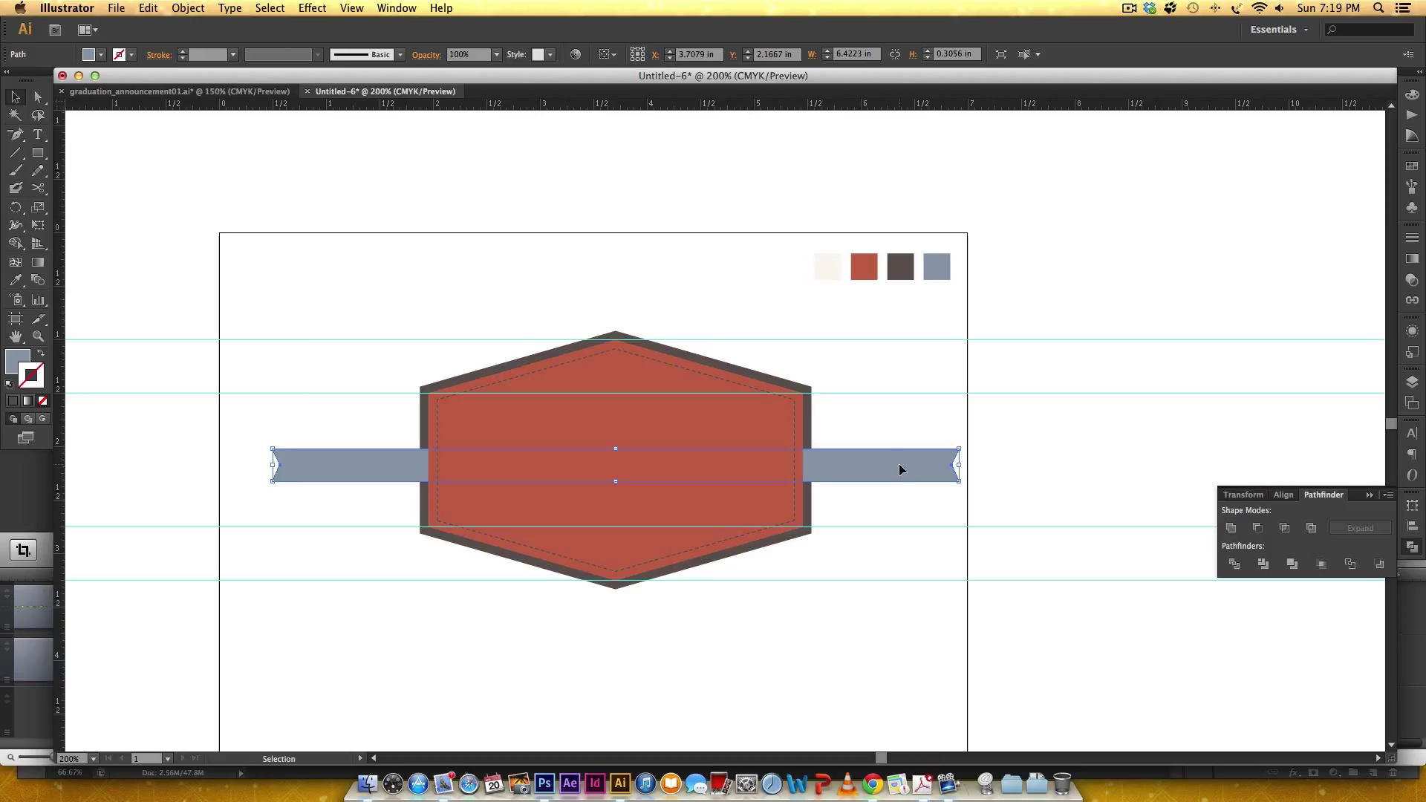
Send the banner to the back, behind both hexagons
{"action": "right_click", "coordinate": [899, 469]}
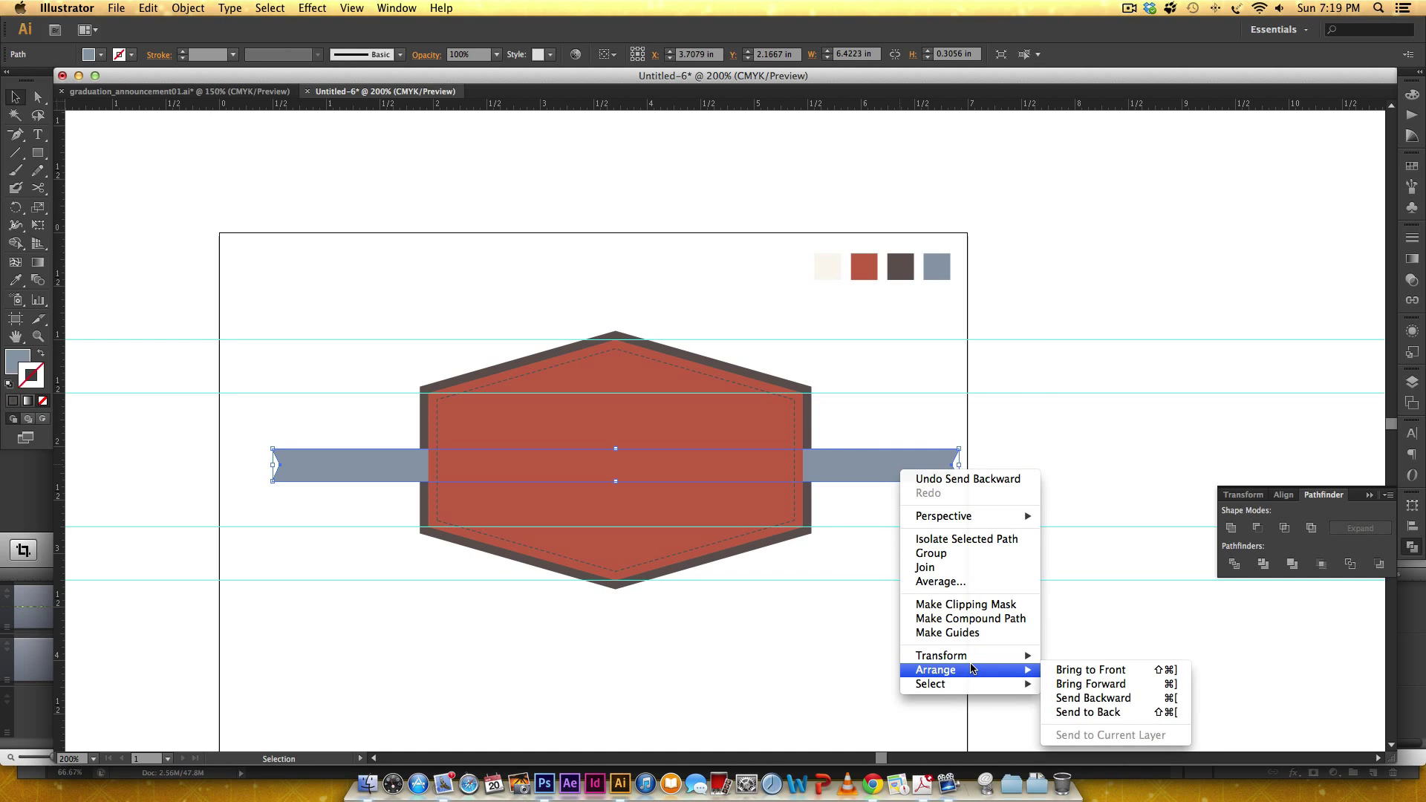
{"action": "mouse_move", "coordinate": [1032, 671]}
{"action": "left_click", "coordinate": [1059, 713]}
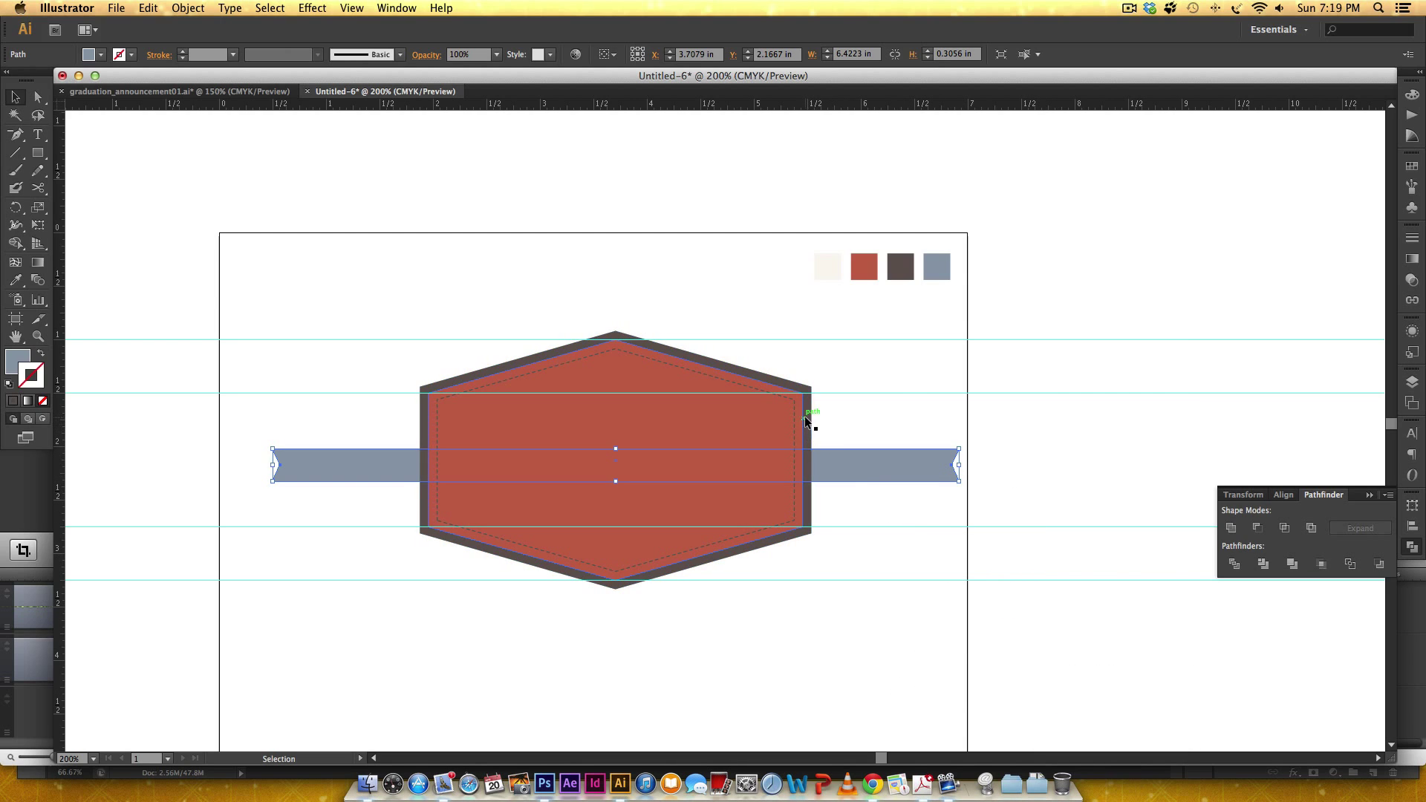
Bring the banner forward until it sits in front of the brown hexagon and behind the red one
{"action": "right_click", "coordinate": [836, 454]}
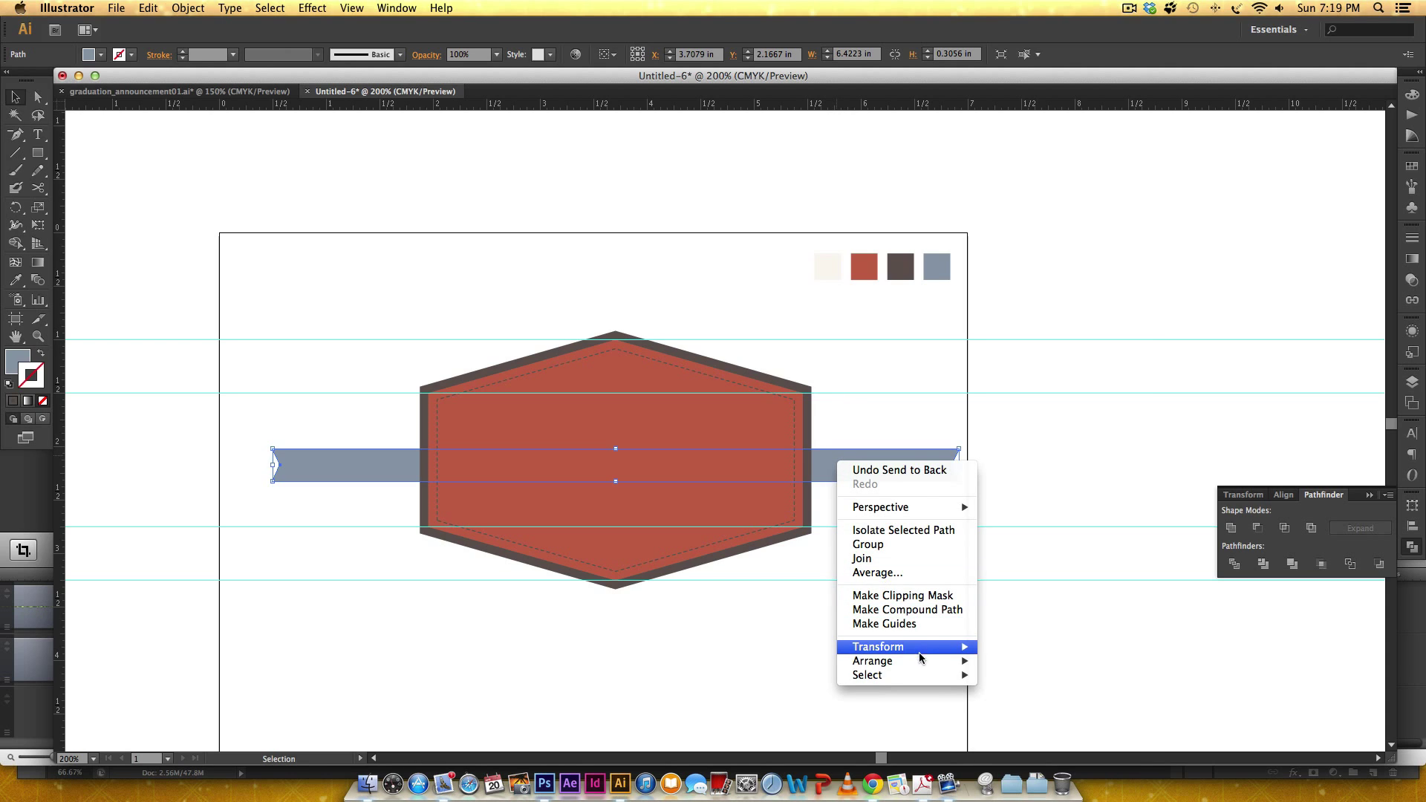
{"action": "mouse_move", "coordinate": [925, 663]}
{"action": "left_click", "coordinate": [1003, 676]}
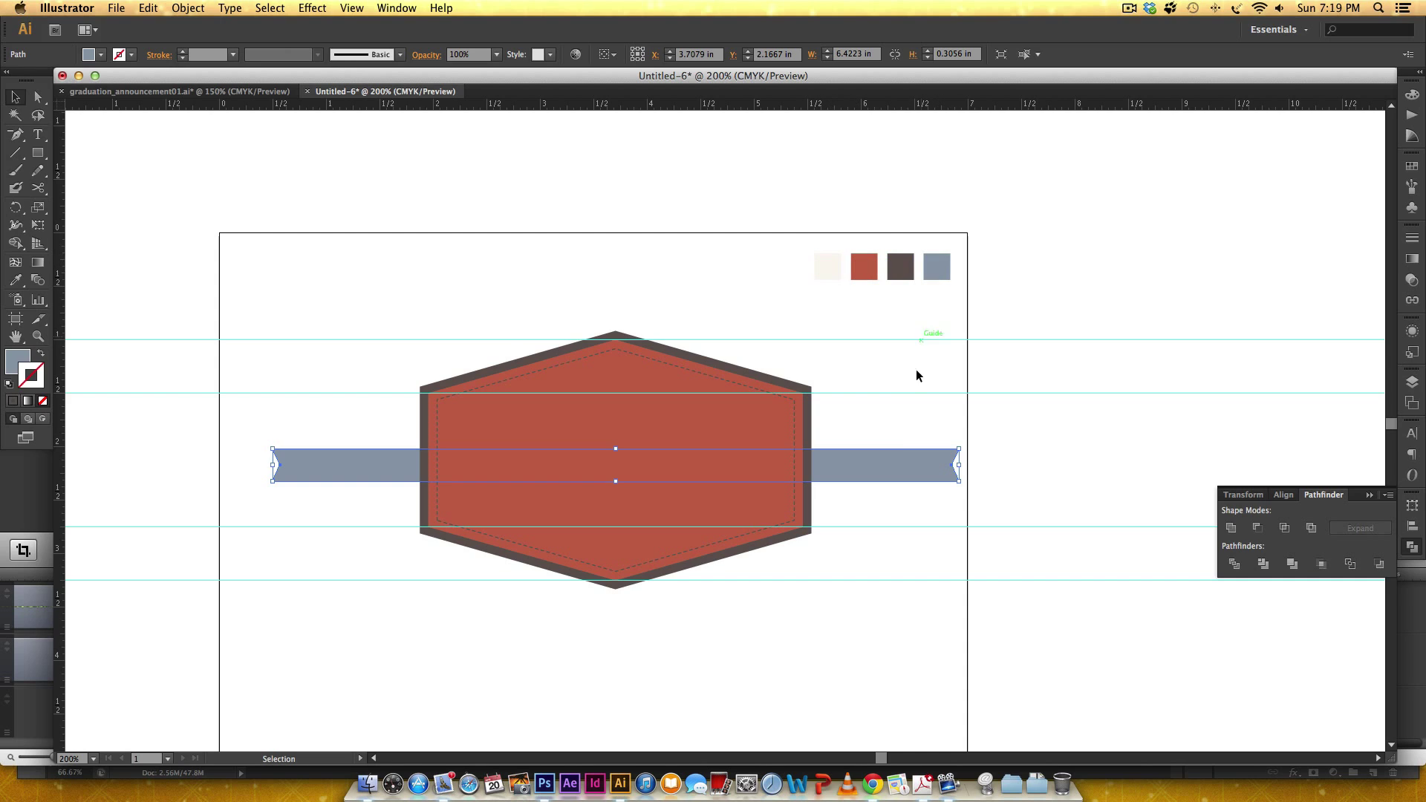
{"action": "right_click", "coordinate": [909, 467]}
{"action": "mouse_move", "coordinate": [981, 663]}
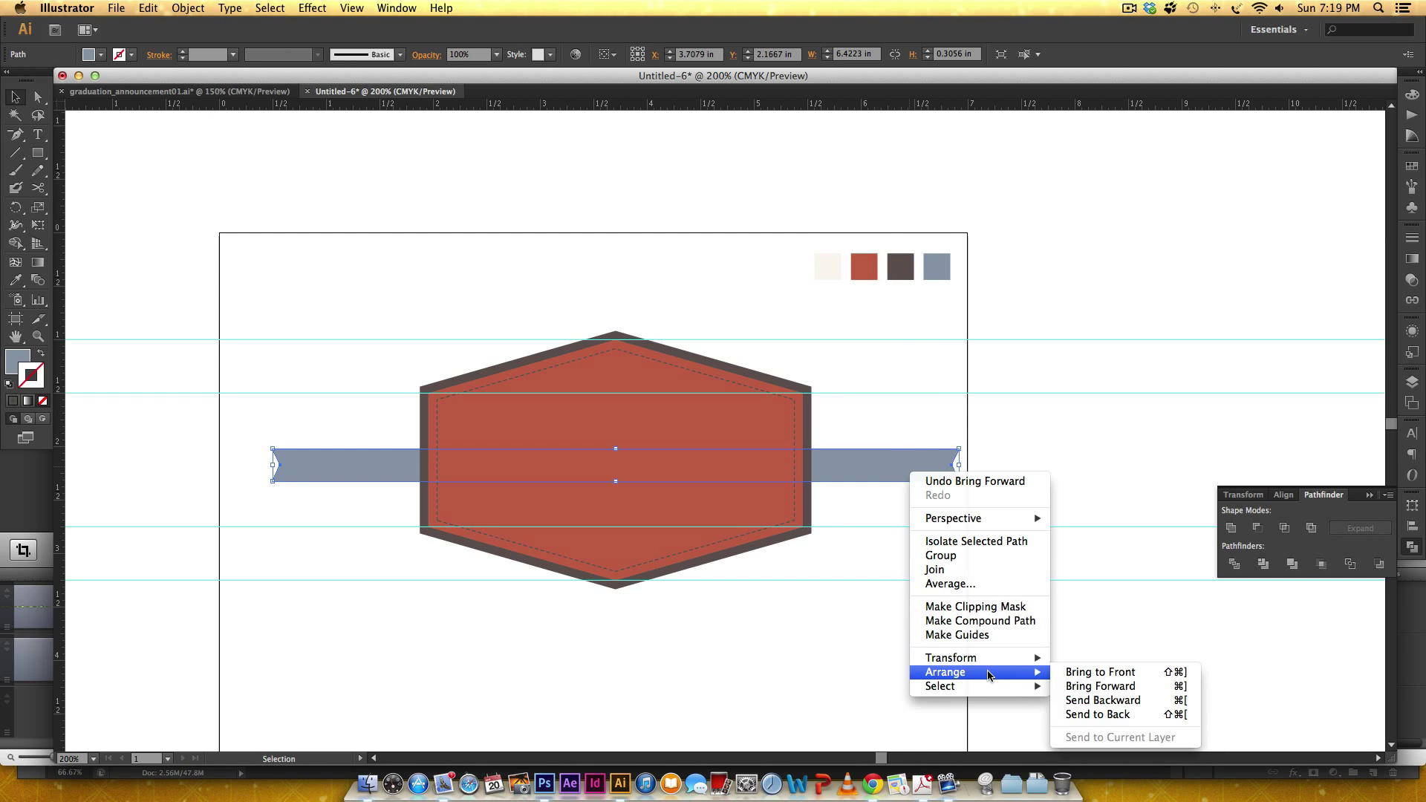
{"action": "left_click", "coordinate": [1065, 687]}
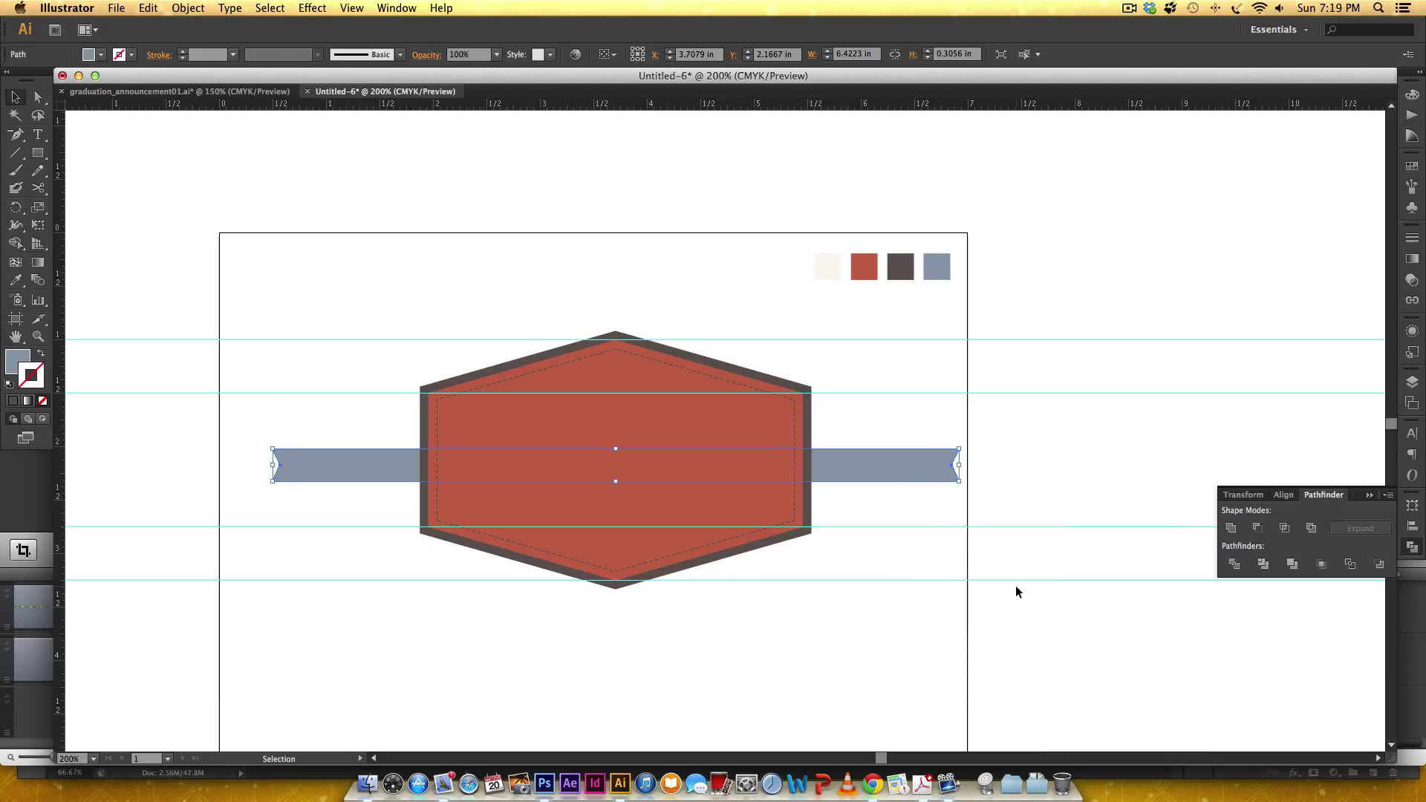
{"action": "key", "text": "a"}
{"action": "key", "text": "super+bracketright"}
{"action": "key", "text": "v"}
{"action": "left_click", "coordinate": [1018, 511]}
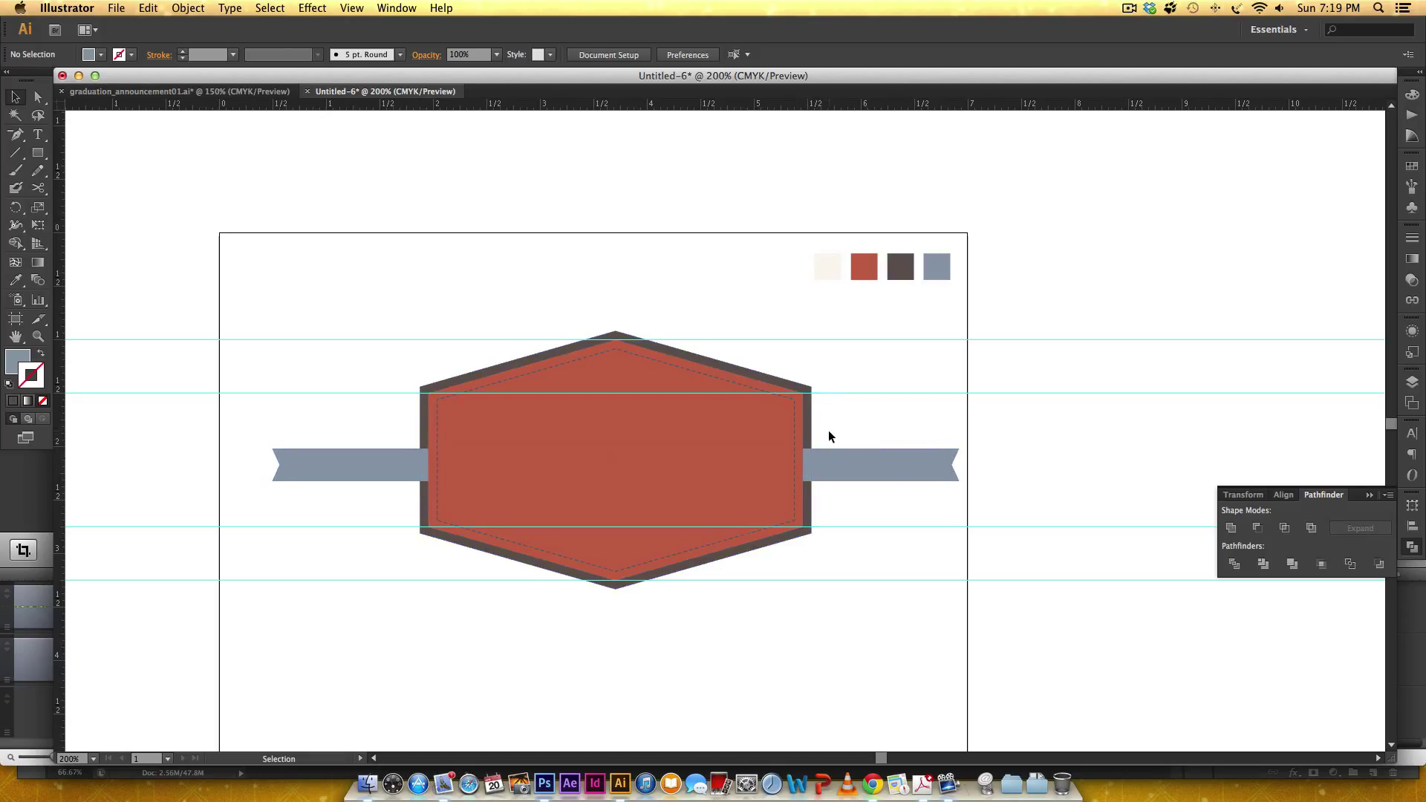
Draw a rectangle about 0.05 × 0.31 in on the banner beside the red hexagon's right edge and fill it with the border's brown
{"action": "left_click", "coordinate": [293, 92]}
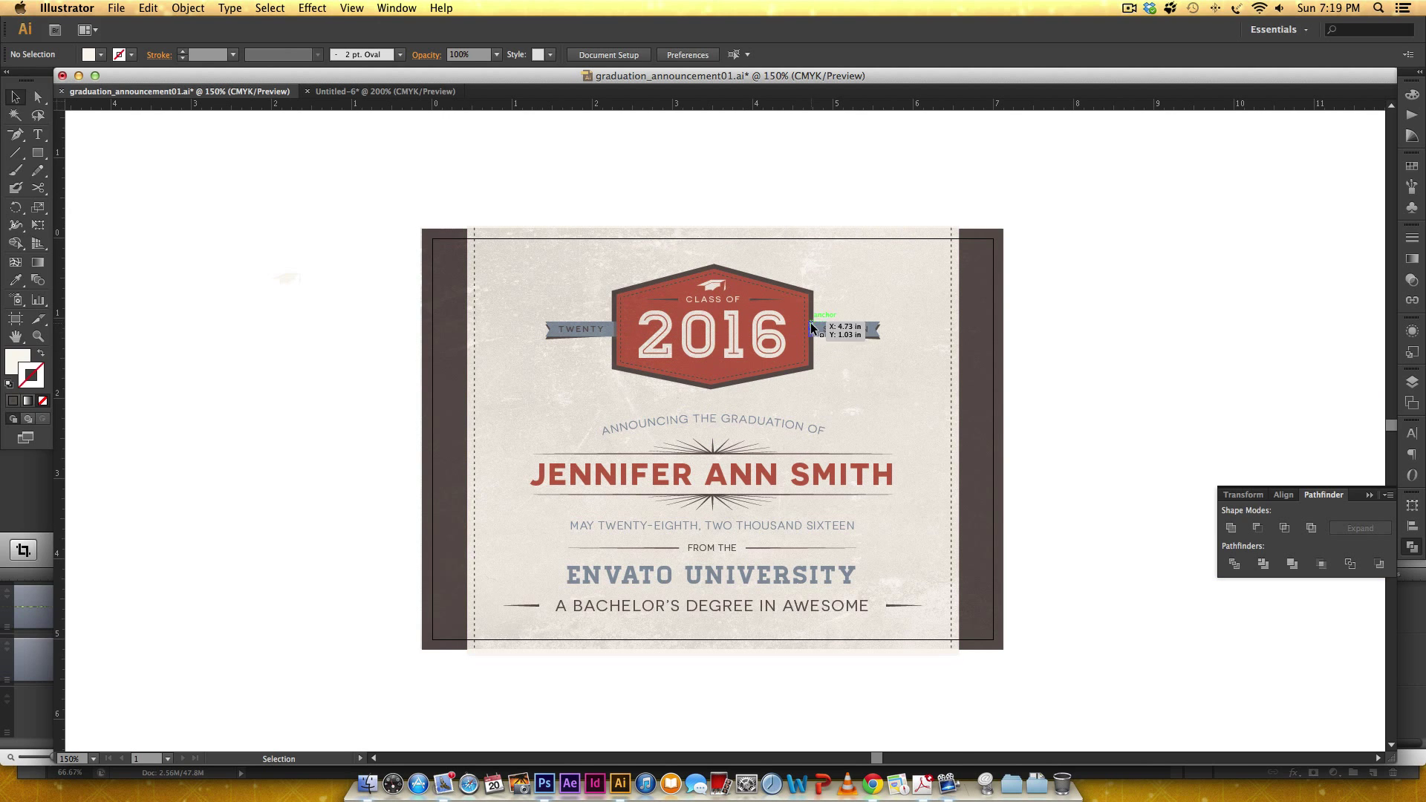
{"action": "left_click", "coordinate": [424, 94]}
{"action": "key", "text": "z"}
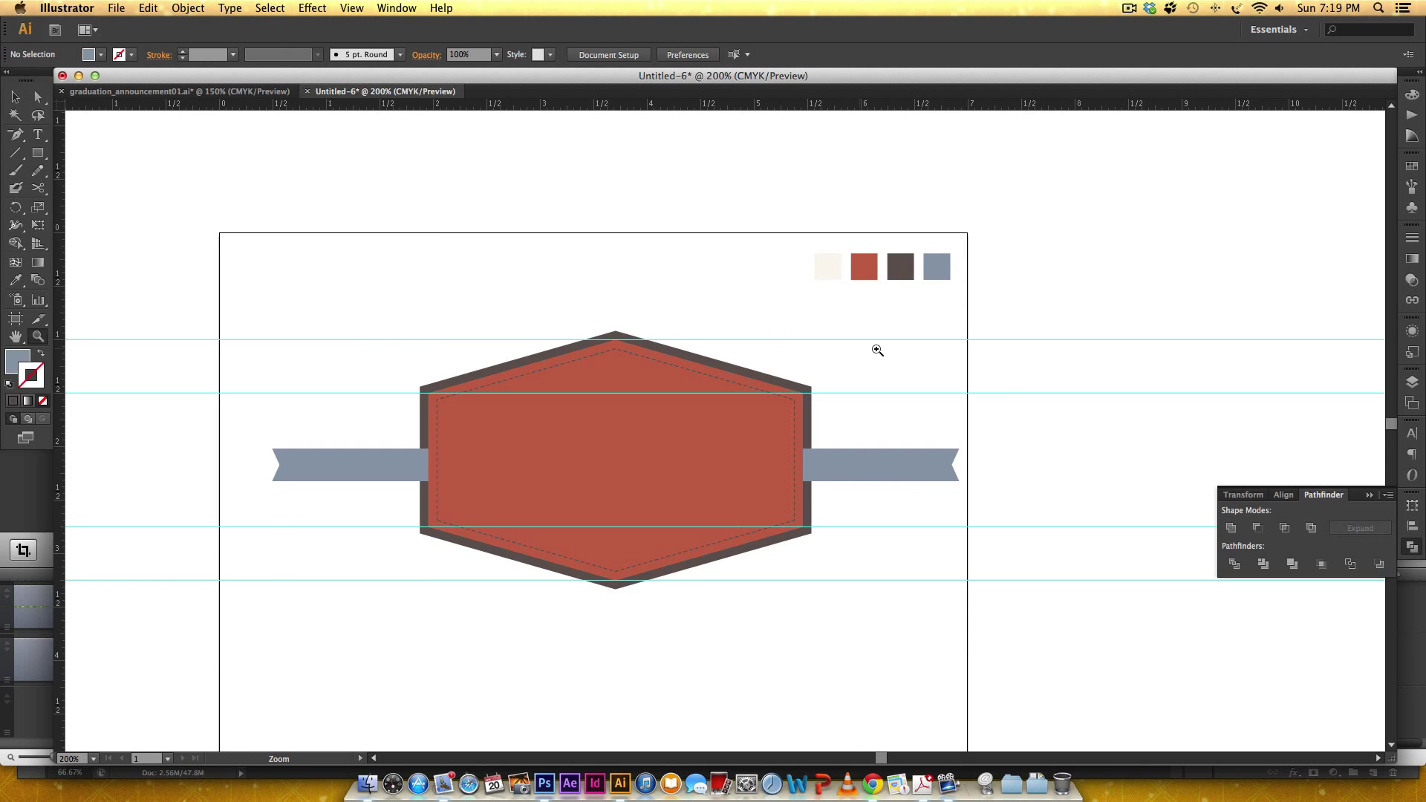
{"action": "left_click_drag", "start_coordinate": [811, 414], "coordinate": [848, 492]}
{"action": "scroll", "coordinate": [859, 488], "scroll_direction": "down", "scroll_amount": 1}
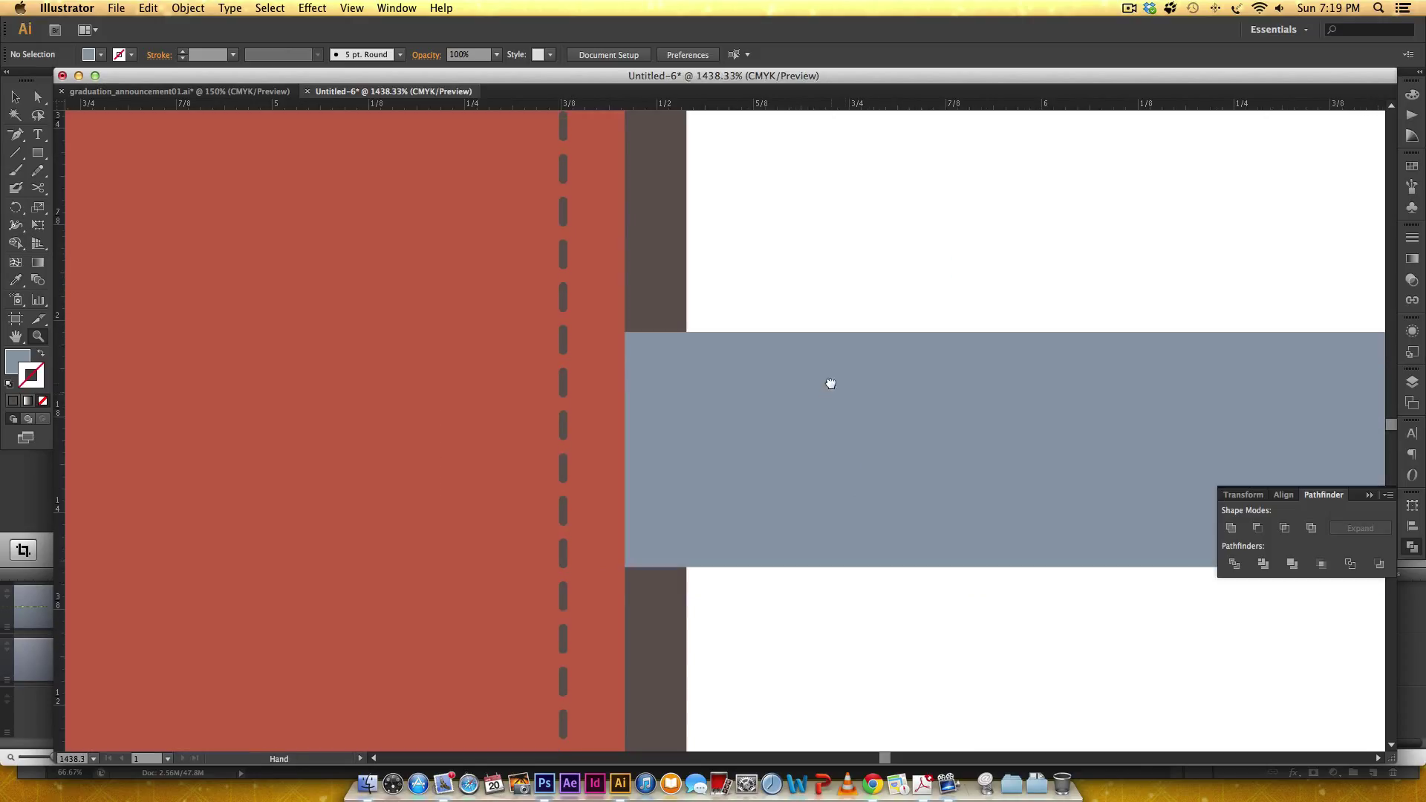
{"action": "key", "text": "m"}
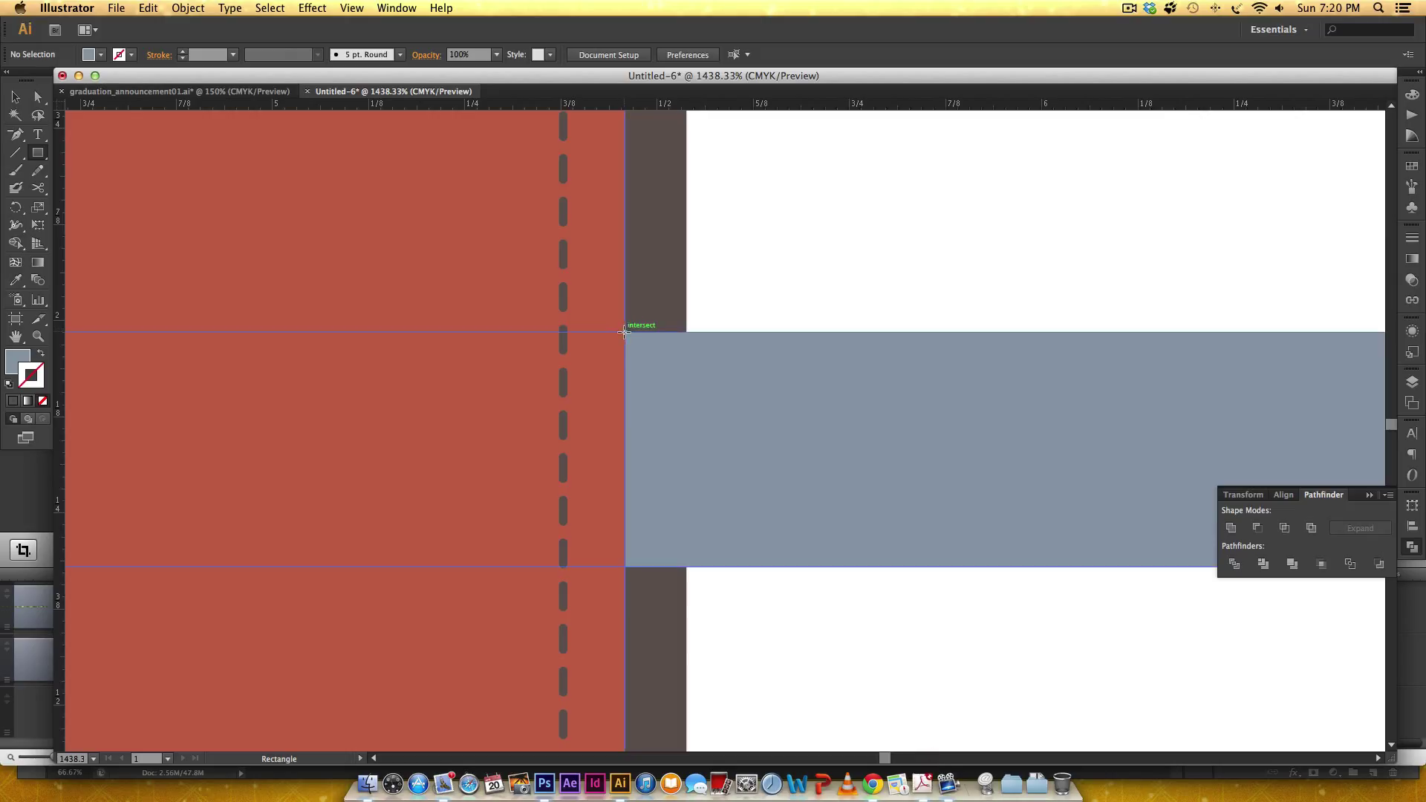
{"action": "mouse_move", "coordinate": [626, 333]}
{"action": "left_mouse_down"}
{"action": "mouse_move", "coordinate": [667, 567]}
{"action": "mouse_move", "coordinate": [687, 566]}
{"action": "mouse_move", "coordinate": [666, 569]}
{"action": "left_mouse_up"}
{"action": "key", "text": "i"}
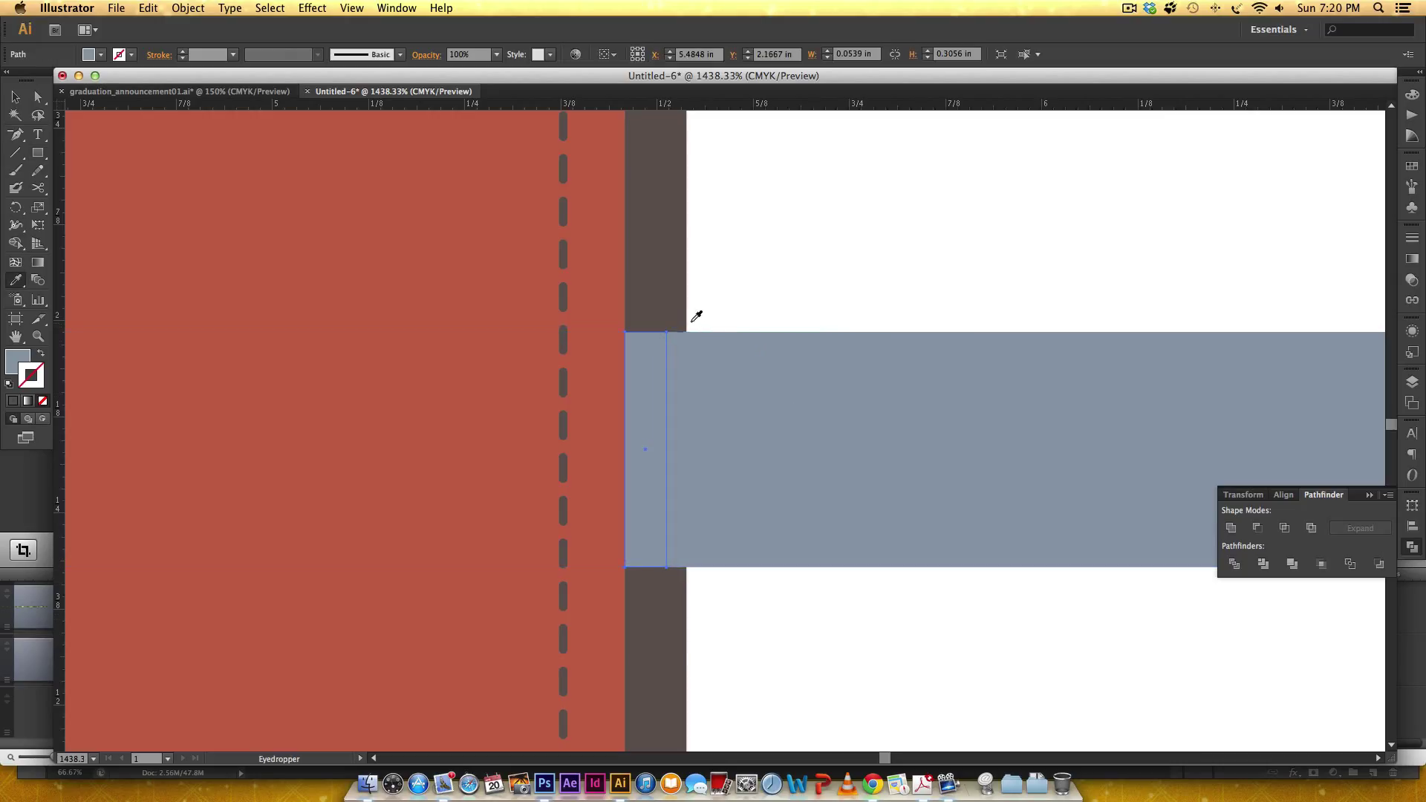
{"action": "left_click", "coordinate": [675, 303]}
{"action": "key", "text": "v"}
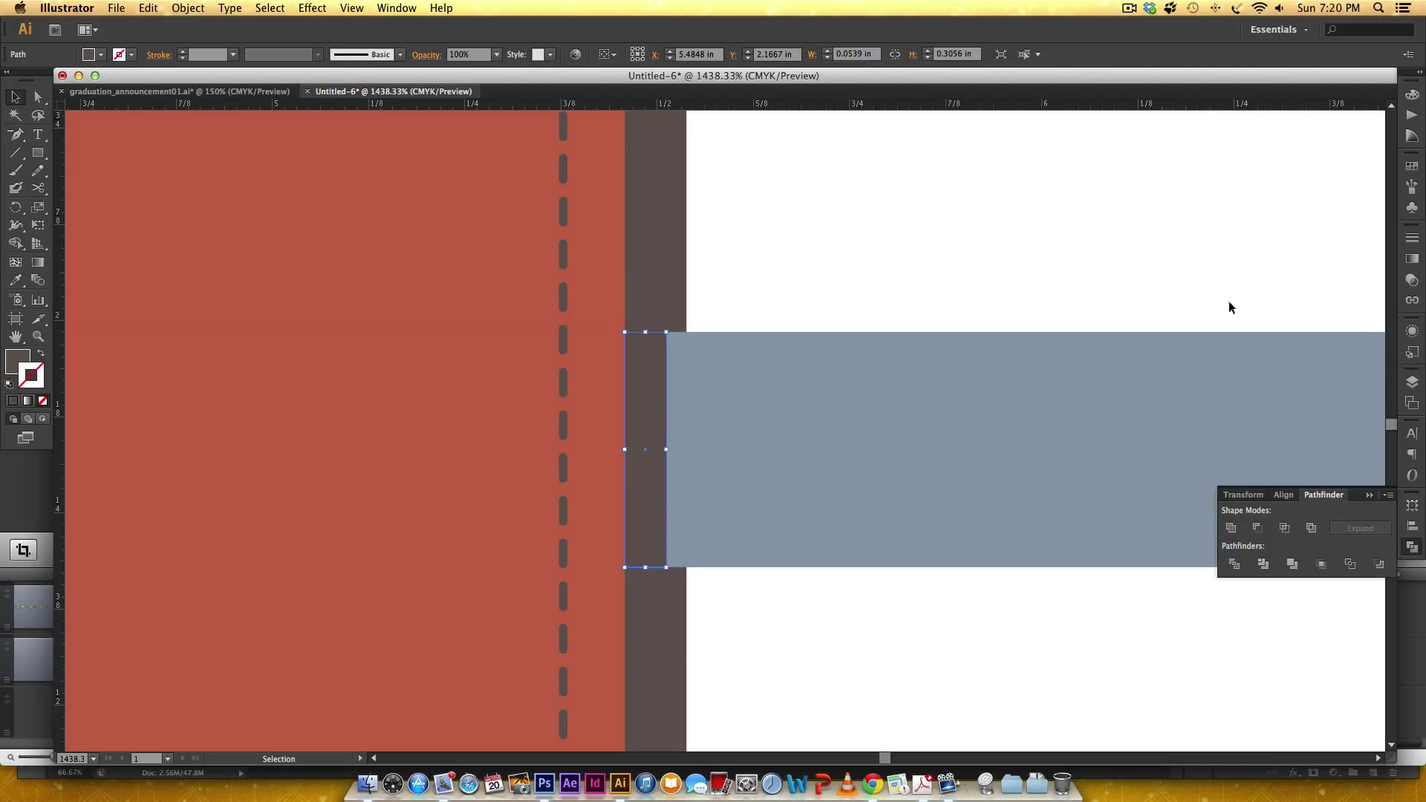
Set the small brown rectangle's opacity to 50% to shade the banner
{"action": "left_click", "coordinate": [1412, 280]}
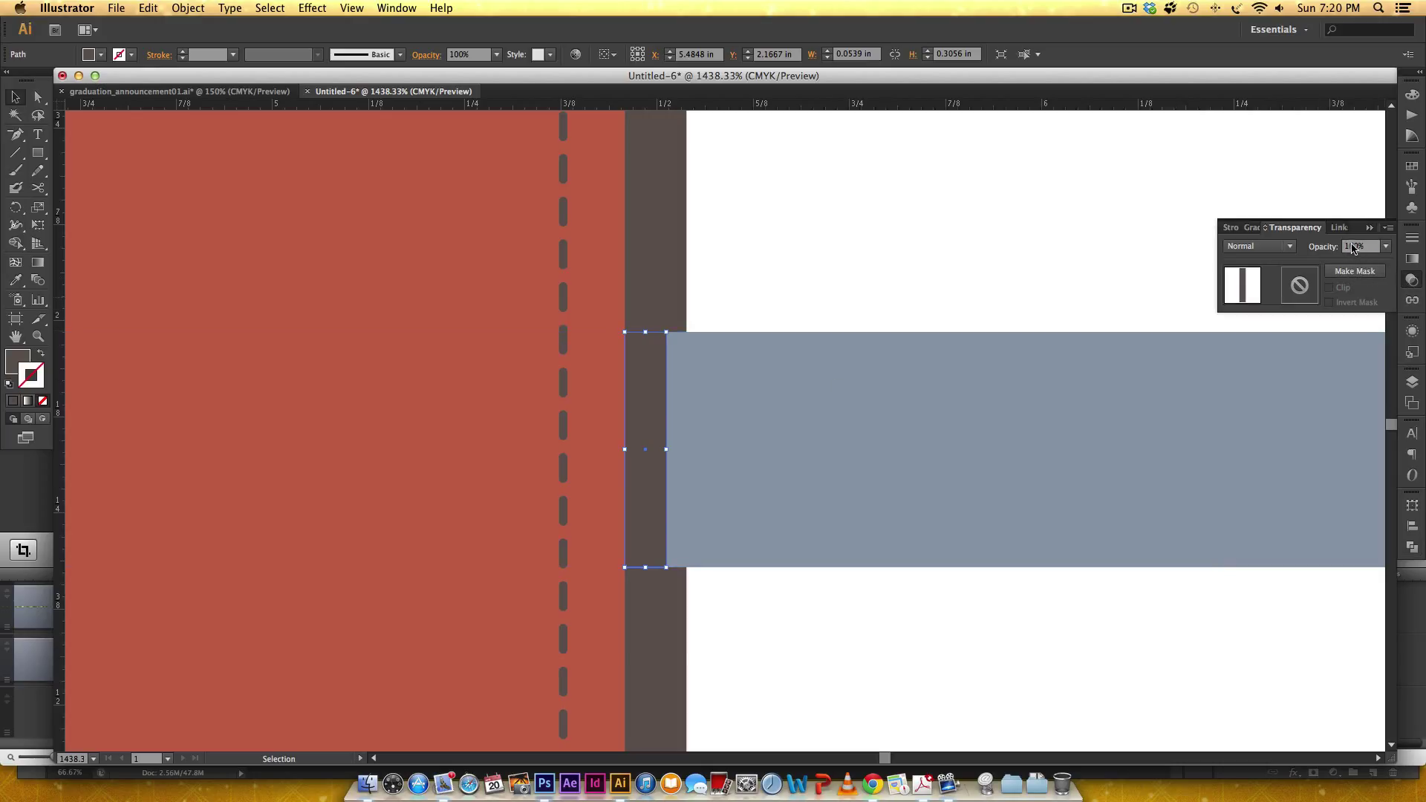
{"action": "left_click", "coordinate": [1353, 246]}
{"action": "type", "text": "50"}
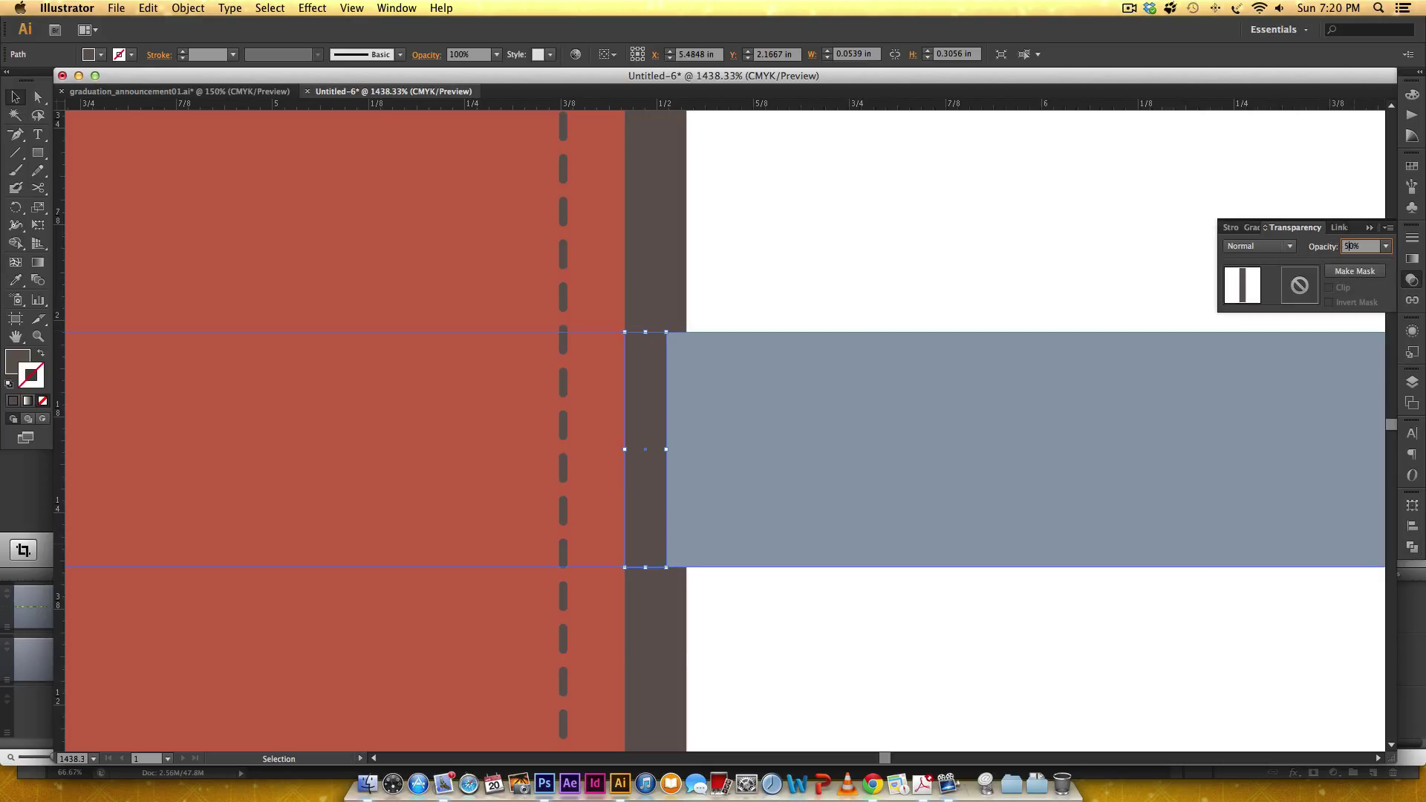
{"action": "key", "text": "Return"}
{"action": "left_click", "coordinate": [937, 309]}
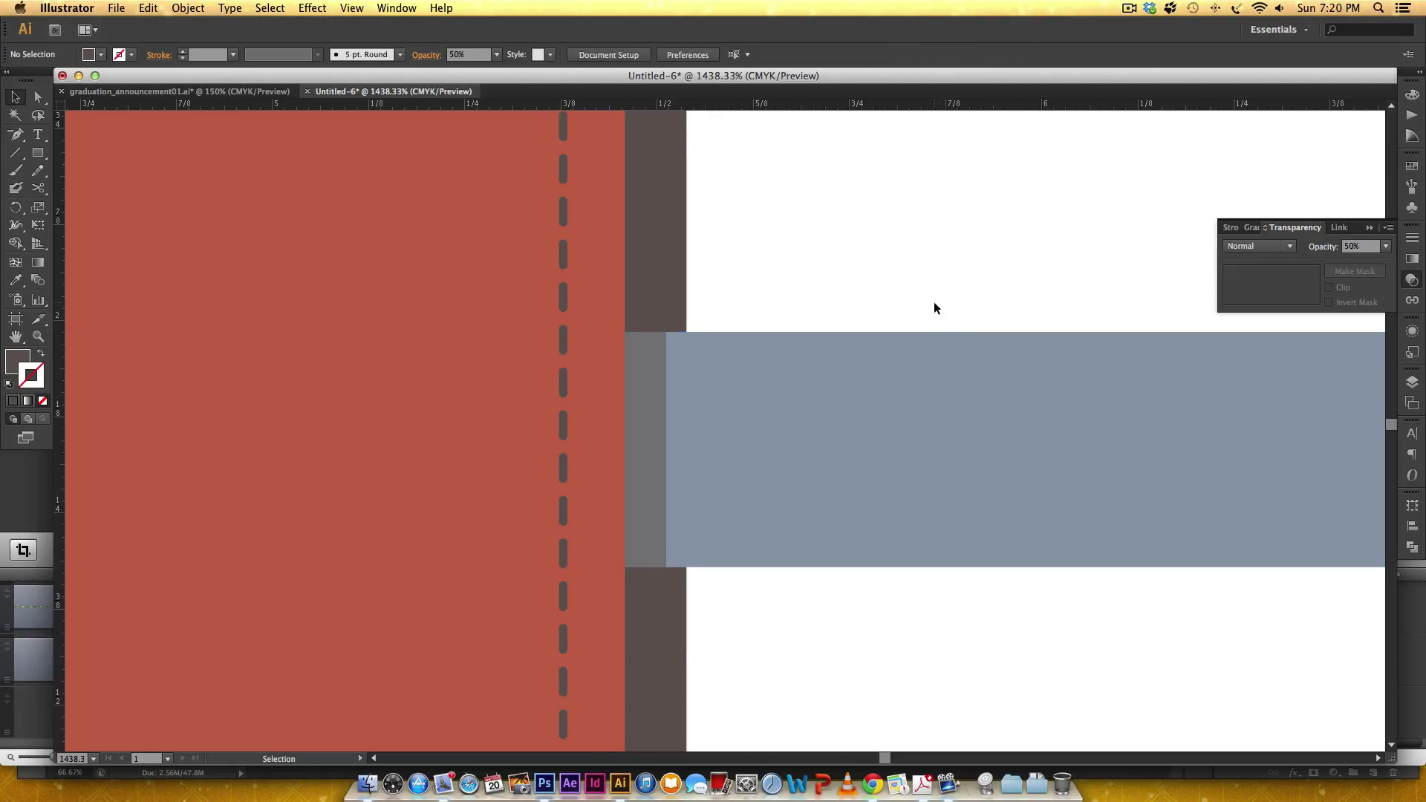
Duplicate the semi-transparent strip onto the banner against the red hexagon's left edge
{"action": "key", "text": "super+minus"}
{"action": "key", "text": "super+minus"}
{"action": "key", "text": "super+minus"}
{"action": "key", "text": "super+minus"}
{"action": "key", "text": "super+minus"}
{"action": "scroll", "coordinate": [834, 307], "scroll_direction": "left", "scroll_amount": 10}
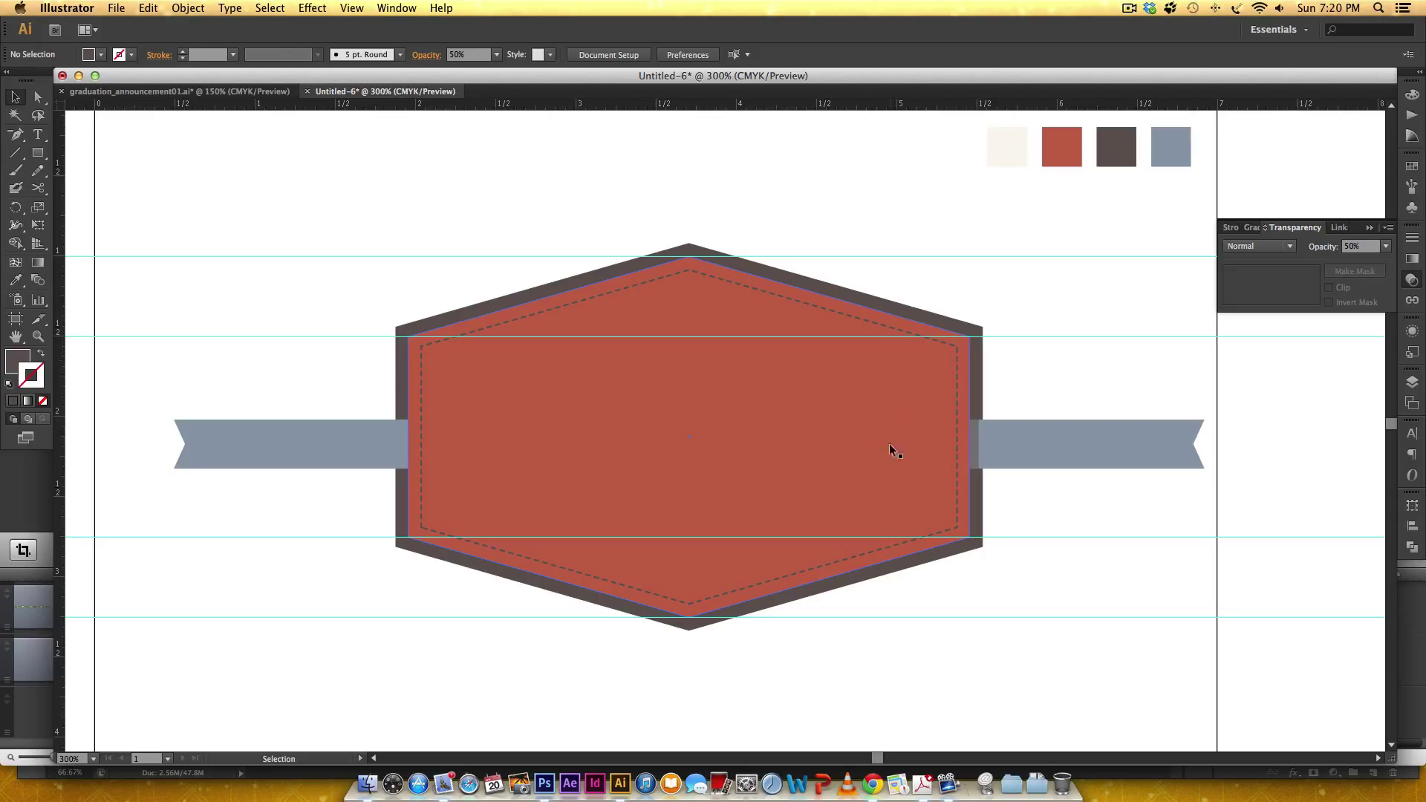
{"action": "left_click", "coordinate": [973, 447]}
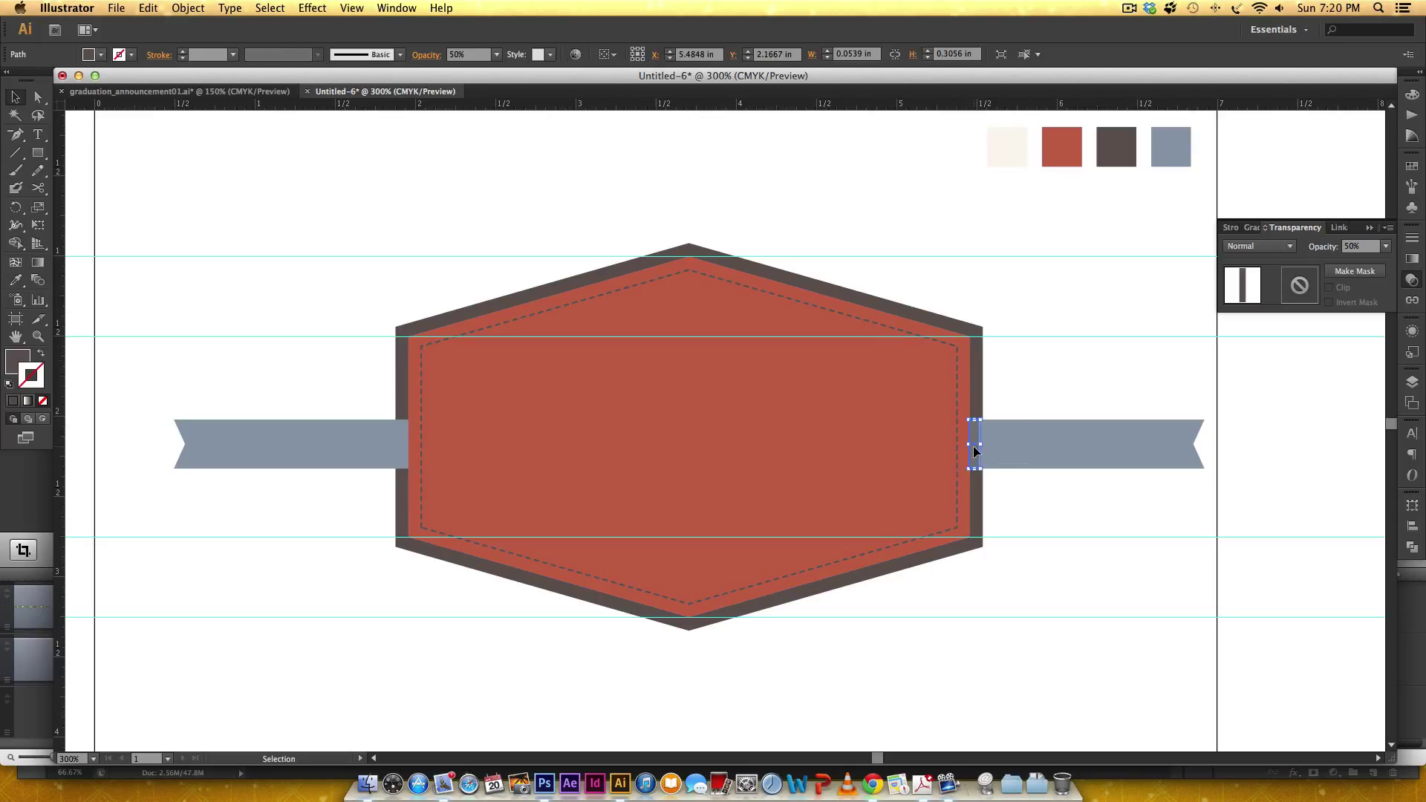
{"action": "left_click_drag", "start_coordinate": [975, 451], "coordinate": [405, 445]}
{"action": "left_click", "coordinate": [386, 334]}
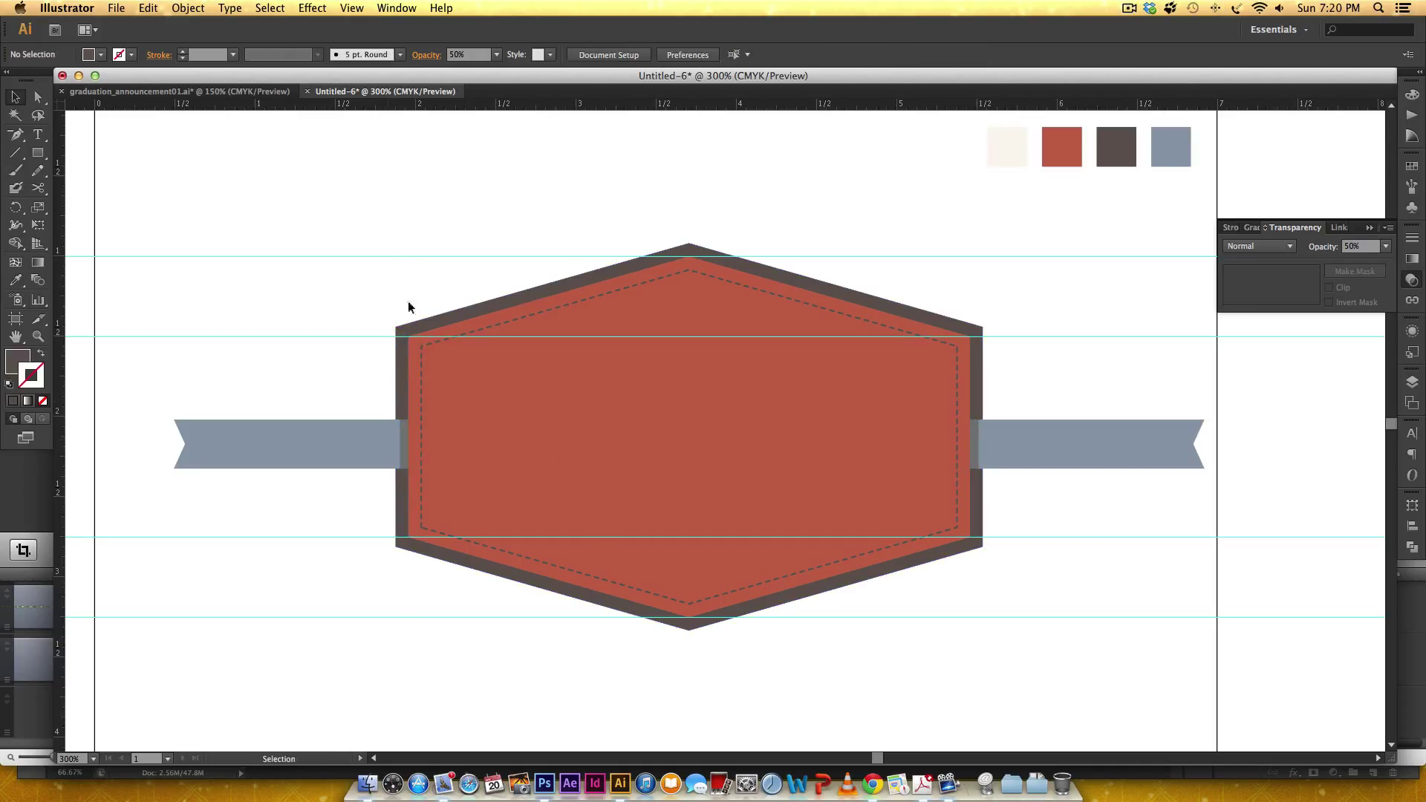
Copy the graduation cap from graduation_announcement01.ai into the badge document and centre it near the top of the hexagon
{"action": "key", "text": "super+minus"}
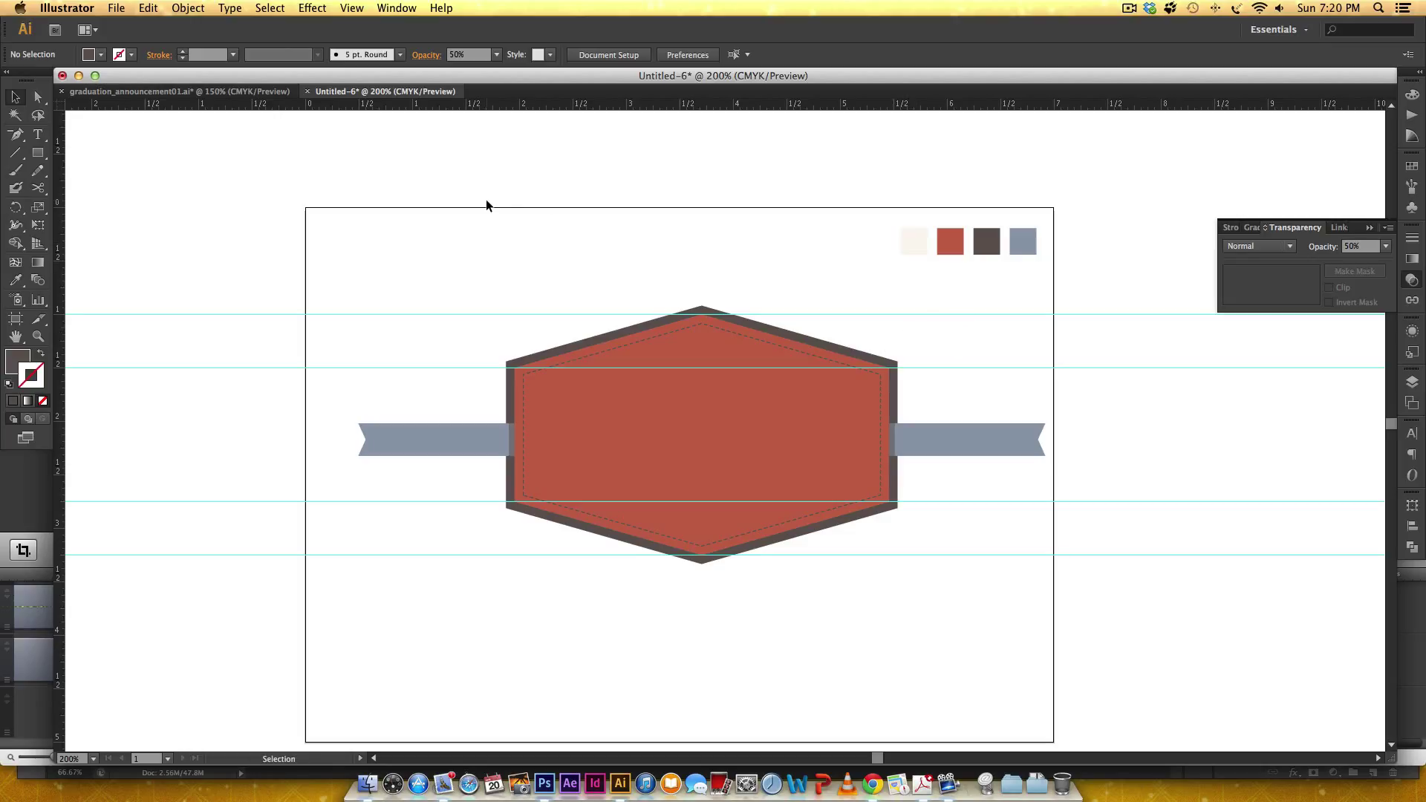
{"action": "left_click", "coordinate": [208, 91]}
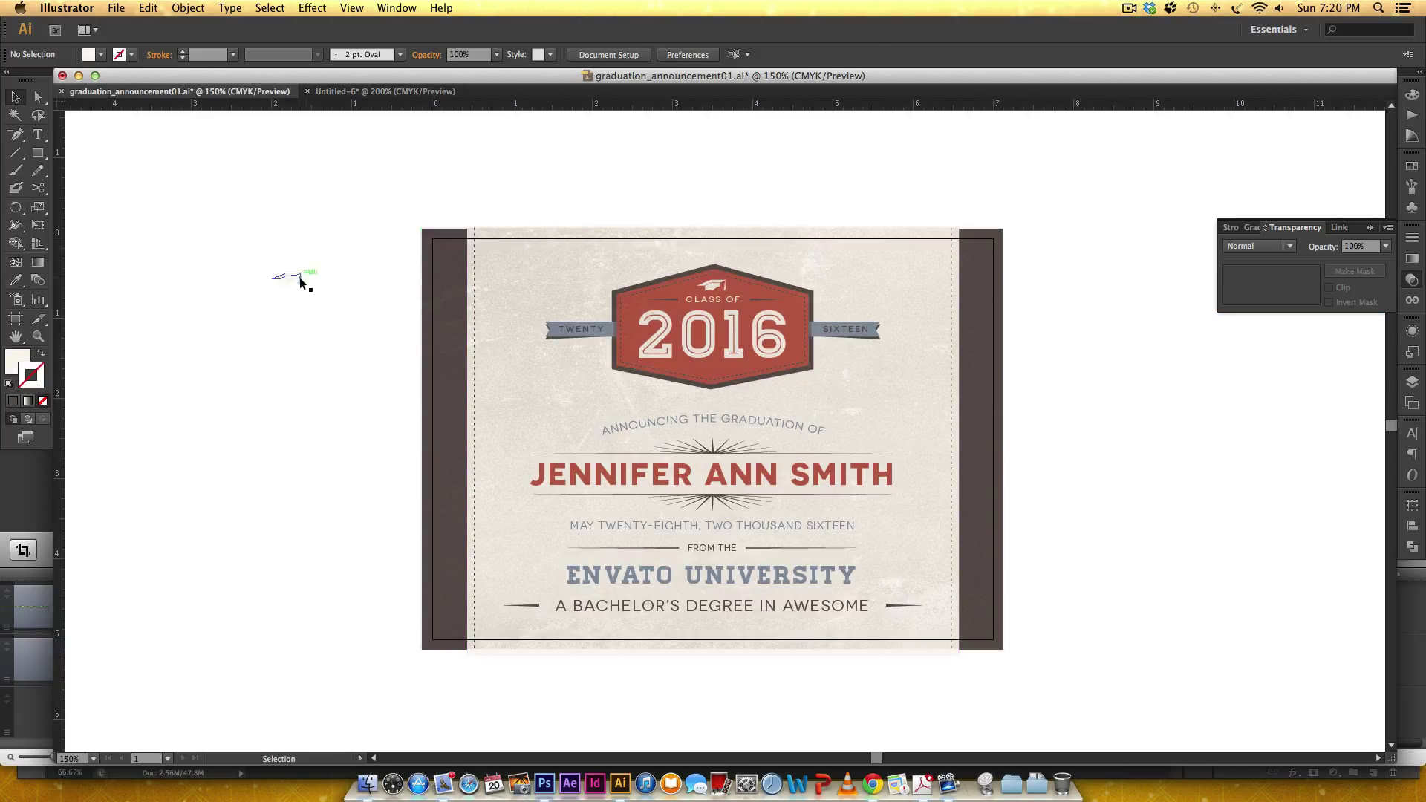
{"action": "left_click_drag", "start_coordinate": [300, 277], "coordinate": [300, 278]}
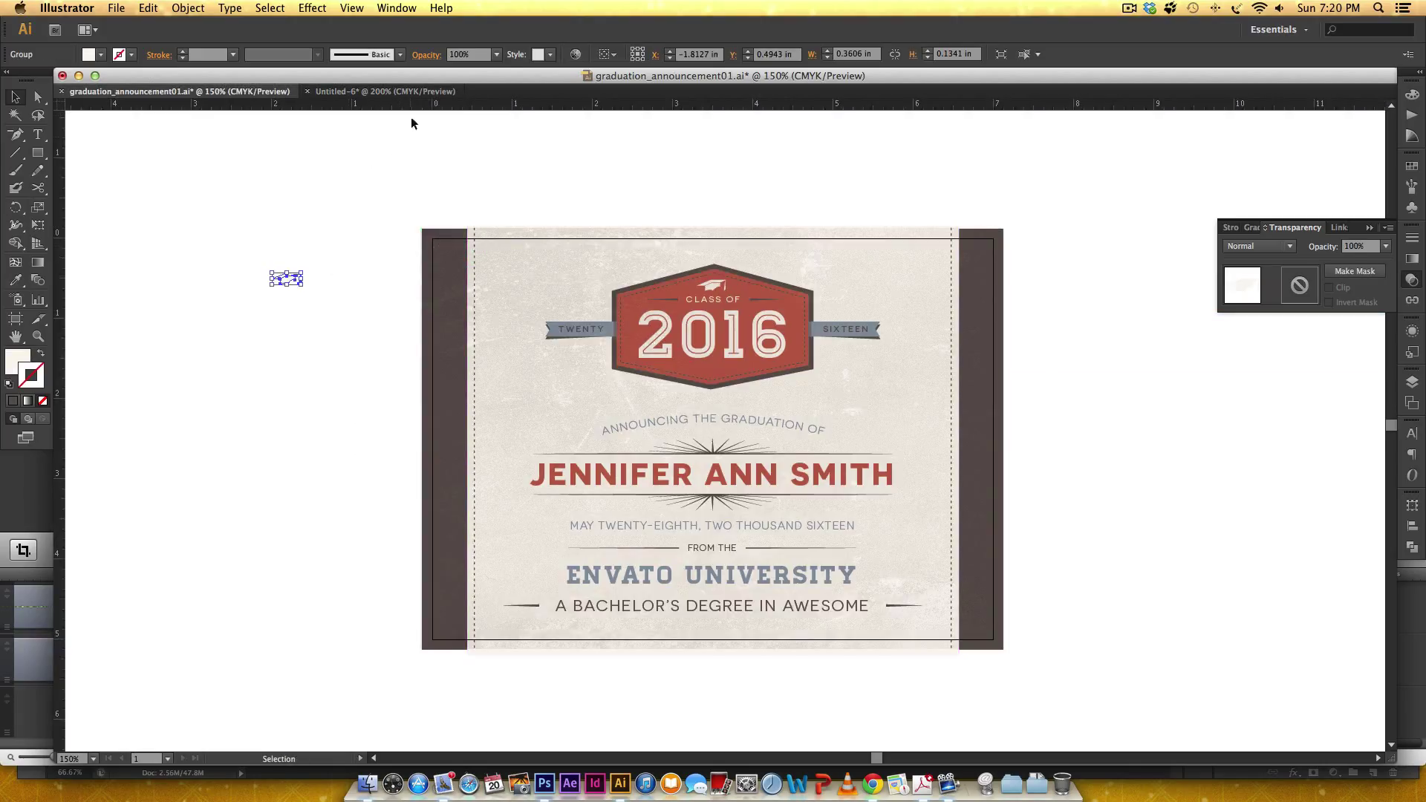
{"action": "left_click", "coordinate": [385, 92]}
{"action": "key", "text": "super+v"}
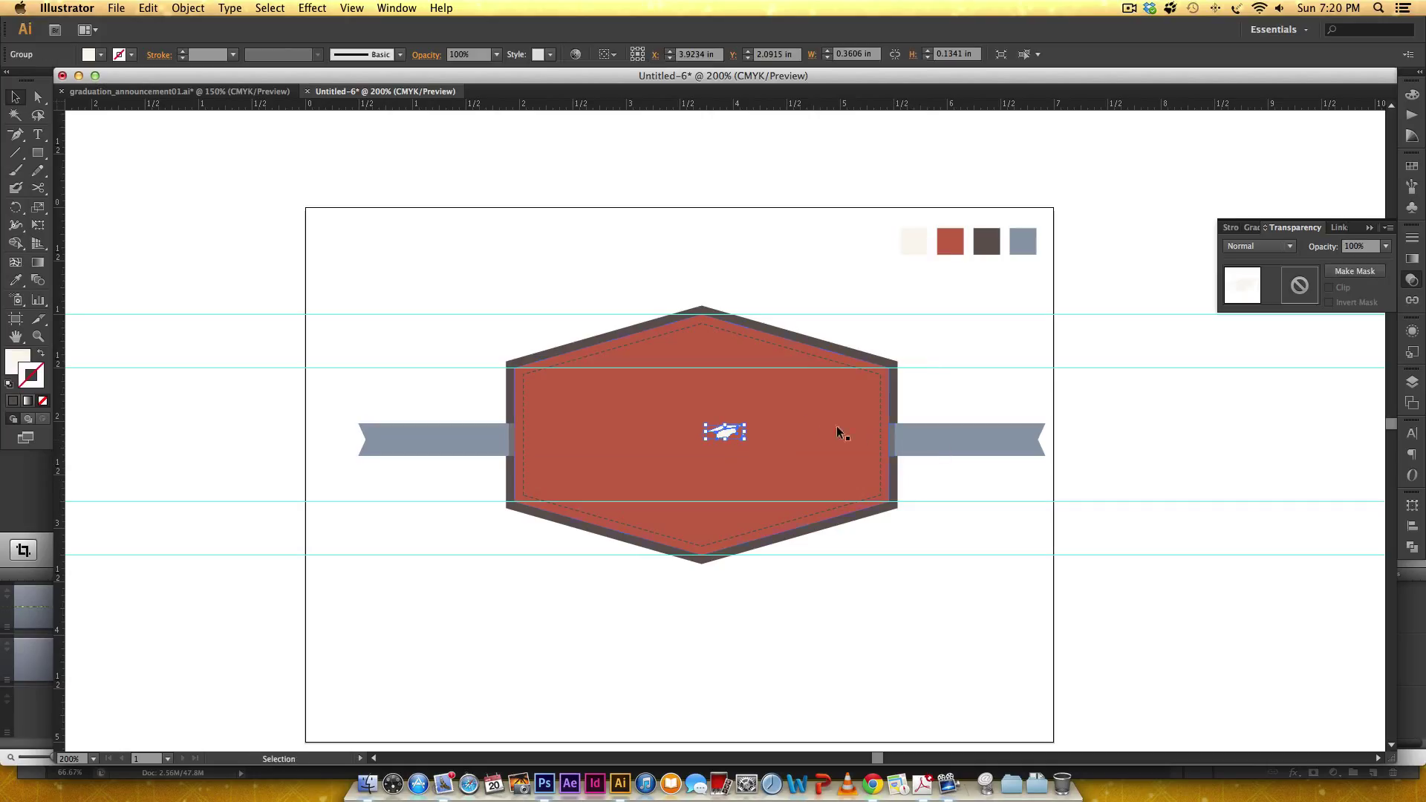
{"action": "left_click_drag", "start_coordinate": [729, 429], "coordinate": [705, 351]}
{"action": "left_click", "coordinate": [777, 297]}
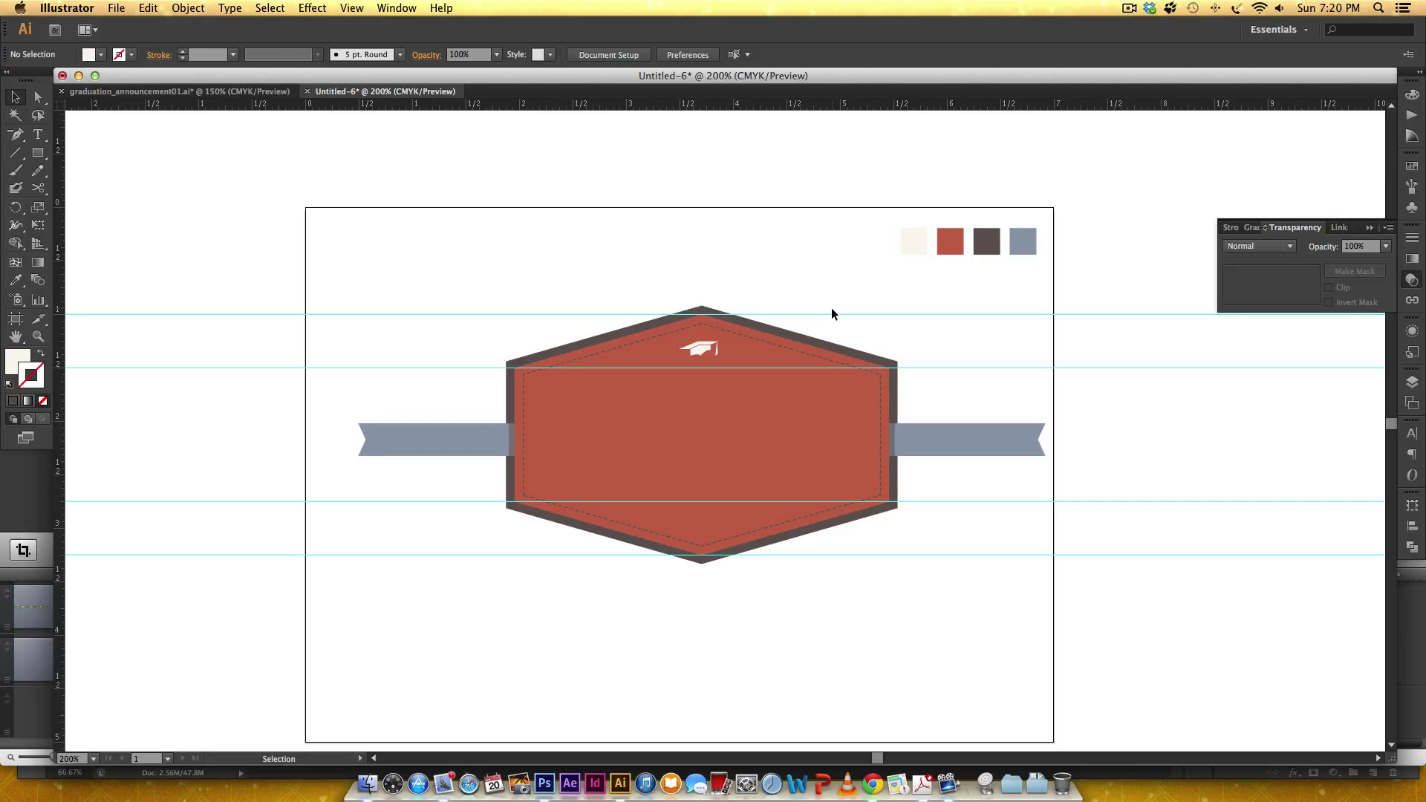
Add the text "class of" in the empty space above the badge
{"action": "key", "text": "a"}
{"action": "key", "text": "super+equal"}
{"action": "key", "text": "v"}
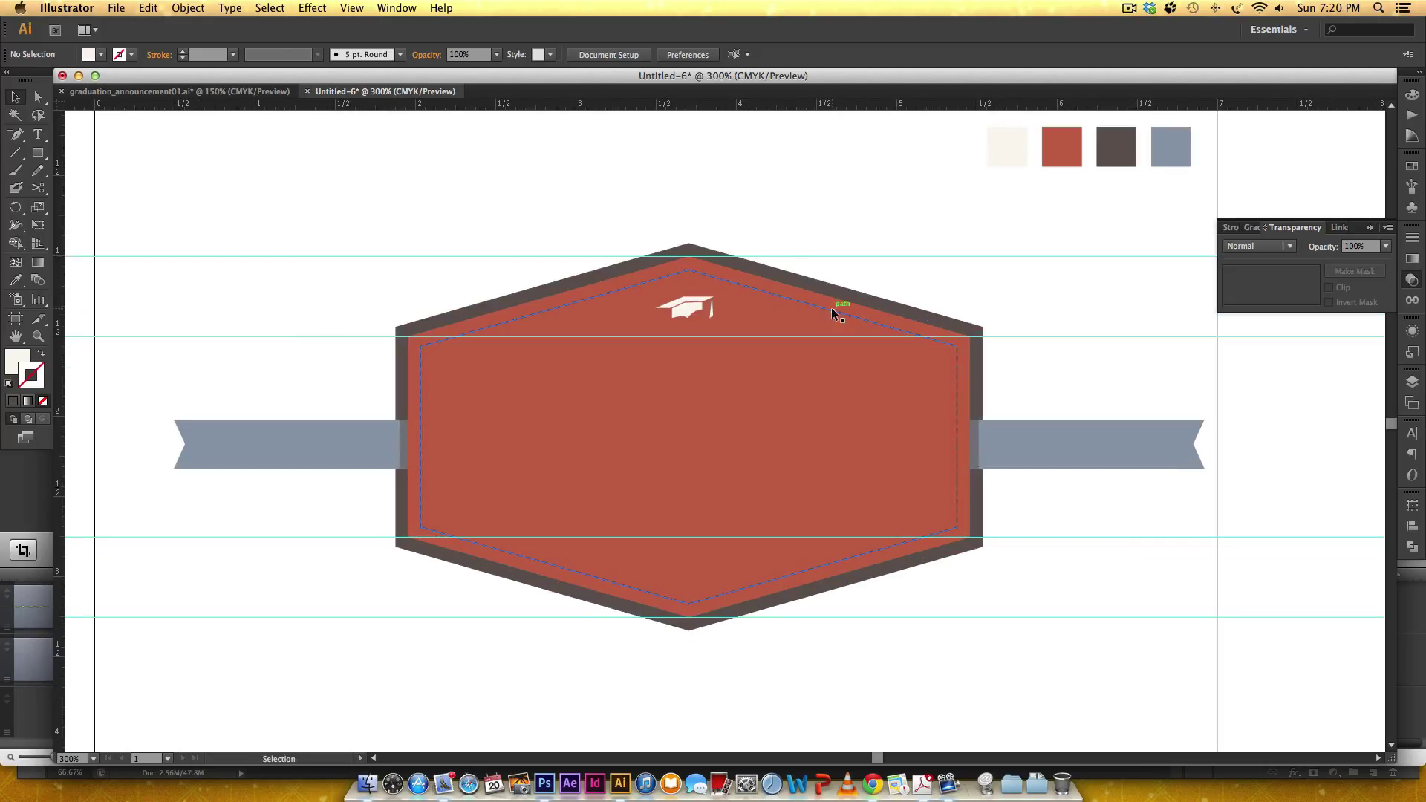
{"action": "key", "text": "t"}
{"action": "left_click", "coordinate": [637, 185]}
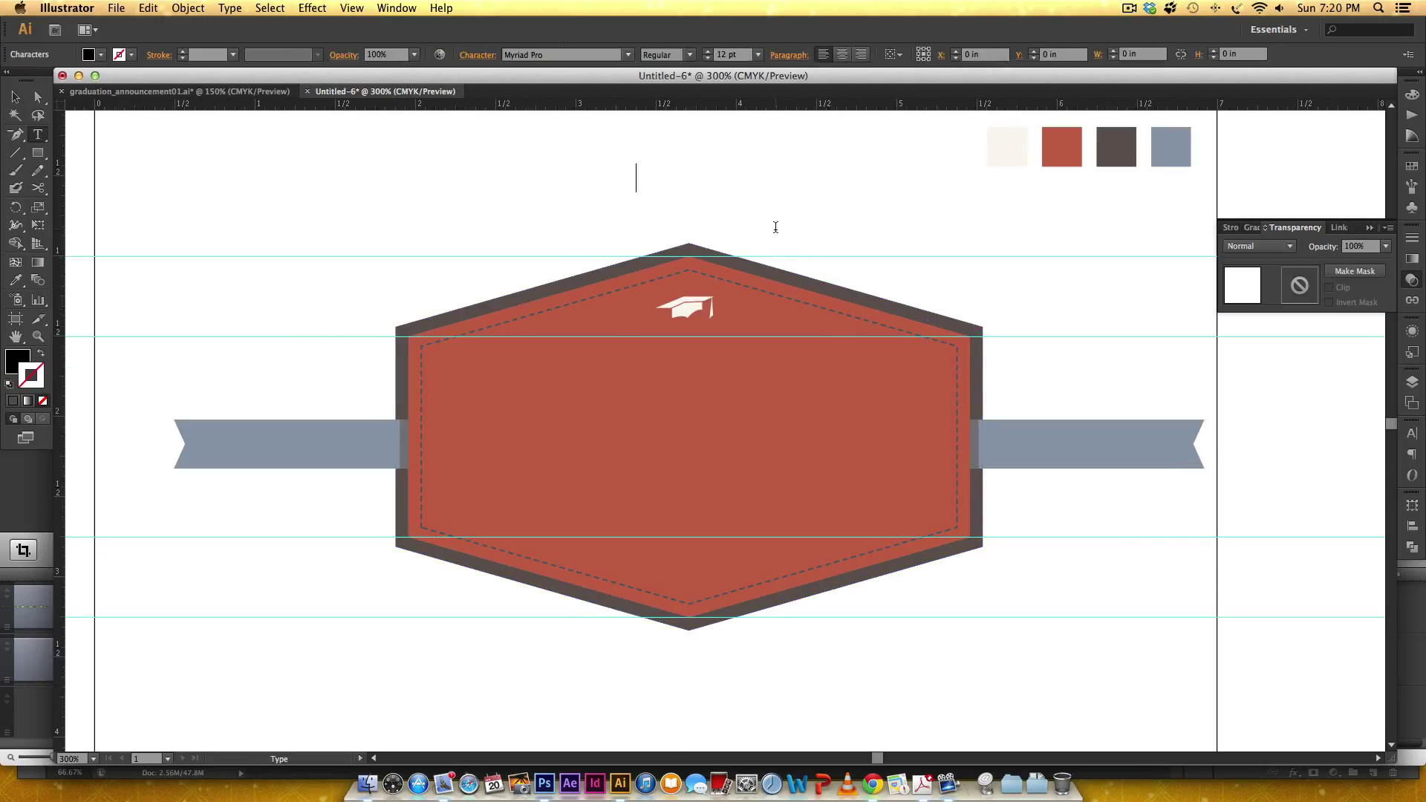
{"action": "type", "text": "clas"}
{"action": "key", "text": "BackSpace"}
{"action": "type", "text": "s off"}
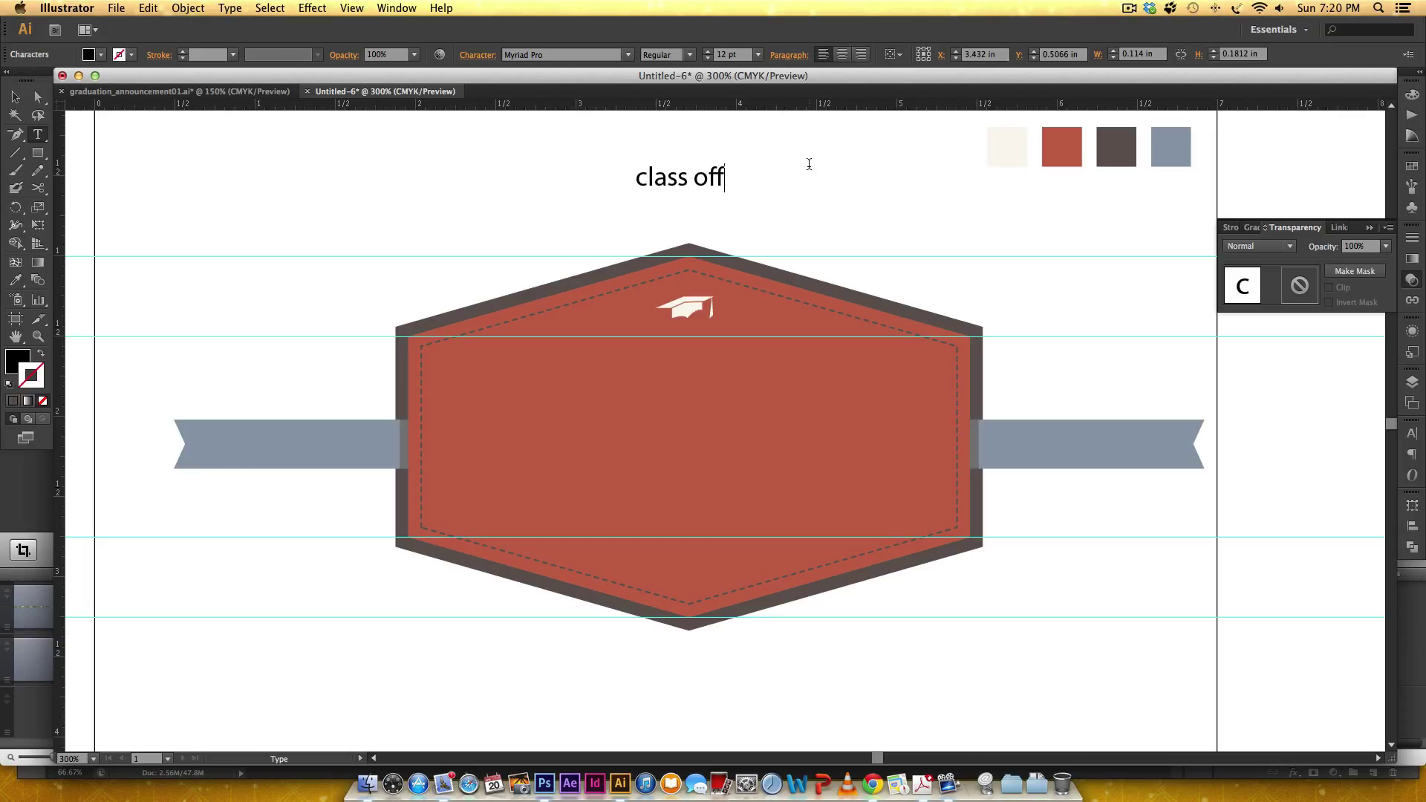
{"action": "key", "text": "BackSpace"}
{"action": "left_click", "coordinate": [15, 97]}
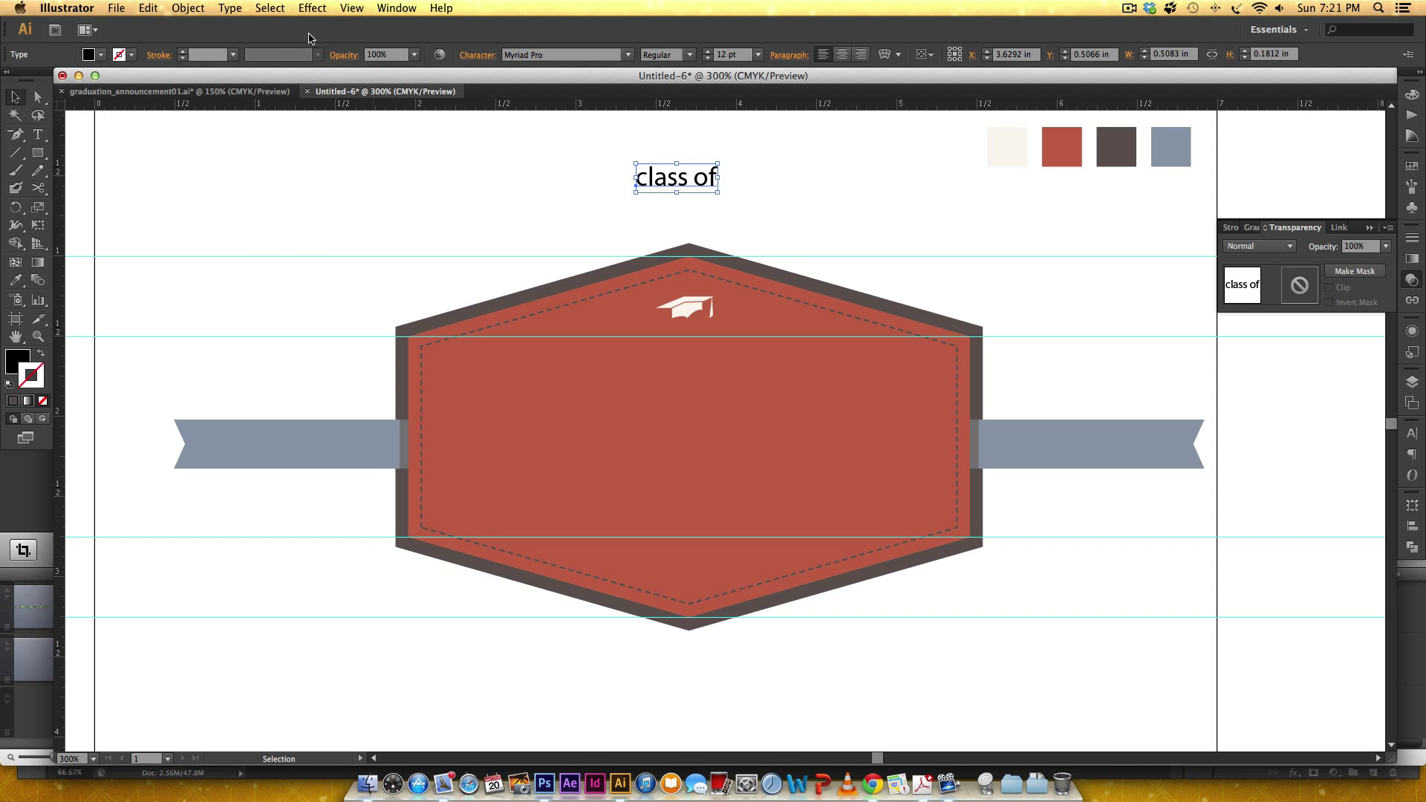
Change the "class of" text to uppercase
{"action": "left_click", "coordinate": [238, 8]}
{"action": "mouse_move", "coordinate": [385, 200]}
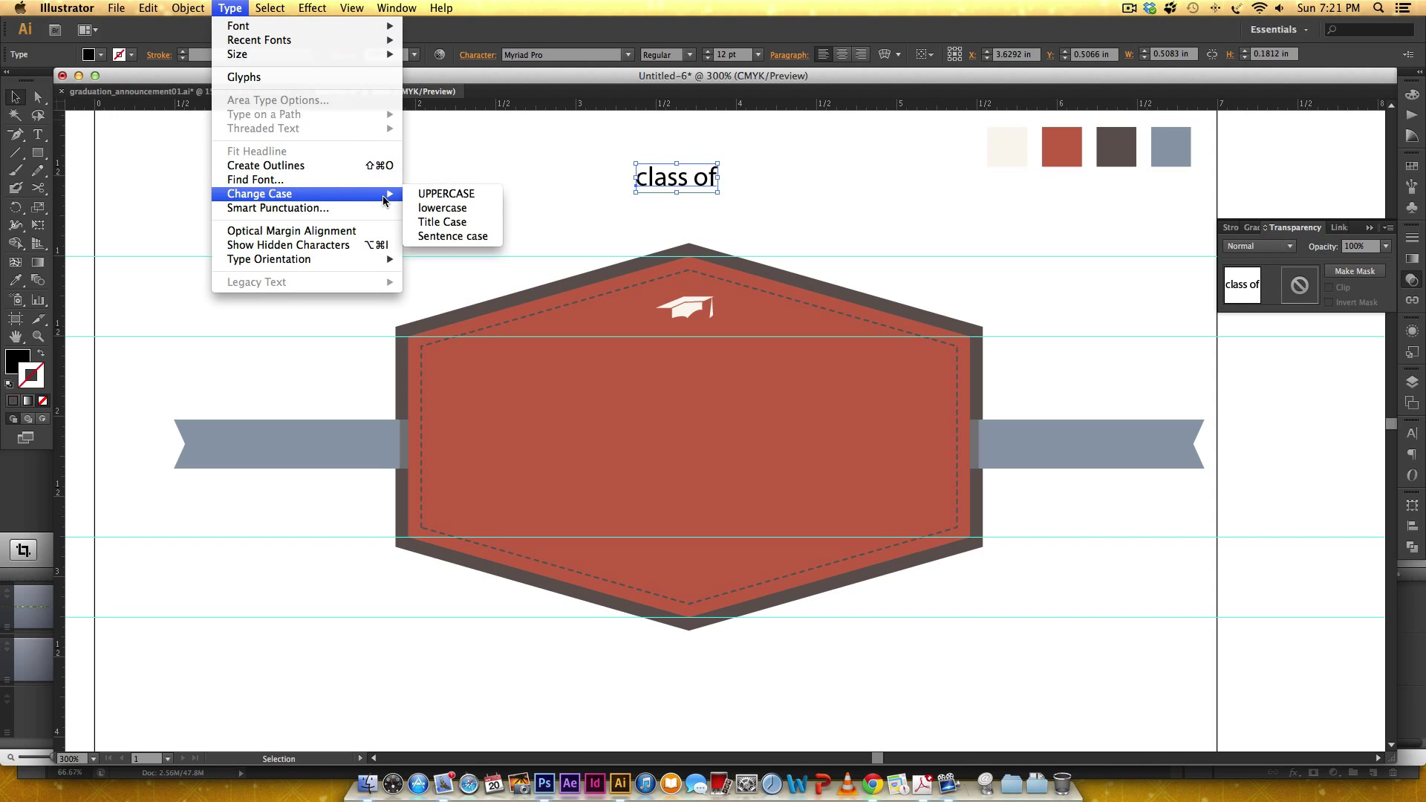
{"action": "left_click", "coordinate": [446, 194]}
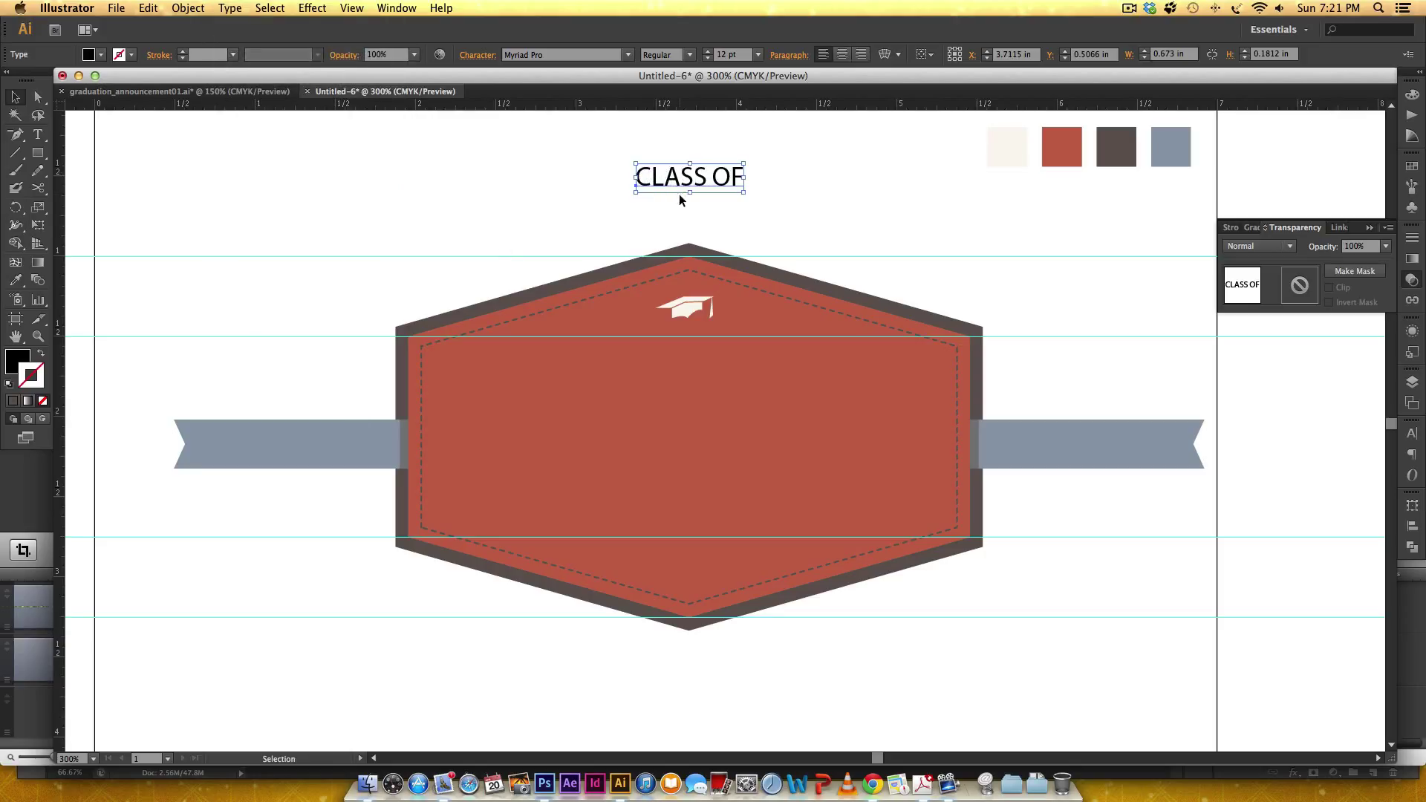
Recolour the "CLASS OF" text with the cream swatch and set its font to Novecento sans wide
{"action": "key", "text": "i"}
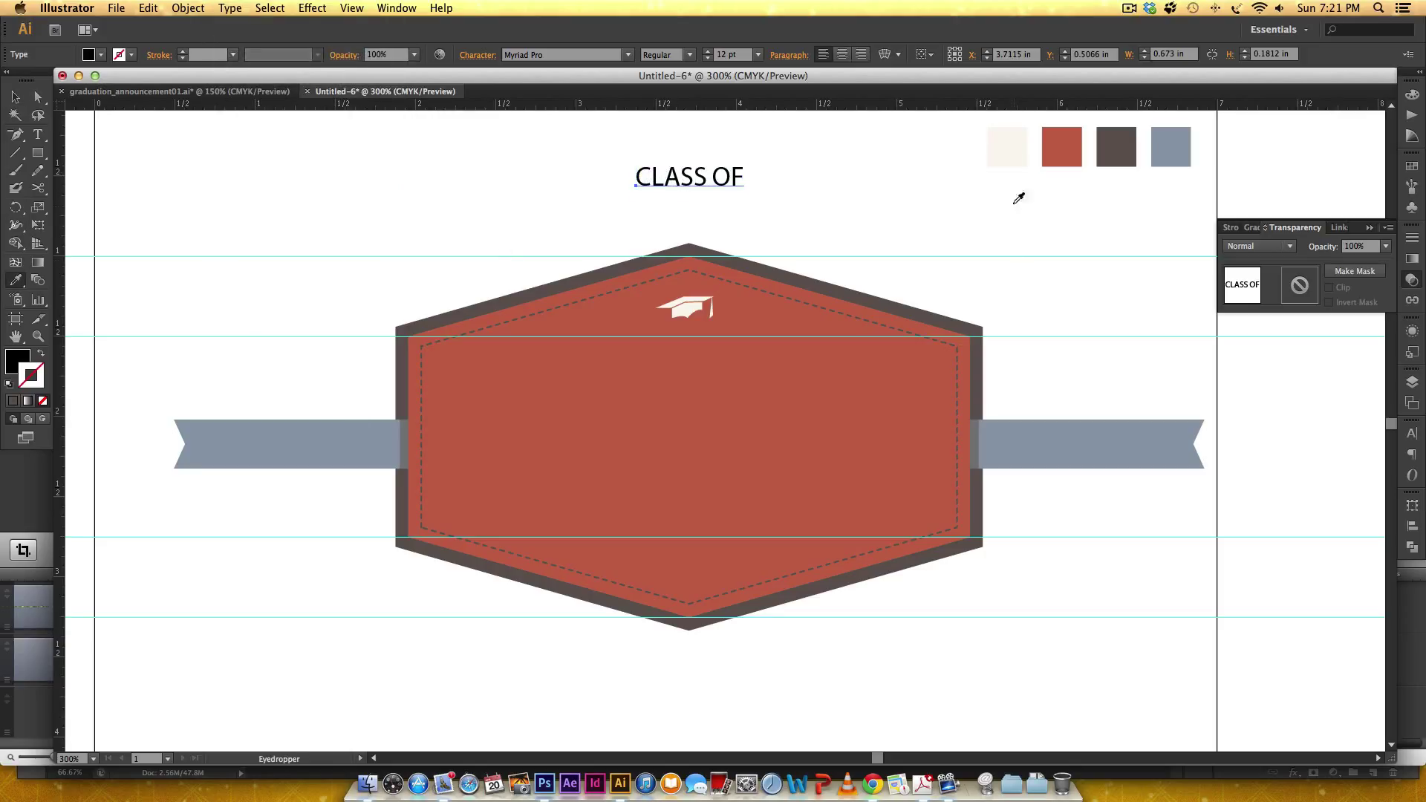
{"action": "left_click", "coordinate": [1004, 159]}
{"action": "key", "text": "v"}
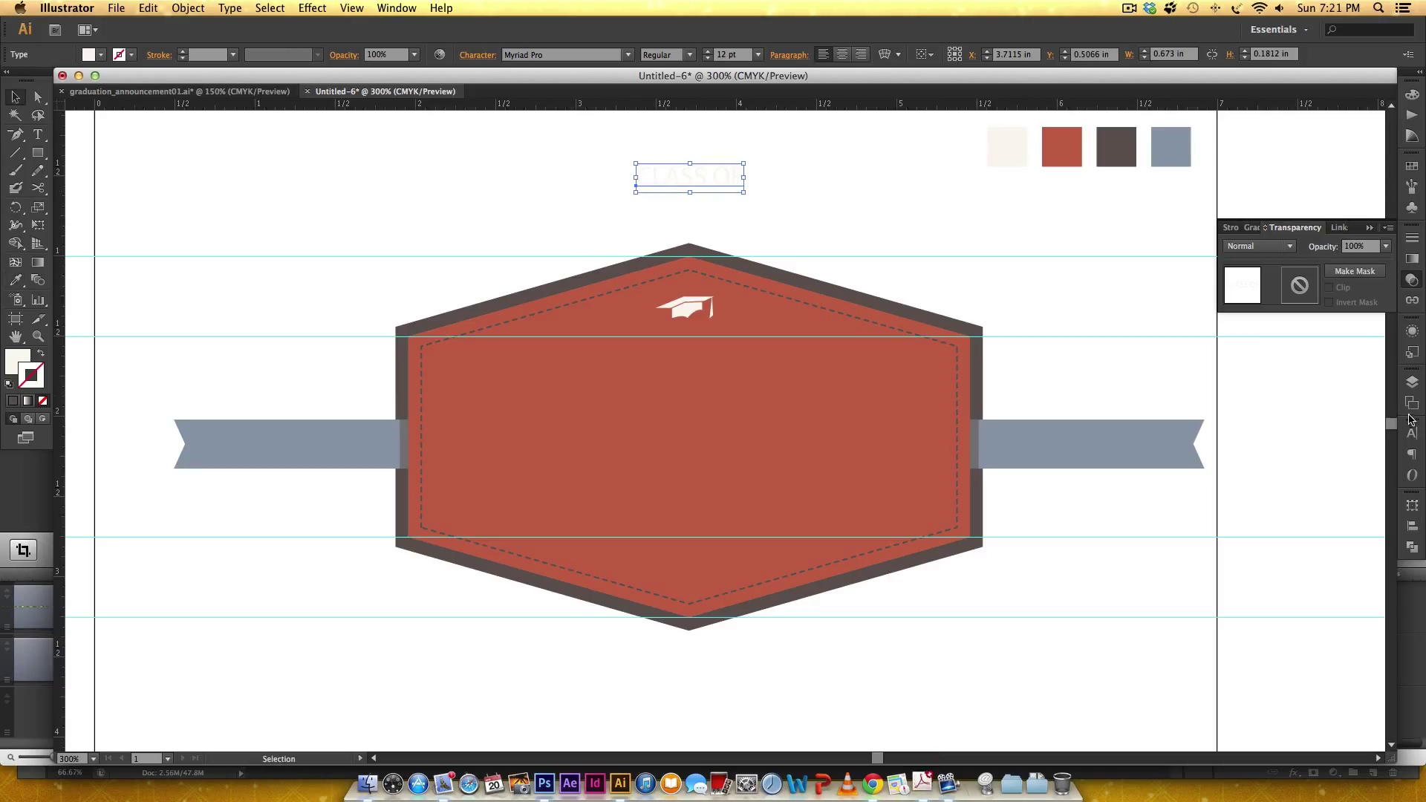
{"action": "left_click", "coordinate": [1412, 433]}
{"action": "left_click", "coordinate": [1274, 442]}
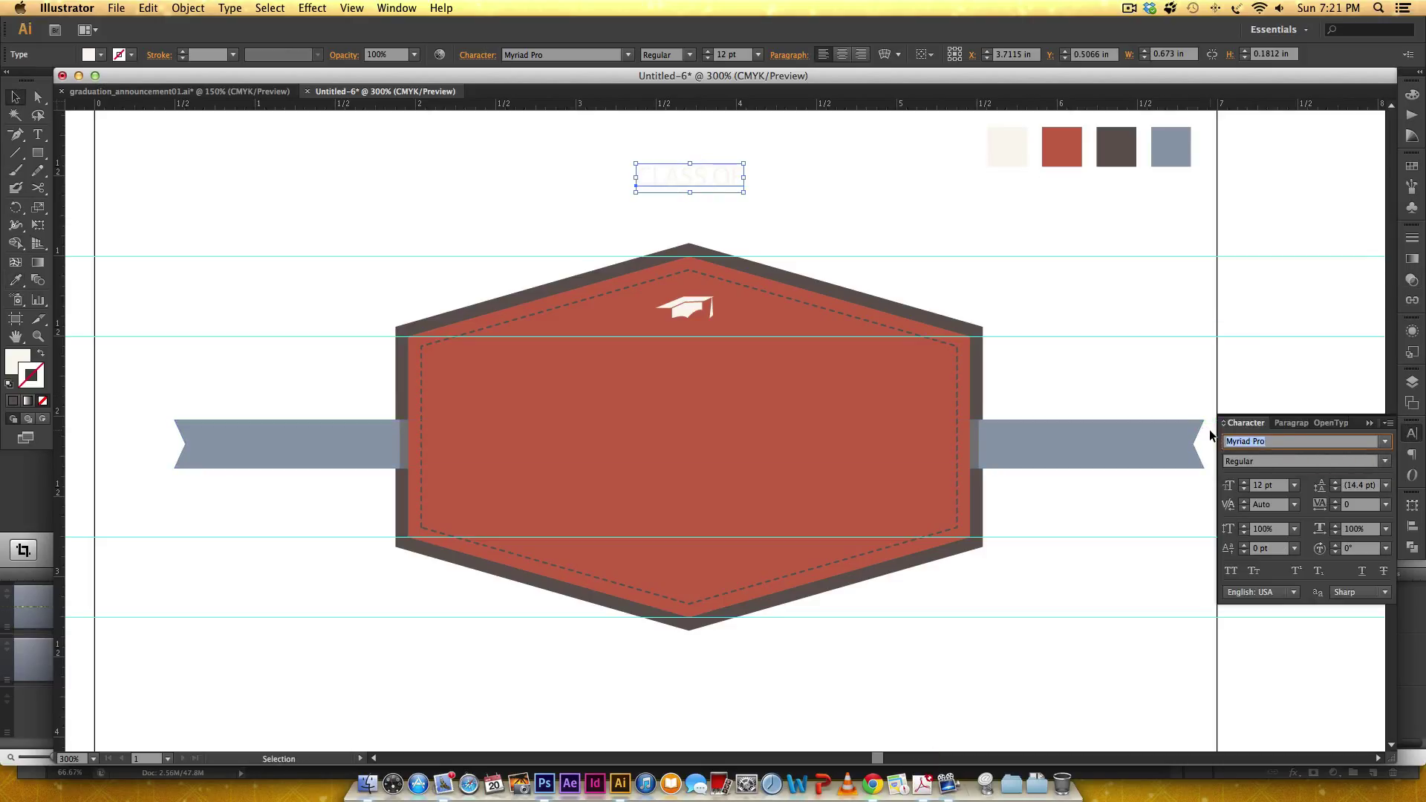
{"action": "type", "text": "Novecento sans wide"}
{"action": "key", "text": "Return"}
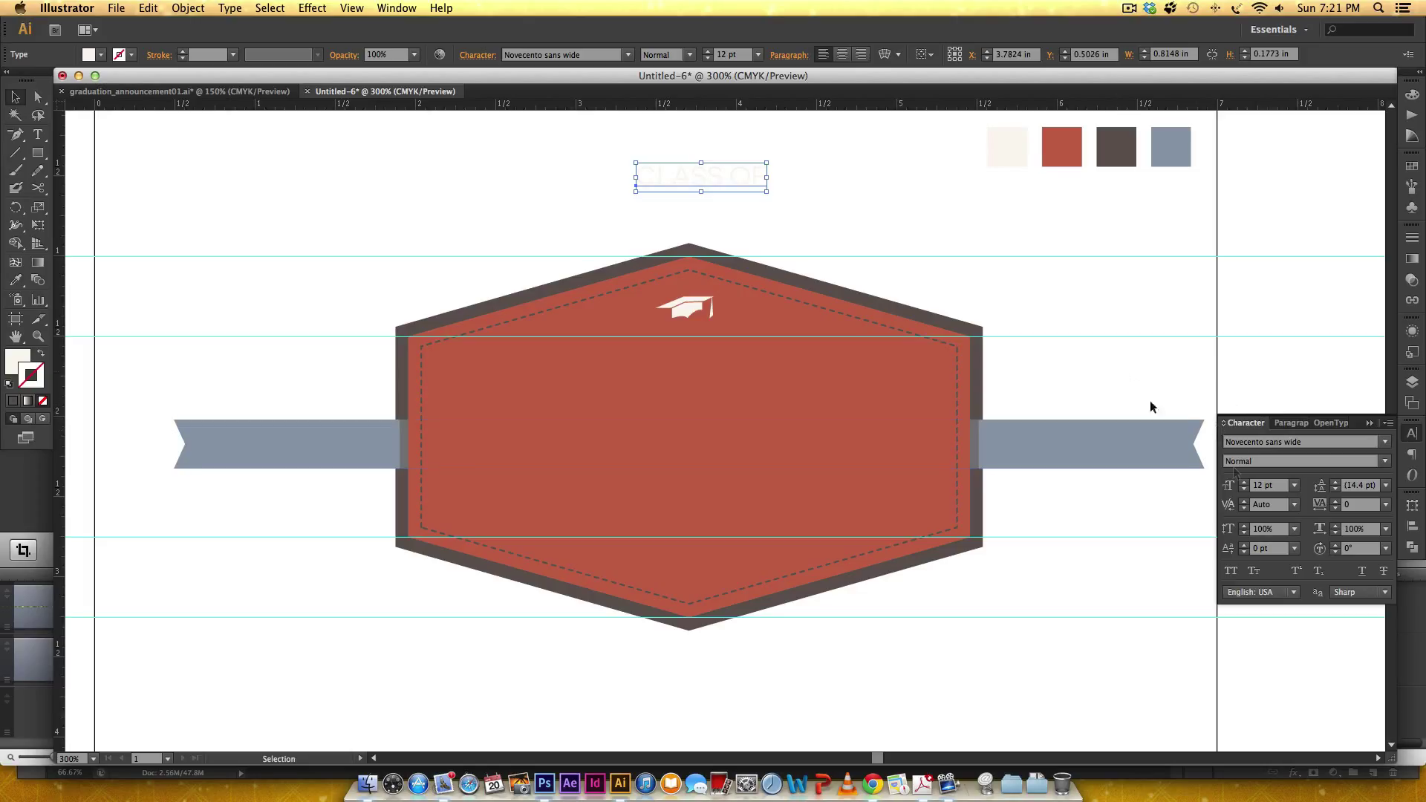
Set the "CLASS OF" text to 11 pt with a tracking of 200
{"action": "left_click", "coordinate": [1269, 485]}
{"action": "type", "text": "11"}
{"action": "key", "text": "Return"}
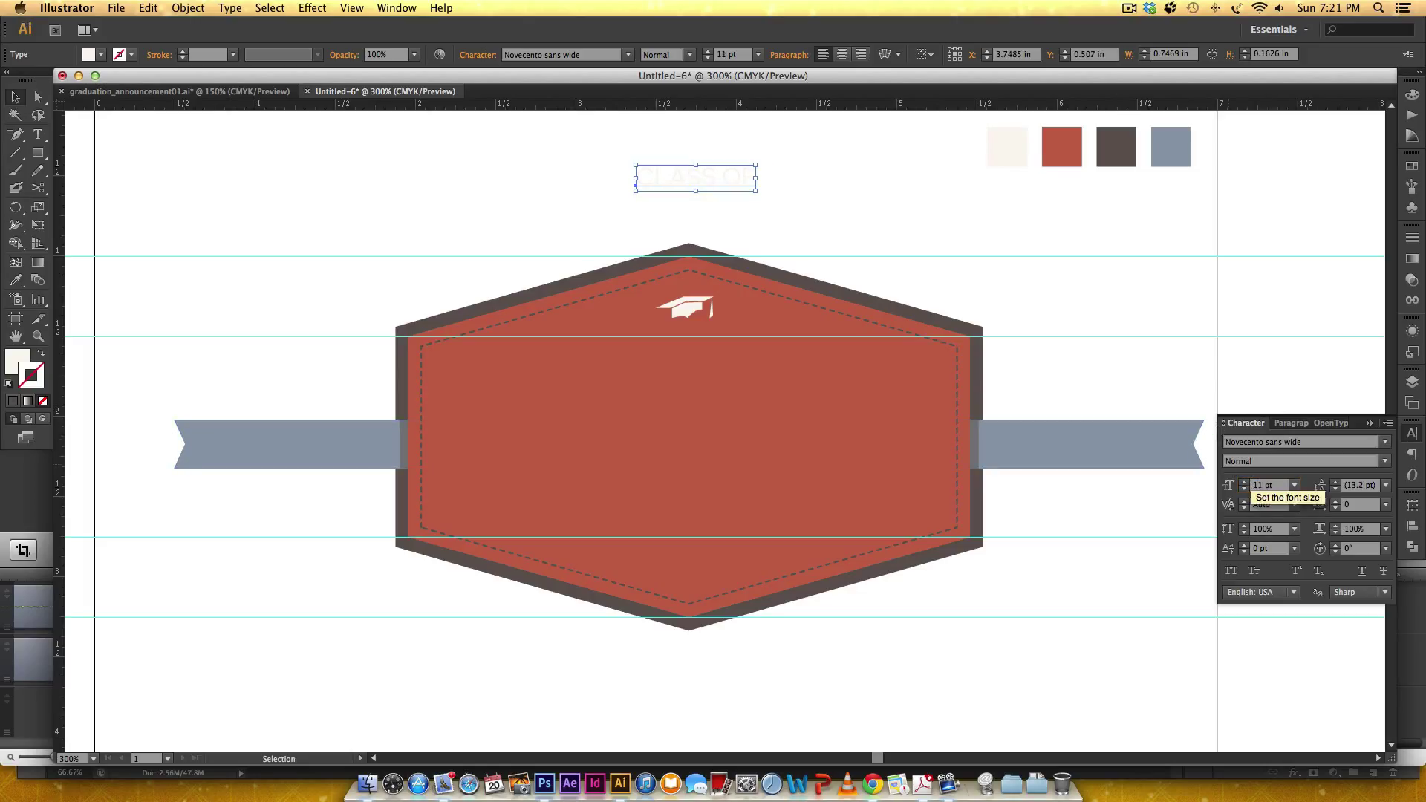
{"action": "left_click", "coordinate": [1333, 506]}
{"action": "type", "text": "200"}
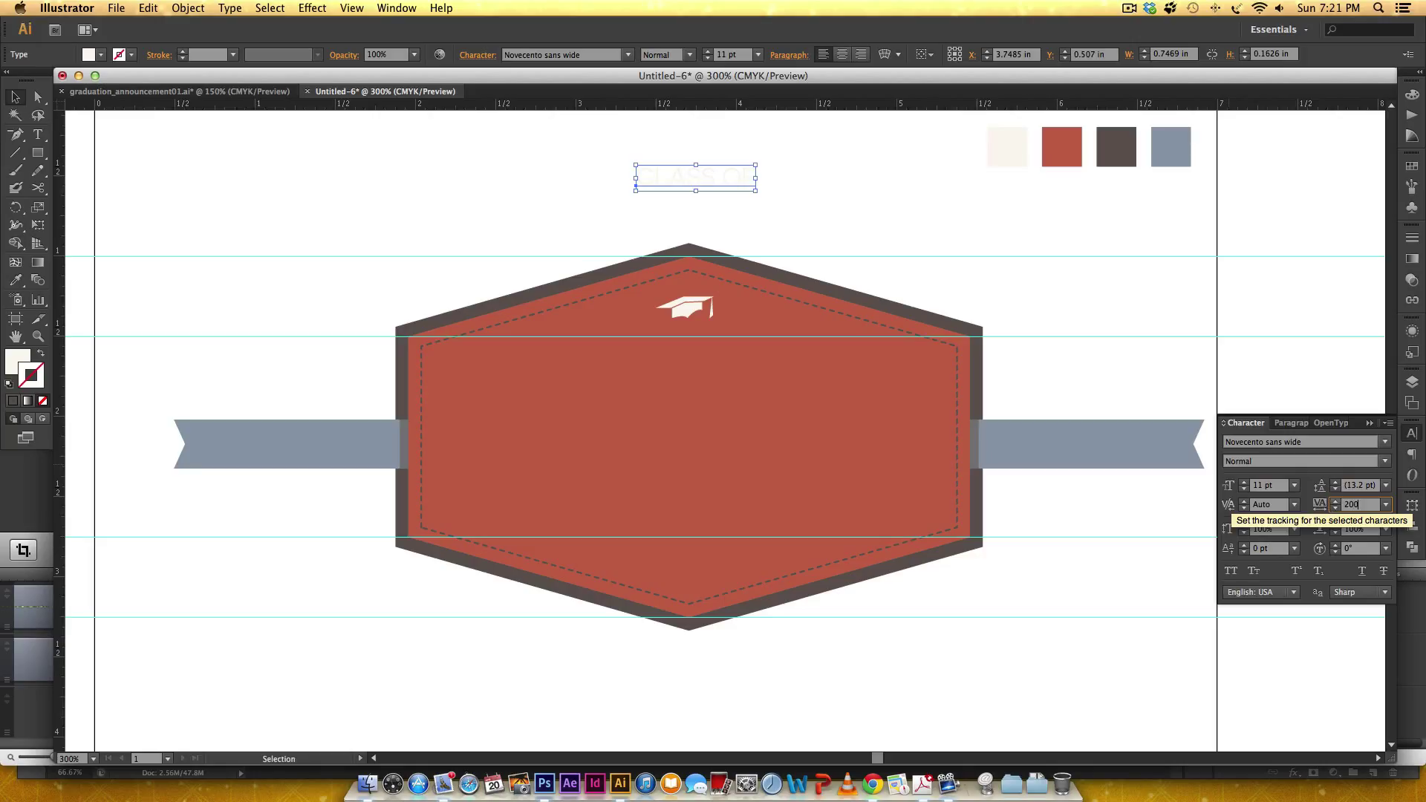
{"action": "key", "text": "Return"}
Move the "CLASS OF" text into the red hexagon and centre it just below the graduation cap
{"action": "left_click_drag", "start_coordinate": [771, 182], "coordinate": [734, 350]}
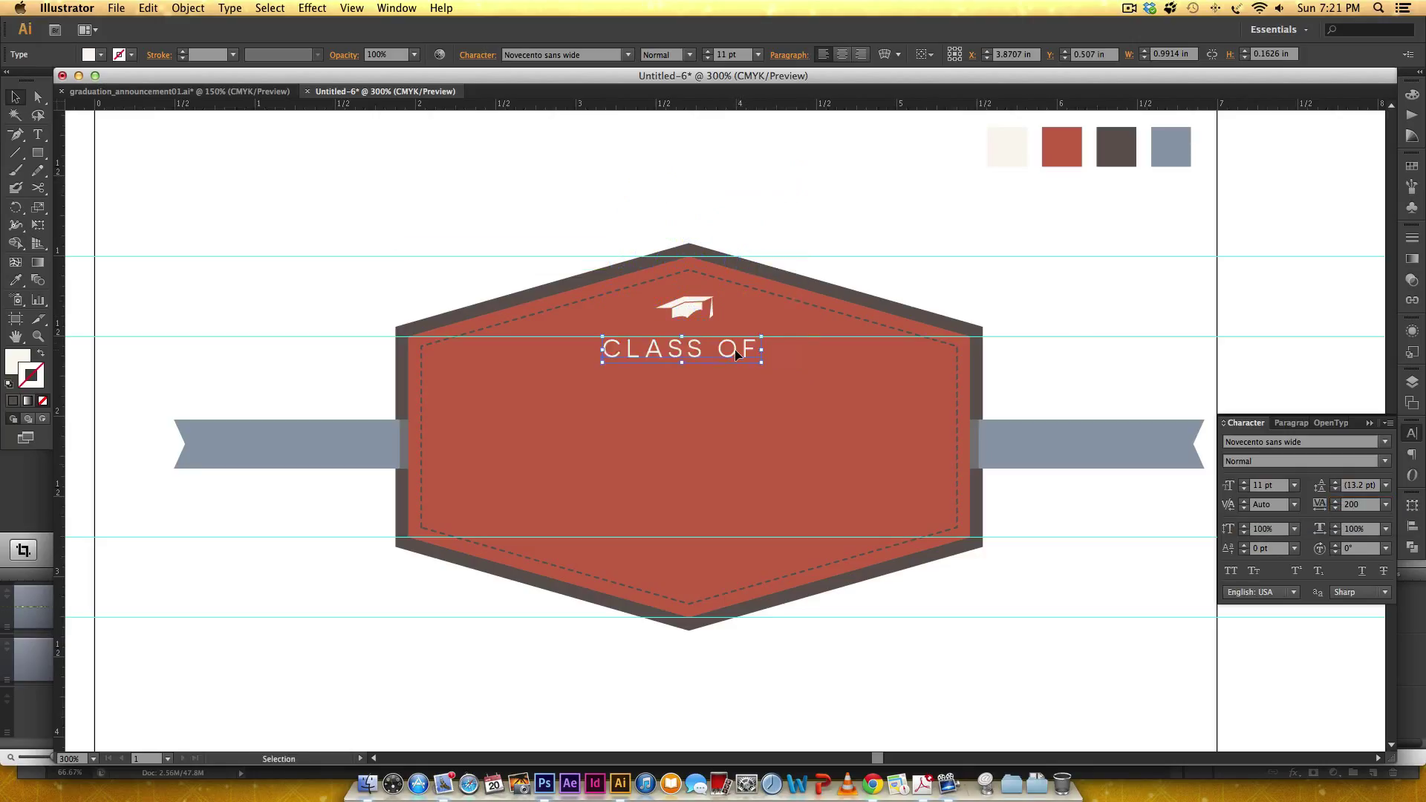
{"action": "key", "text": "Right"}
{"action": "key", "text": "Right"}
{"action": "key", "text": "Right"}
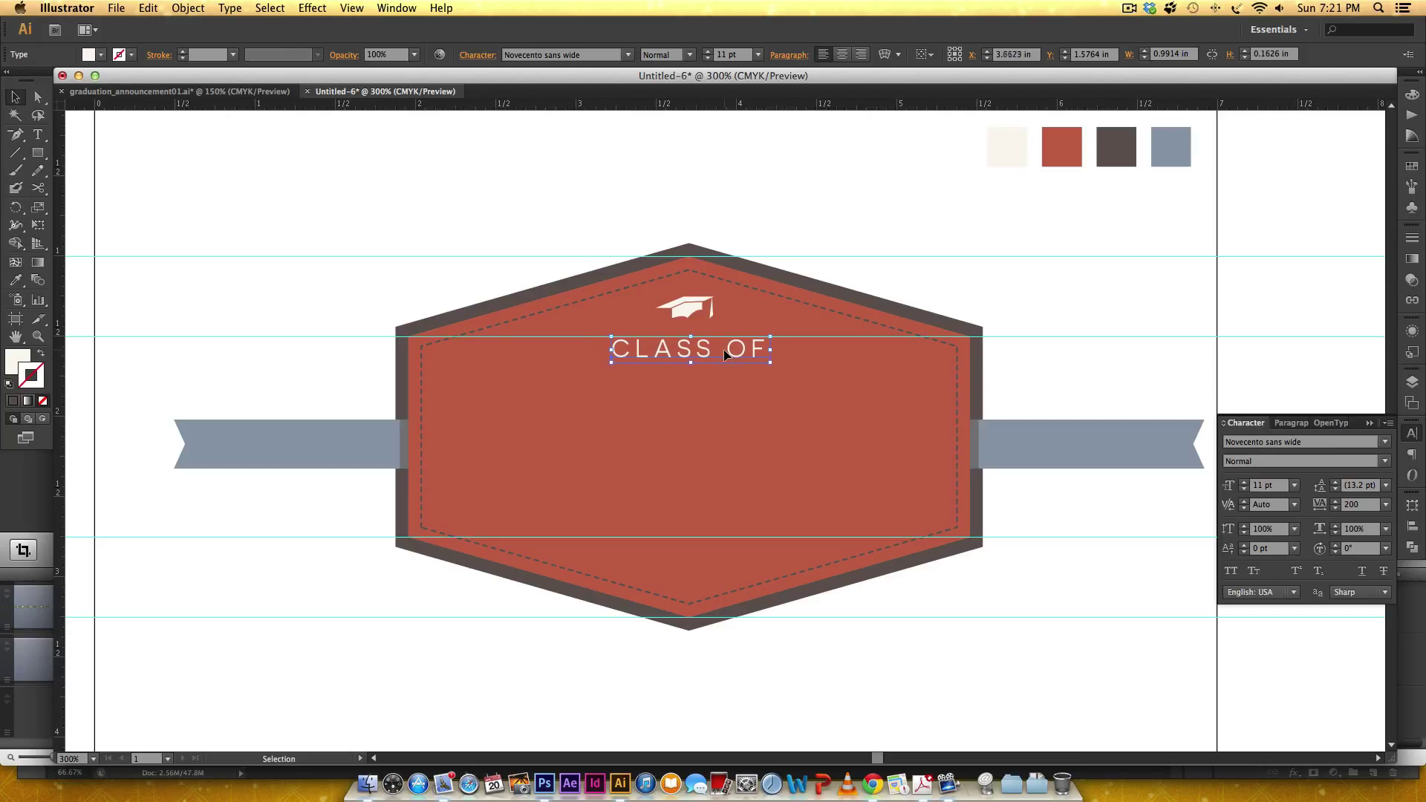
{"action": "left_click", "coordinate": [885, 274]}
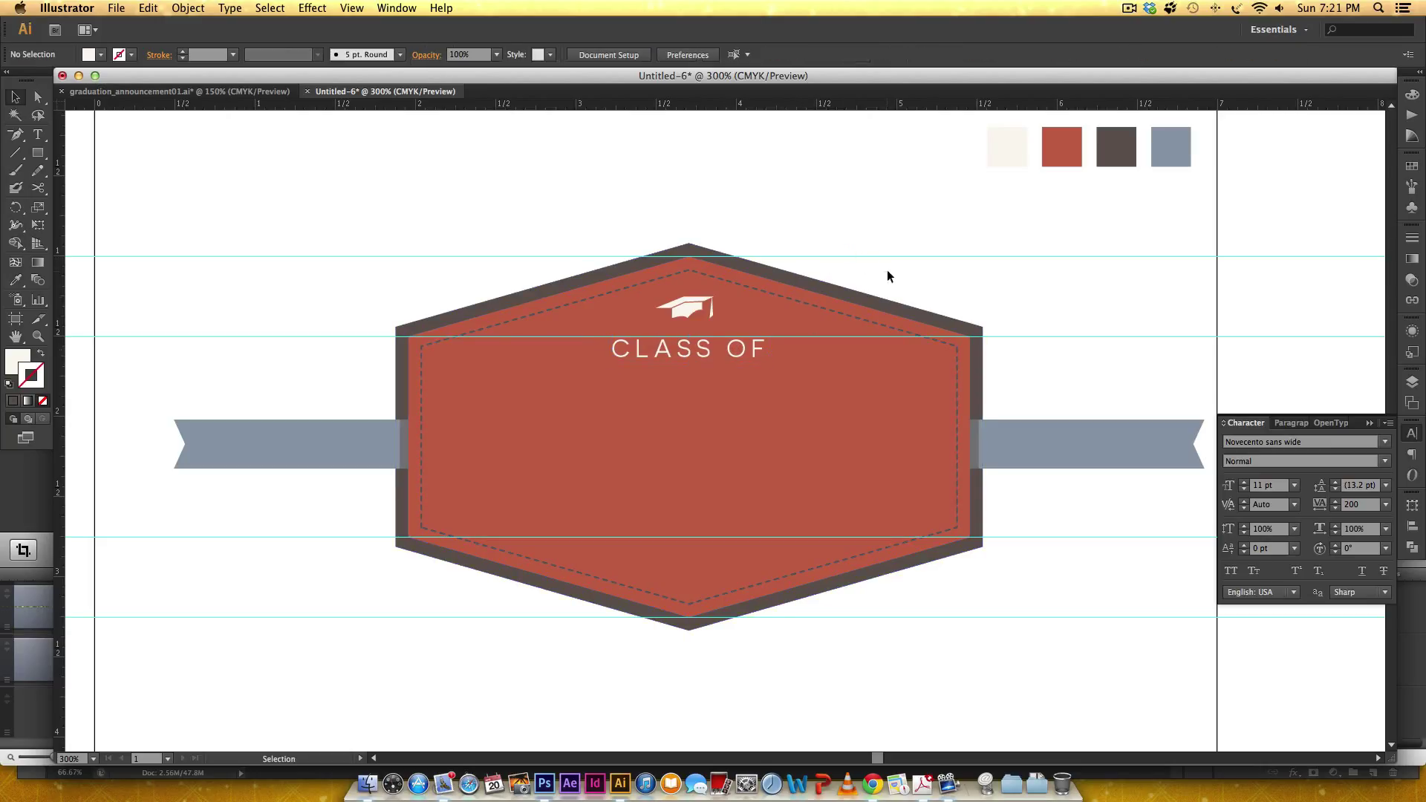
Duplicate the "CLASS OF" text onto the left part of the banner, reword it as "TWENTY" and centre it there
{"action": "left_click_drag", "start_coordinate": [743, 352], "coordinate": [192, 422]}
{"action": "double_click", "coordinate": [357, 445]}
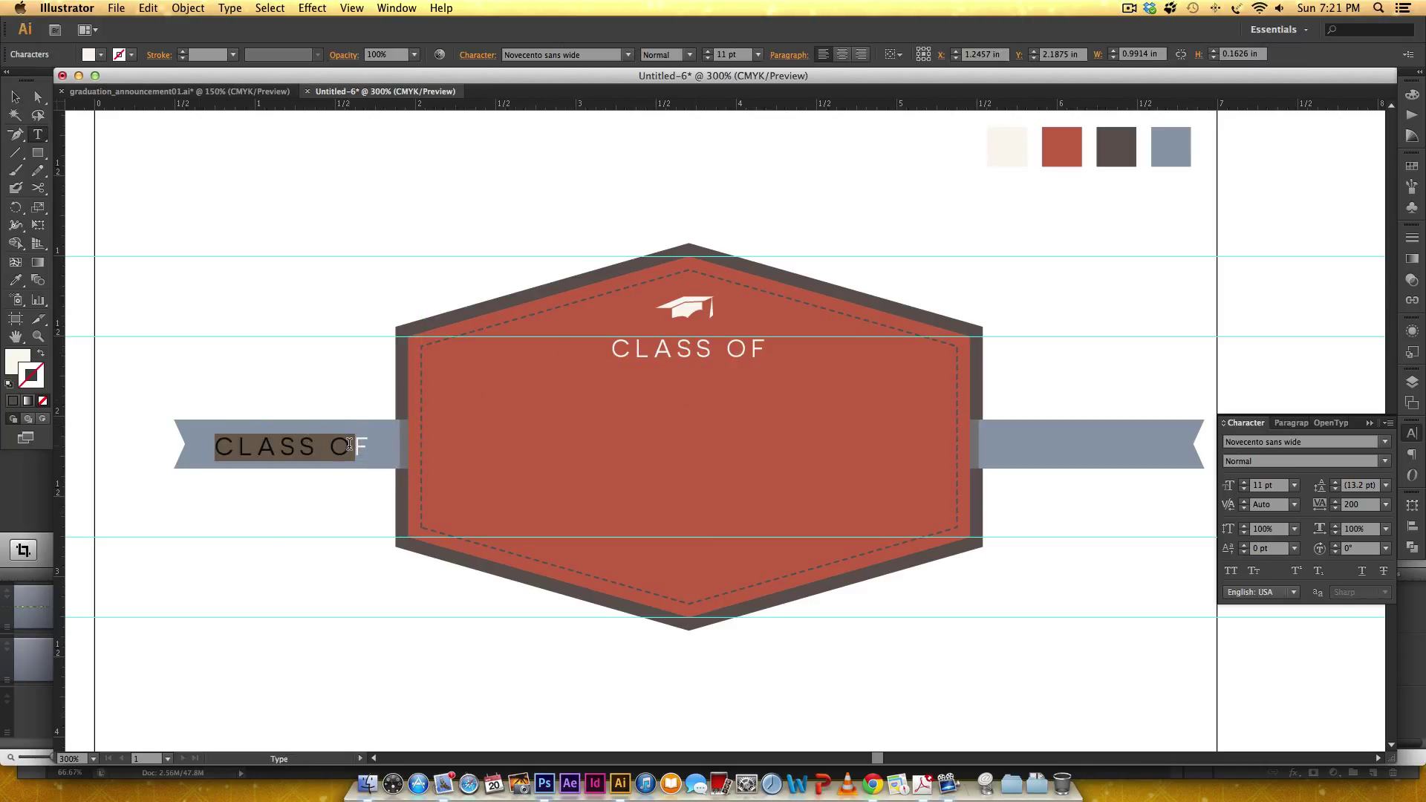
{"action": "key", "text": "BackSpace"}
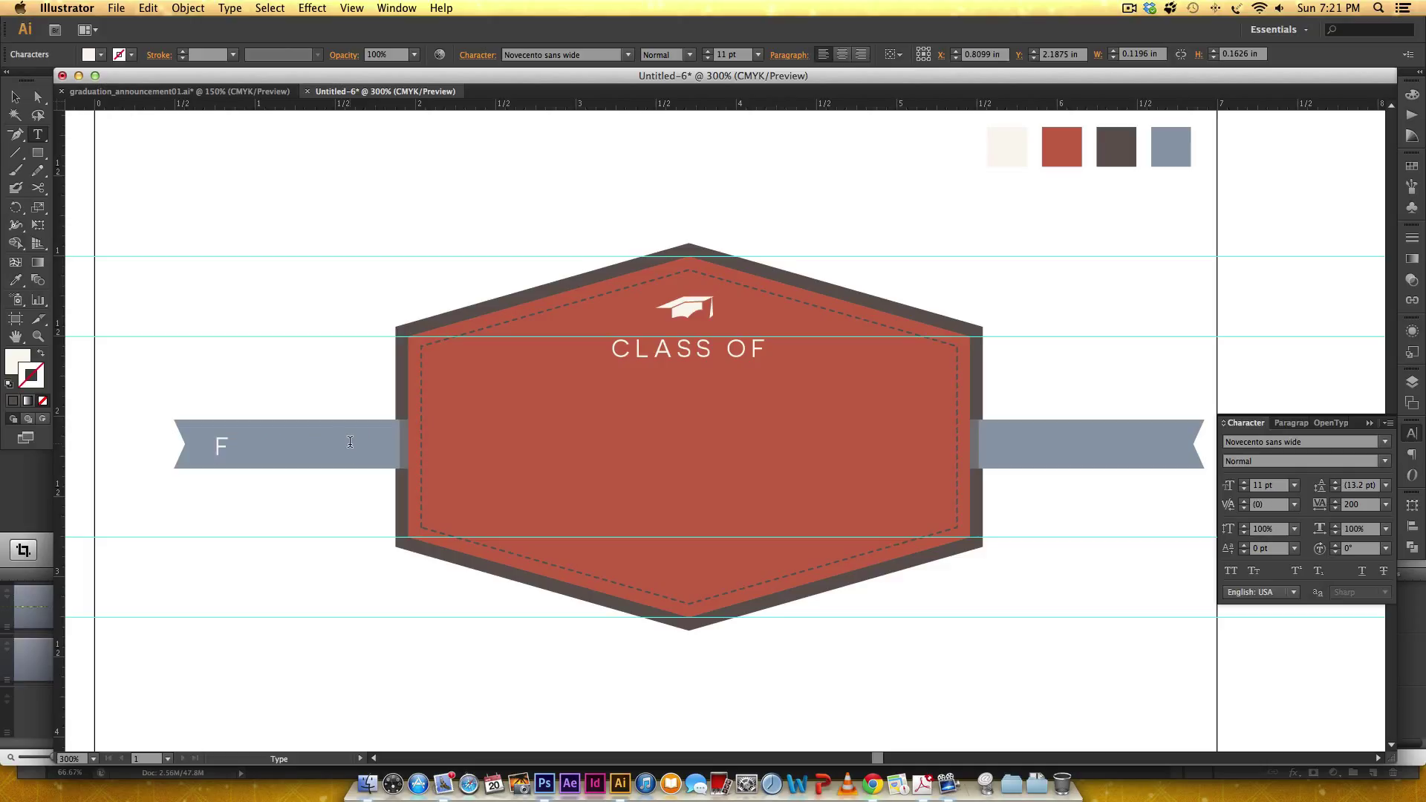
{"action": "key", "text": "Delete"}
{"action": "type", "text": "TWENTY"}
{"action": "left_click", "coordinate": [15, 97]}
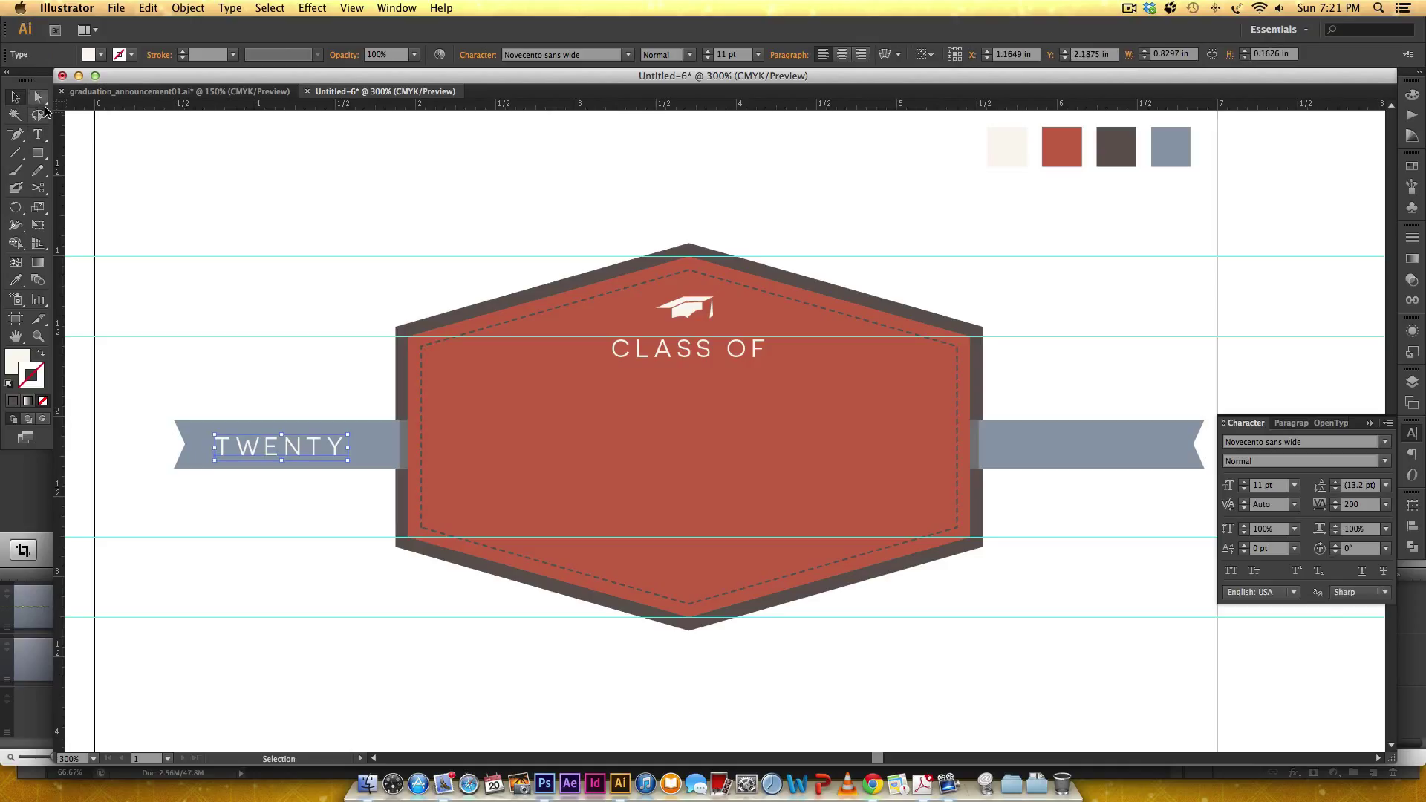
{"action": "key", "text": "Right"}
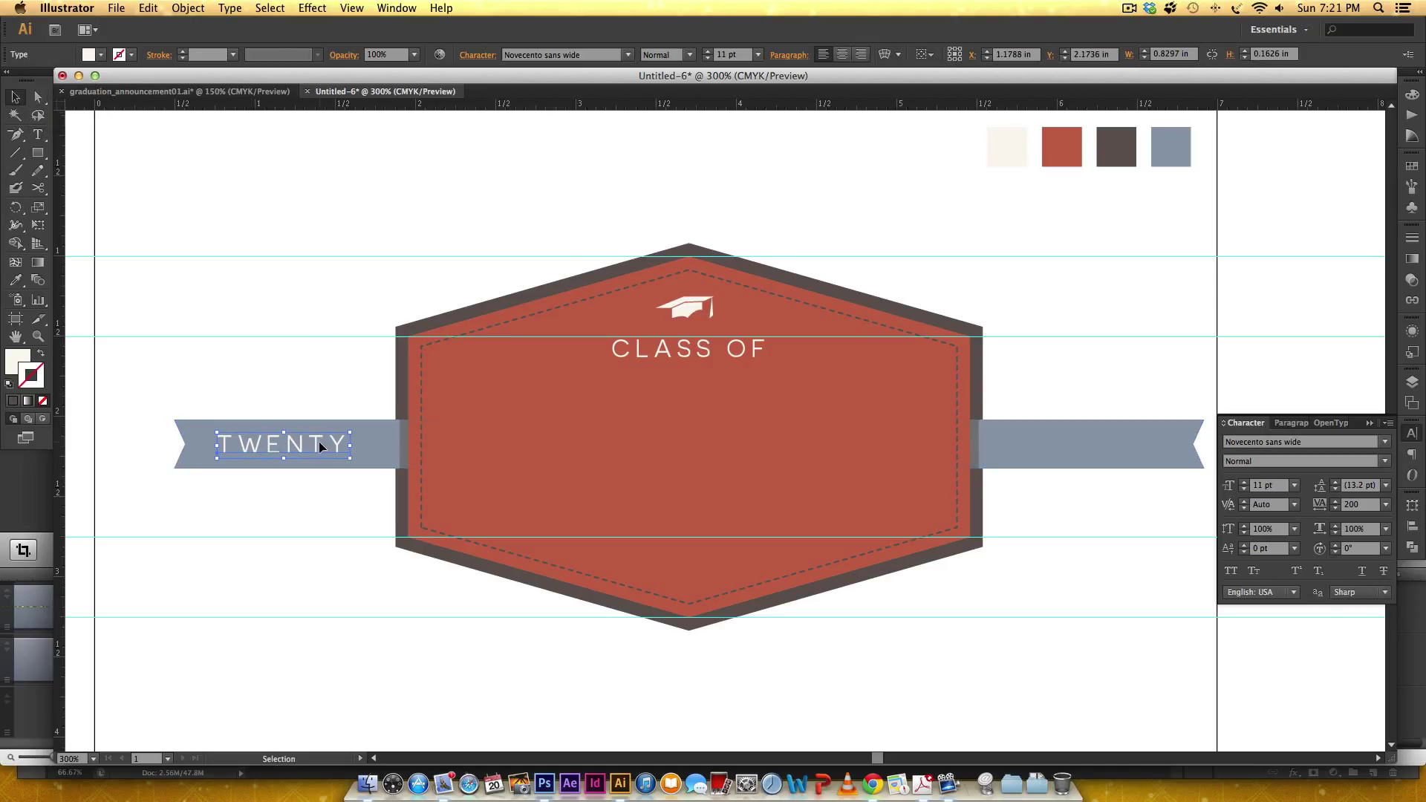
Duplicate "TWENTY" onto the right part of the banner, reword it as "SIXTEEN" and adjust its position
{"action": "left_click_drag", "start_coordinate": [321, 444], "coordinate": [1015, 439]}
{"action": "double_click", "coordinate": [1132, 447]}
{"action": "type", "text": "SIXTEEN"}
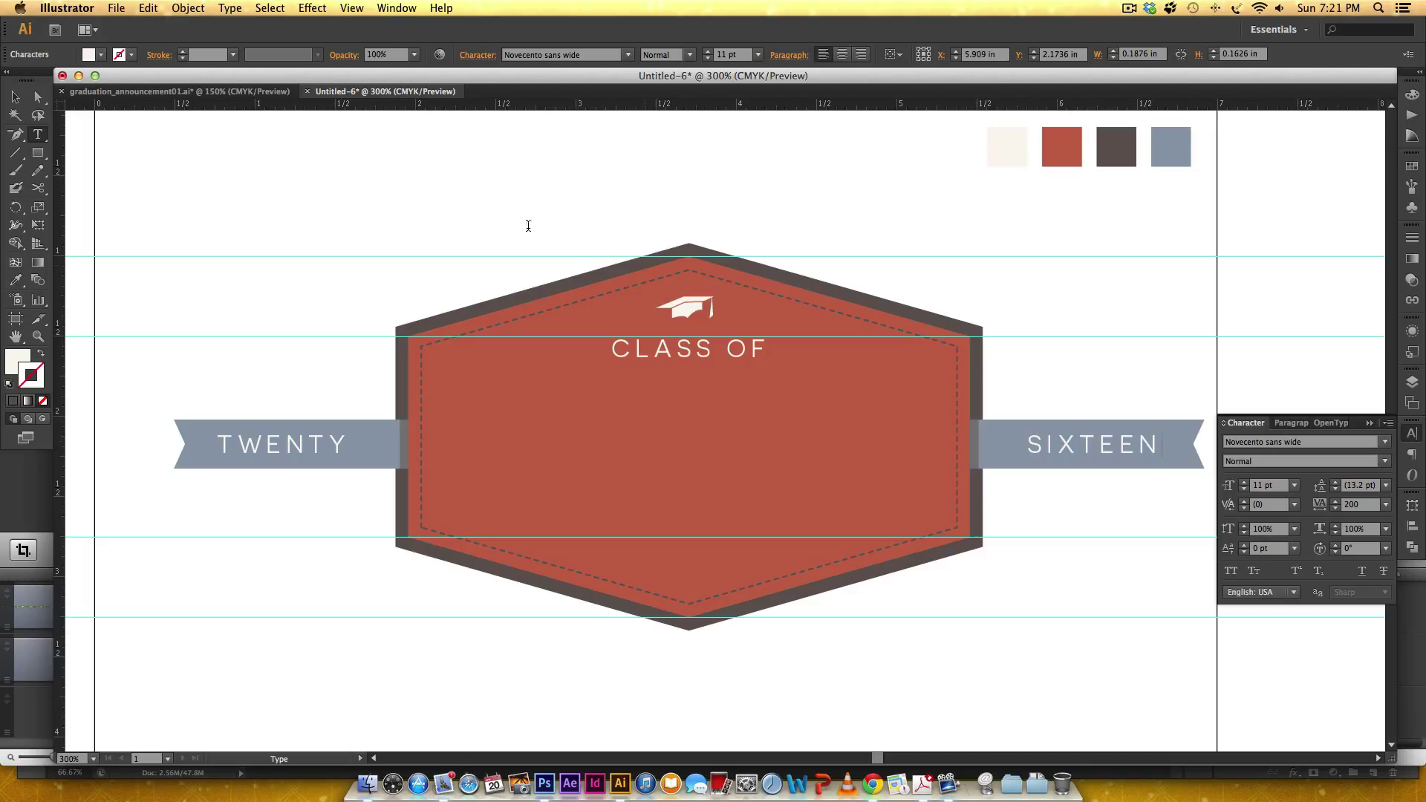
{"action": "key", "text": "Escape"}
{"action": "left_click", "coordinate": [801, 217]}
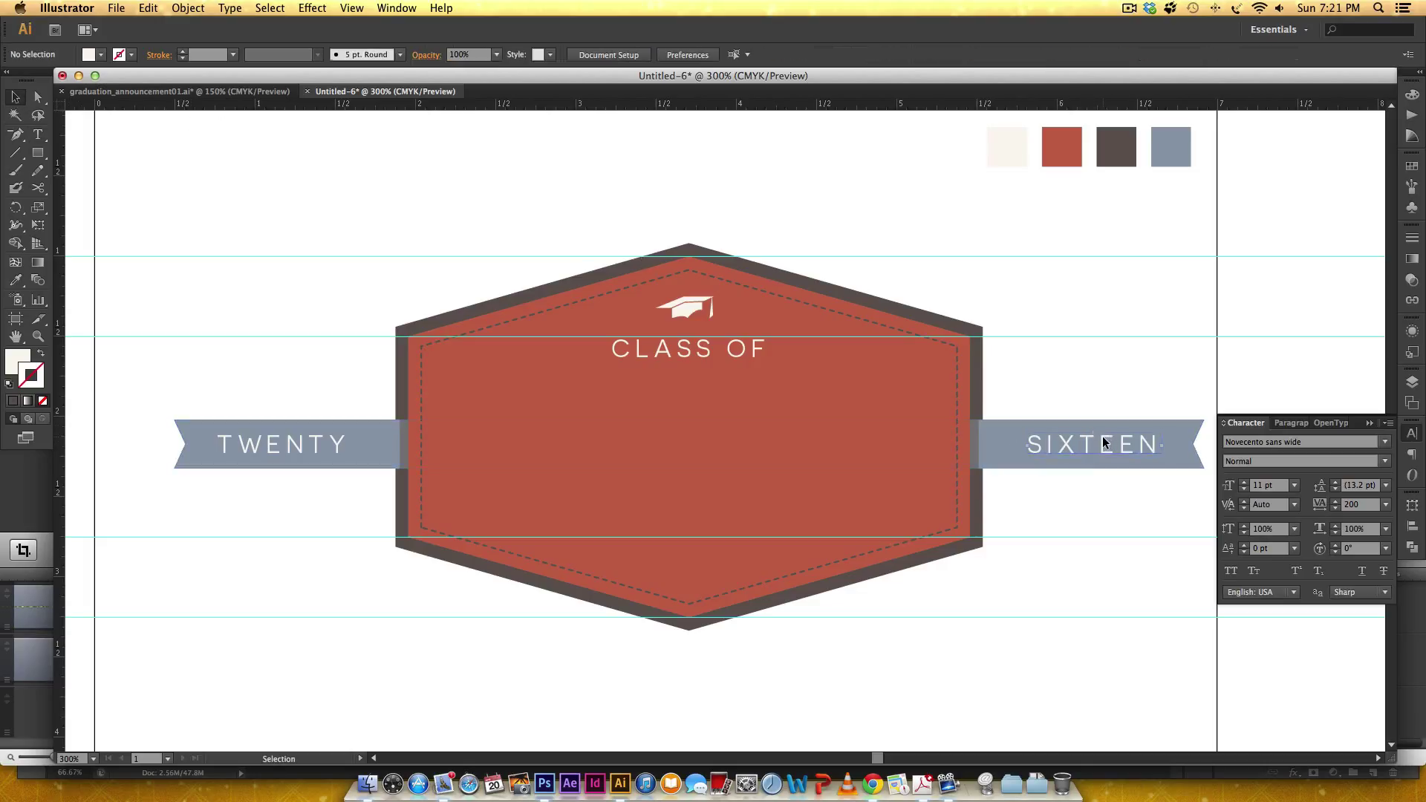
{"action": "left_click", "coordinate": [1103, 437]}
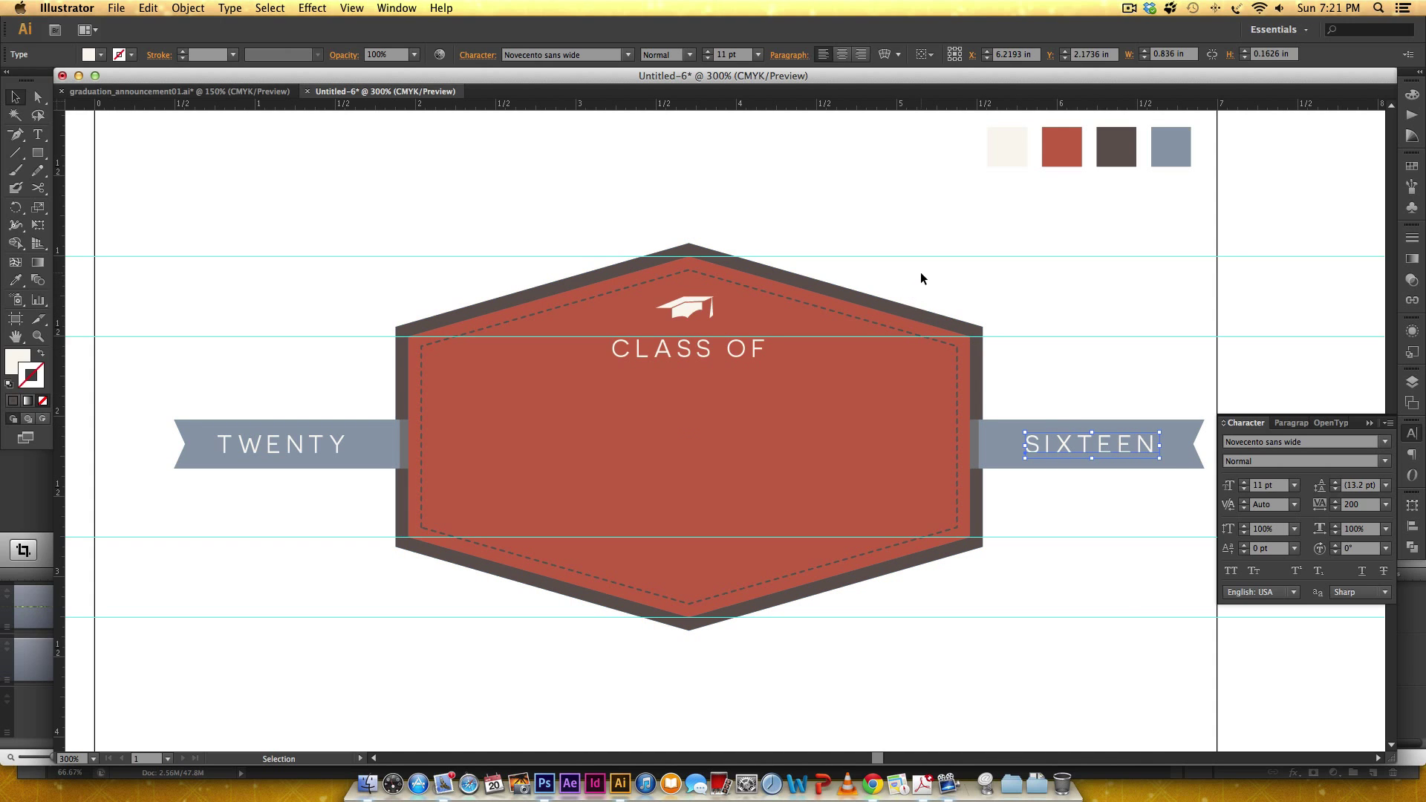
Recolour both "TWENTY" and "SIXTEEN" with the dark brown swatch
{"action": "left_click", "coordinate": [328, 446], "text": "shift"}
{"action": "key", "text": "i"}
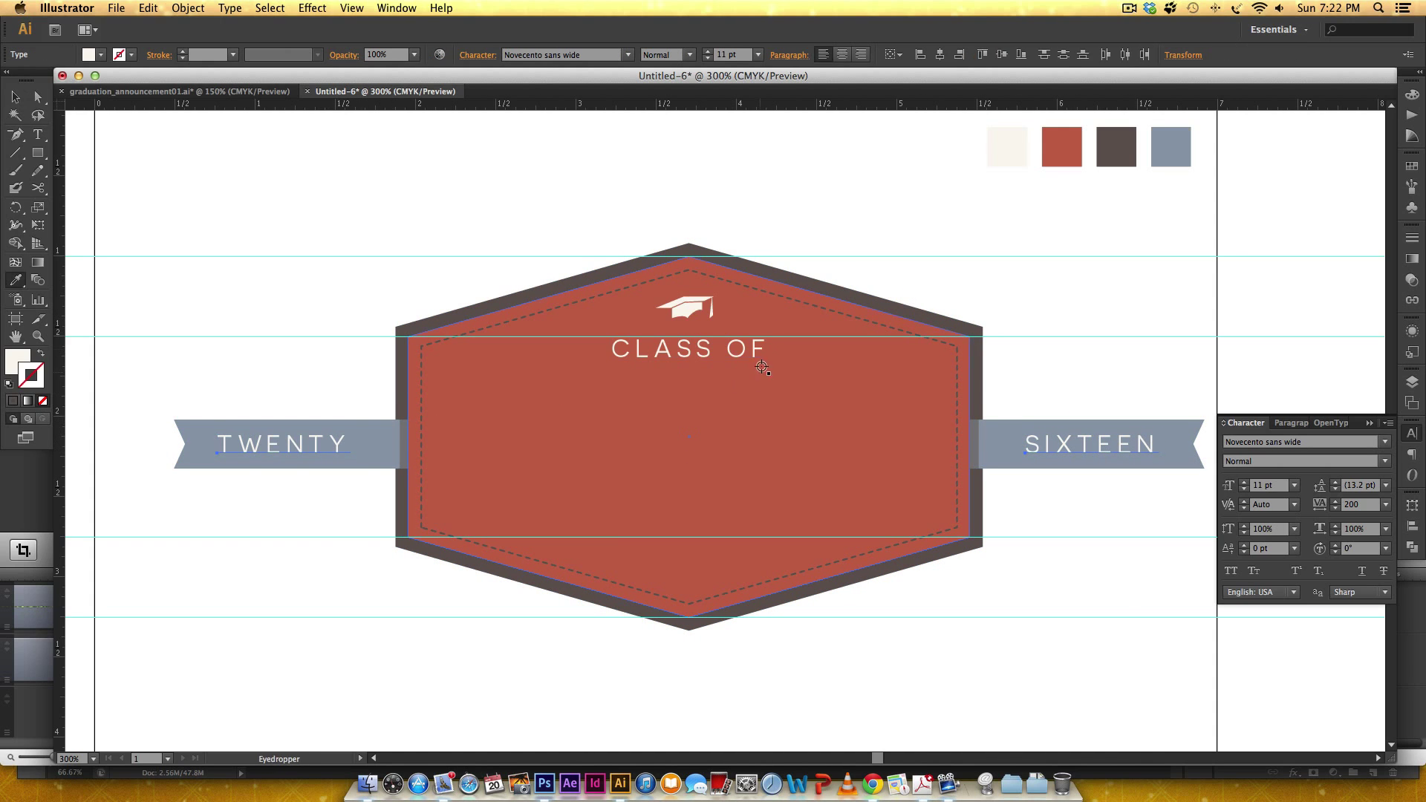
{"action": "left_click", "coordinate": [1107, 153]}
{"action": "key", "text": "v"}
{"action": "left_click", "coordinate": [1032, 327]}
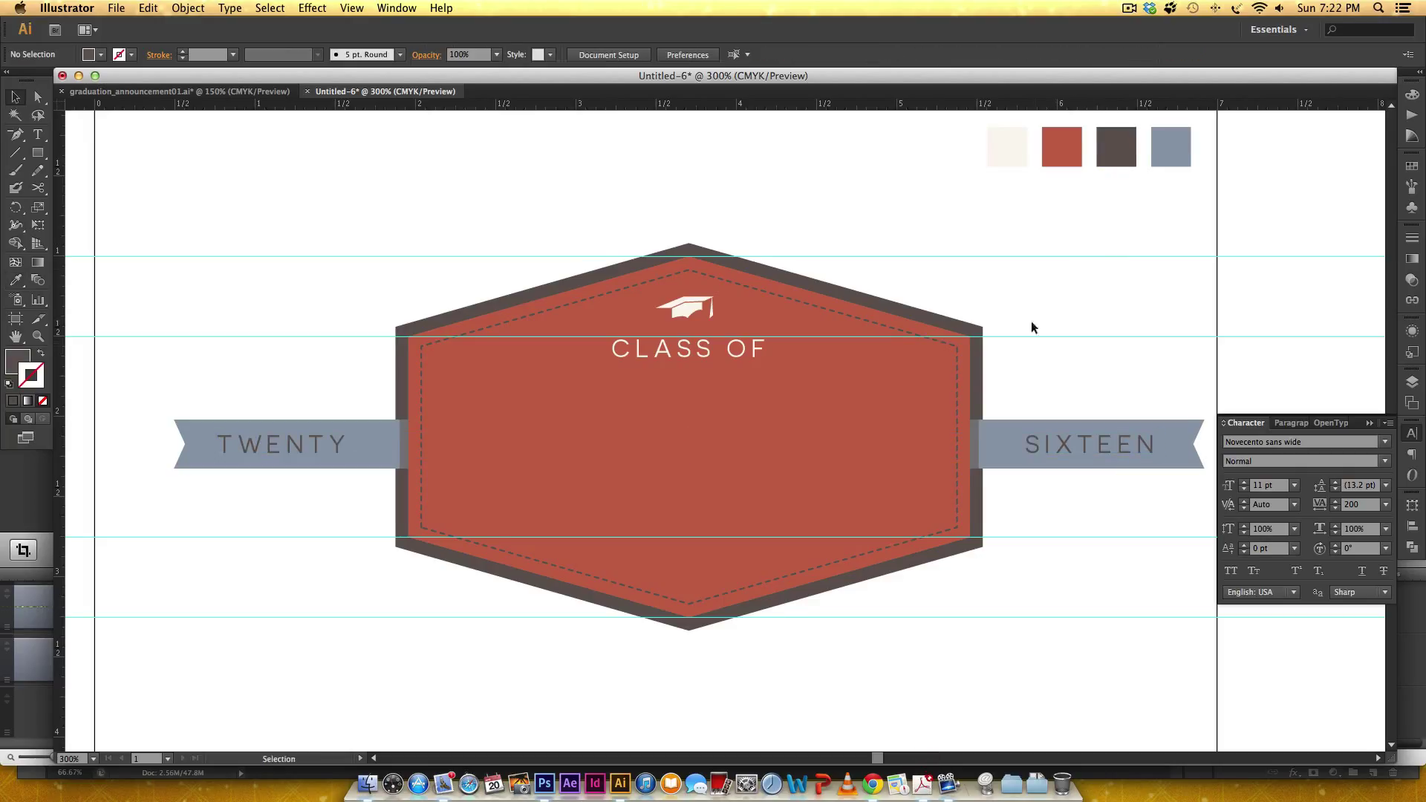
Check the ribbon's end shadows in graduation_announcement01.ai and duplicate the blue banner into the empty area below the badge
{"action": "scroll", "coordinate": [1040, 356], "scroll_direction": "down", "scroll_amount": 3}
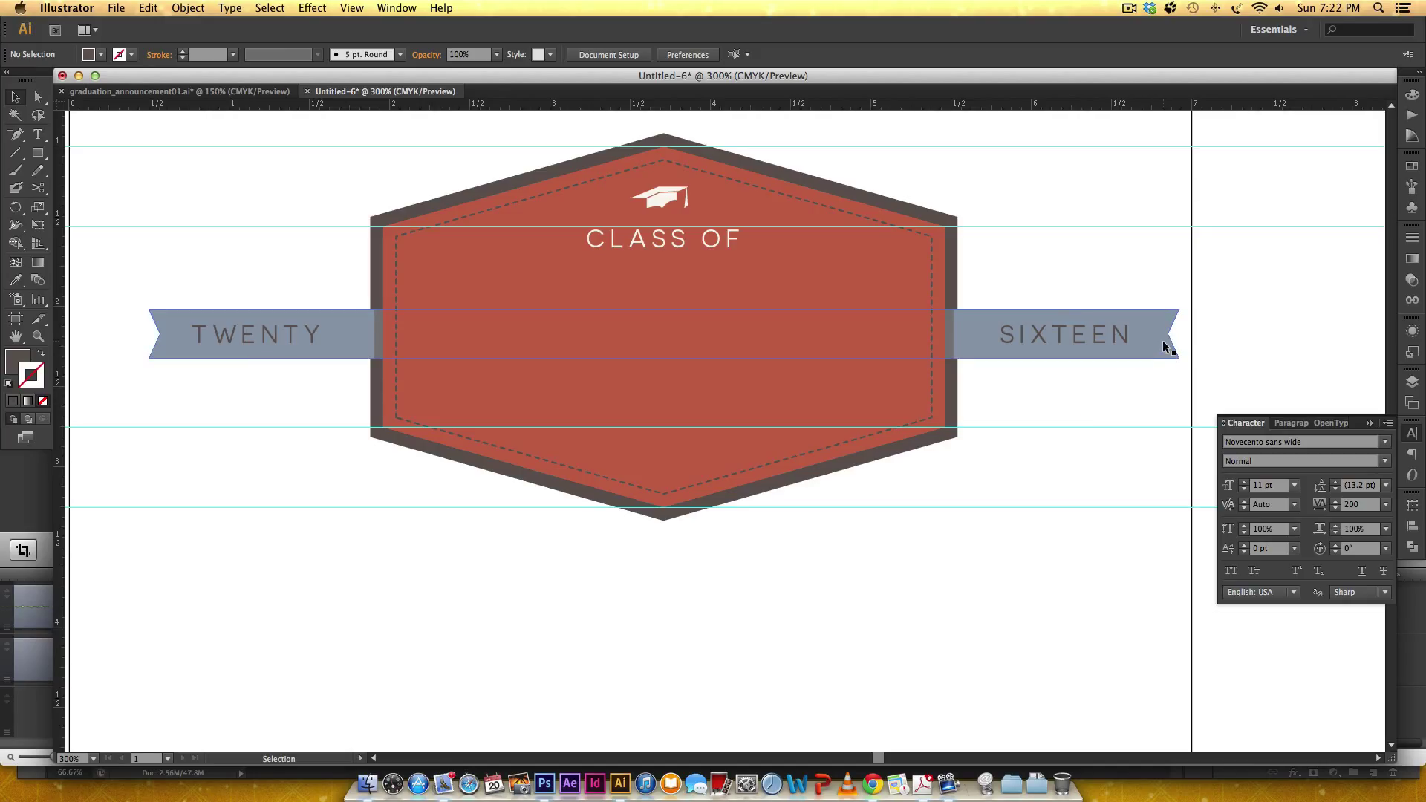
{"action": "key", "text": "super+grave"}
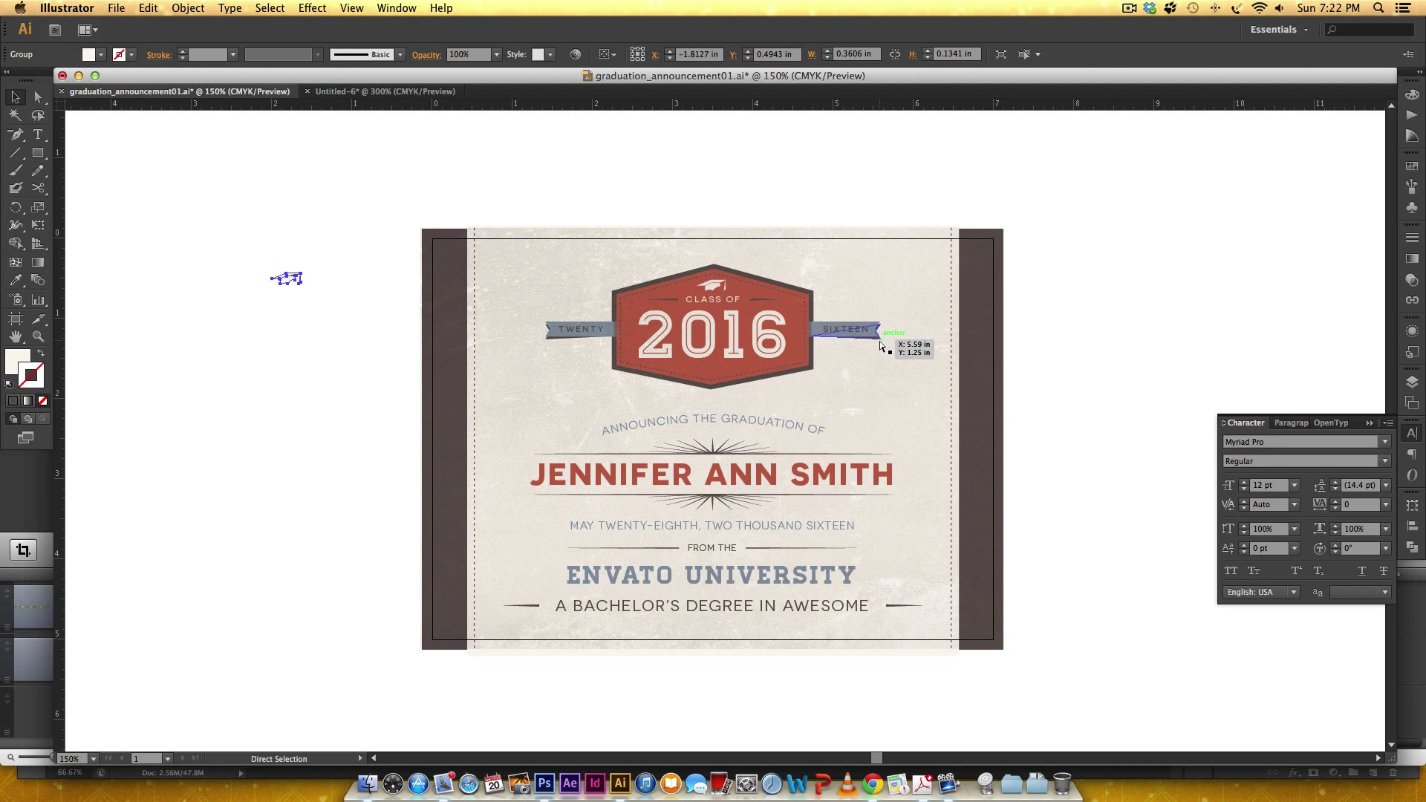
{"action": "key", "text": "super+equal"}
{"action": "key", "text": "super+equal"}
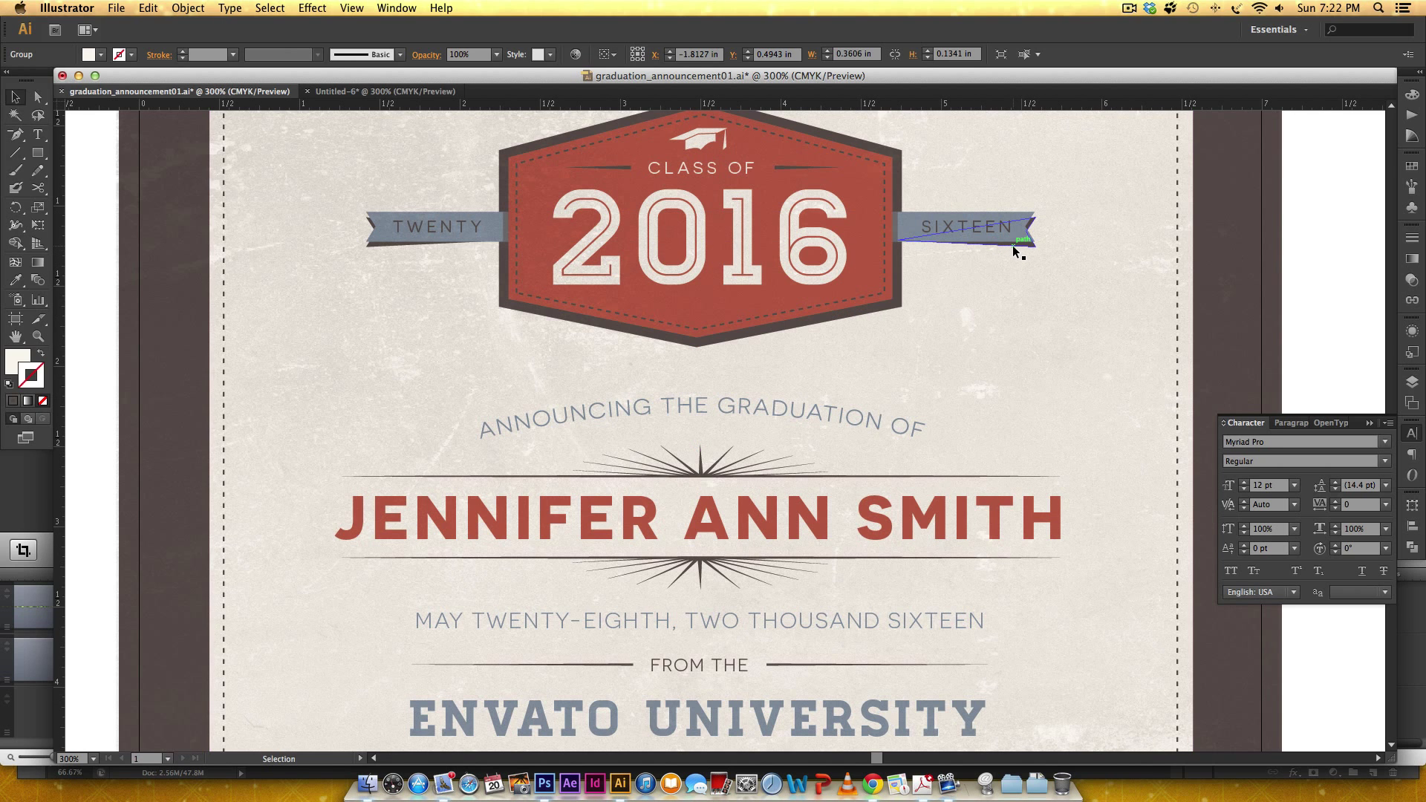
{"action": "left_click", "coordinate": [396, 94]}
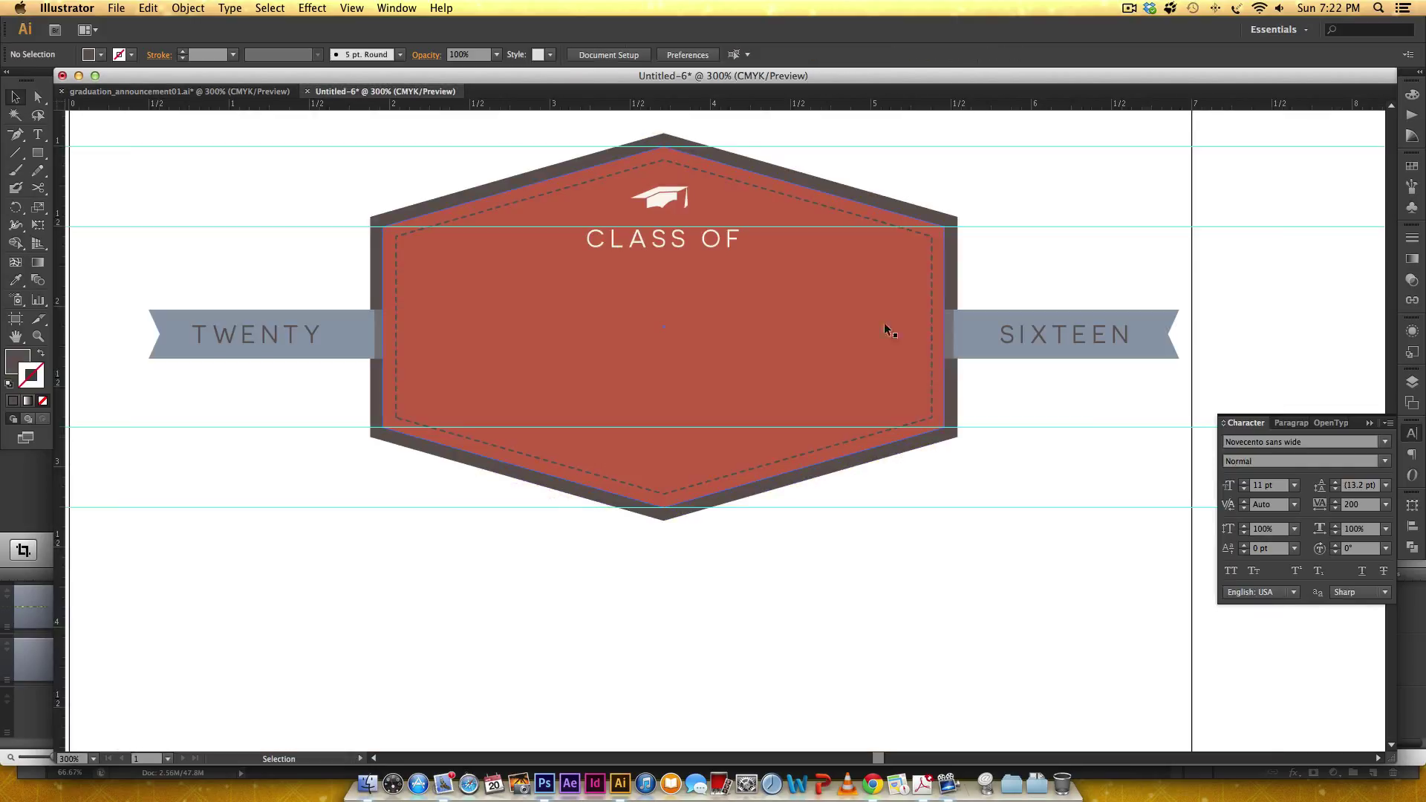
{"action": "scroll", "coordinate": [1060, 522], "scroll_direction": "down", "scroll_amount": 2}
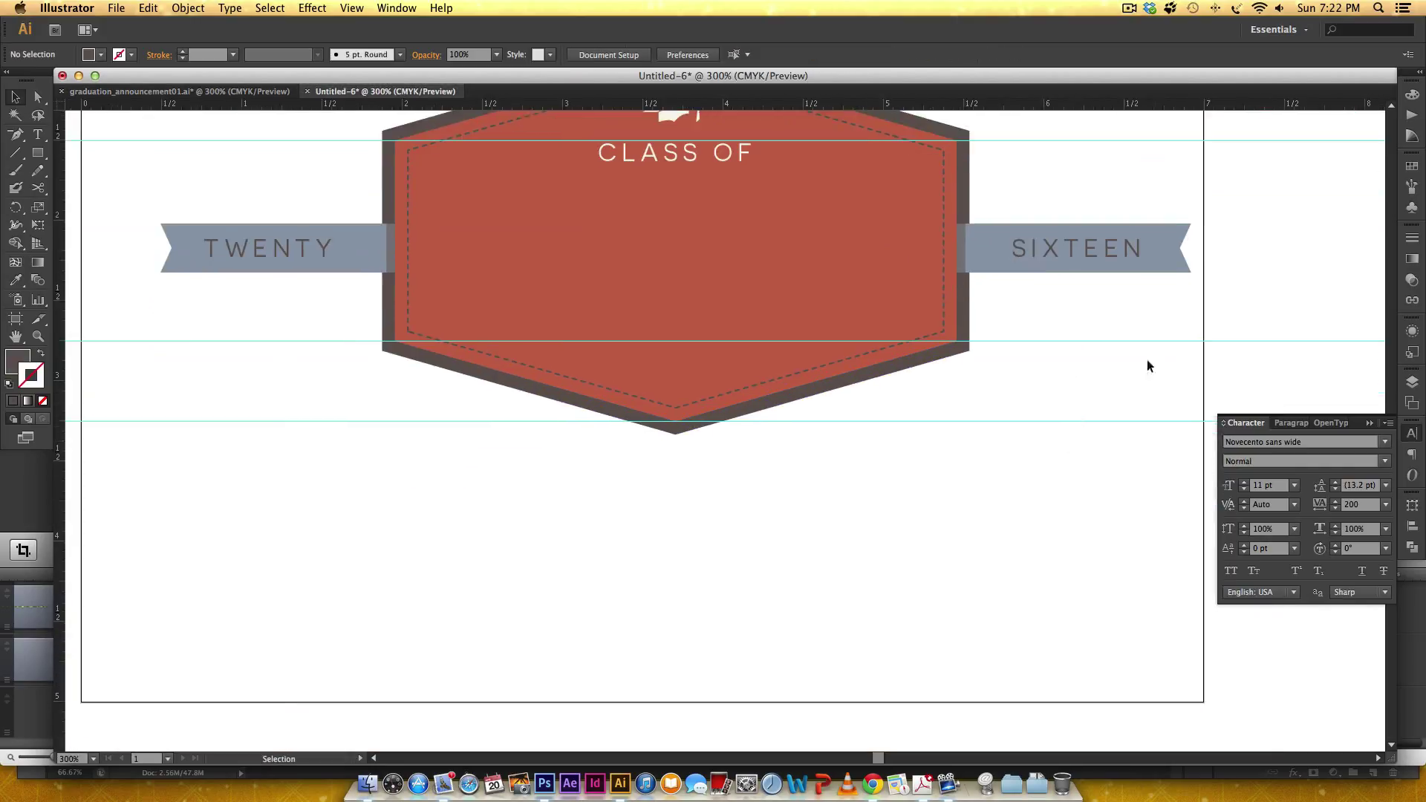
{"action": "left_click", "coordinate": [1162, 256]}
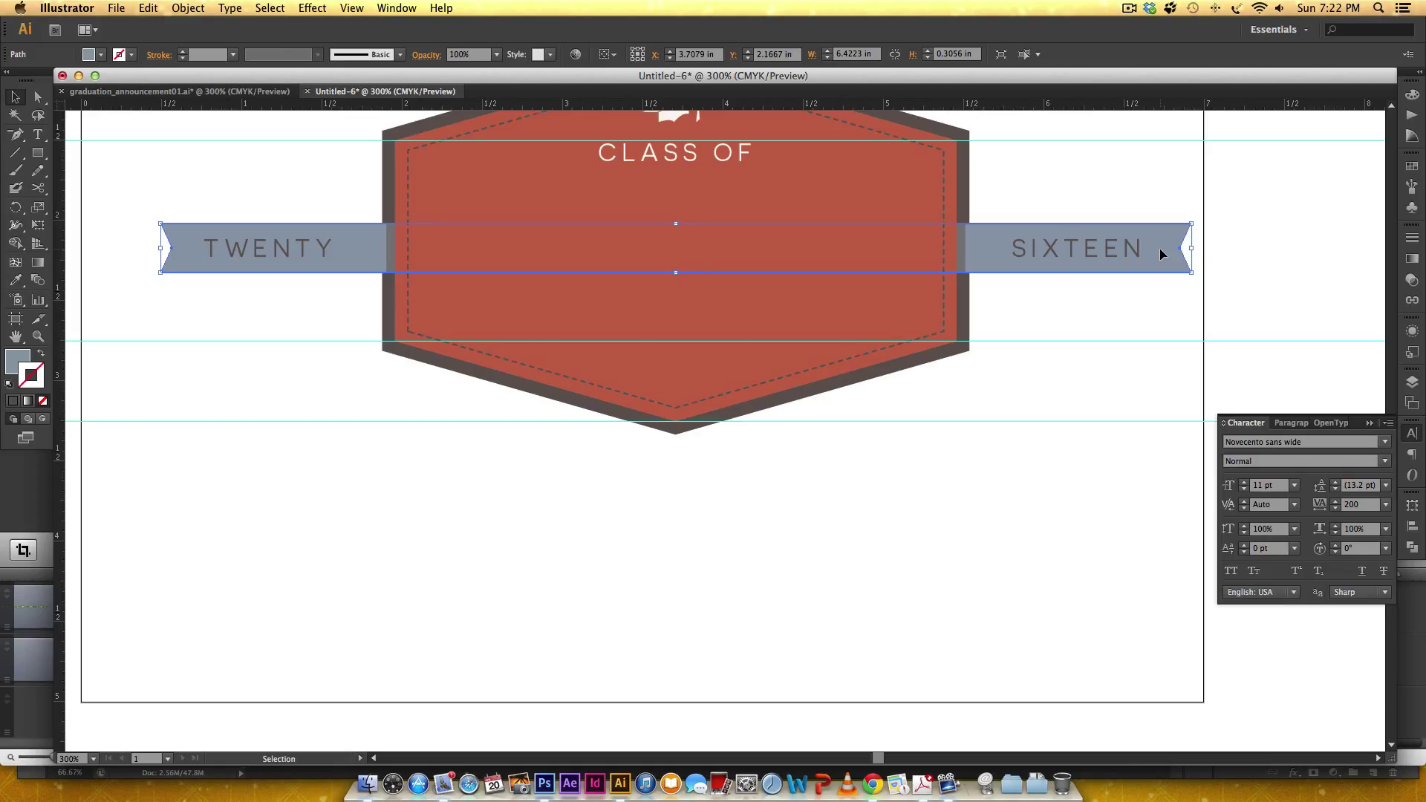
{"action": "left_click_drag", "start_coordinate": [1161, 248], "coordinate": [1172, 580]}
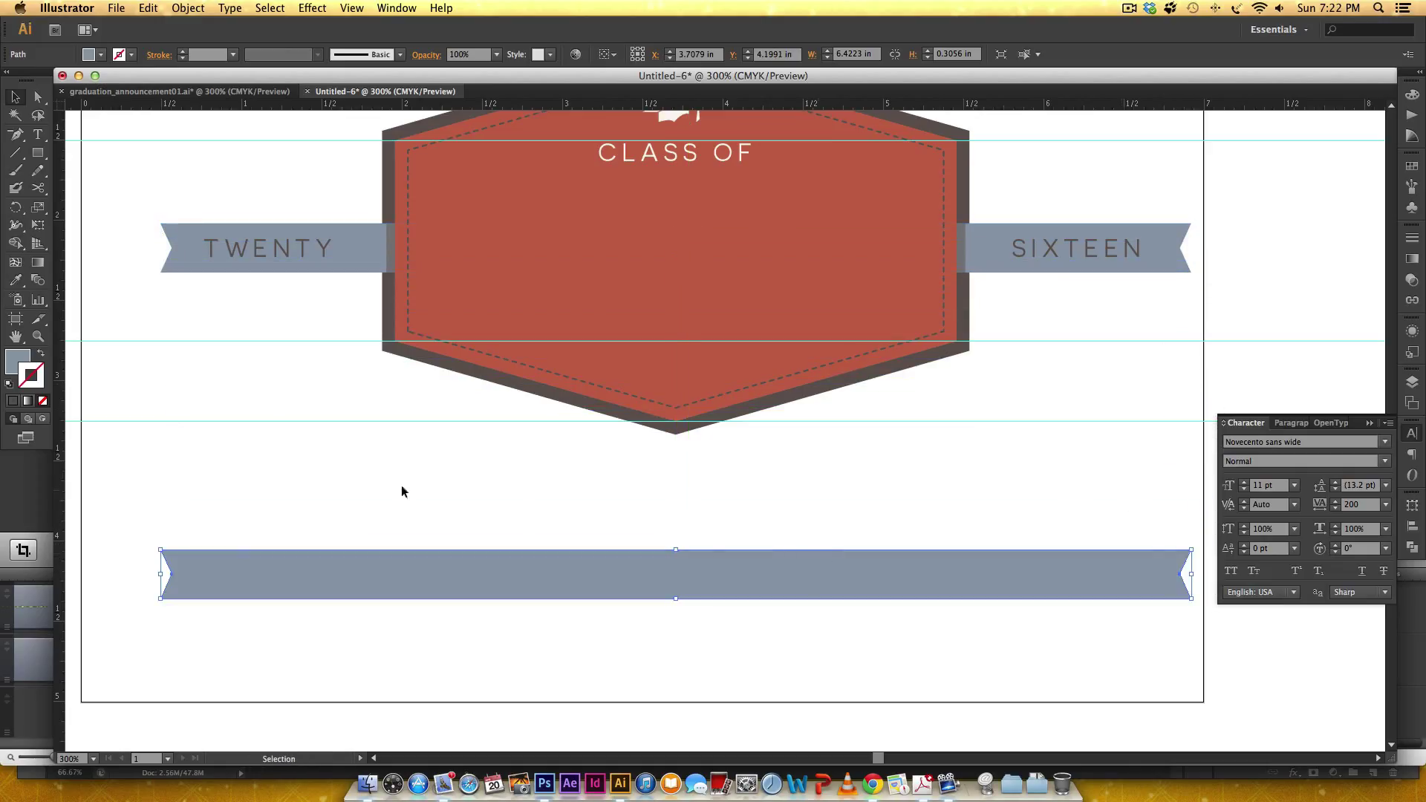
Delete the left-end anchor points of the duplicated banner, keeping only its notched right end
{"action": "key", "text": "a"}
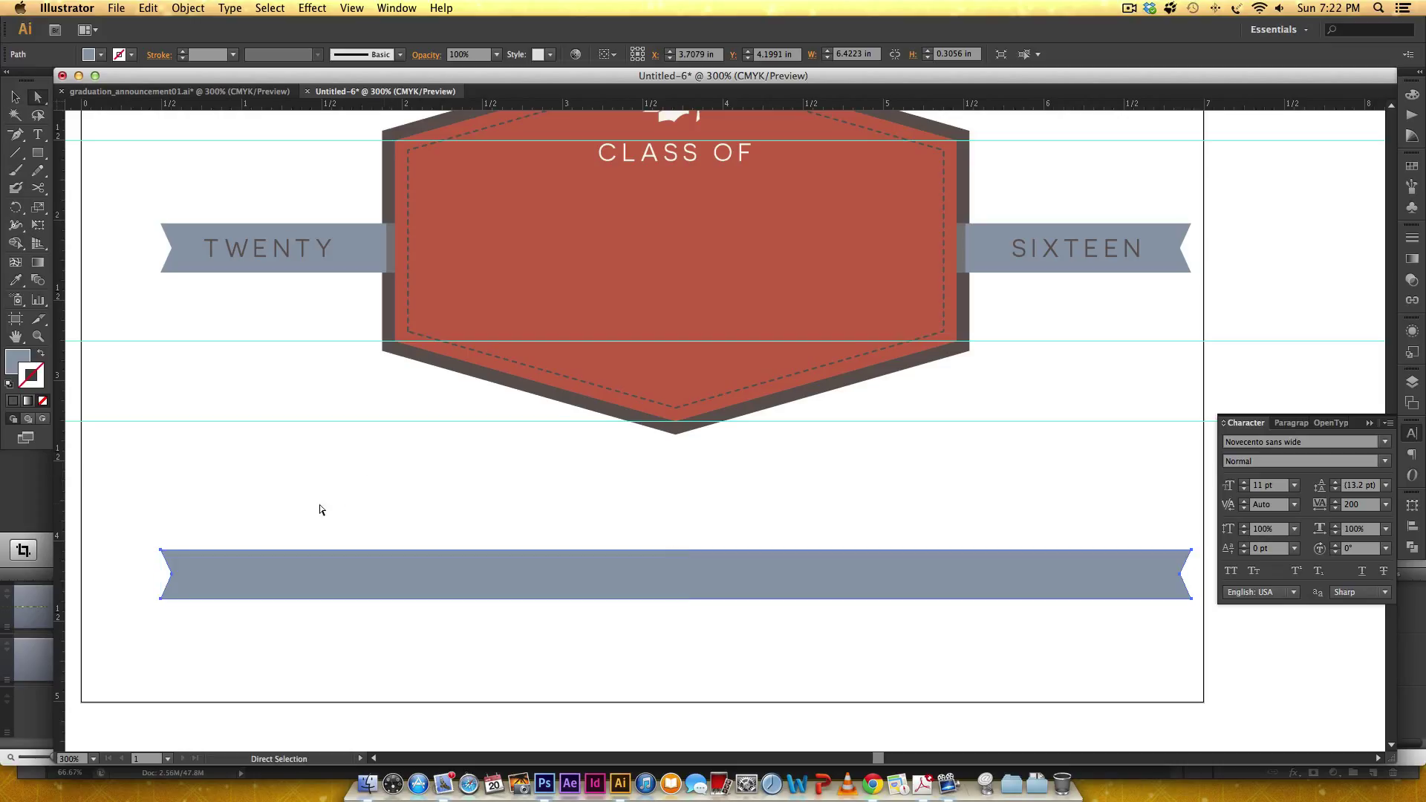
{"action": "left_click_drag", "start_coordinate": [131, 511], "coordinate": [190, 635]}
{"action": "key", "text": "Delete"}
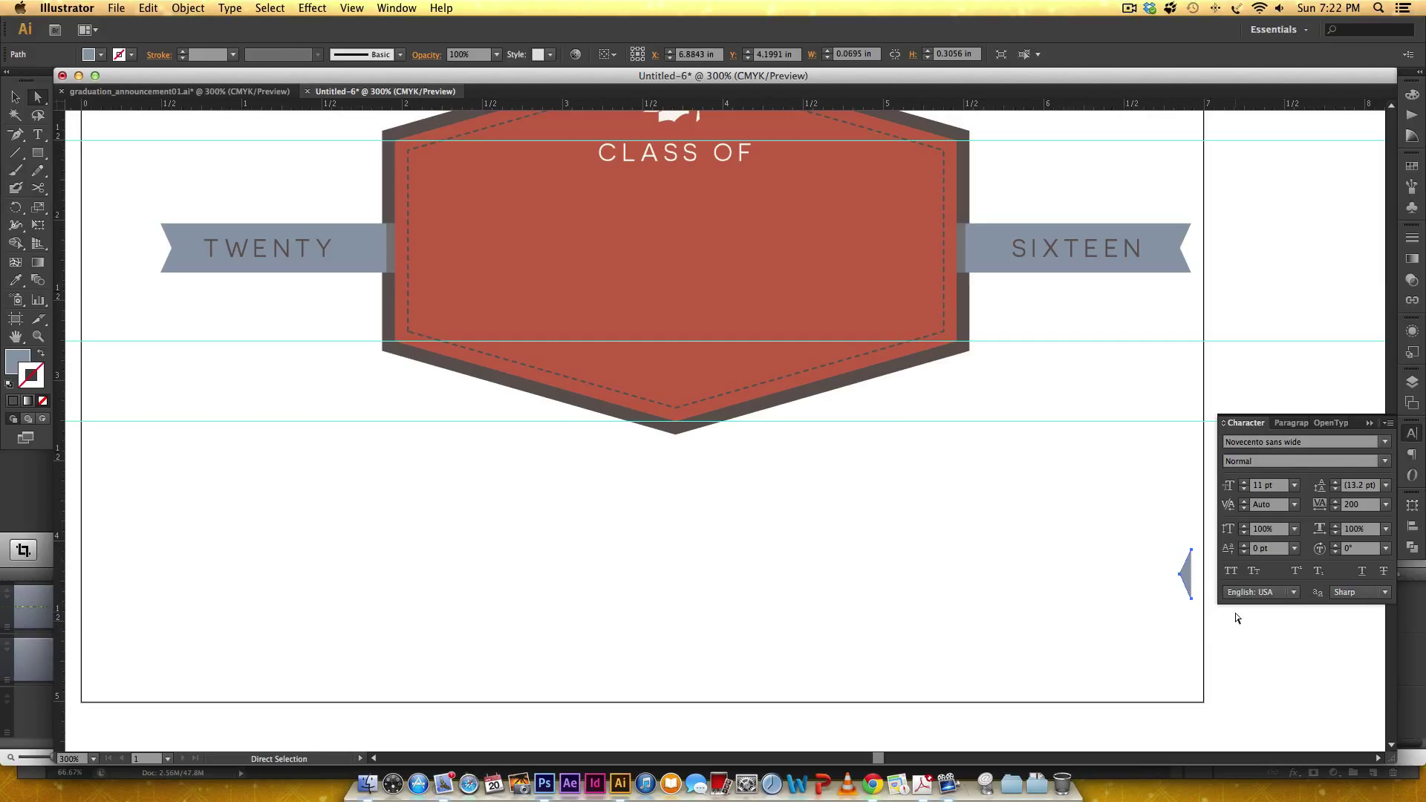
Extend the notched right end with the Pen tool into a closed wedge about 0.68 in wide, pointed at its lower left
{"action": "key", "text": "p"}
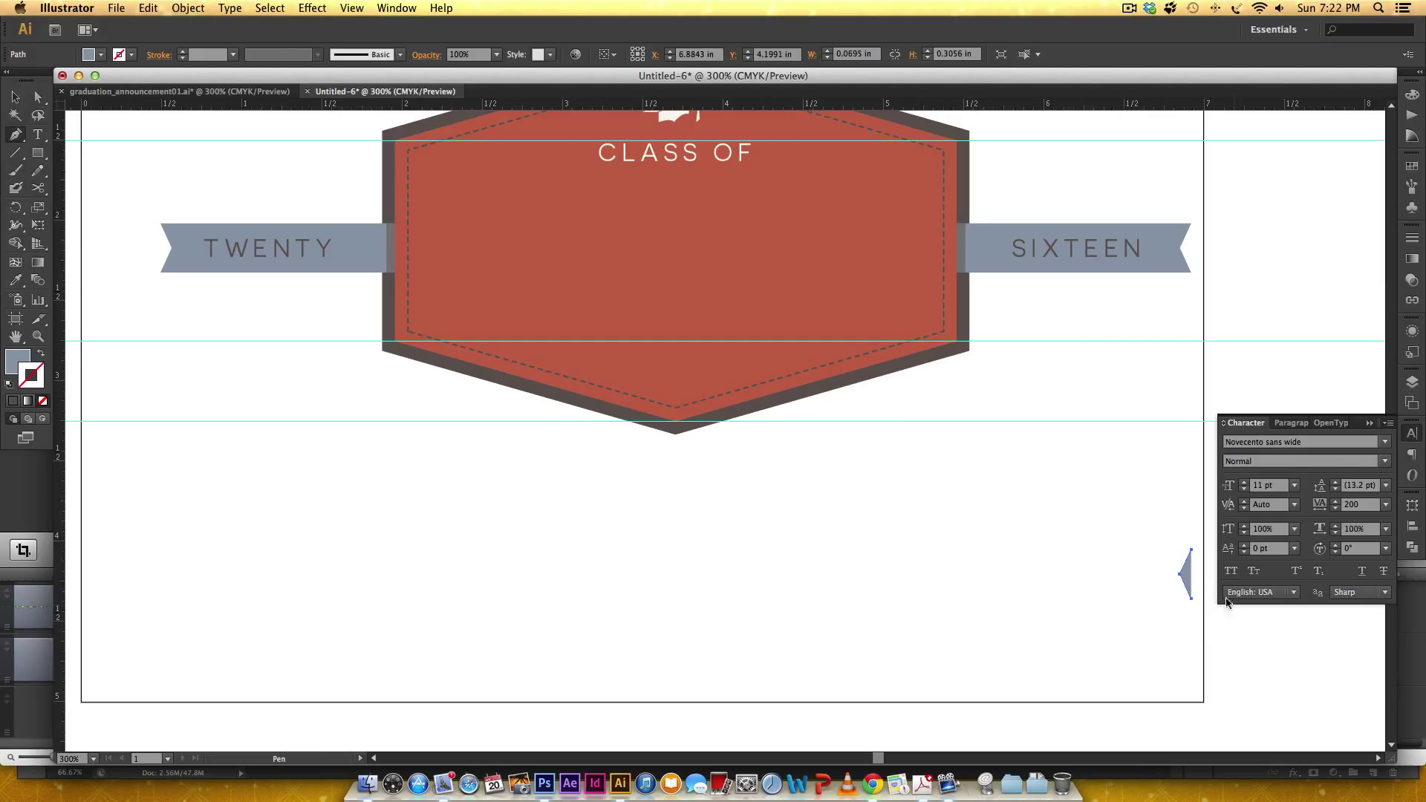
{"action": "left_click", "coordinate": [1192, 551]}
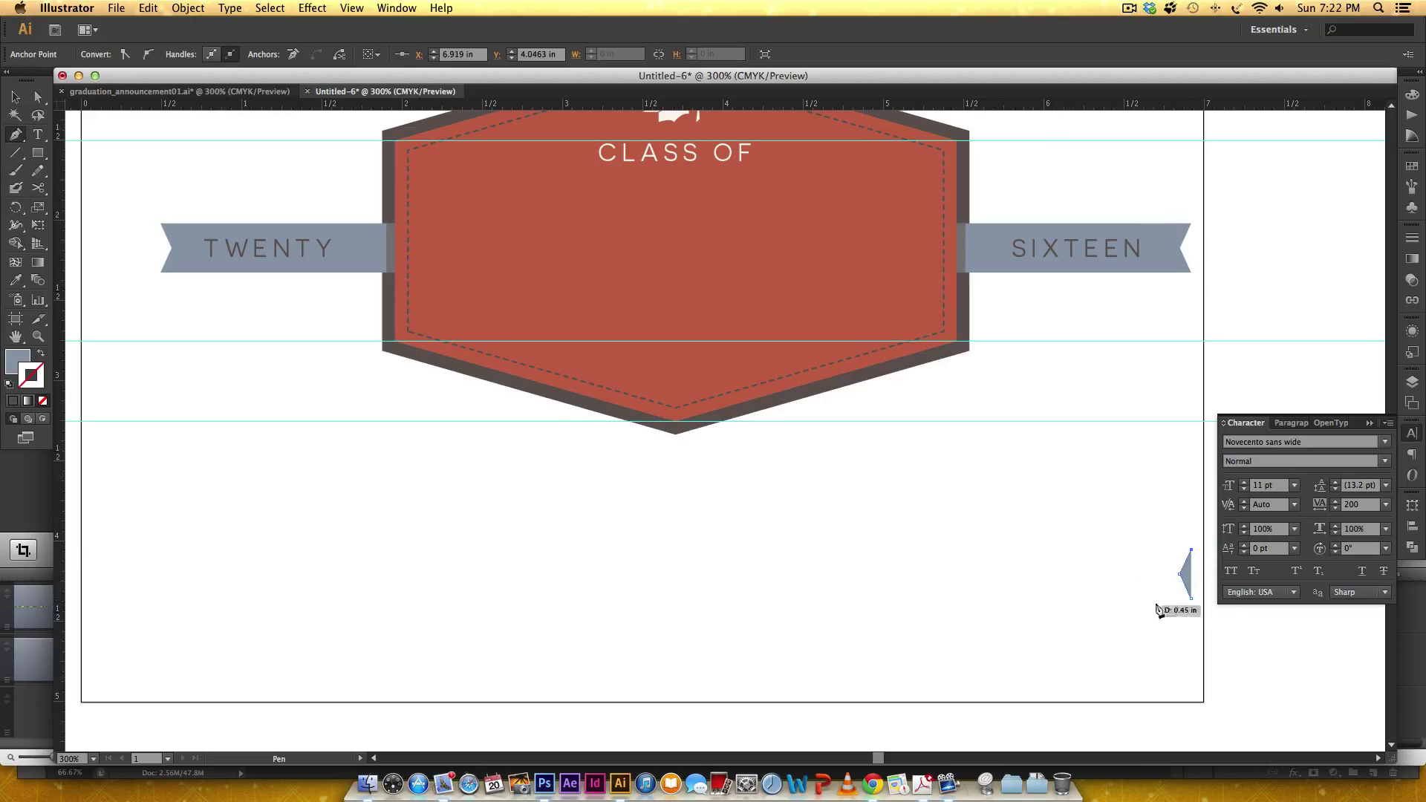
{"action": "left_click", "coordinate": [1082, 598]}
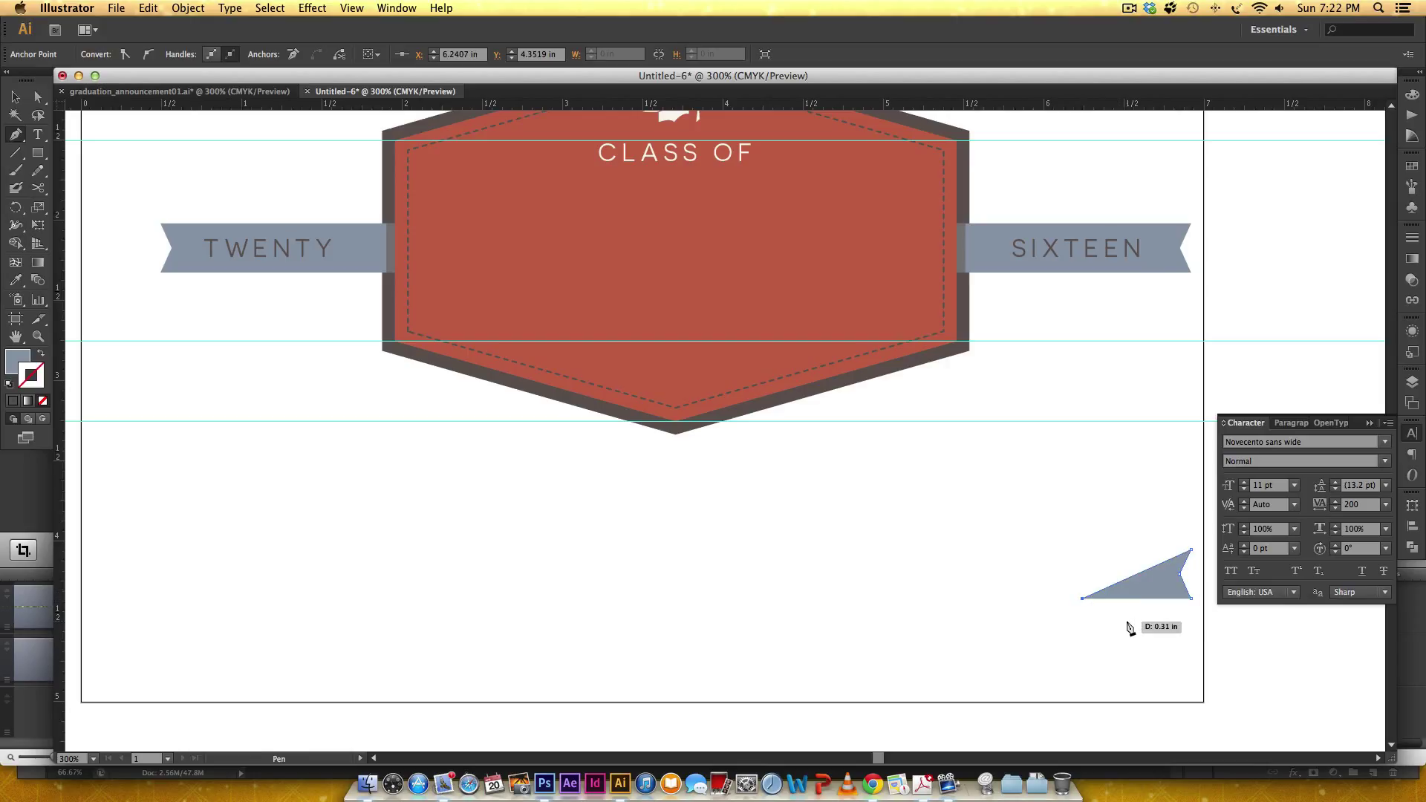
{"action": "left_click", "coordinate": [1192, 600]}
{"action": "key", "text": "v"}
{"action": "left_click", "coordinate": [1243, 653]}
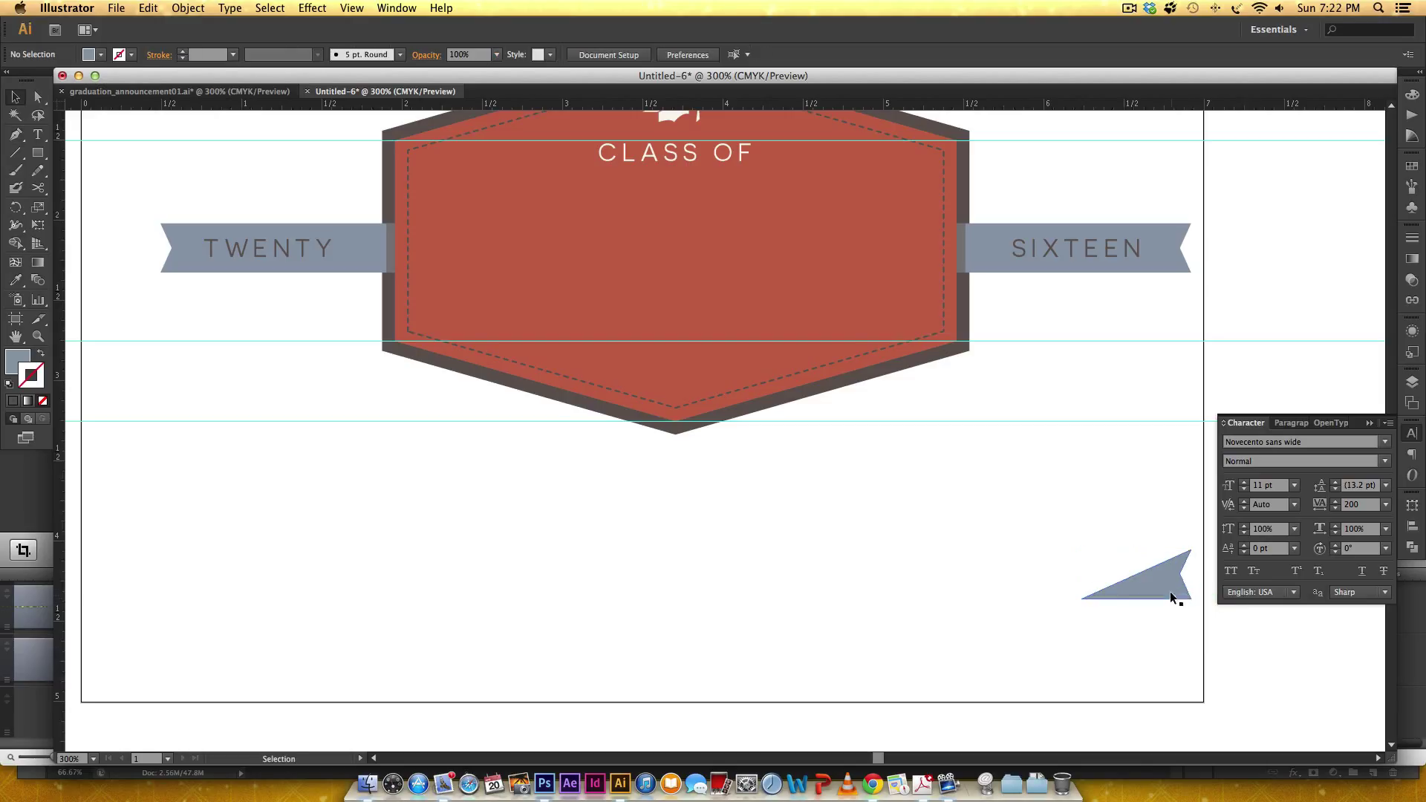
Fill the wedge with the dark brown of the hexagon's outer border
{"action": "left_click", "coordinate": [1131, 567]}
{"action": "key", "text": "i"}
{"action": "left_click", "coordinate": [901, 364]}
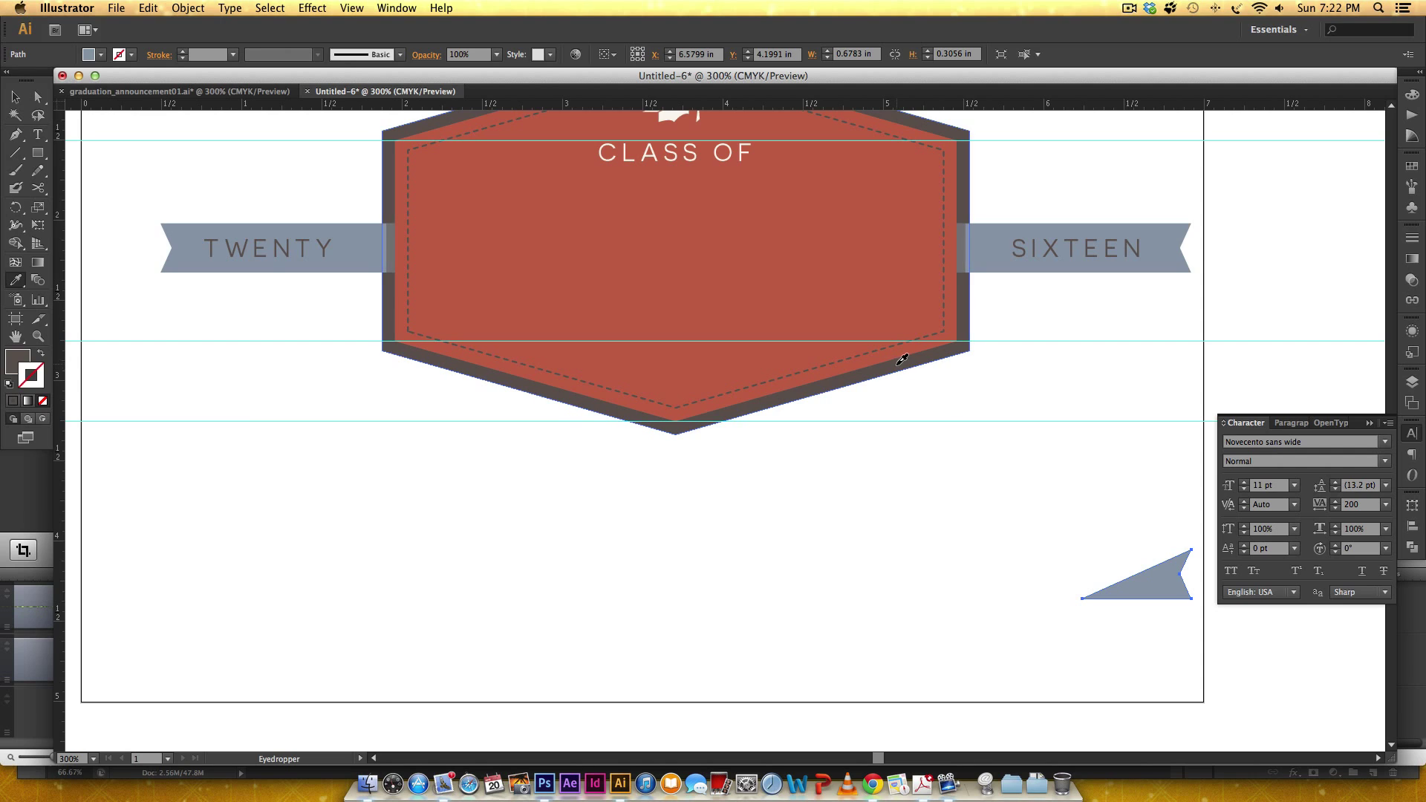
{"action": "key", "text": "v"}
{"action": "left_click", "coordinate": [1127, 551]}
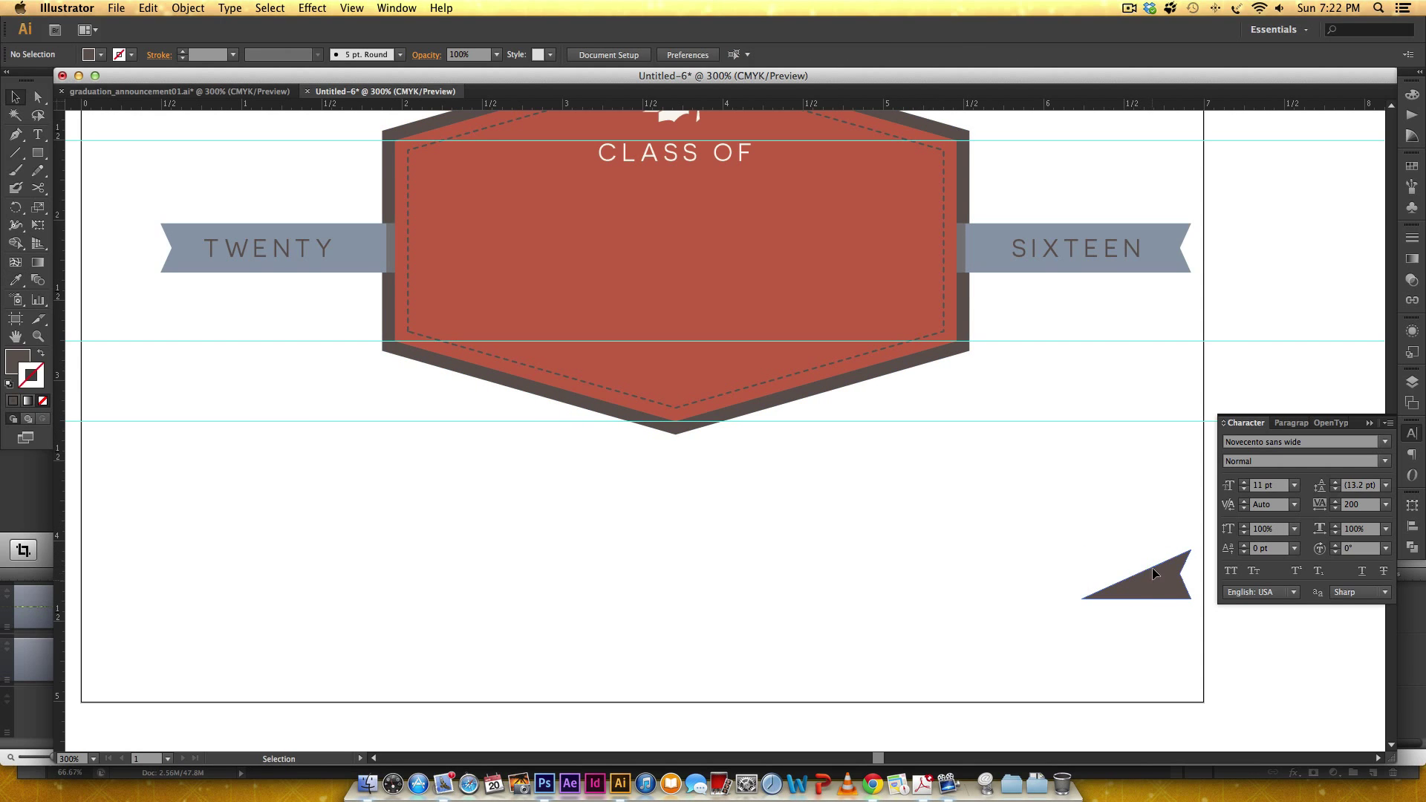
Move the brown wedge onto the notched end of the SIXTEEN banner and send it to the back
{"action": "left_click_drag", "start_coordinate": [1153, 569], "coordinate": [1170, 269]}
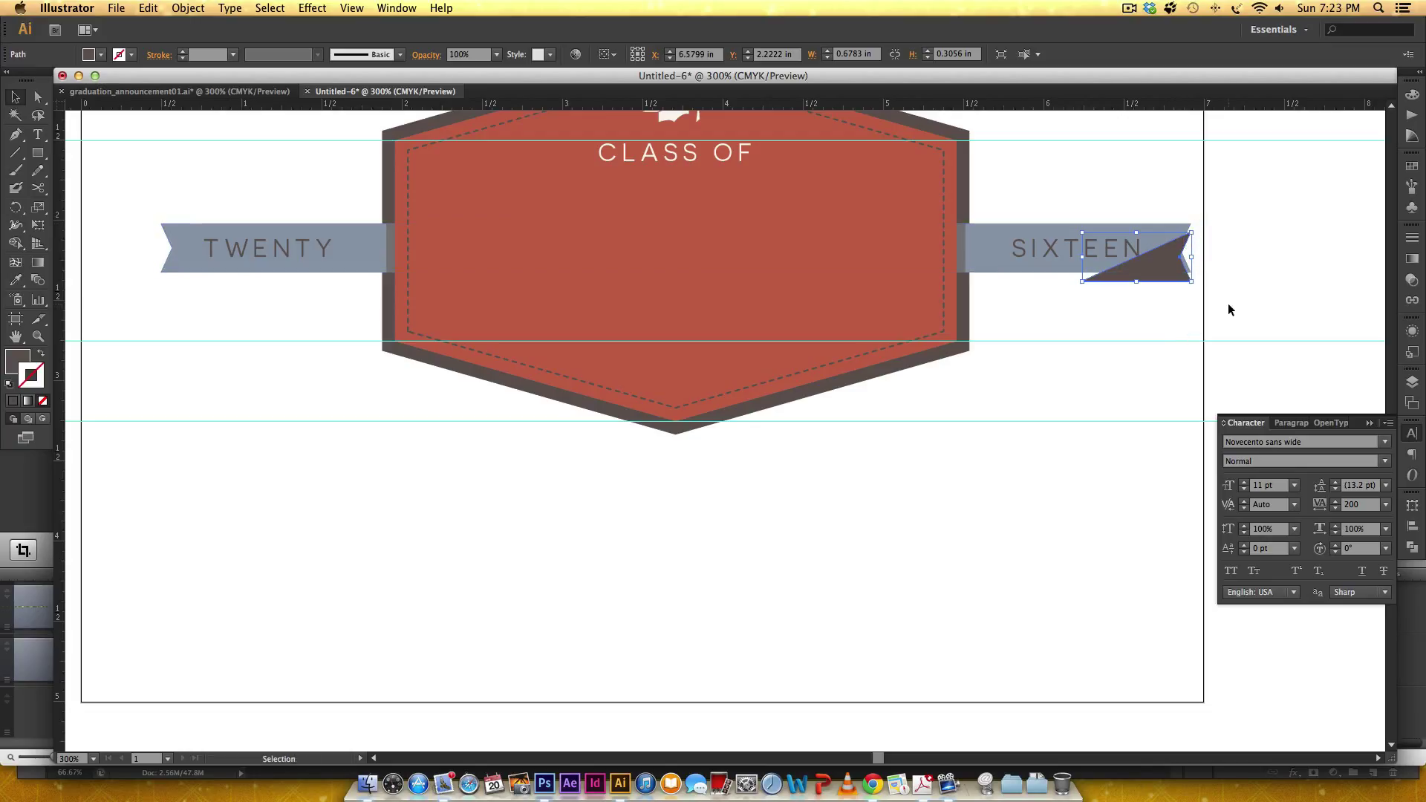
{"action": "right_click", "coordinate": [1171, 275]}
{"action": "mouse_move", "coordinate": [1222, 482]}
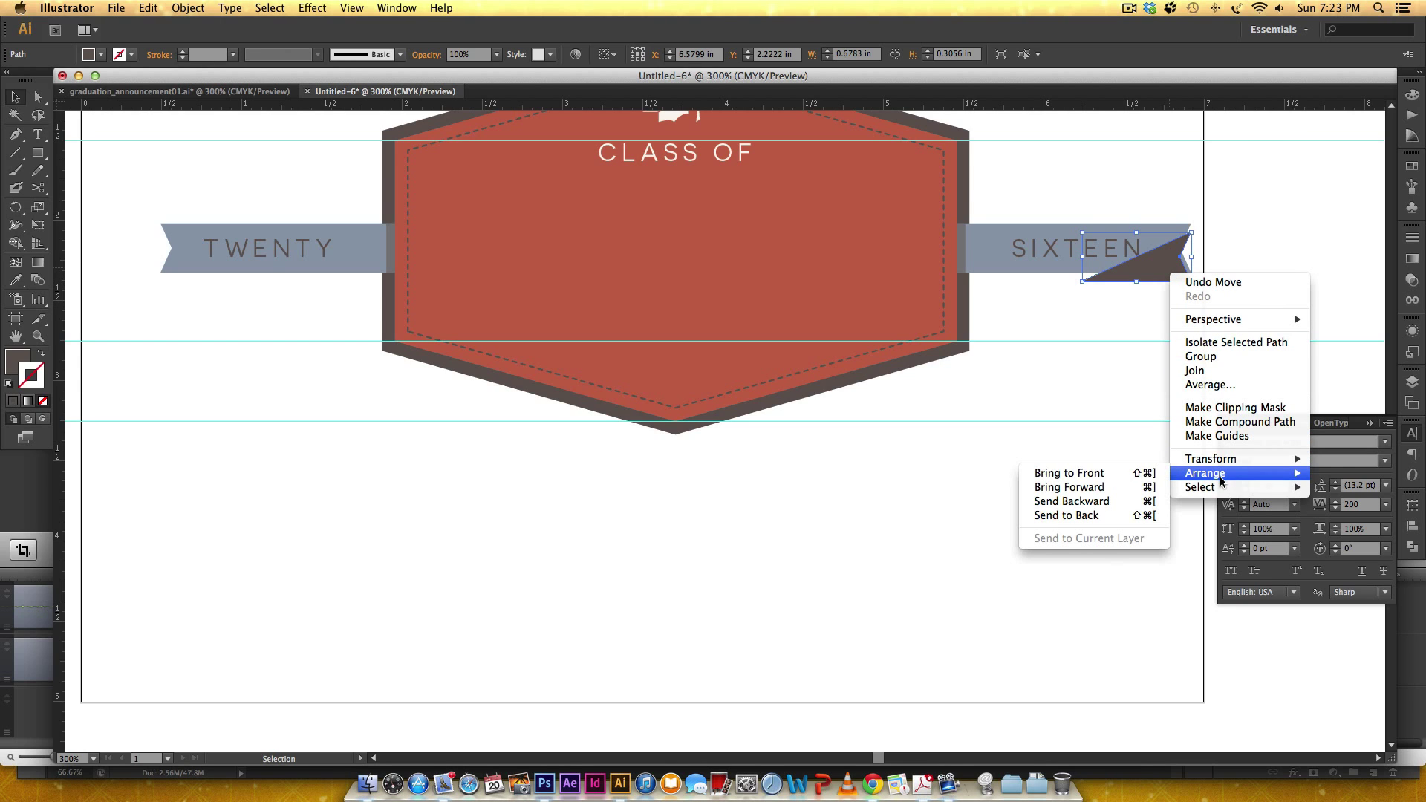
{"action": "left_click", "coordinate": [1153, 520]}
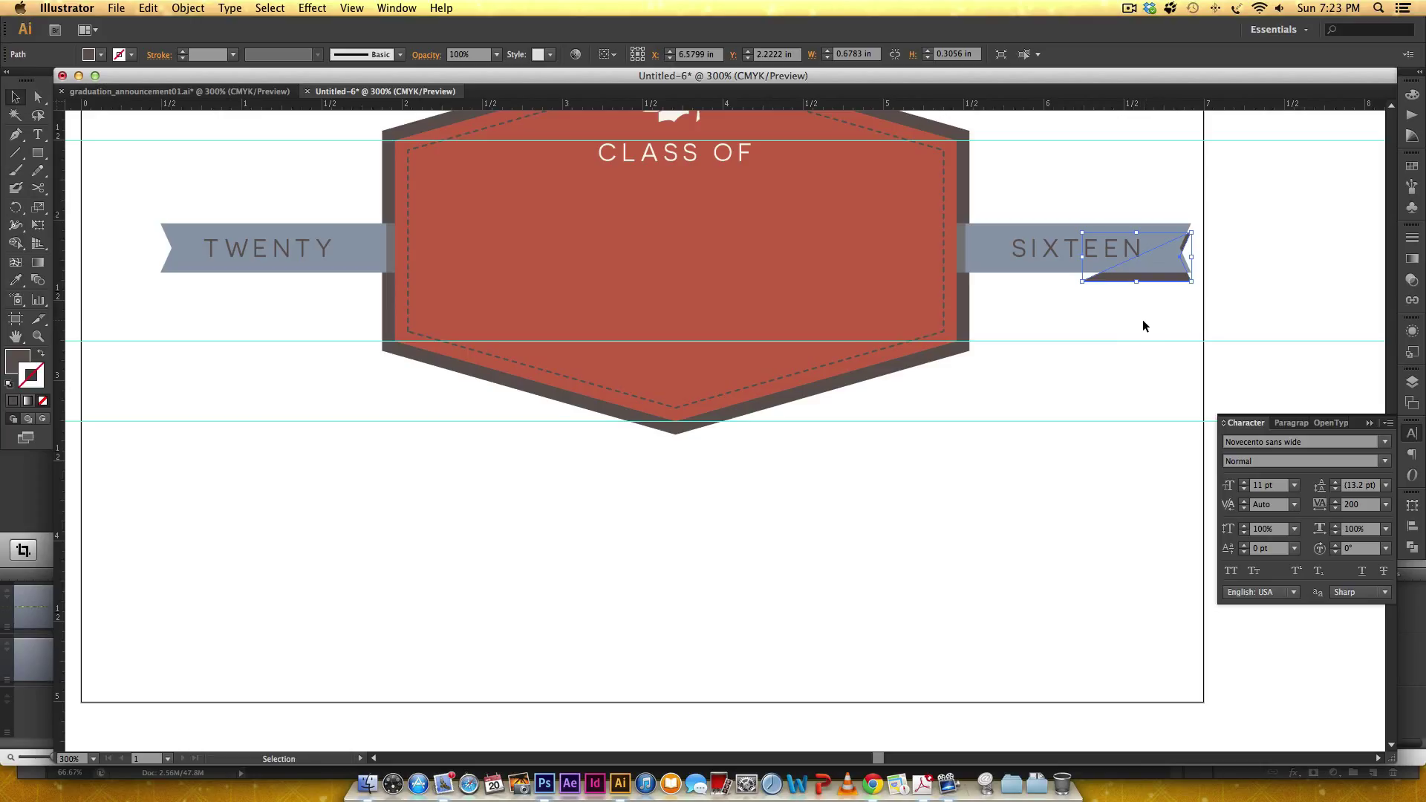
Stretch the wedge's pointed lower-left corner to where the SIXTEEN banner's lower edge meets the hexagon
{"action": "key", "text": "a"}
{"action": "left_click", "coordinate": [1081, 282]}
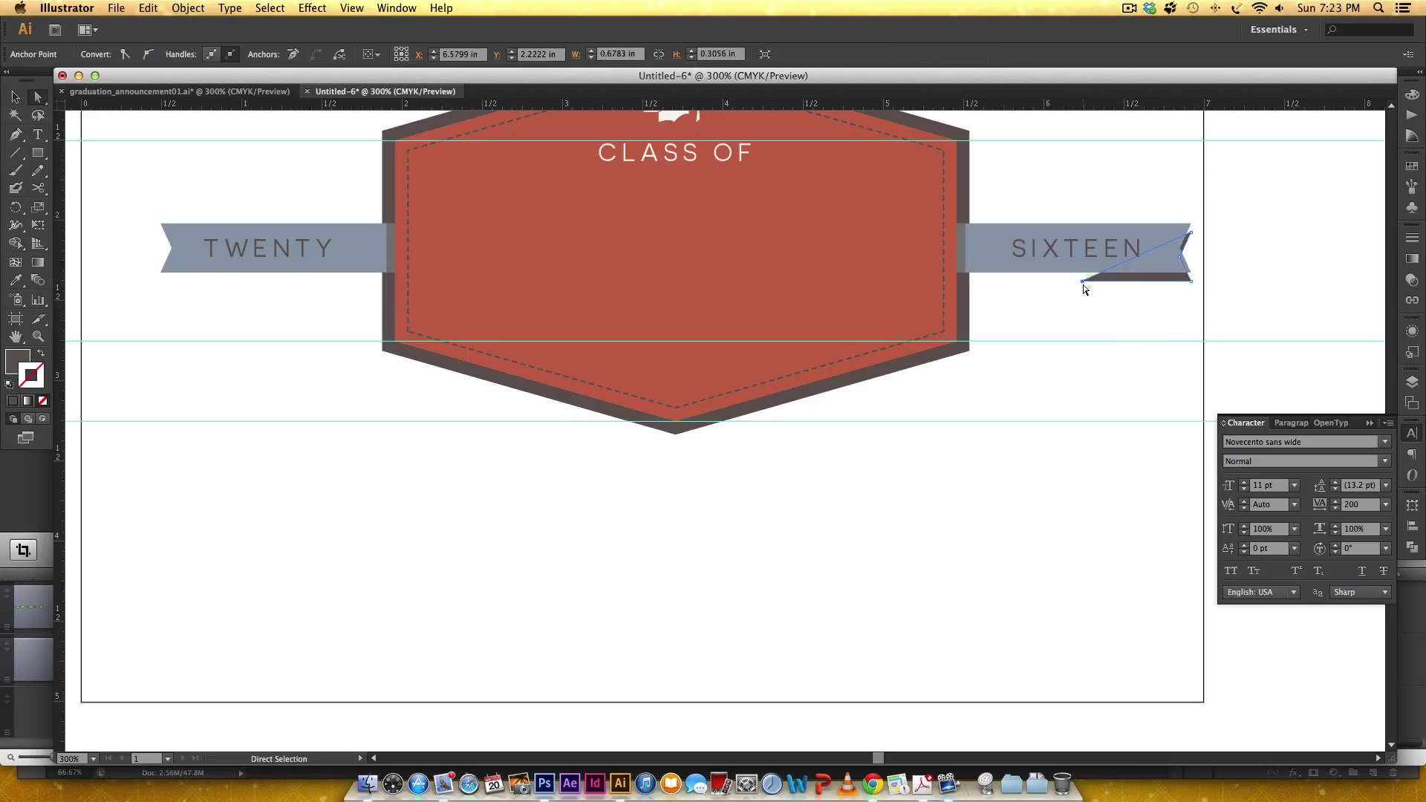
{"action": "left_click_drag", "start_coordinate": [1083, 283], "coordinate": [969, 272]}
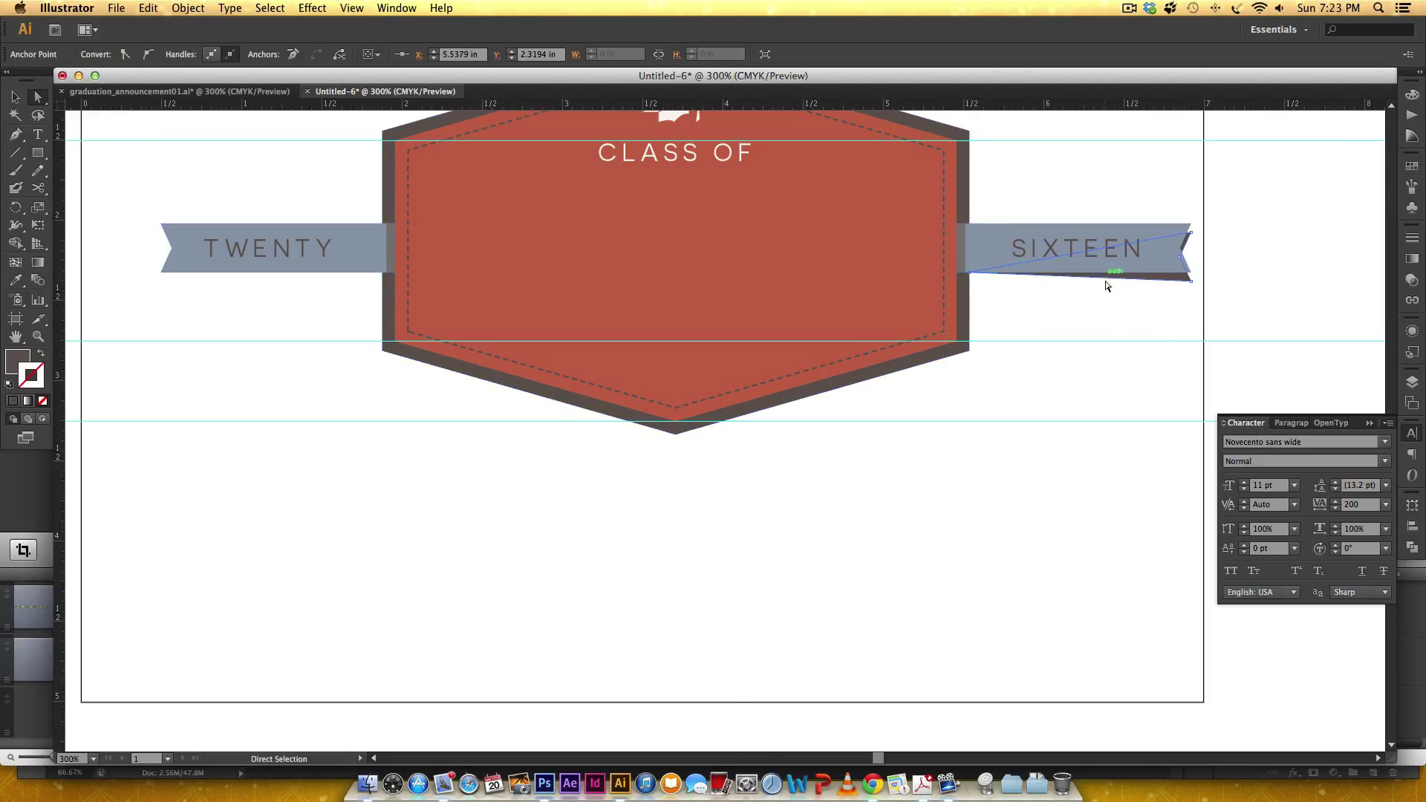
{"action": "key", "text": "v"}
{"action": "left_click", "coordinate": [1160, 345]}
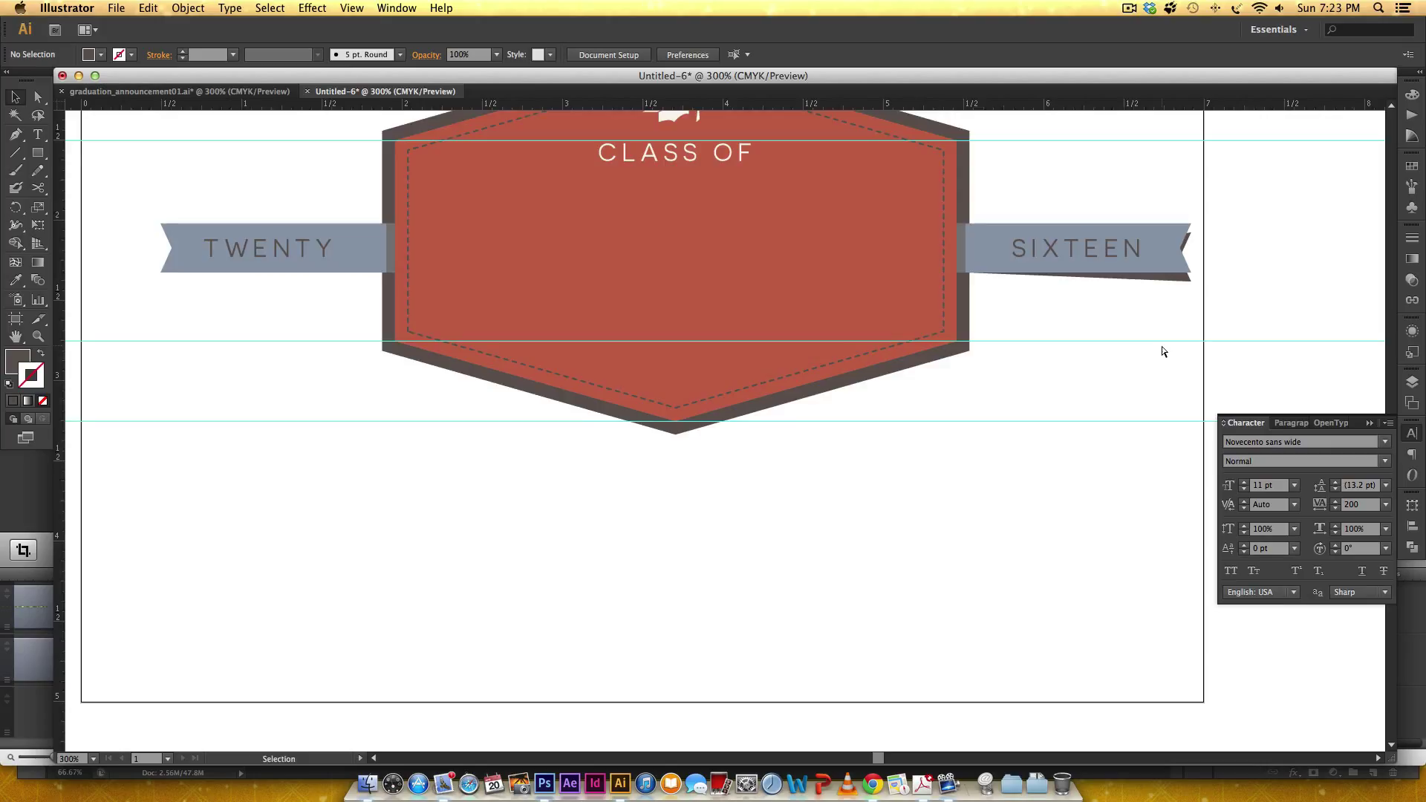
{"action": "key", "text": "super+minus"}
{"action": "key", "text": "super+minus"}
{"action": "scroll", "coordinate": [1141, 349], "scroll_direction": "up", "scroll_amount": 1}
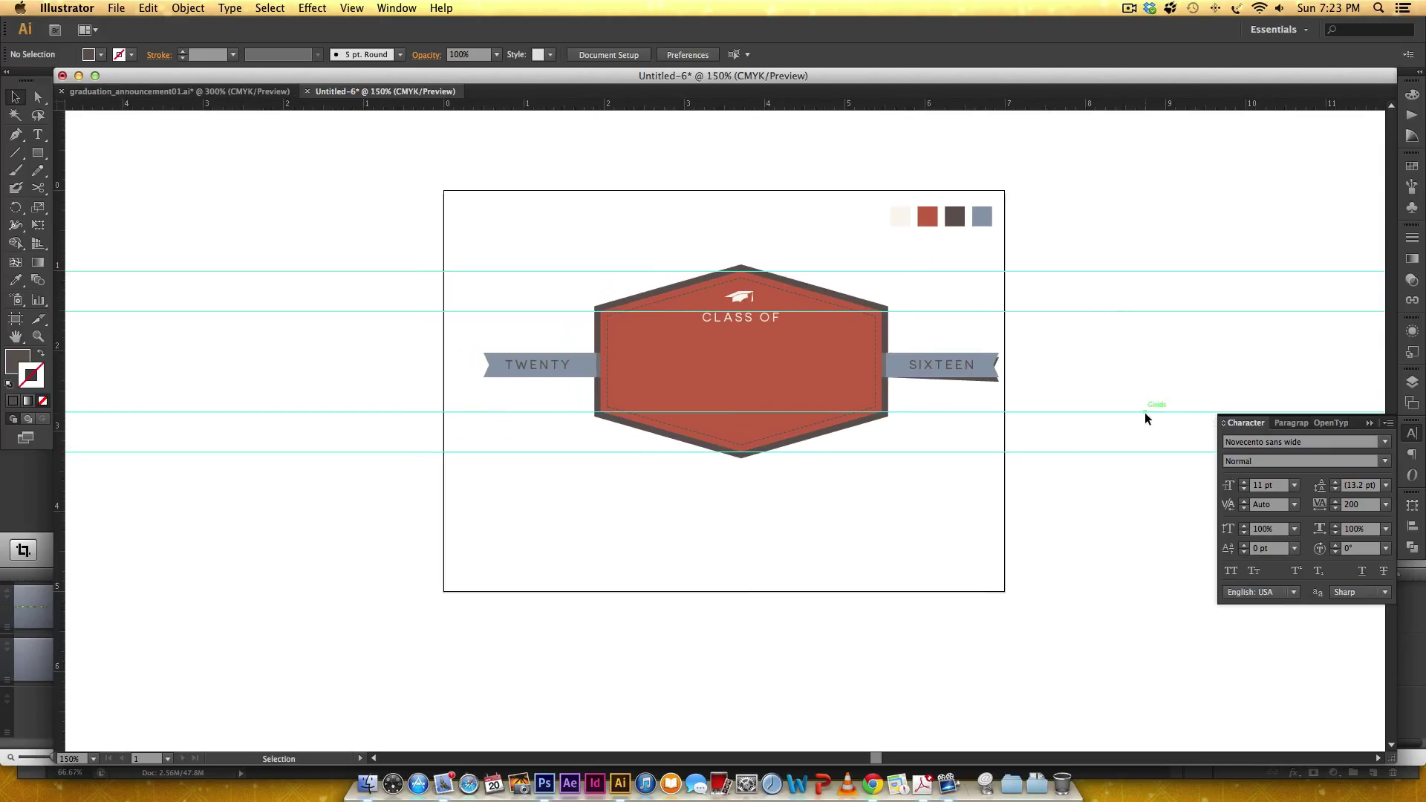
{"action": "key", "text": "super+plus"}
{"action": "key", "text": "super+plus"}
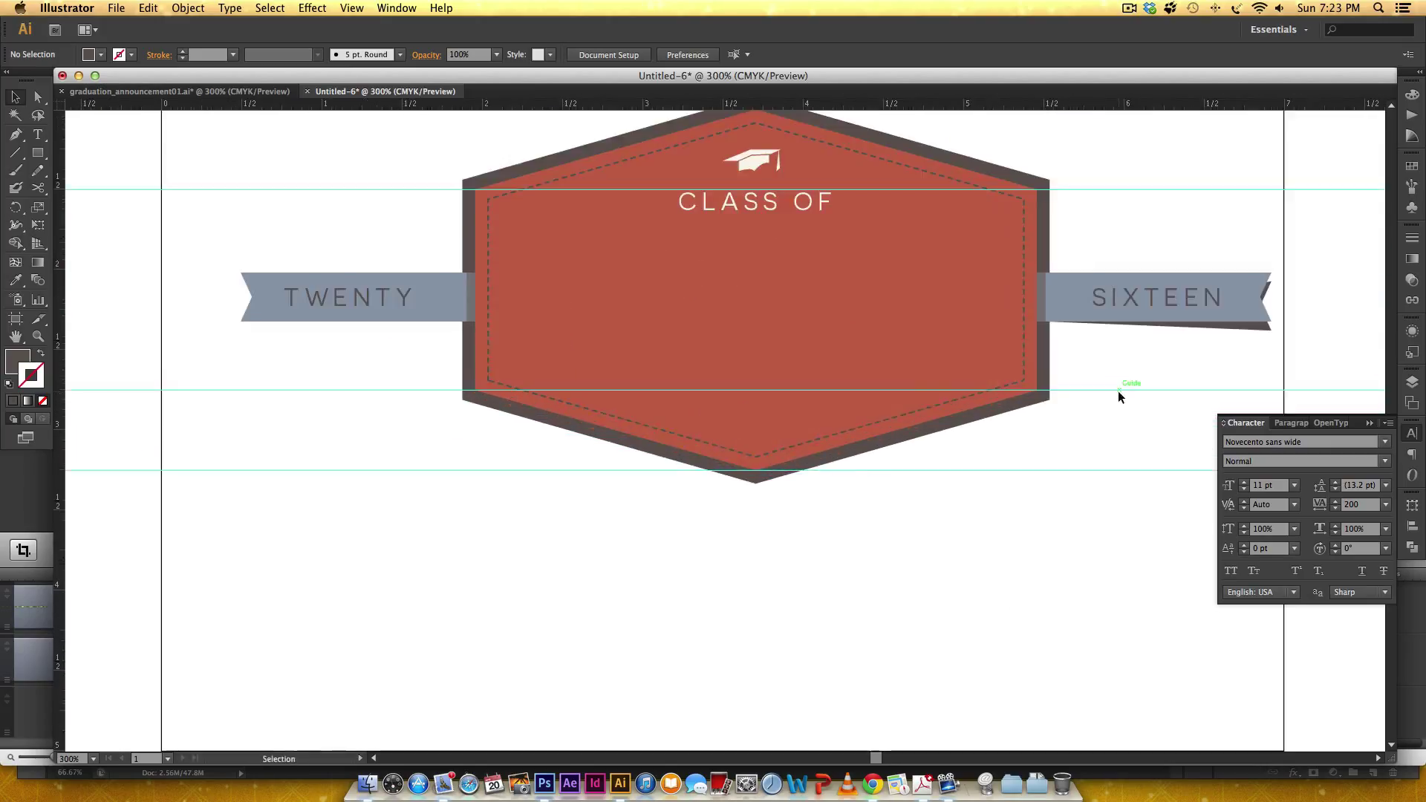
Duplicate the banner shadow beneath the TWENTY banner, reflect it across the vertical axis and nudge it slightly right
{"action": "left_click_drag", "start_coordinate": [1110, 248], "coordinate": [1020, 193]}
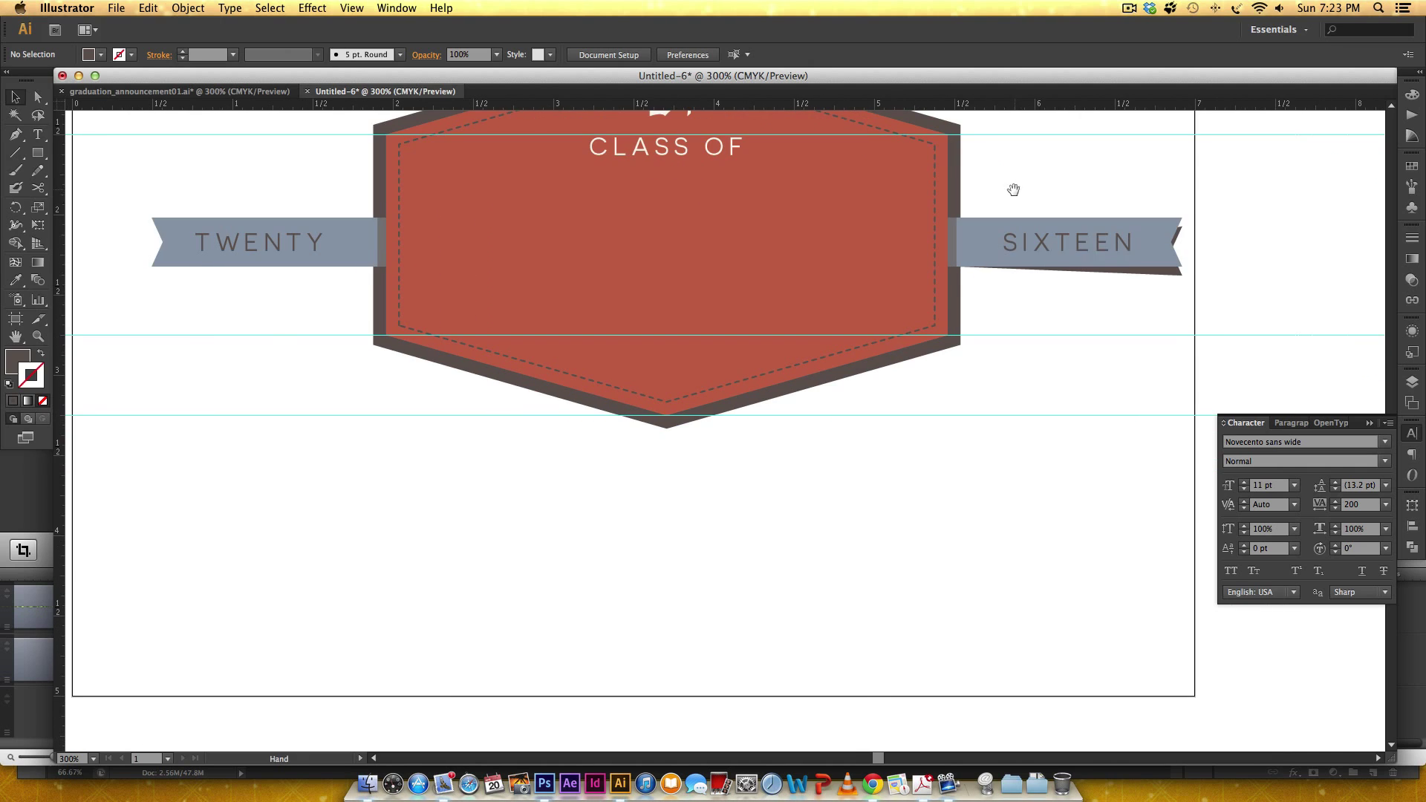
{"action": "left_click", "coordinate": [1157, 275]}
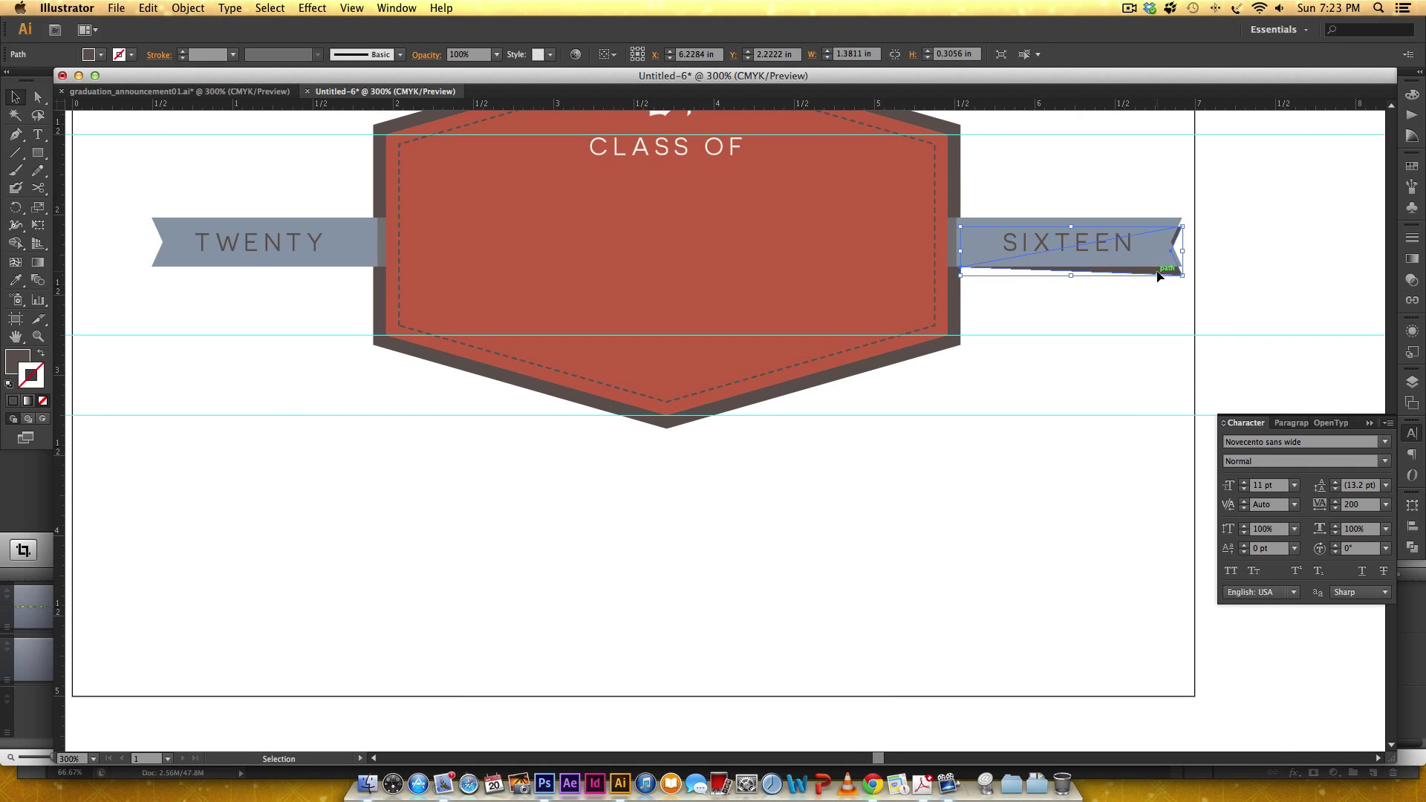
{"action": "left_click_drag", "start_coordinate": [1157, 275], "coordinate": [347, 273]}
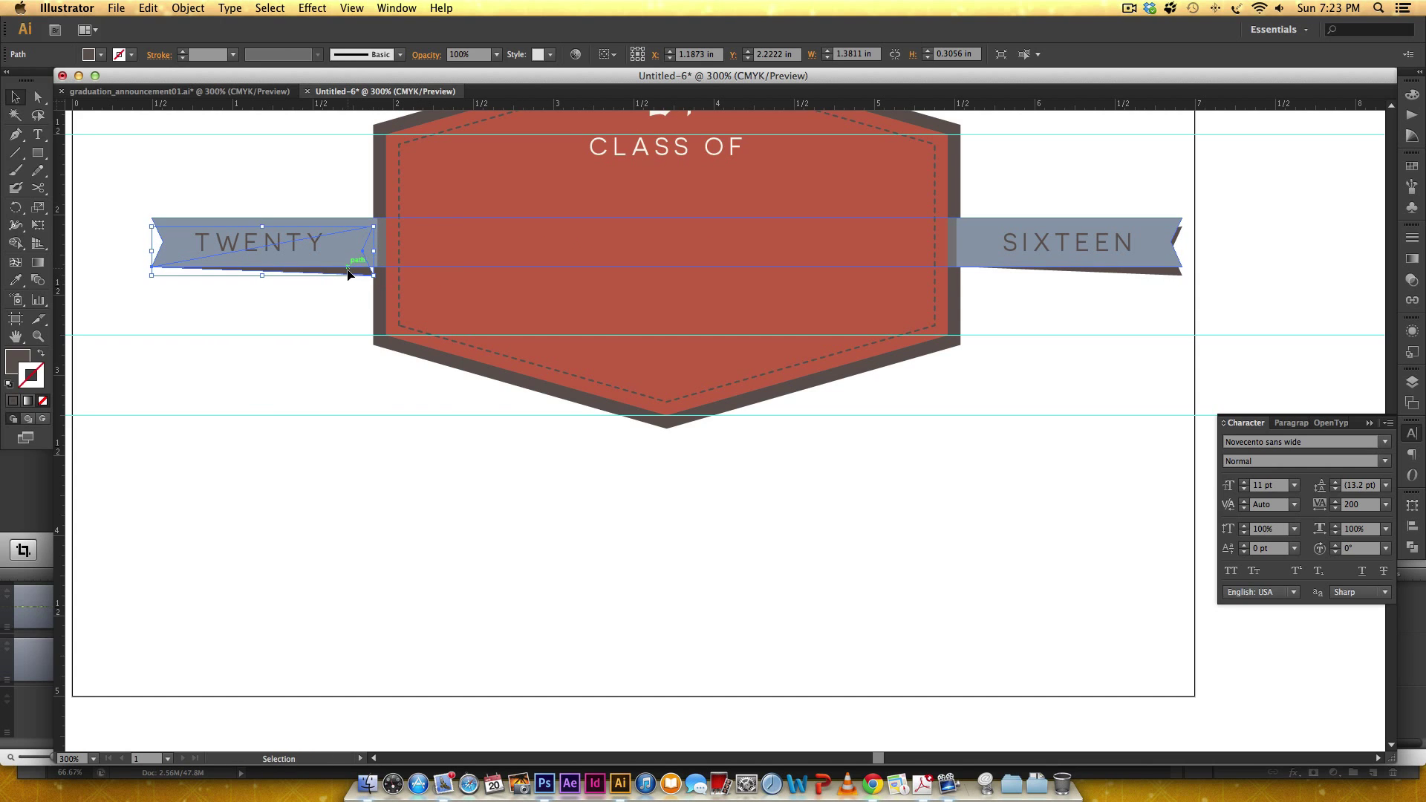
{"action": "right_click", "coordinate": [347, 274]}
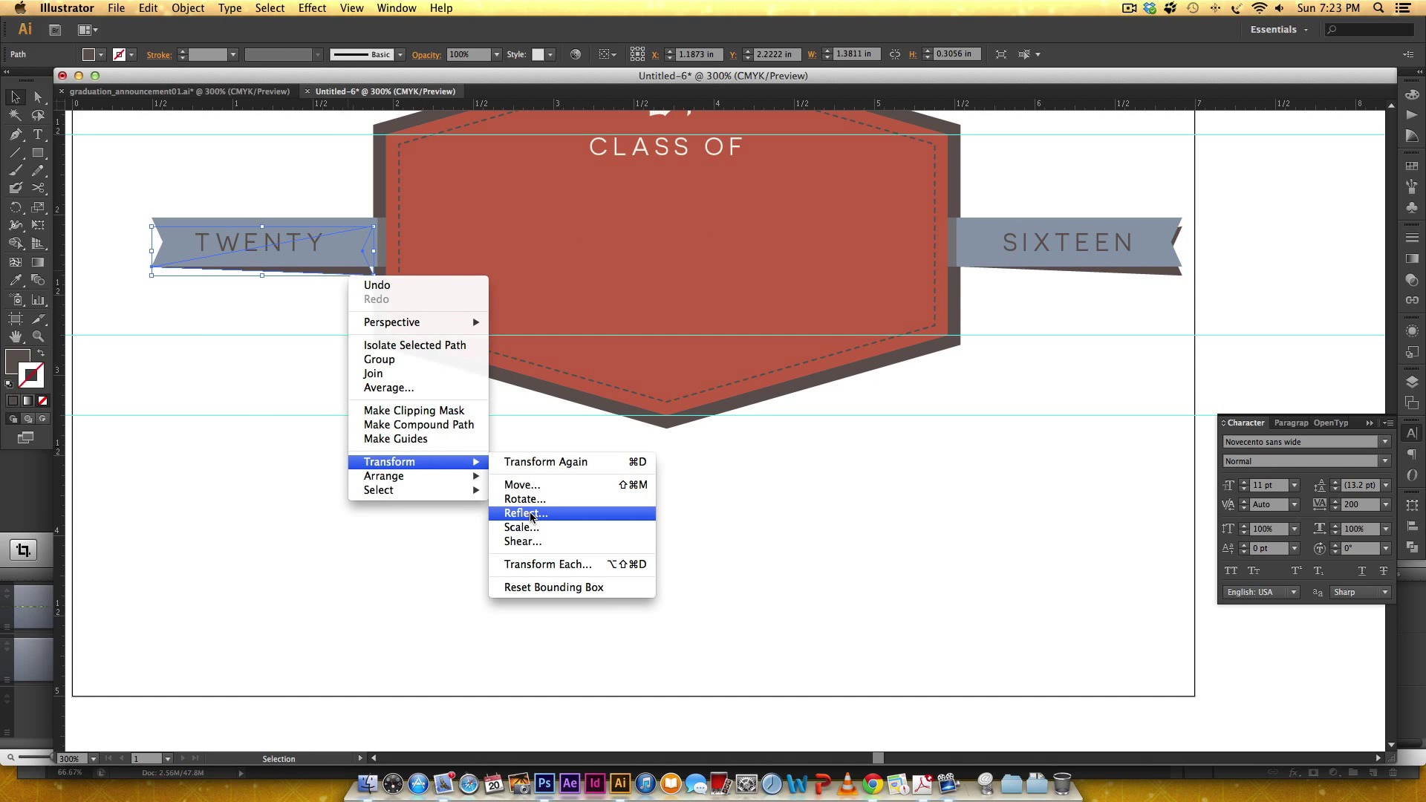
{"action": "left_click", "coordinate": [535, 513]}
{"action": "left_click", "coordinate": [789, 526]}
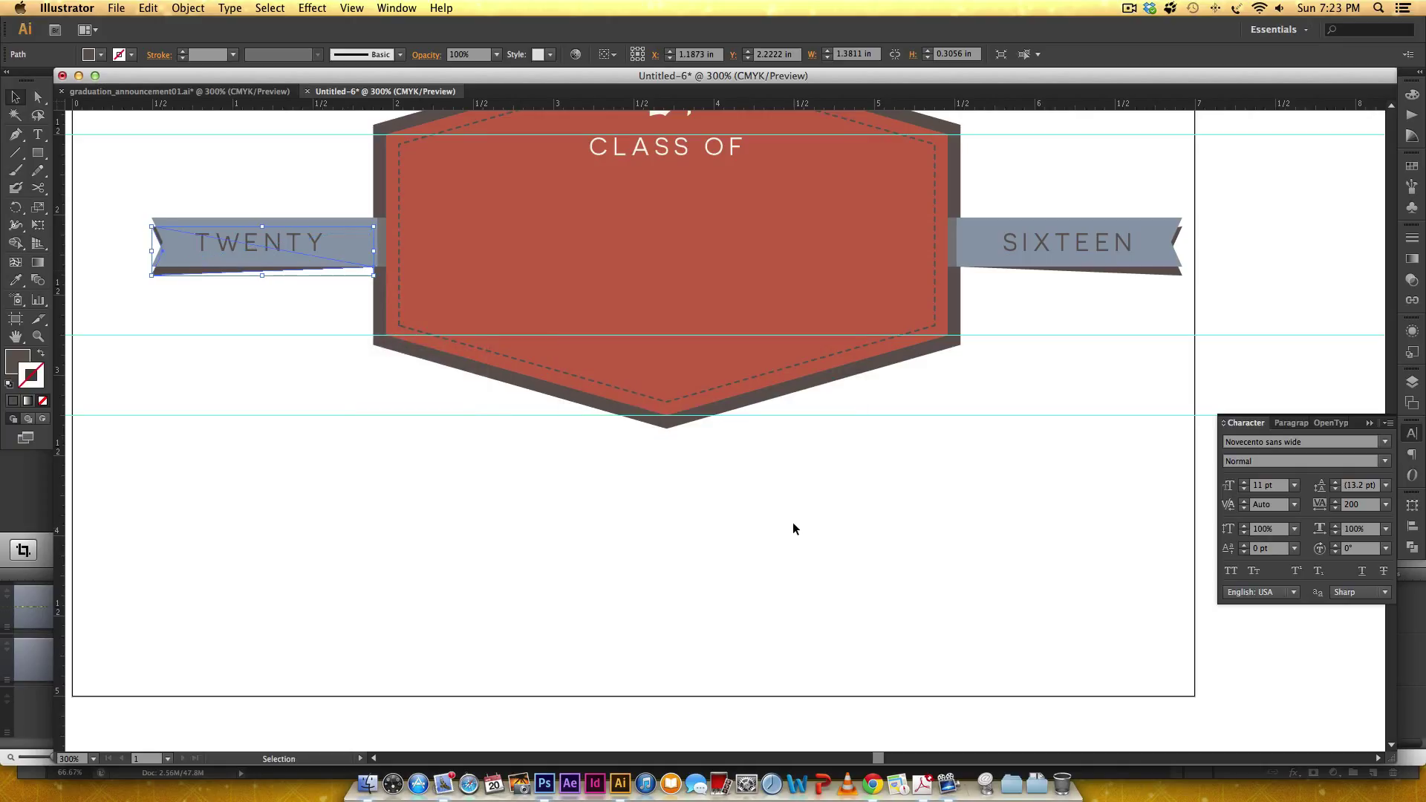
{"action": "key", "text": "Right"}
{"action": "left_click", "coordinate": [769, 586]}
Add the text "2016" above the badge and colour it with the cream swatch
{"action": "key", "text": "space"}
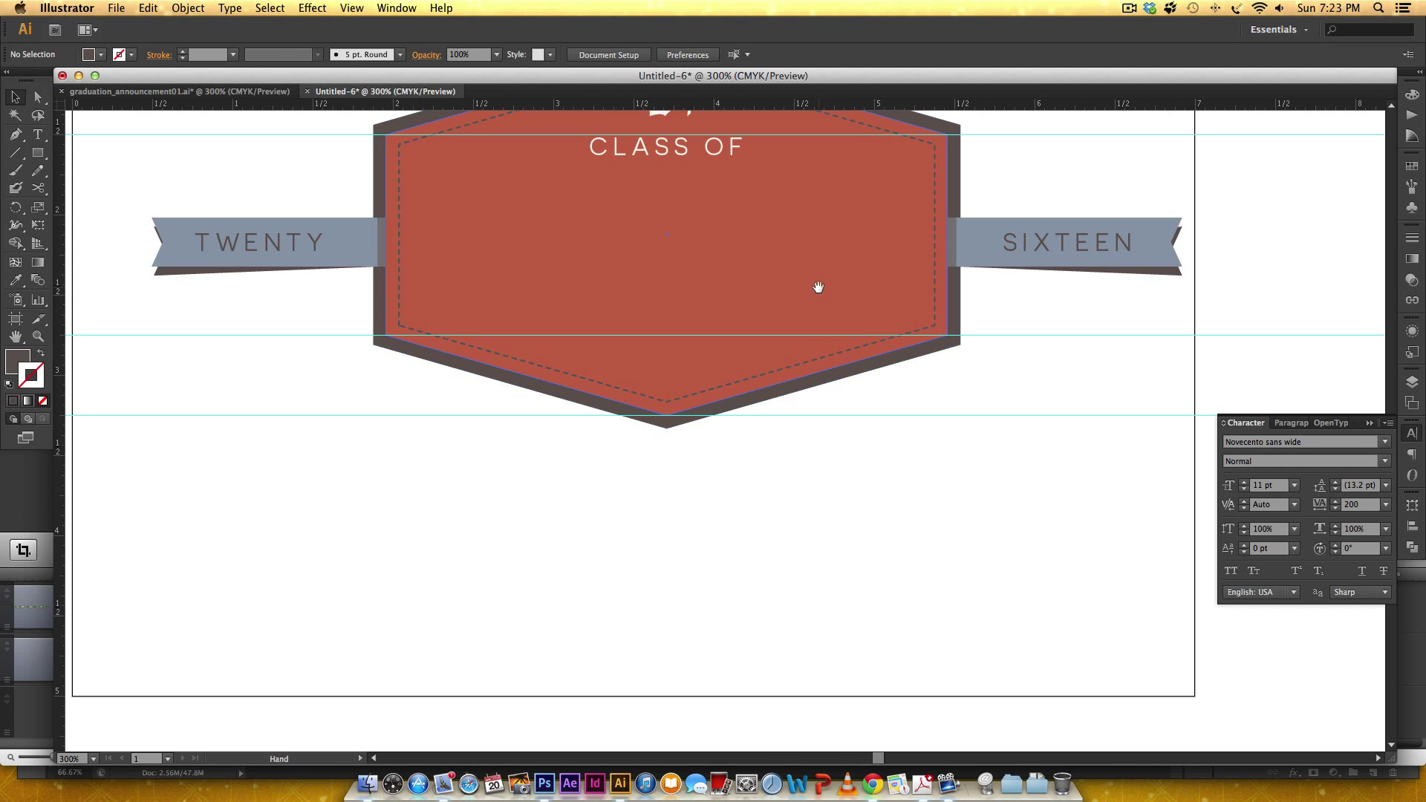
{"action": "left_click_drag", "start_coordinate": [817, 287], "coordinate": [833, 445]}
{"action": "scroll", "coordinate": [802, 370], "scroll_direction": "up", "scroll_amount": 5}
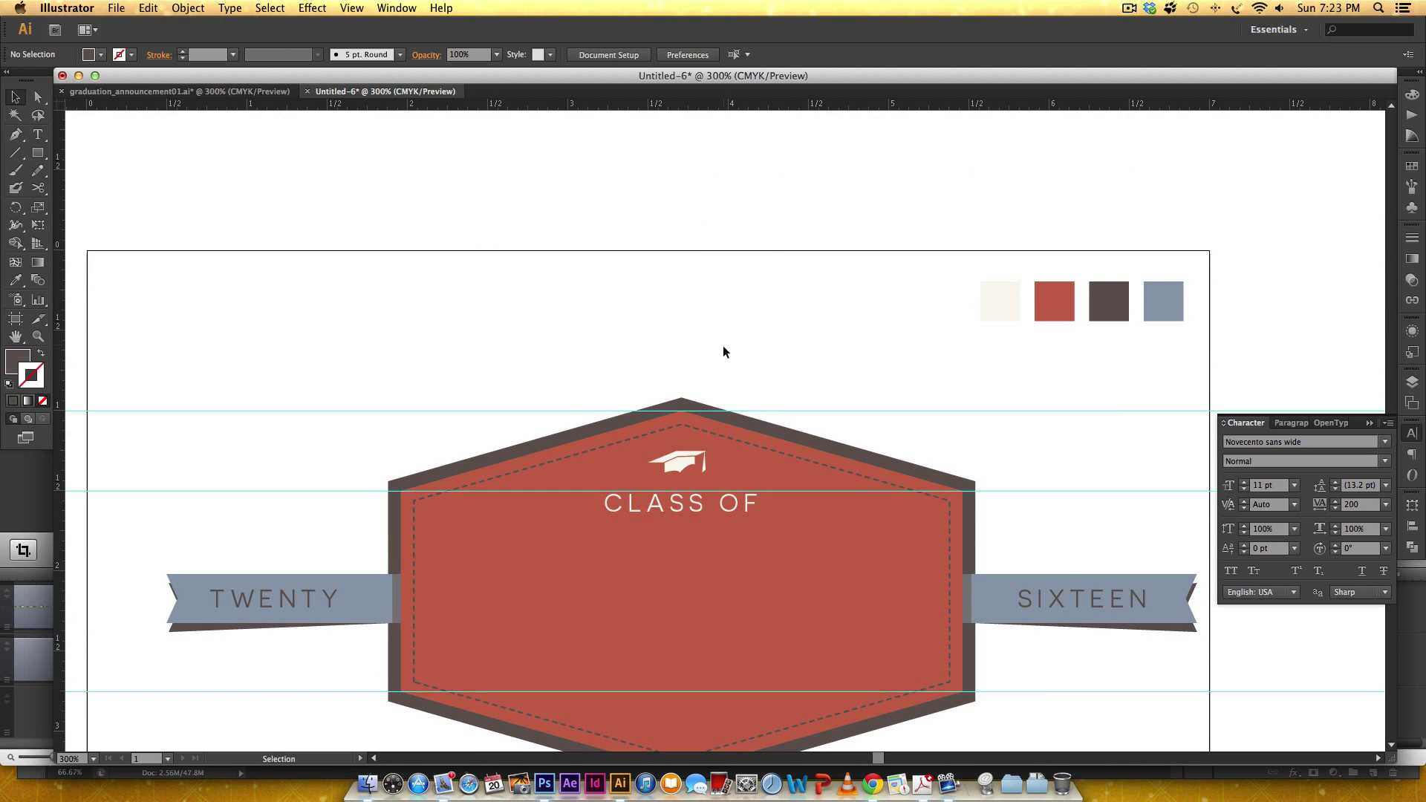
{"action": "key", "text": "t"}
{"action": "left_click", "coordinate": [658, 327]}
{"action": "type", "text": "201"}
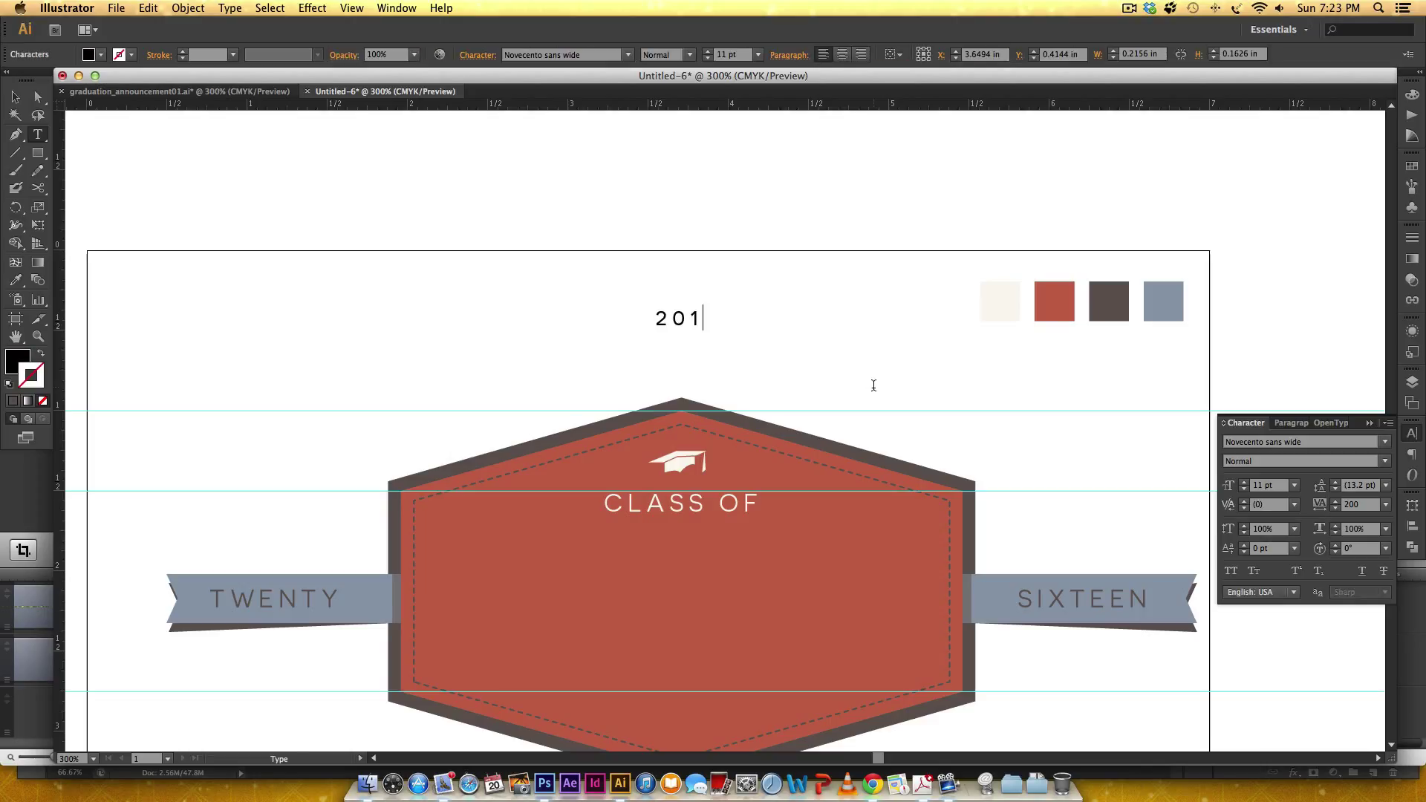
{"action": "type", "text": "6"}
{"action": "key", "text": "Escape"}
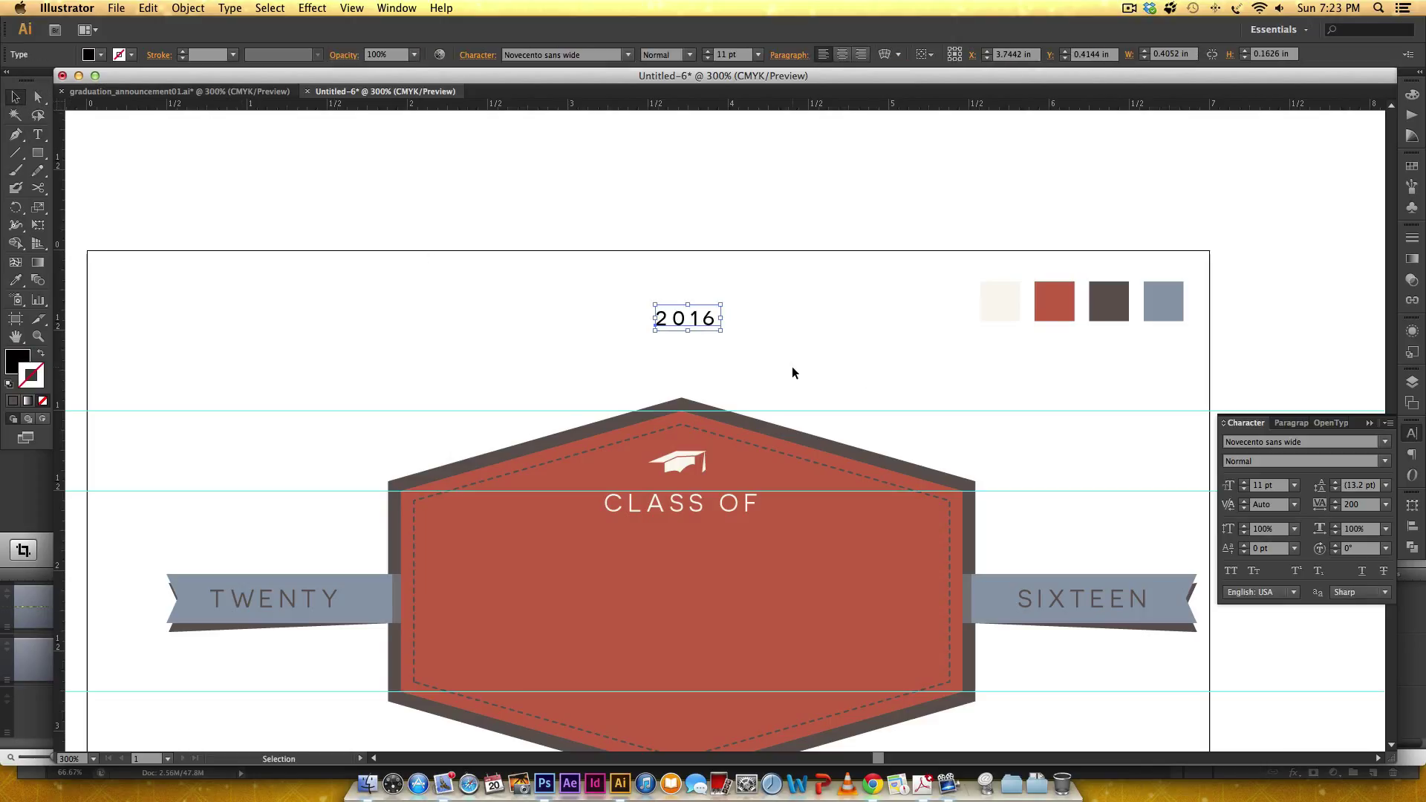
{"action": "key", "text": "i"}
{"action": "left_click", "coordinate": [1000, 301]}
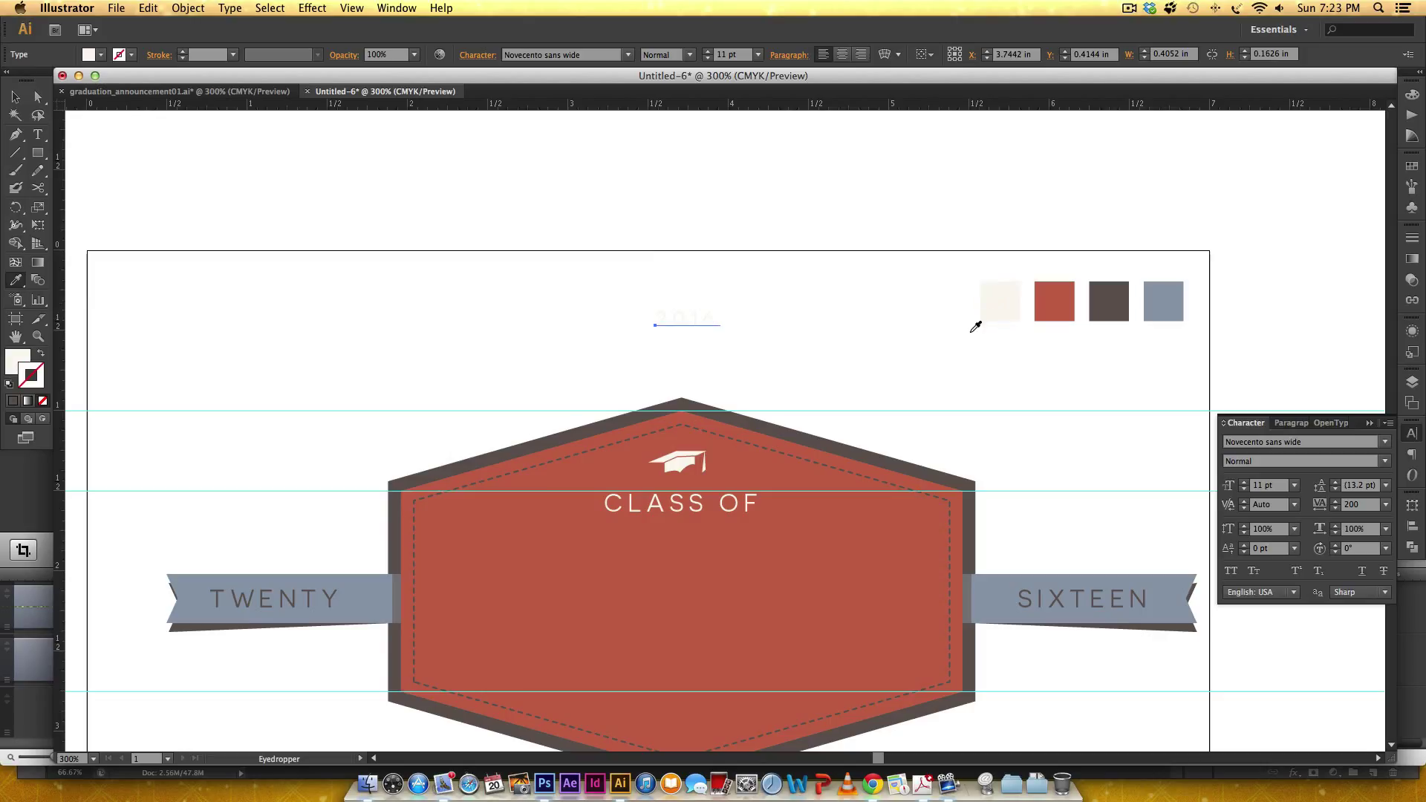
Set the "2016" text to 88 pt Homestead with tracking 0
{"action": "key", "text": "v"}
{"action": "left_click", "coordinate": [1236, 479]}
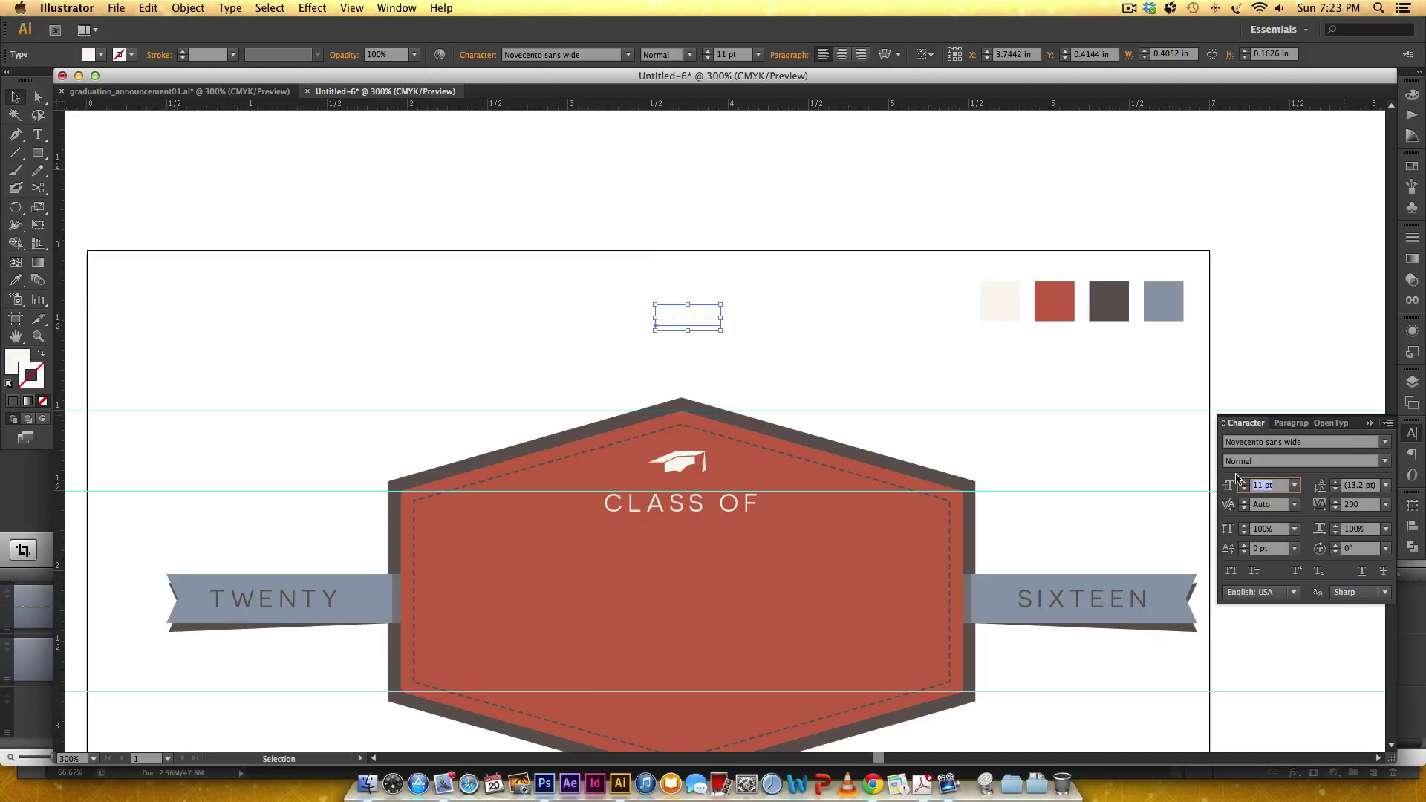
{"action": "type", "text": "88"}
{"action": "key", "text": "Return"}
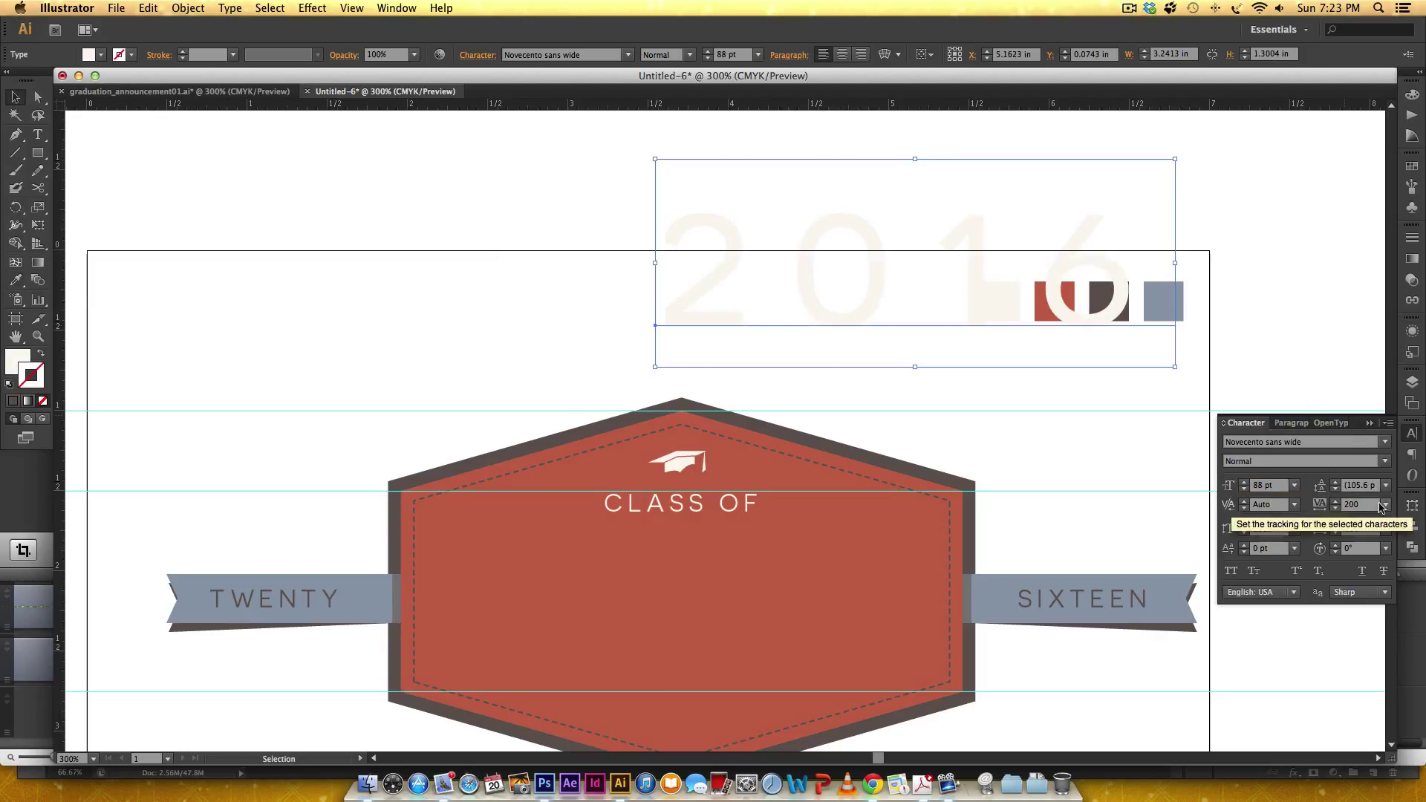
{"action": "double_click", "coordinate": [1349, 505]}
{"action": "type", "text": "0"}
{"action": "key", "text": "Return"}
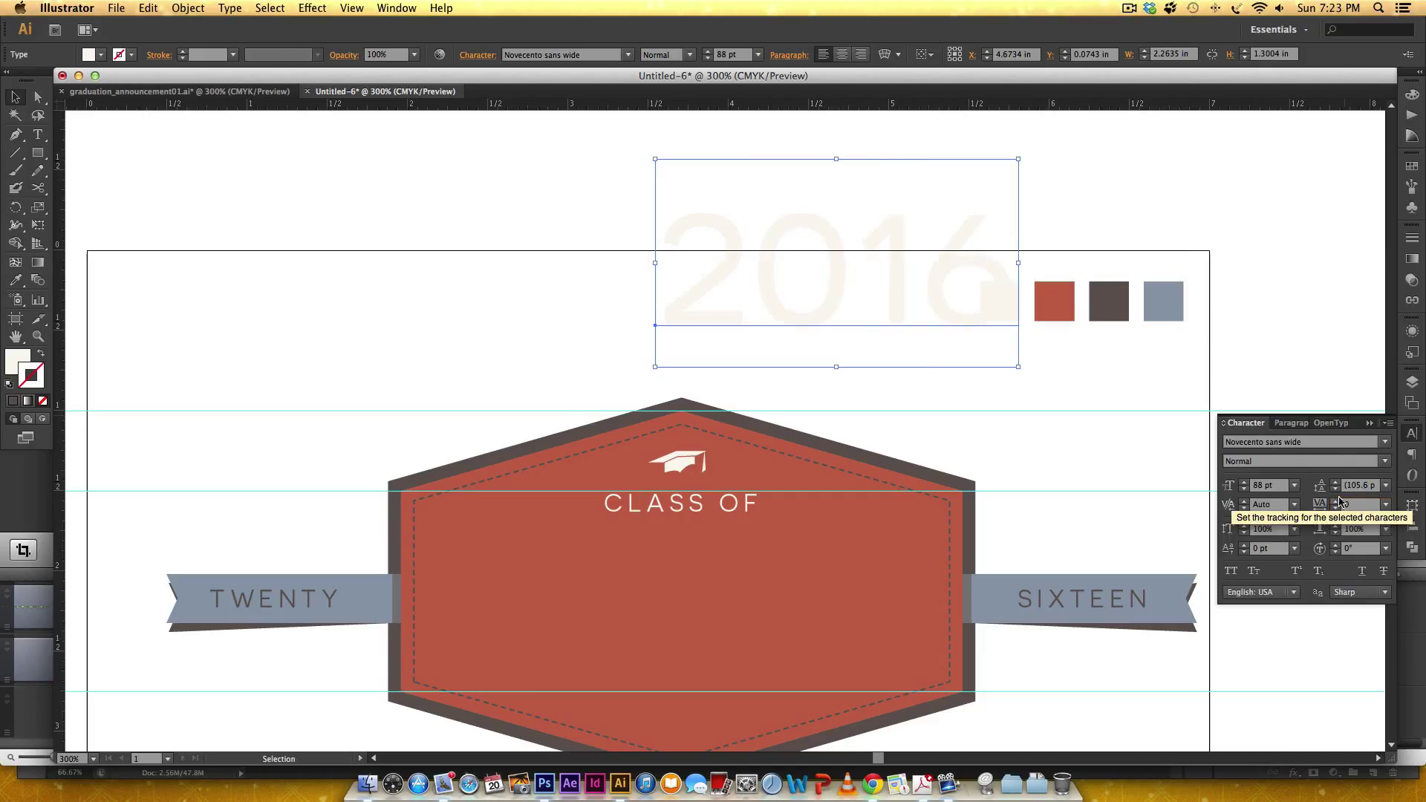
{"action": "left_click", "coordinate": [1262, 441]}
{"action": "type", "text": "Homestead"}
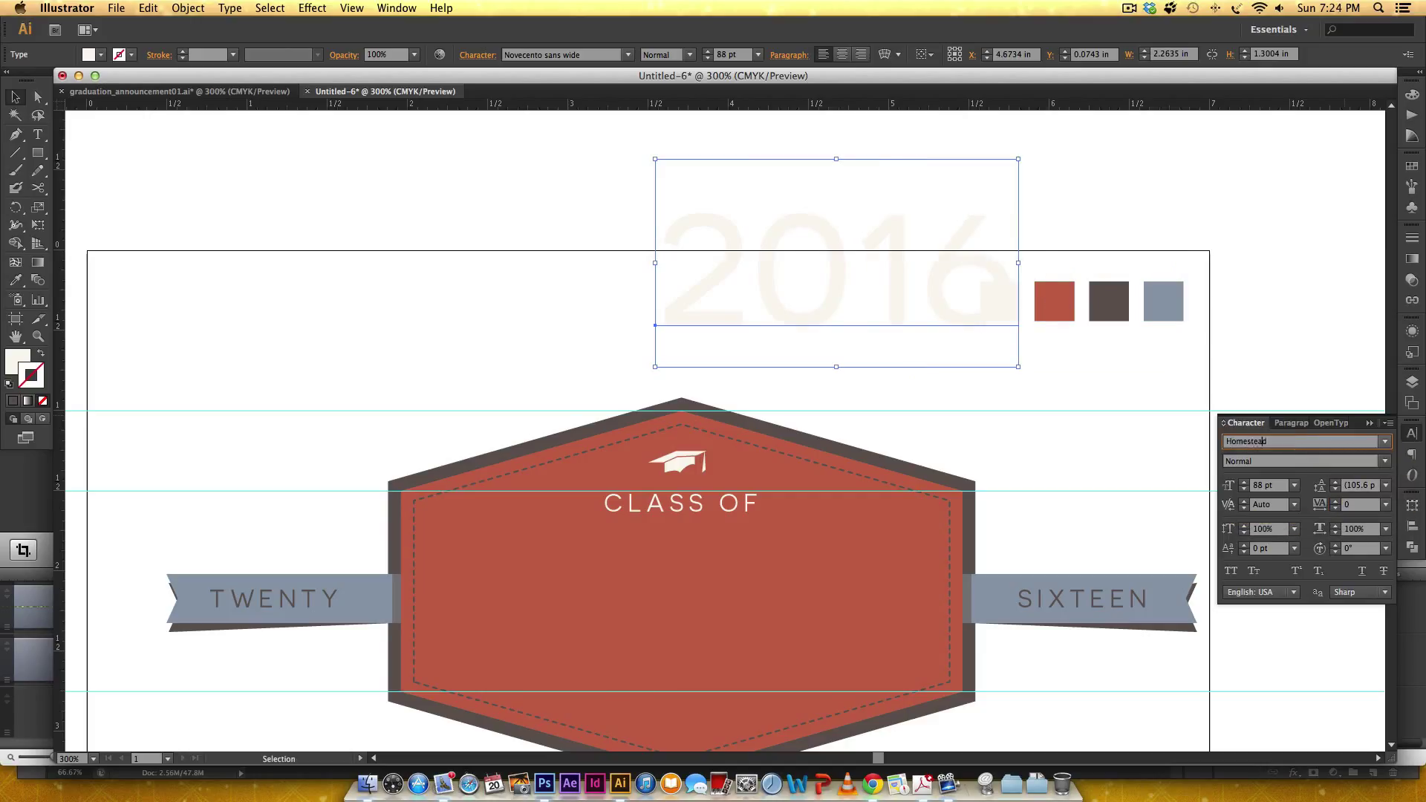
{"action": "key", "text": "Return"}
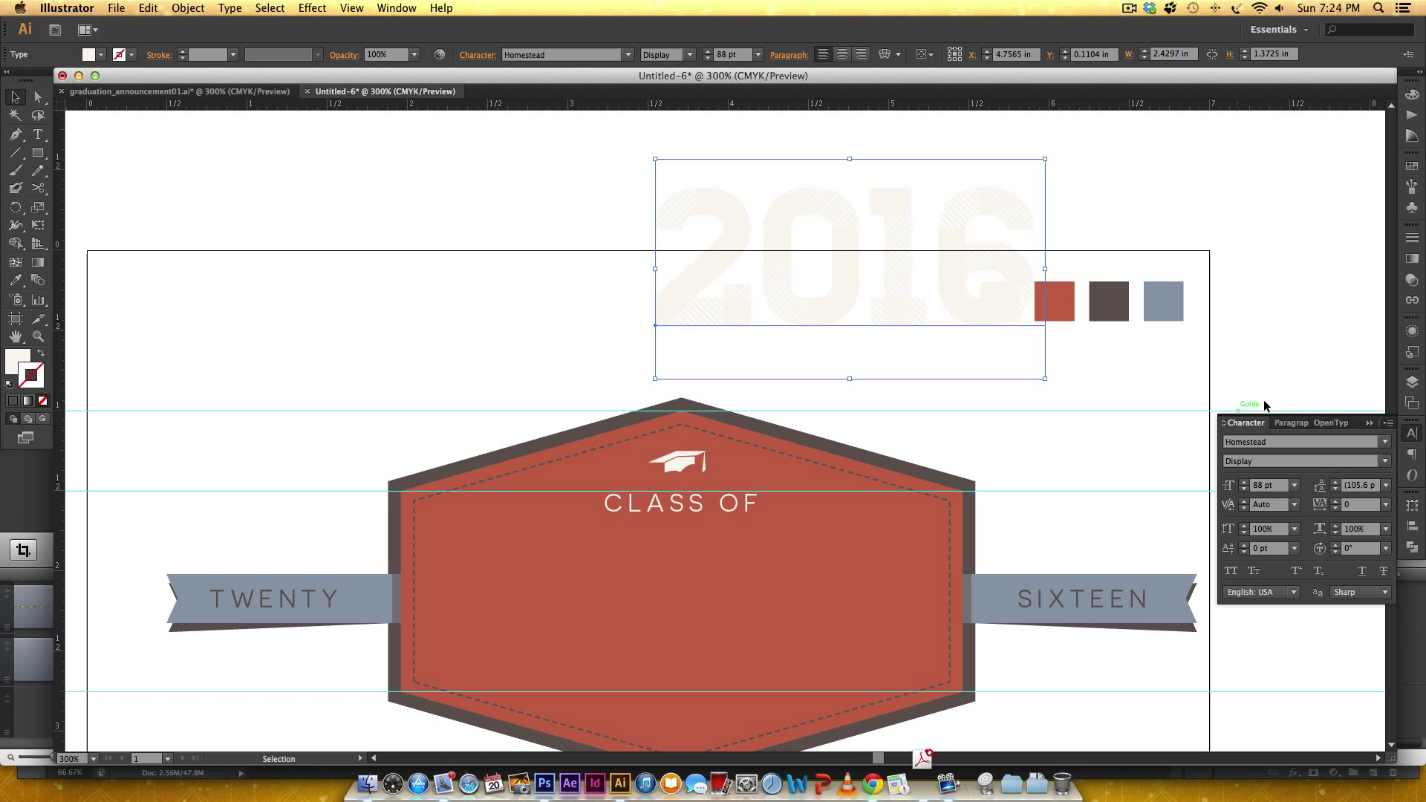
Switch "2016" to the Inline style, place it in the badge below "CLASS OF" and hide the guides
{"action": "left_click", "coordinate": [1385, 462]}
{"action": "left_click", "coordinate": [1350, 490]}
{"action": "left_click_drag", "start_coordinate": [905, 223], "coordinate": [741, 567]}
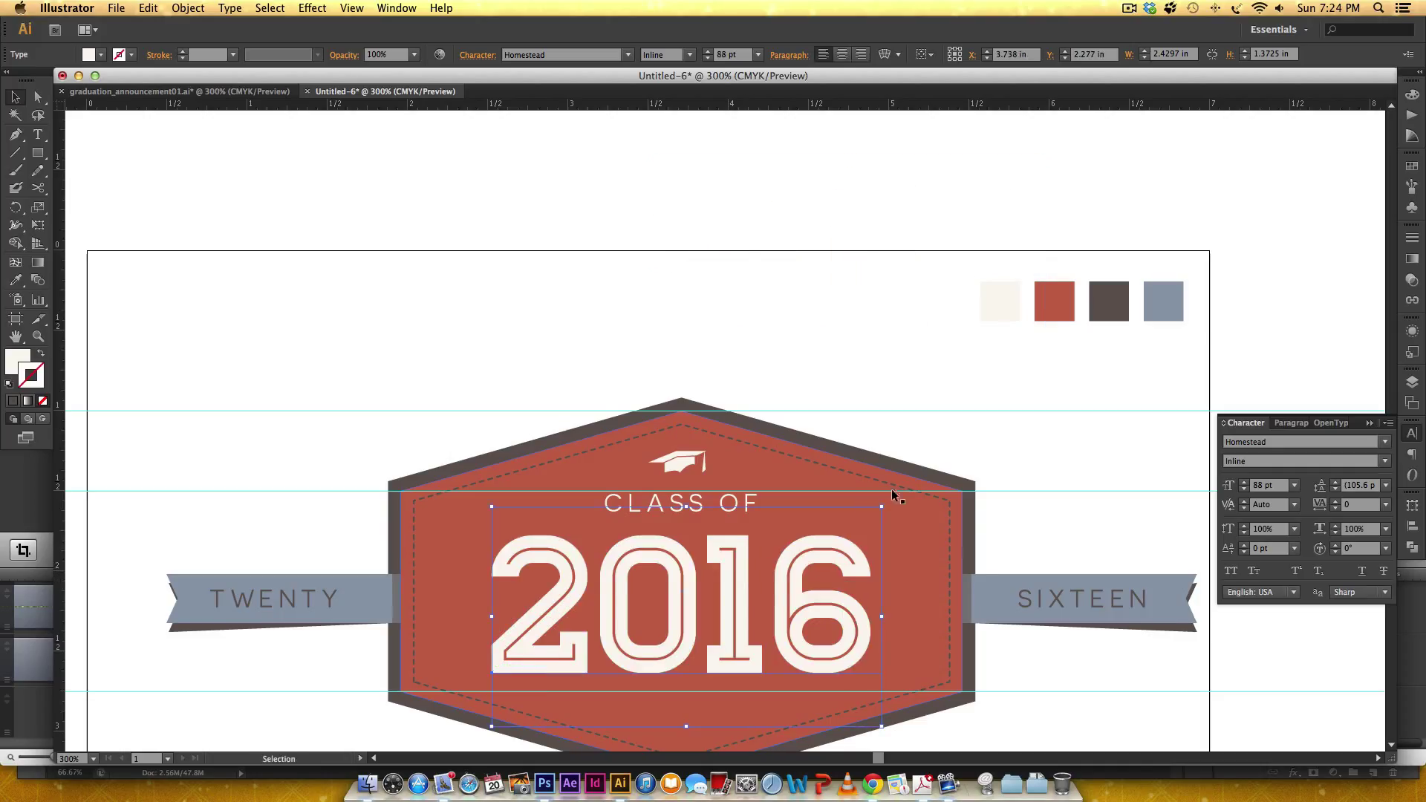
{"action": "left_click", "coordinate": [897, 417]}
{"action": "scroll", "coordinate": [901, 386], "scroll_direction": "down", "scroll_amount": 3}
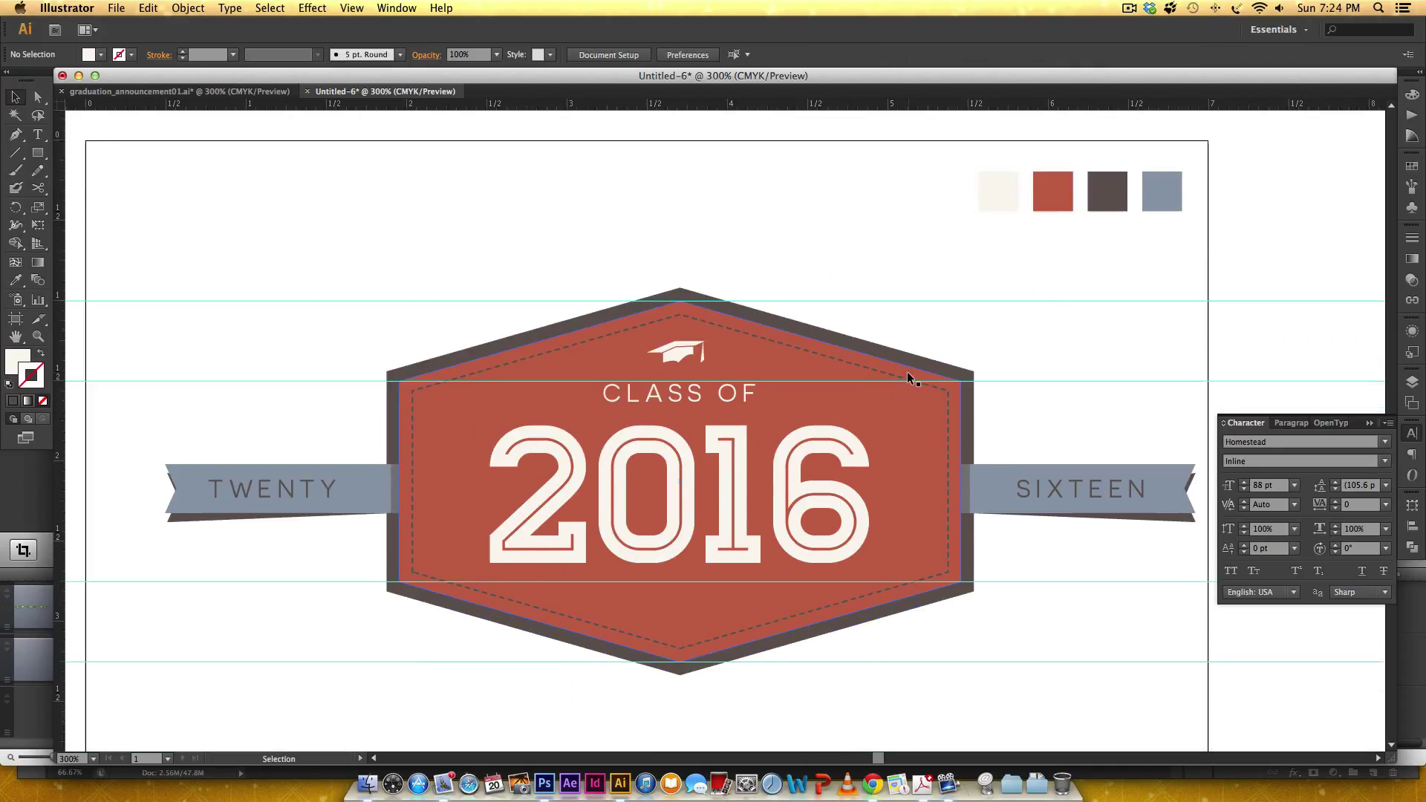
{"action": "key", "text": "super+semicolon"}
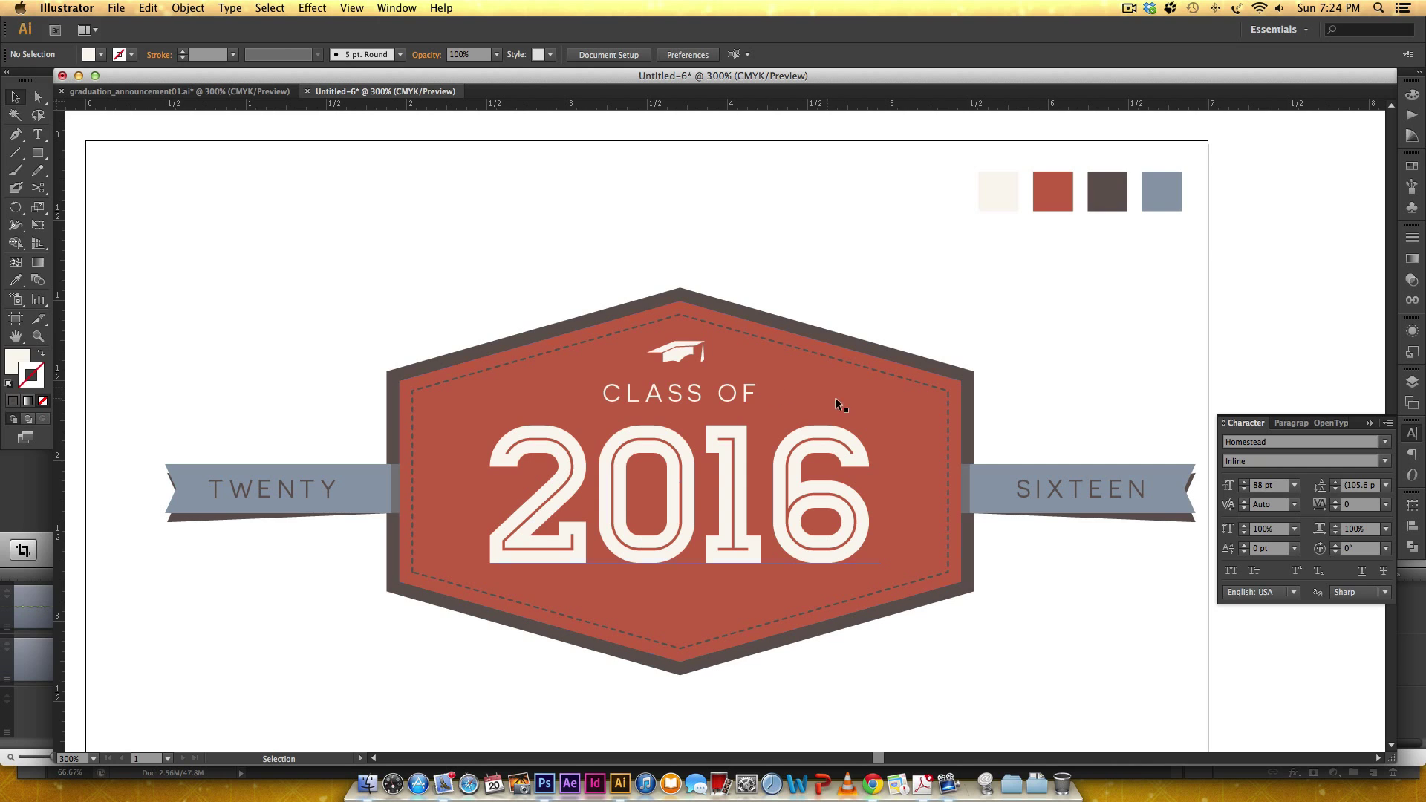
Check the lines beside "CLASS OF" in graduation_announcement01.ai and draw a triangle about 0.96 × 1.11 in above the badge with the Star tool
{"action": "left_click", "coordinate": [229, 91]}
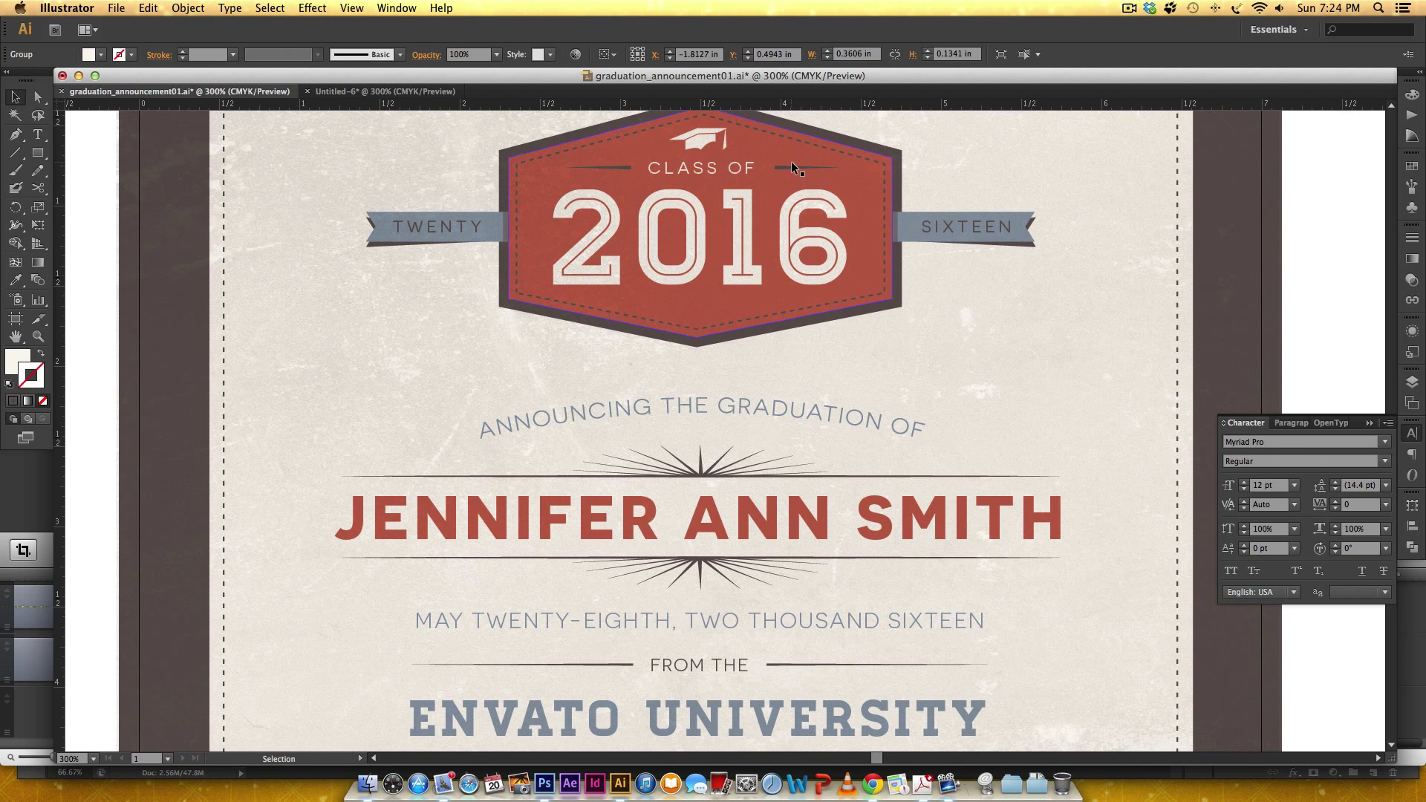
{"action": "left_click", "coordinate": [387, 91]}
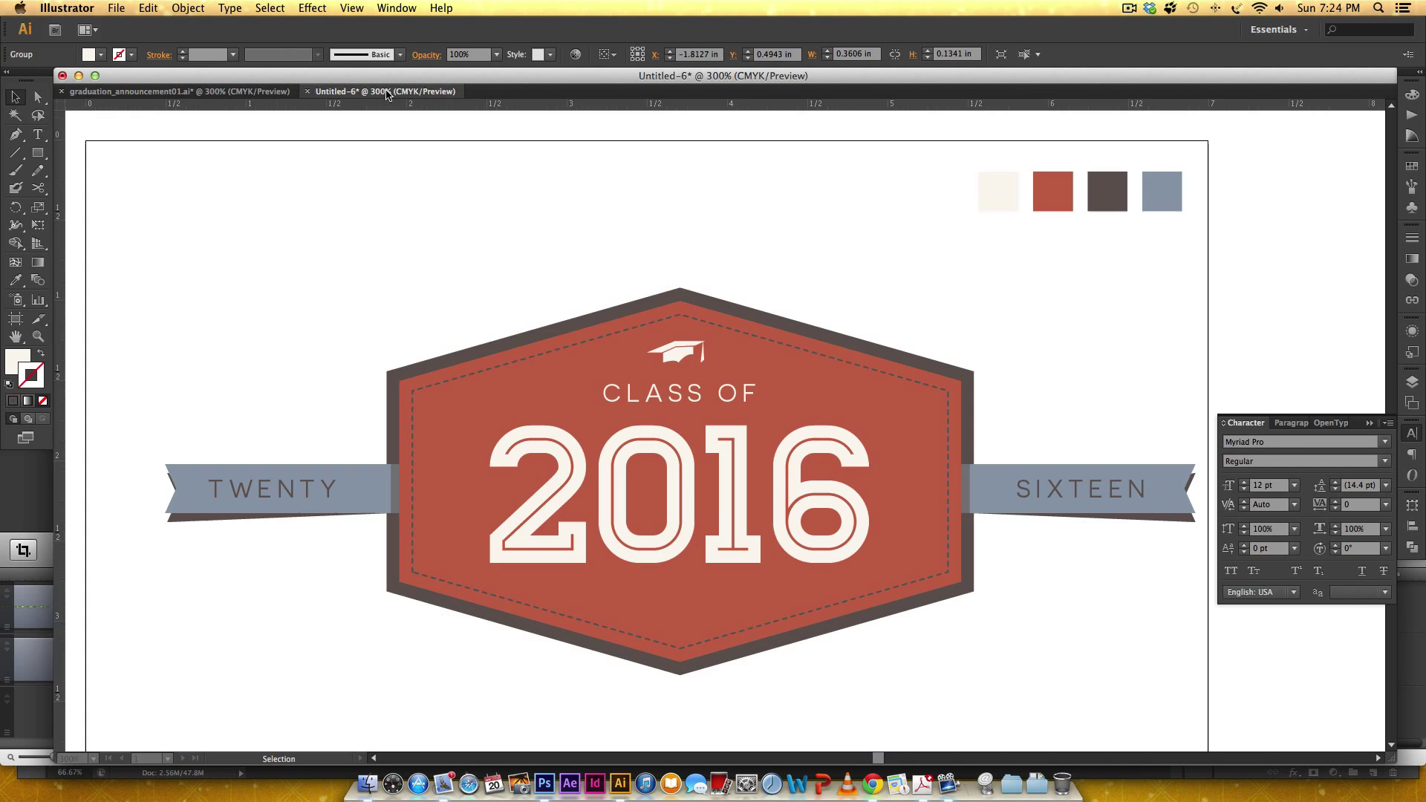
{"action": "left_click_drag", "start_coordinate": [780, 233], "coordinate": [749, 254]}
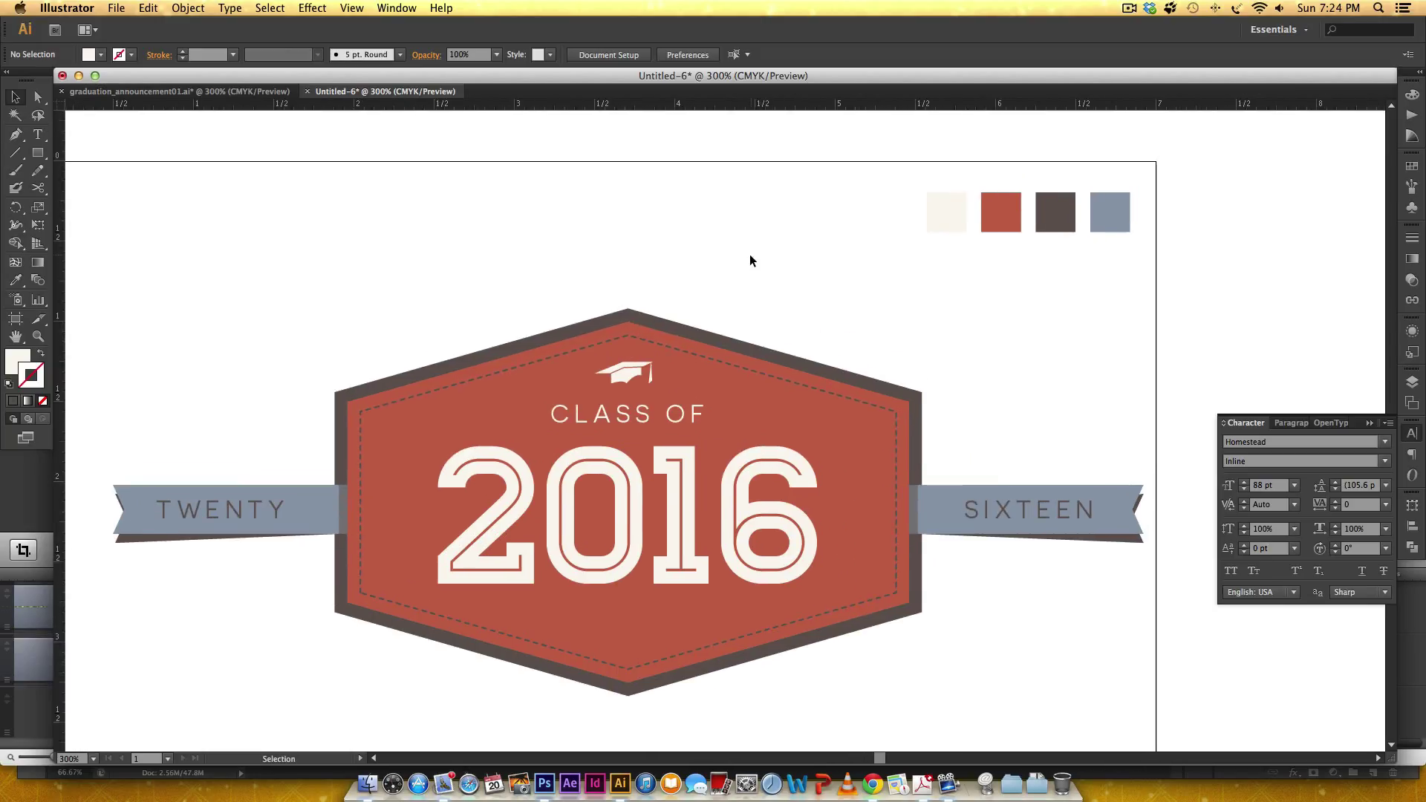
{"action": "scroll", "coordinate": [755, 286], "scroll_direction": "up", "scroll_amount": 1}
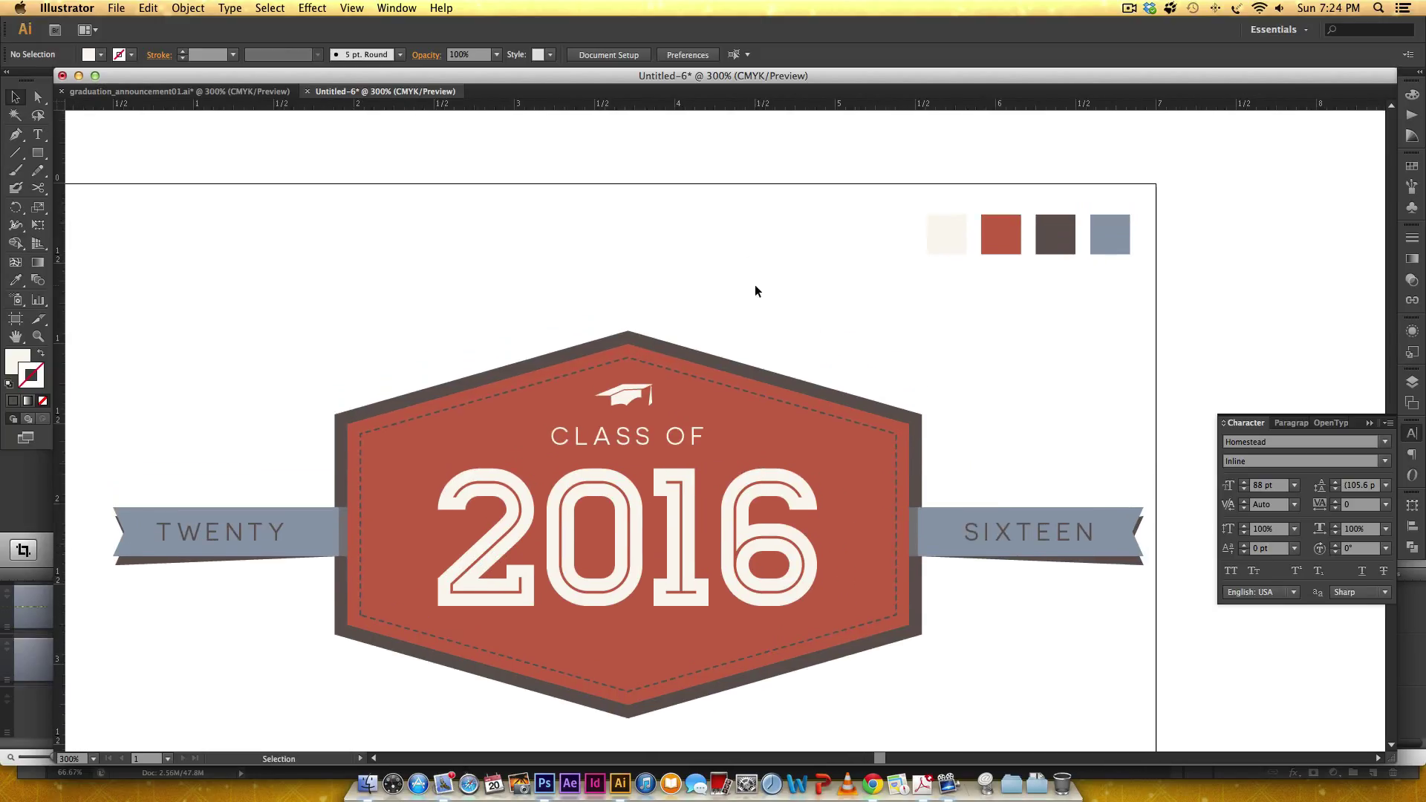
{"action": "left_click_drag", "start_coordinate": [38, 152], "coordinate": [111, 223]}
{"action": "left_click_drag", "start_coordinate": [525, 192], "coordinate": [629, 193]}
{"action": "key", "text": "Up"}
{"action": "key", "text": "Up"}
{"action": "key", "text": "Up"}
{"action": "key", "text": "Down"}
{"action": "key", "text": "Down"}
{"action": "key", "text": "Down"}
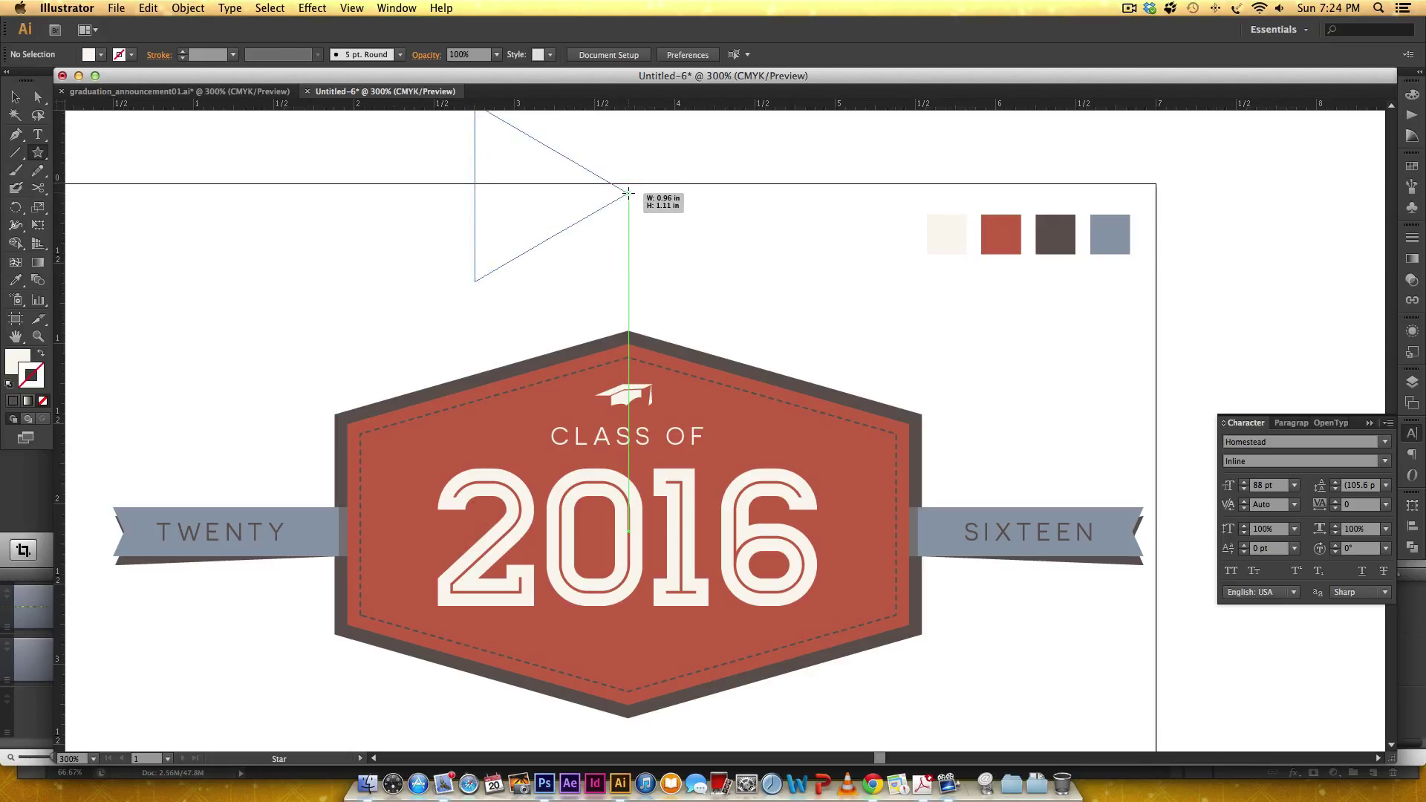
{"action": "left_click_drag", "start_coordinate": [628, 193], "coordinate": [628, 193]}
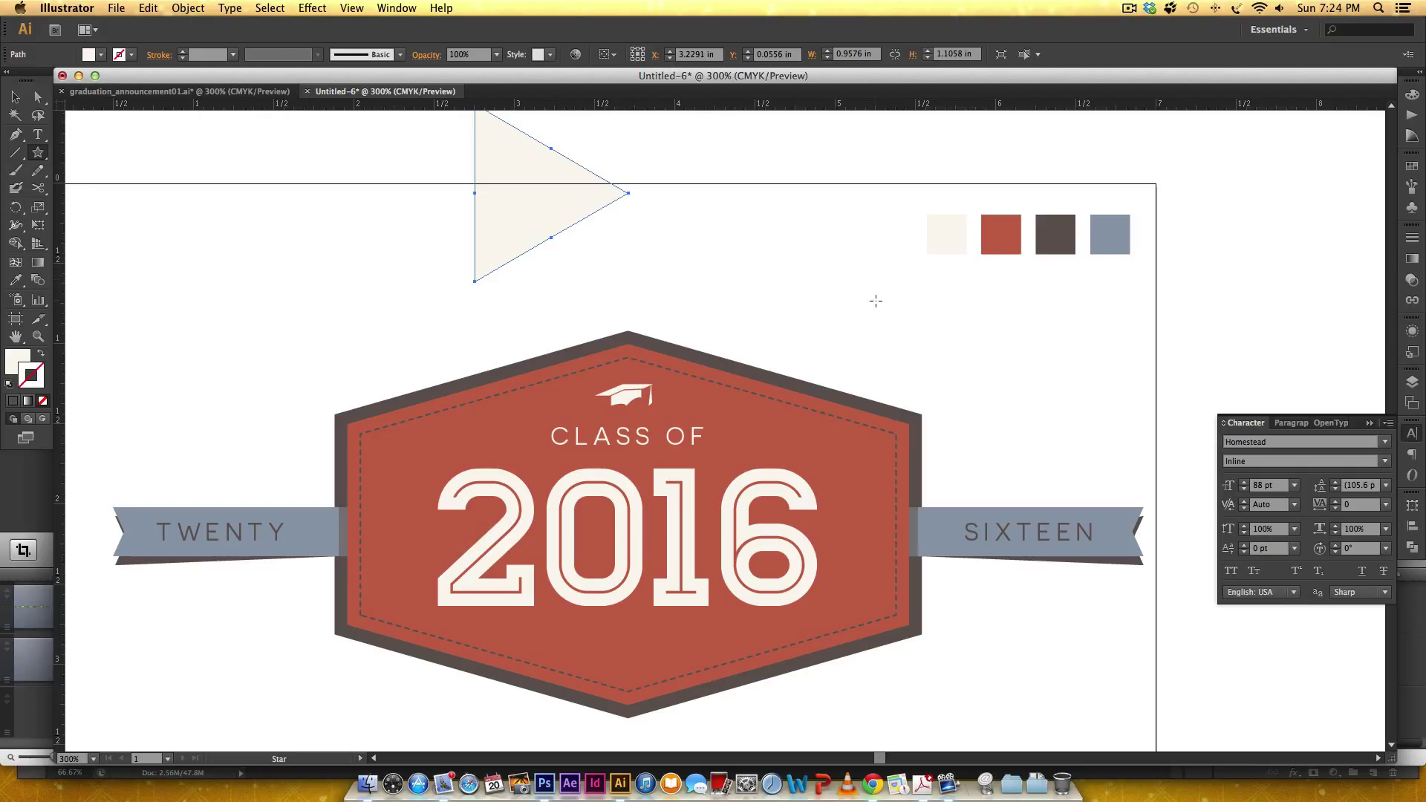
Fill the triangle with the dark brown swatch and delete the extra anchor points midway along its sides
{"action": "key", "text": "i"}
{"action": "left_click", "coordinate": [1060, 233]}
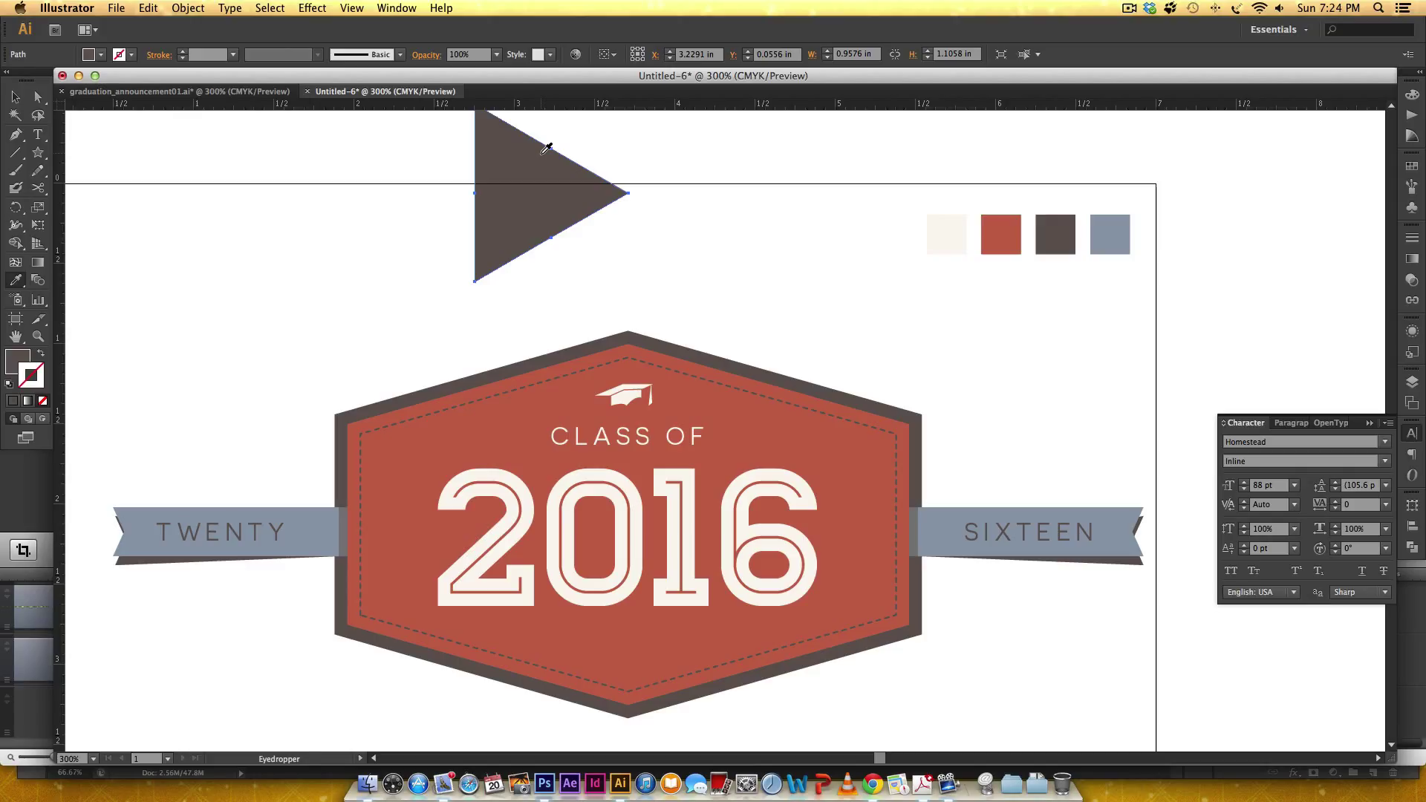
{"action": "key", "text": "p"}
{"action": "left_click", "coordinate": [474, 193]}
{"action": "left_click", "coordinate": [551, 238]}
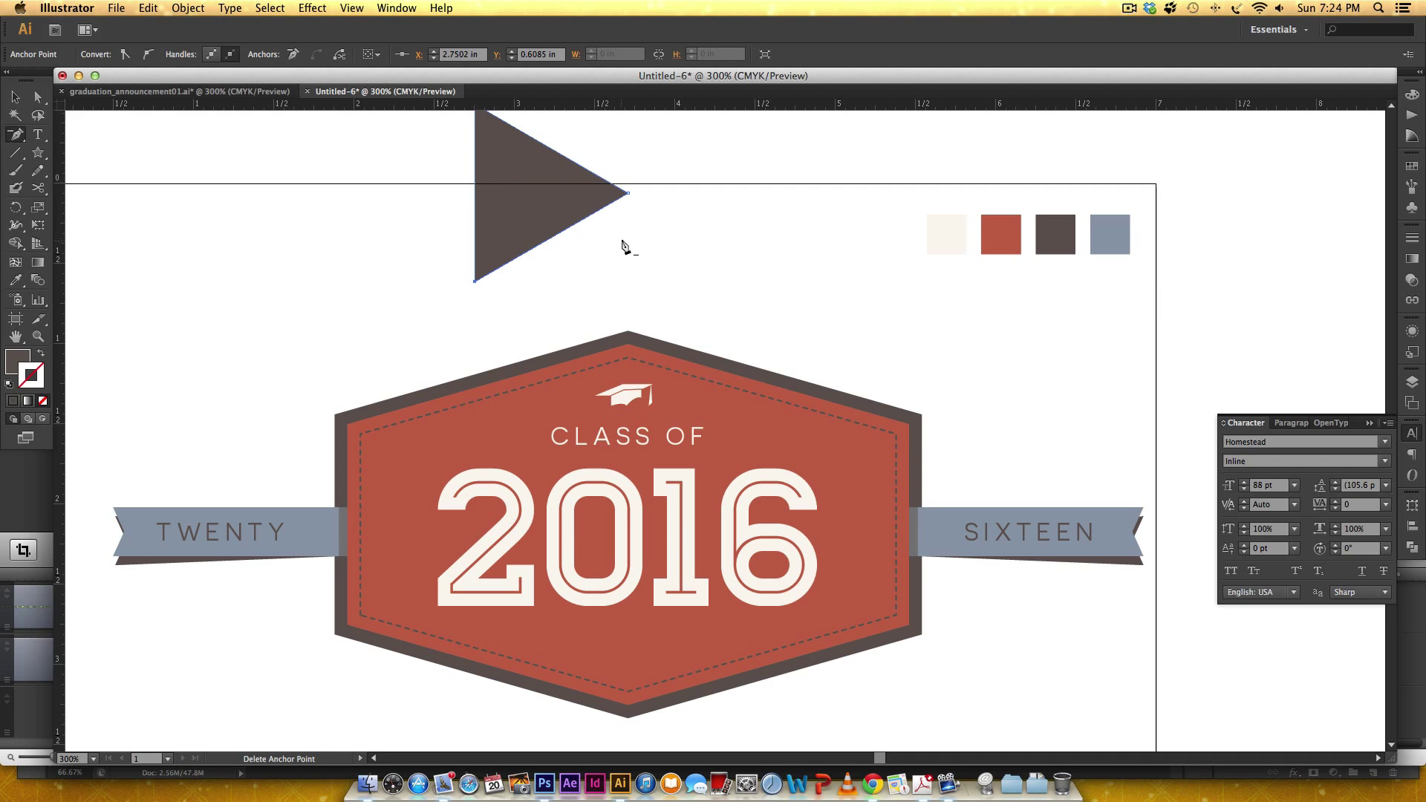
Shrink the triangle to about 0.54 × 0.62 in and place it just above the badge's upper-left edge
{"action": "key", "text": "v"}
{"action": "left_click_drag", "start_coordinate": [621, 199], "coordinate": [520, 248]}
{"action": "left_click_drag", "start_coordinate": [492, 251], "coordinate": [542, 286]}
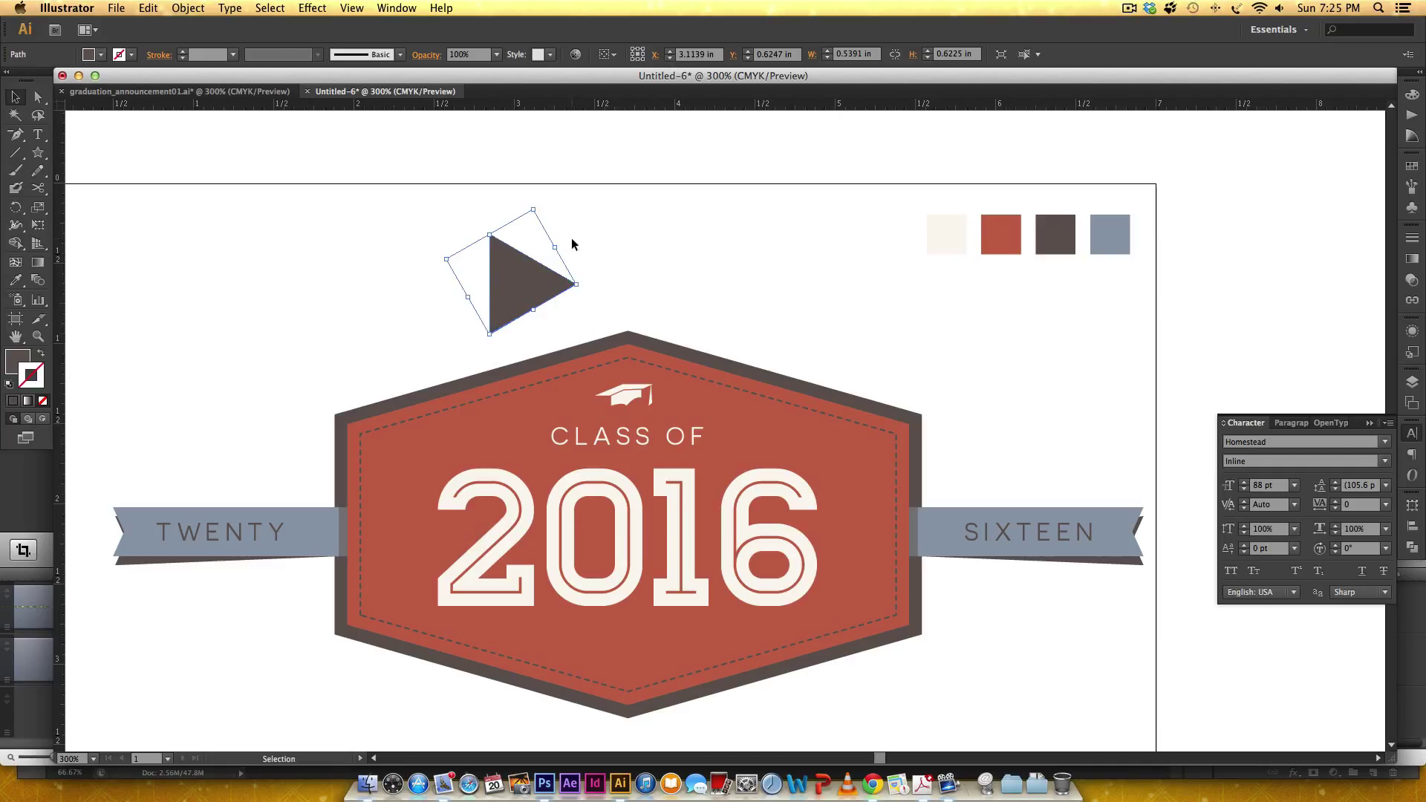
Reset the triangle's bounding box and stretch it into a thin, right-pointing spike about 1.28 in wide above the badge
{"action": "right_click", "coordinate": [530, 279]}
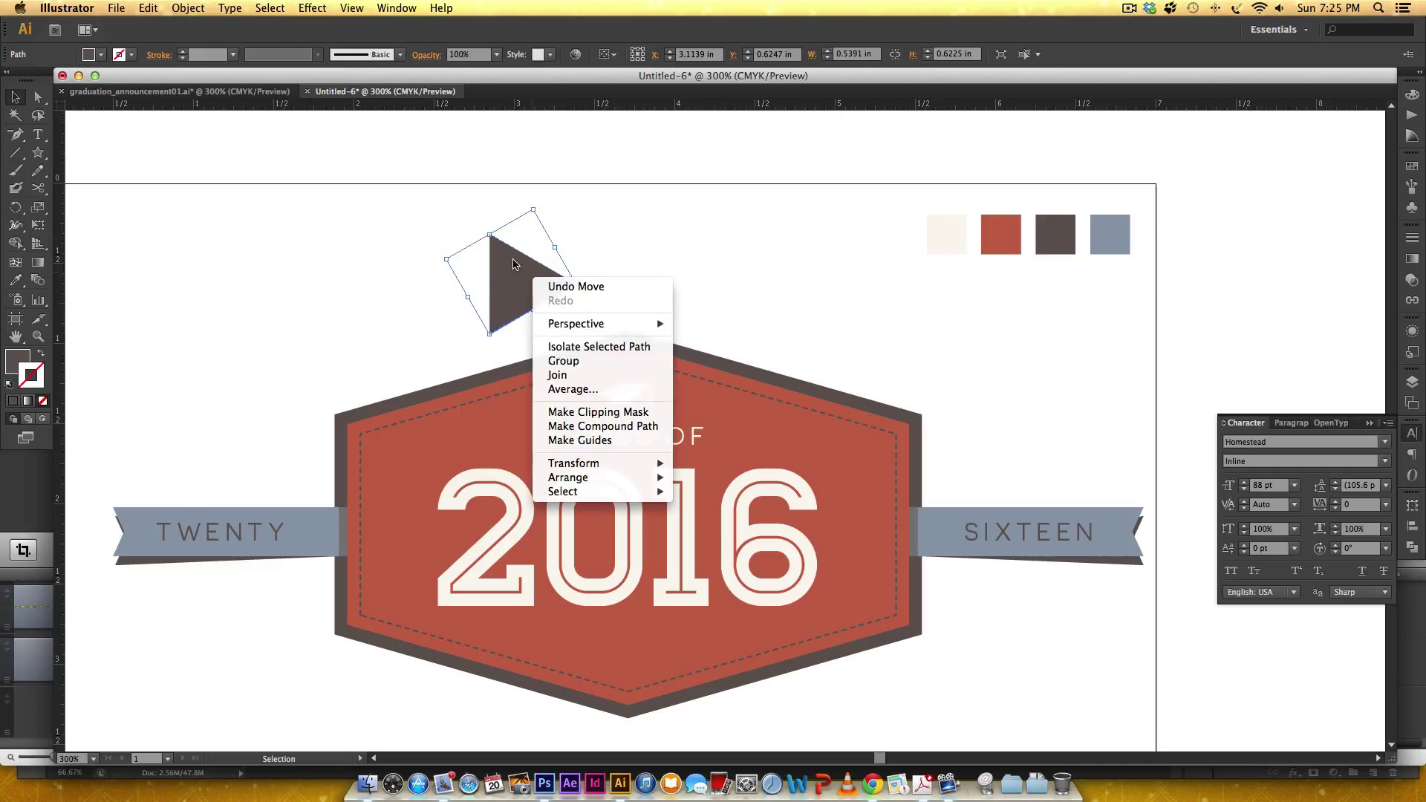
{"action": "mouse_move", "coordinate": [631, 464]}
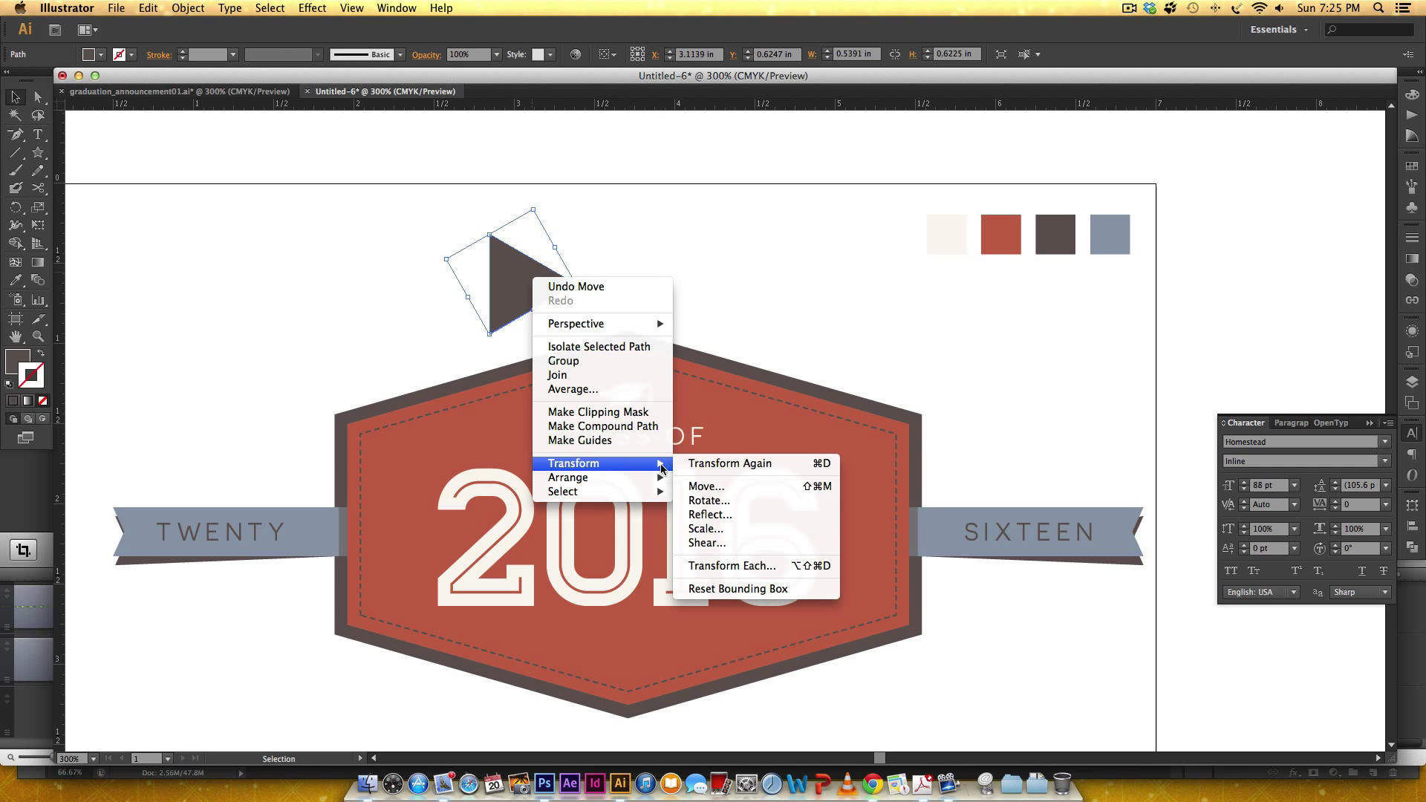
{"action": "left_click", "coordinate": [719, 589]}
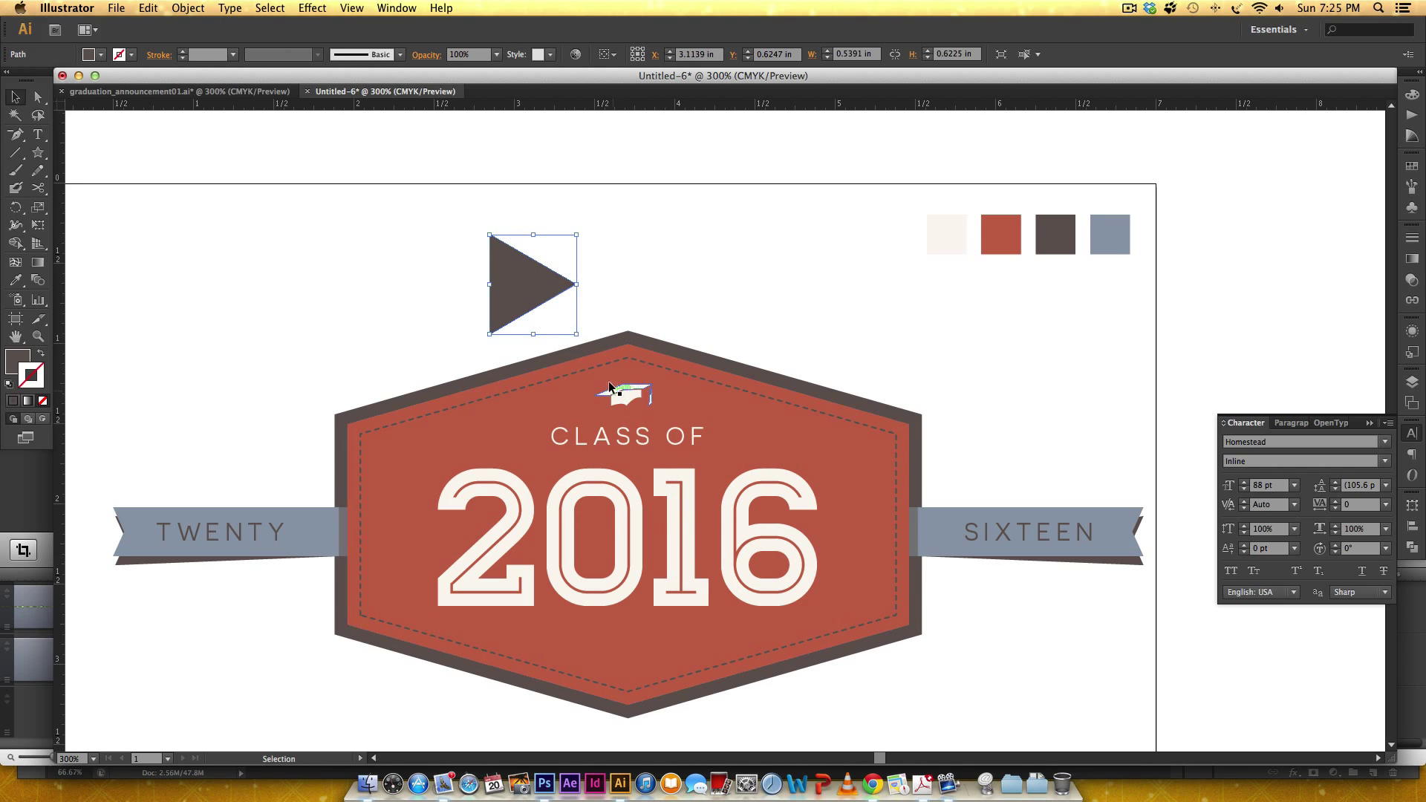
{"action": "left_click_drag", "start_coordinate": [577, 286], "coordinate": [900, 284]}
{"action": "left_click_drag", "start_coordinate": [696, 233], "coordinate": [696, 295]}
{"action": "left_click_drag", "start_coordinate": [902, 314], "coordinate": [695, 314]}
{"action": "left_click_drag", "start_coordinate": [595, 294], "coordinate": [595, 316]}
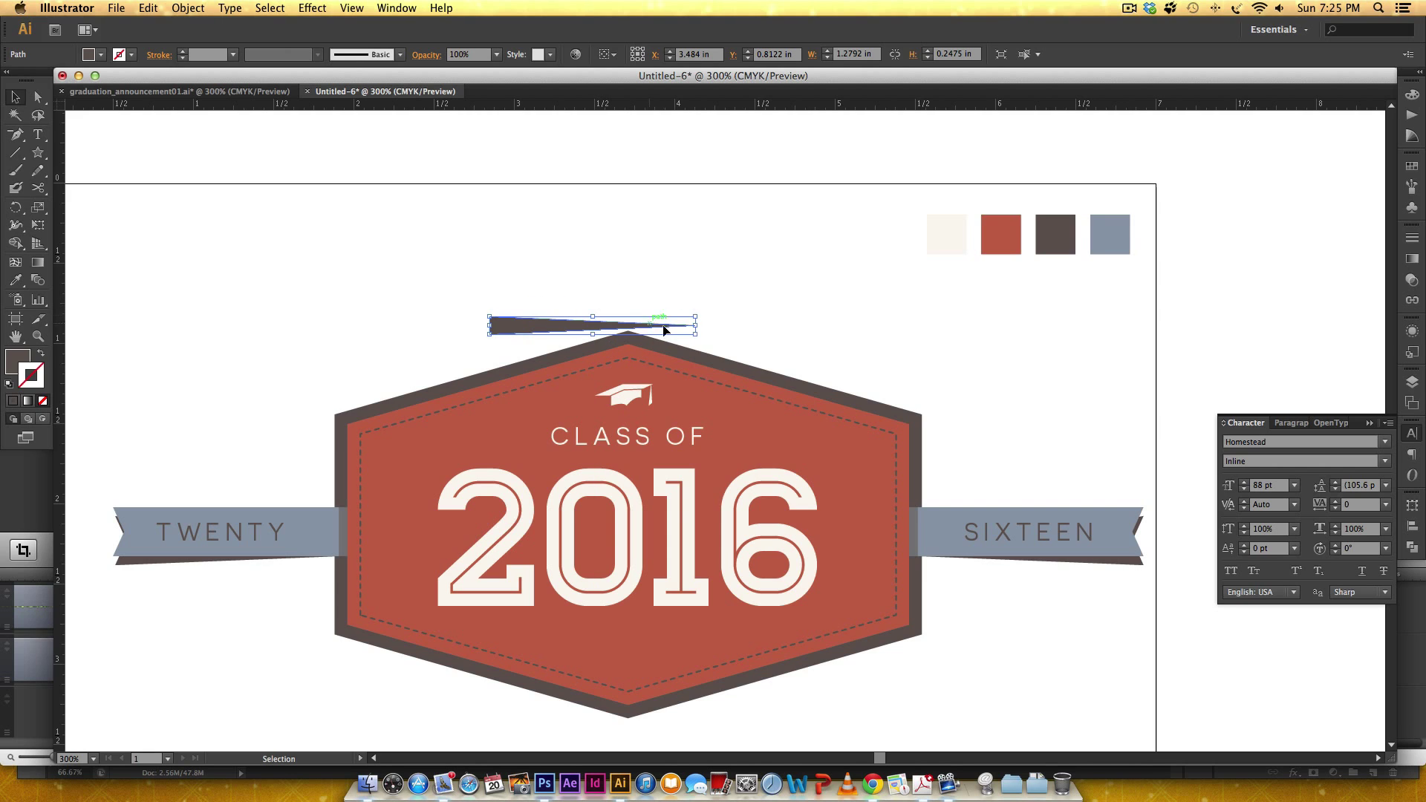
Place spikes about 0.56 × 0.05 in on both sides of "CLASS OF" and reflect the left one across the vertical axis
{"action": "left_click_drag", "start_coordinate": [696, 325], "coordinate": [485, 437]}
{"action": "left_click", "coordinate": [820, 342]}
{"action": "right_click", "coordinate": [486, 440]}
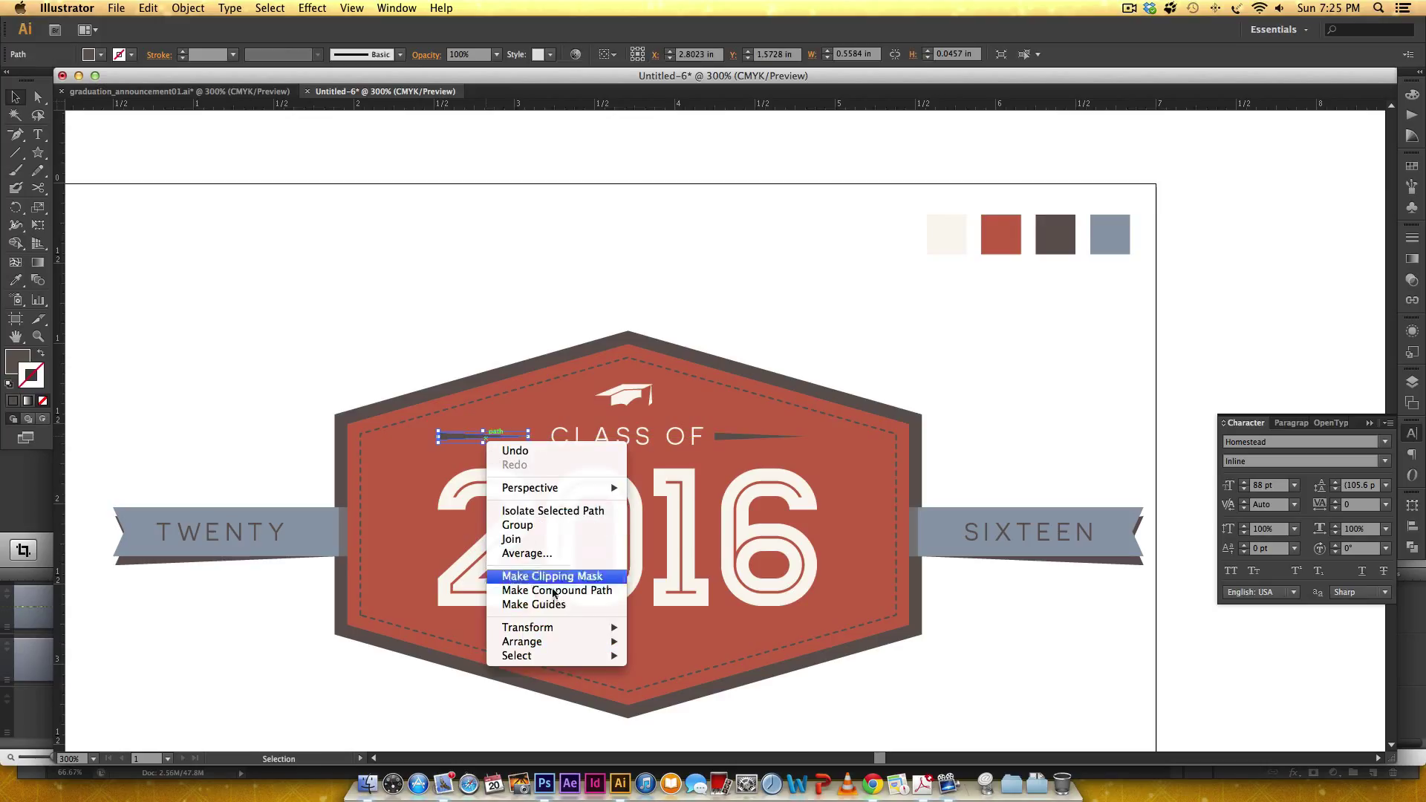
{"action": "mouse_move", "coordinate": [550, 627]}
{"action": "left_click", "coordinate": [661, 676]}
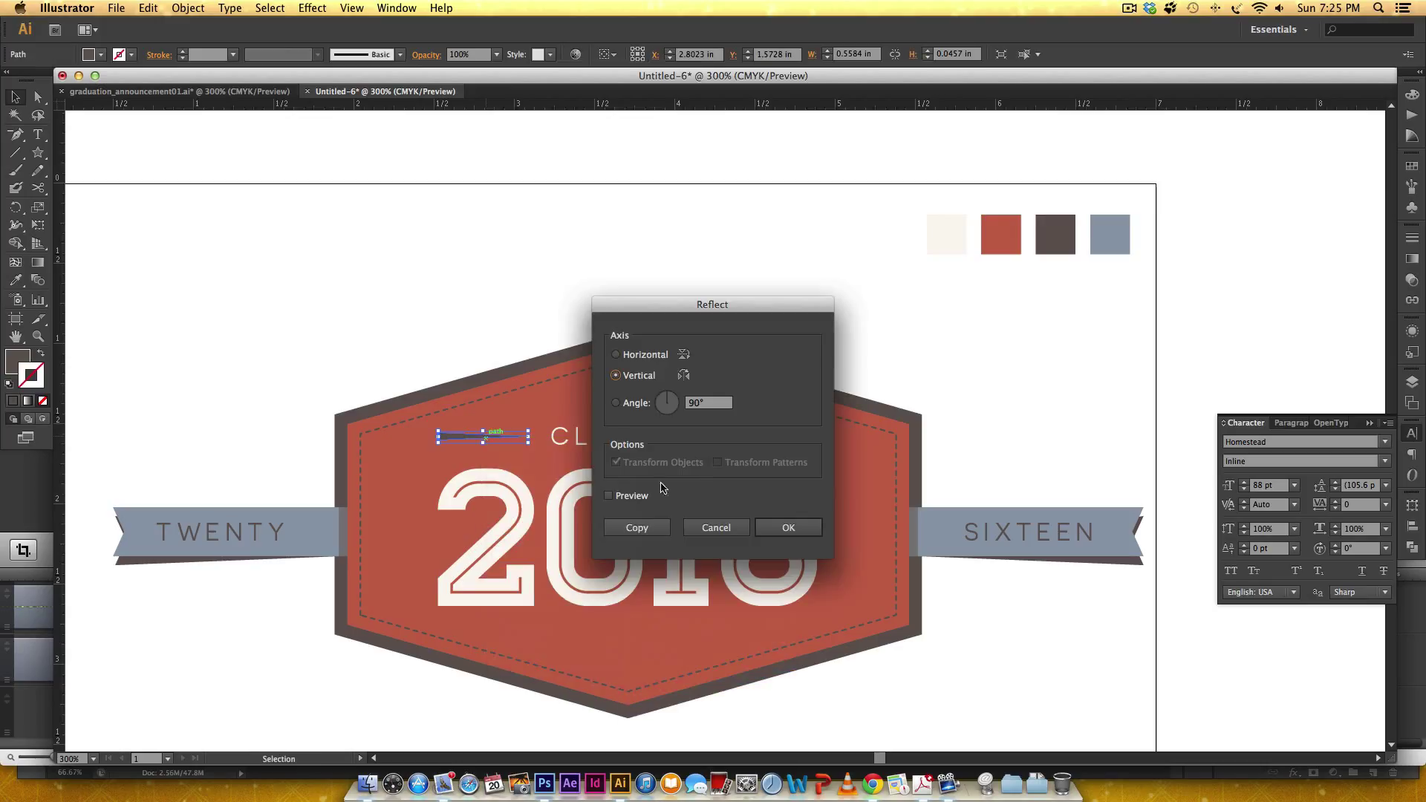
{"action": "left_click", "coordinate": [770, 524]}
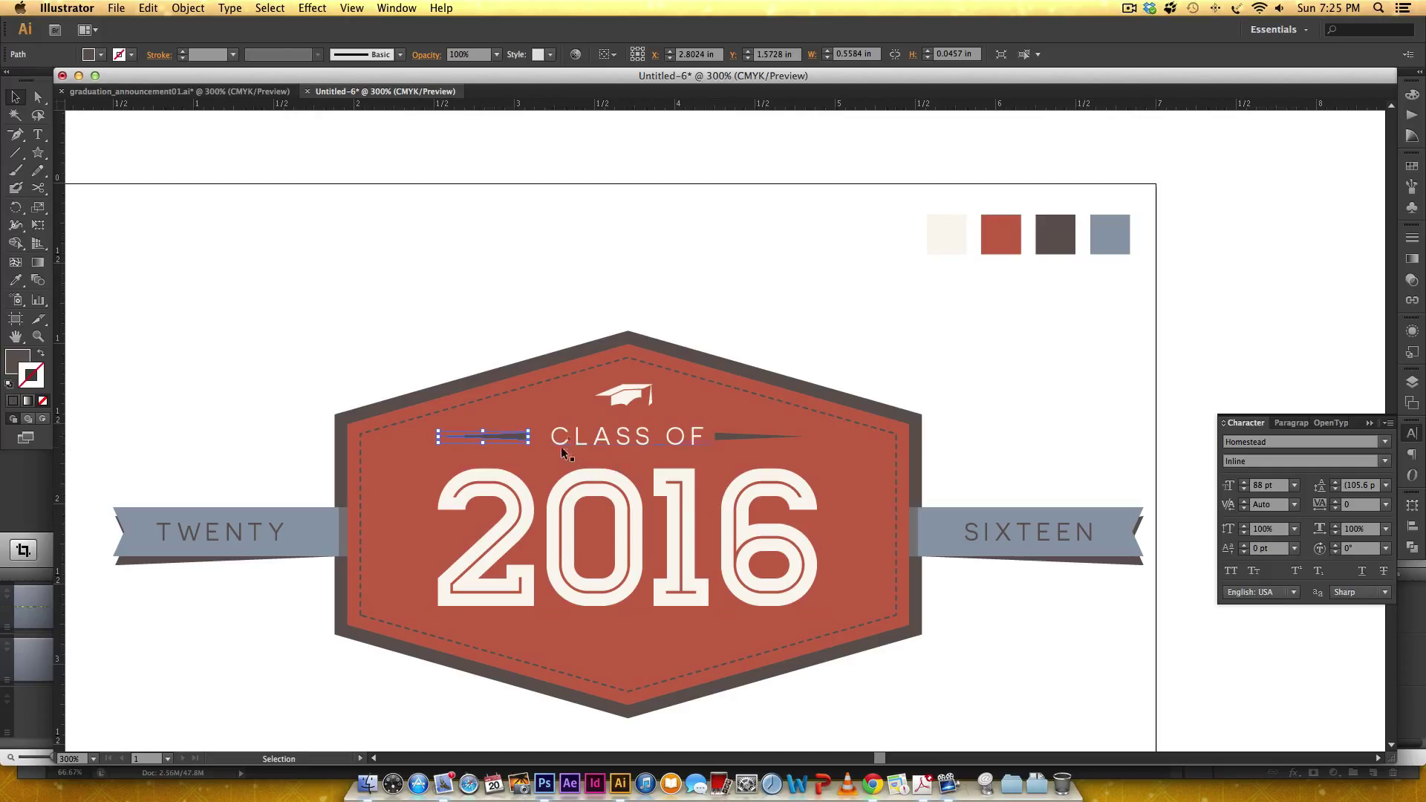
Nudge the left spike closer to "CLASS OF" and group it with the right spike
{"action": "left_click_drag", "start_coordinate": [517, 442], "coordinate": [529, 443]}
{"action": "left_click", "coordinate": [857, 381]}
{"action": "key", "text": "super+minus"}
{"action": "key", "text": "super+minus"}
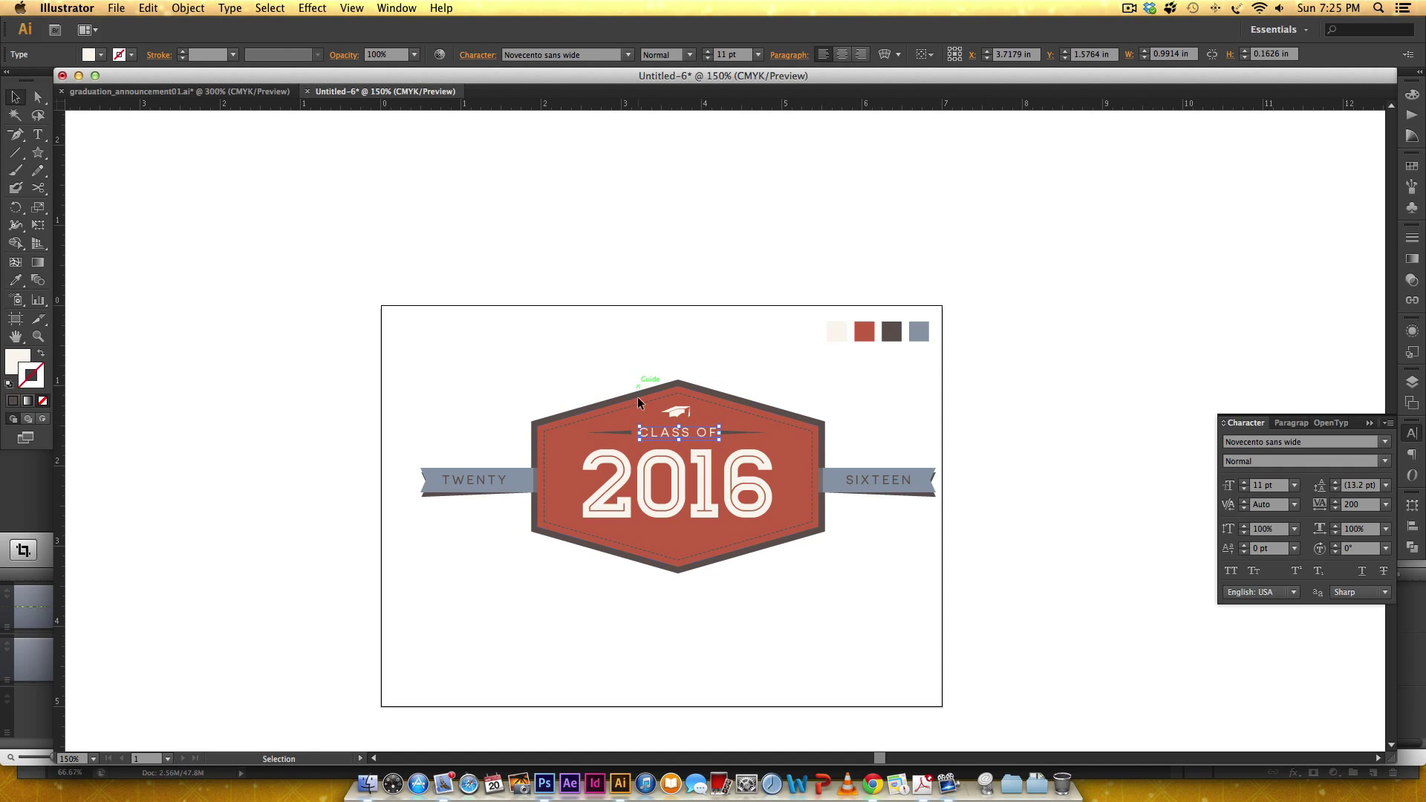
{"action": "left_click", "coordinate": [628, 432]}
{"action": "left_click", "coordinate": [738, 432], "text": "shift"}
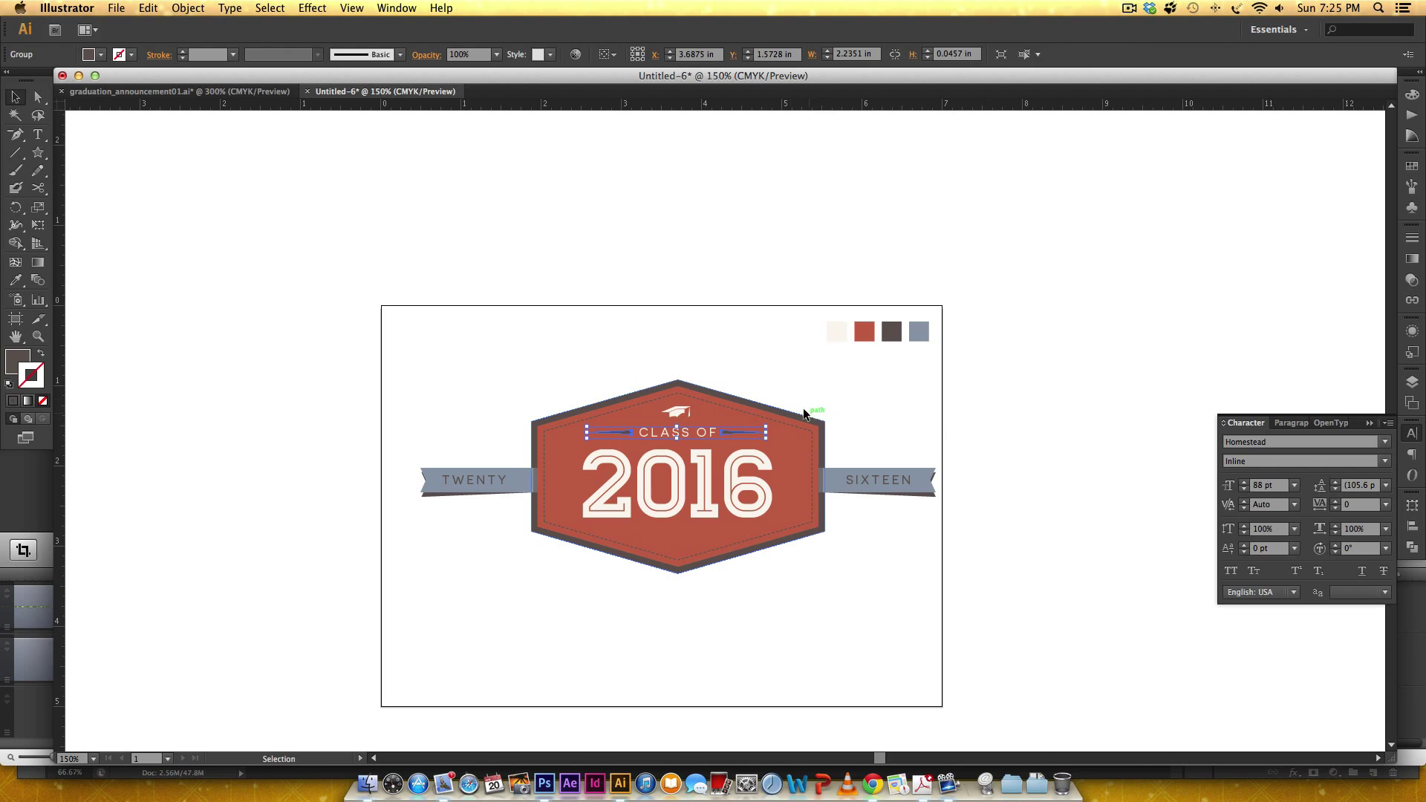
{"action": "left_click", "coordinate": [743, 355]}
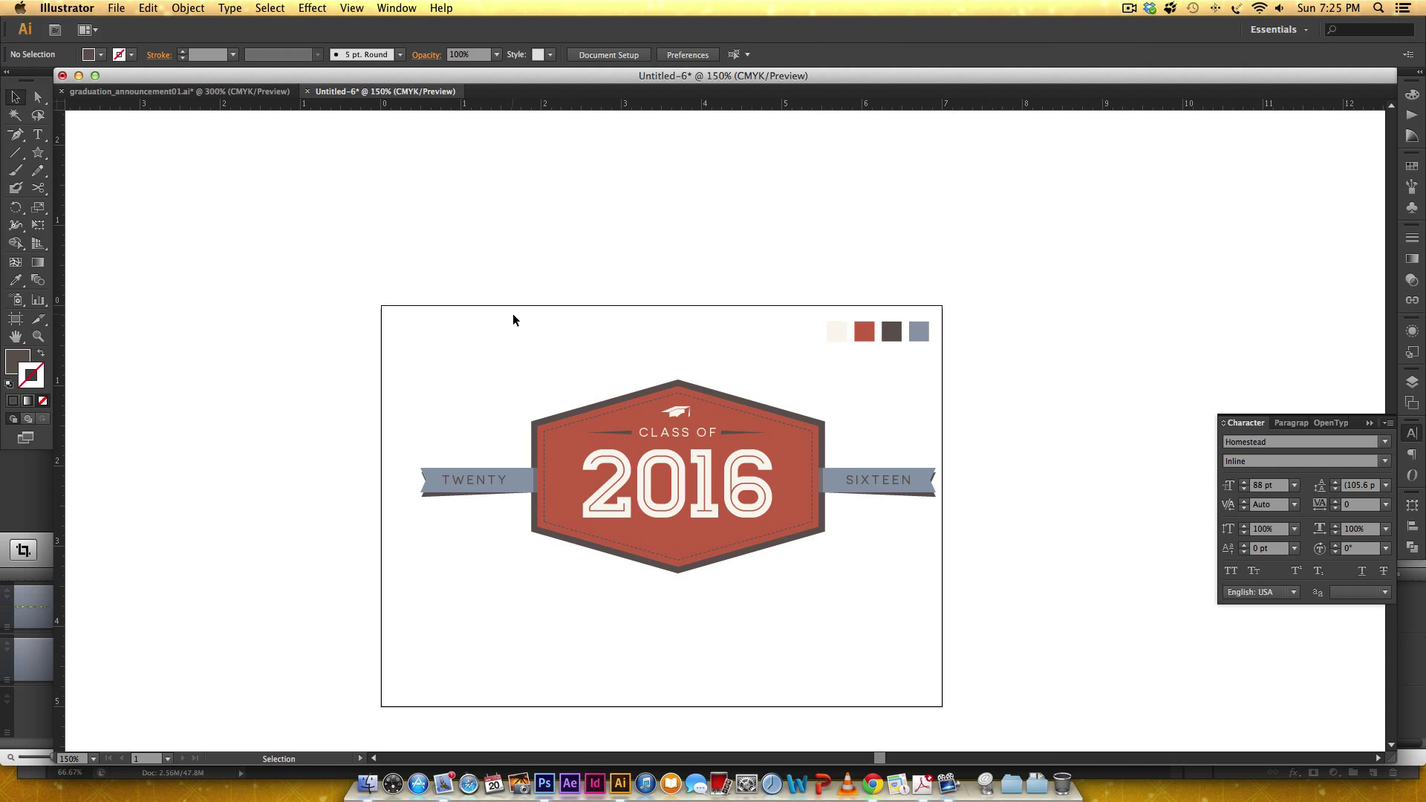
Align all the badge, ribbon and text objects to each other by their horizontal centers
{"action": "left_click_drag", "start_coordinate": [594, 332], "coordinate": [767, 602]}
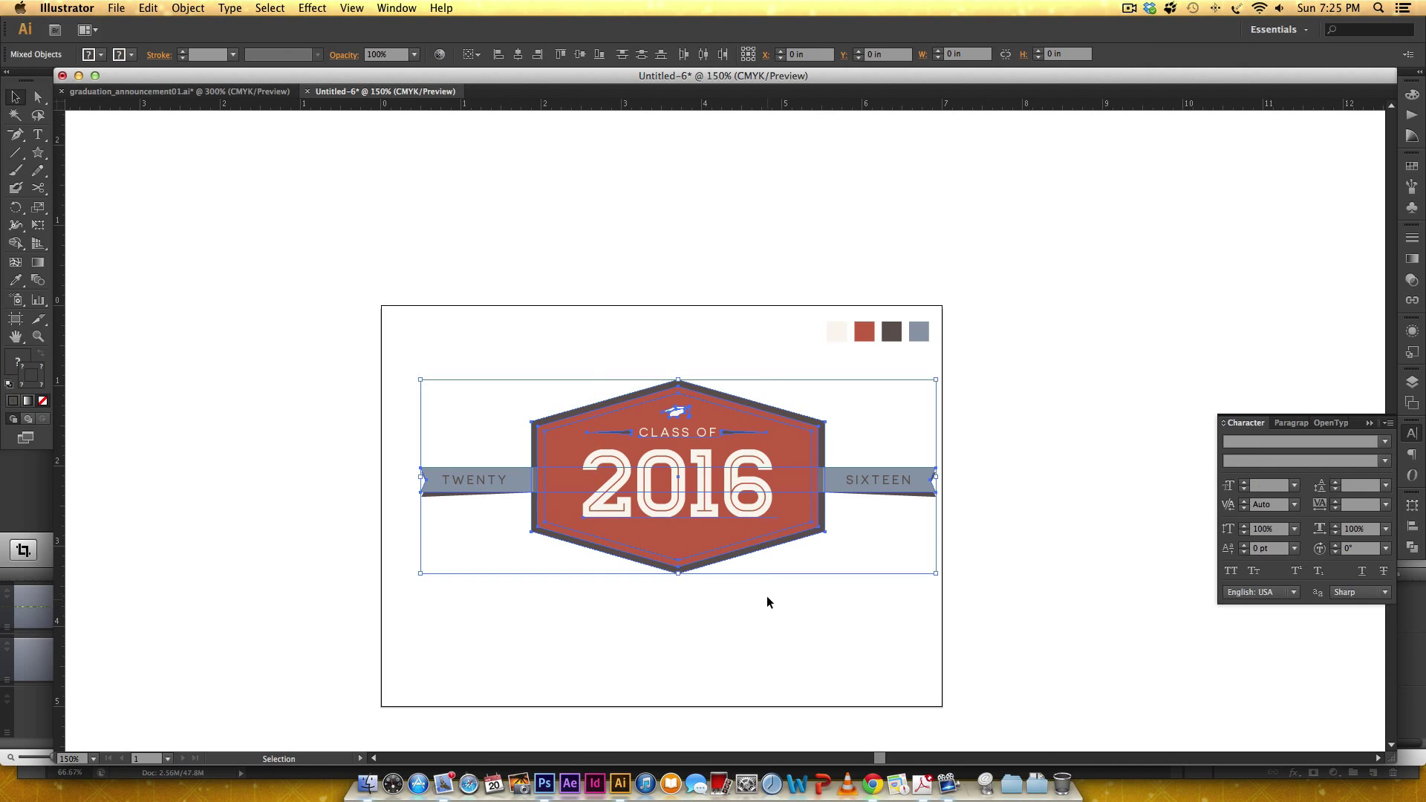
{"action": "left_click", "coordinate": [520, 58]}
{"action": "left_click", "coordinate": [752, 338]}
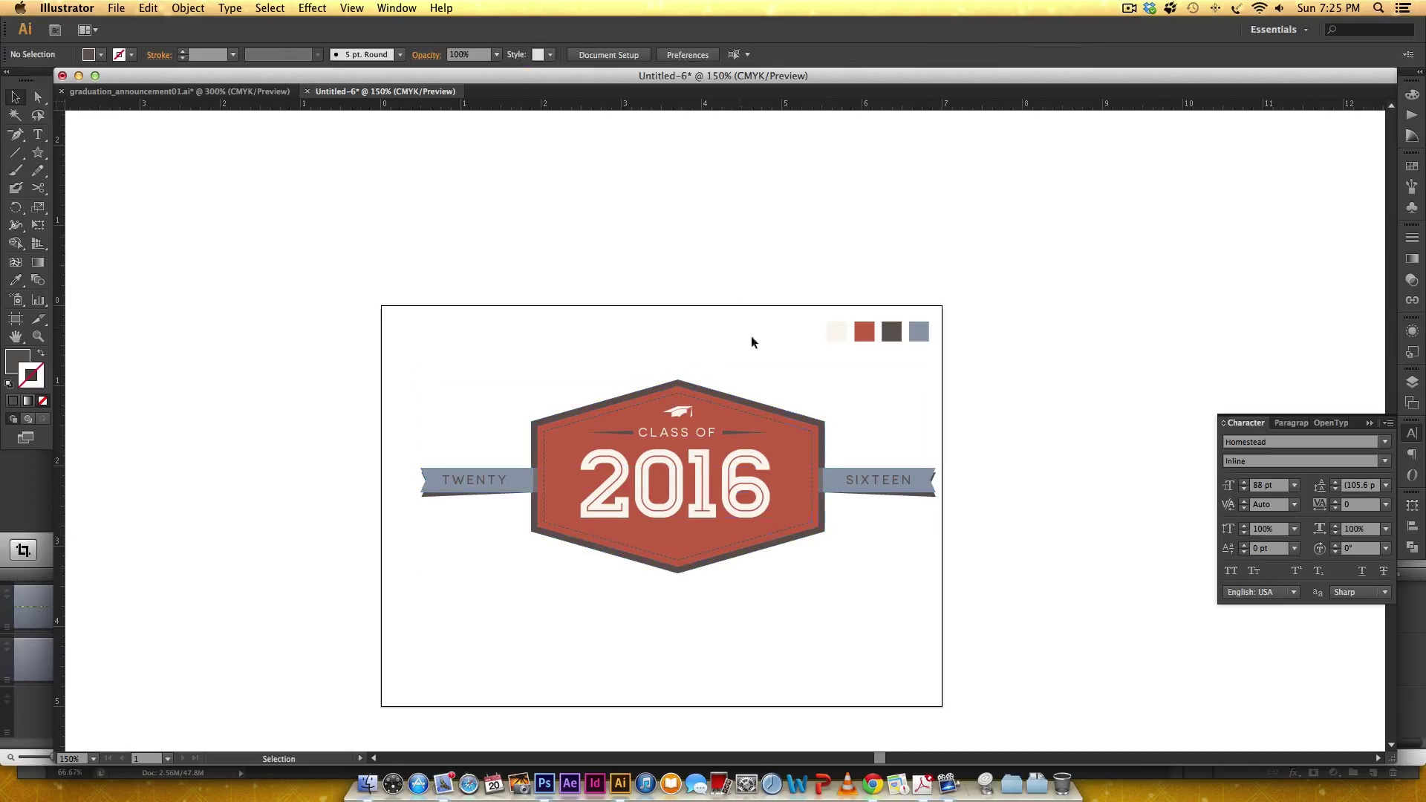
Delete the four color swatch squares from the artboard's upper-right corner
{"action": "scroll", "coordinate": [954, 483], "scroll_direction": "down", "scroll_amount": 2}
{"action": "scroll", "coordinate": [954, 482], "scroll_direction": "right", "scroll_amount": 2}
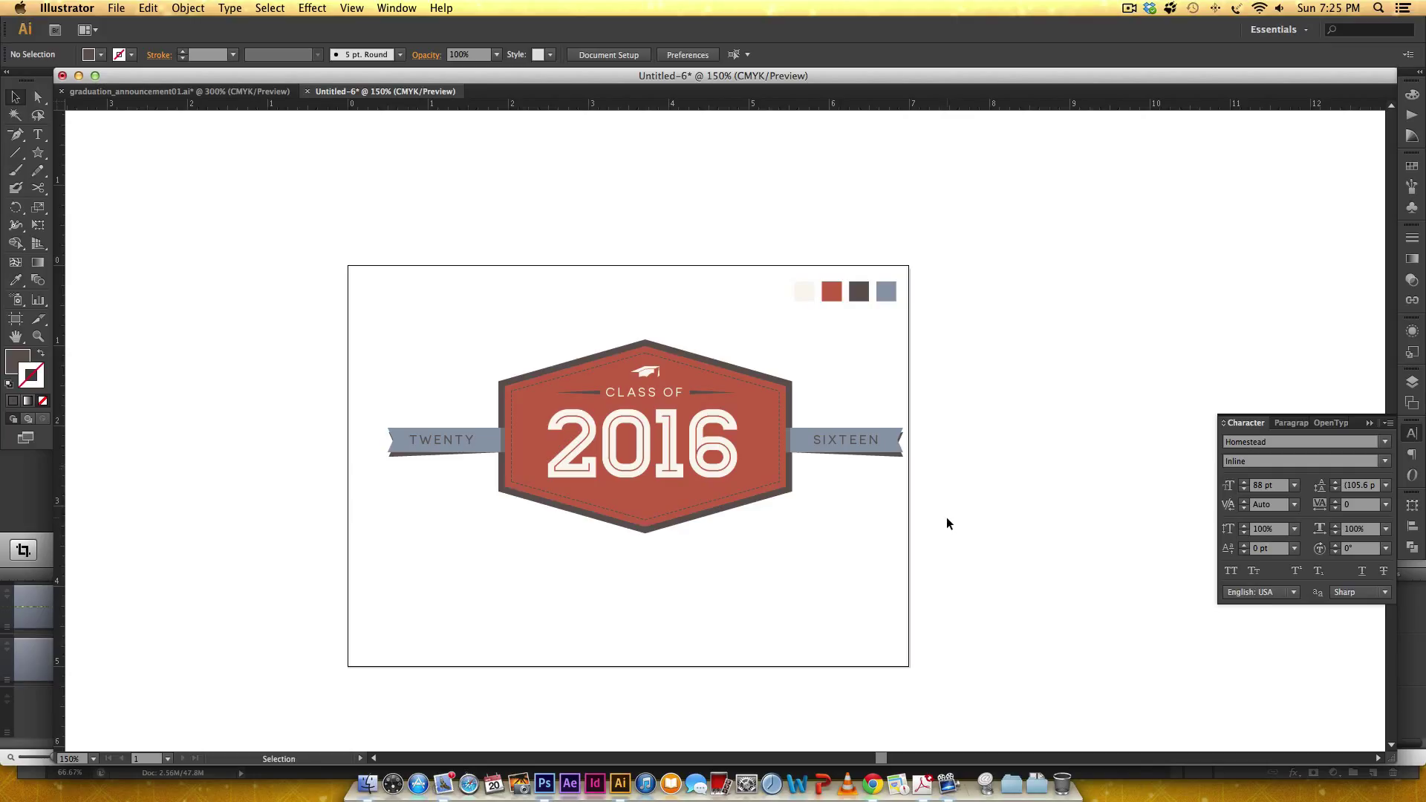
{"action": "left_click_drag", "start_coordinate": [766, 268], "coordinate": [930, 316]}
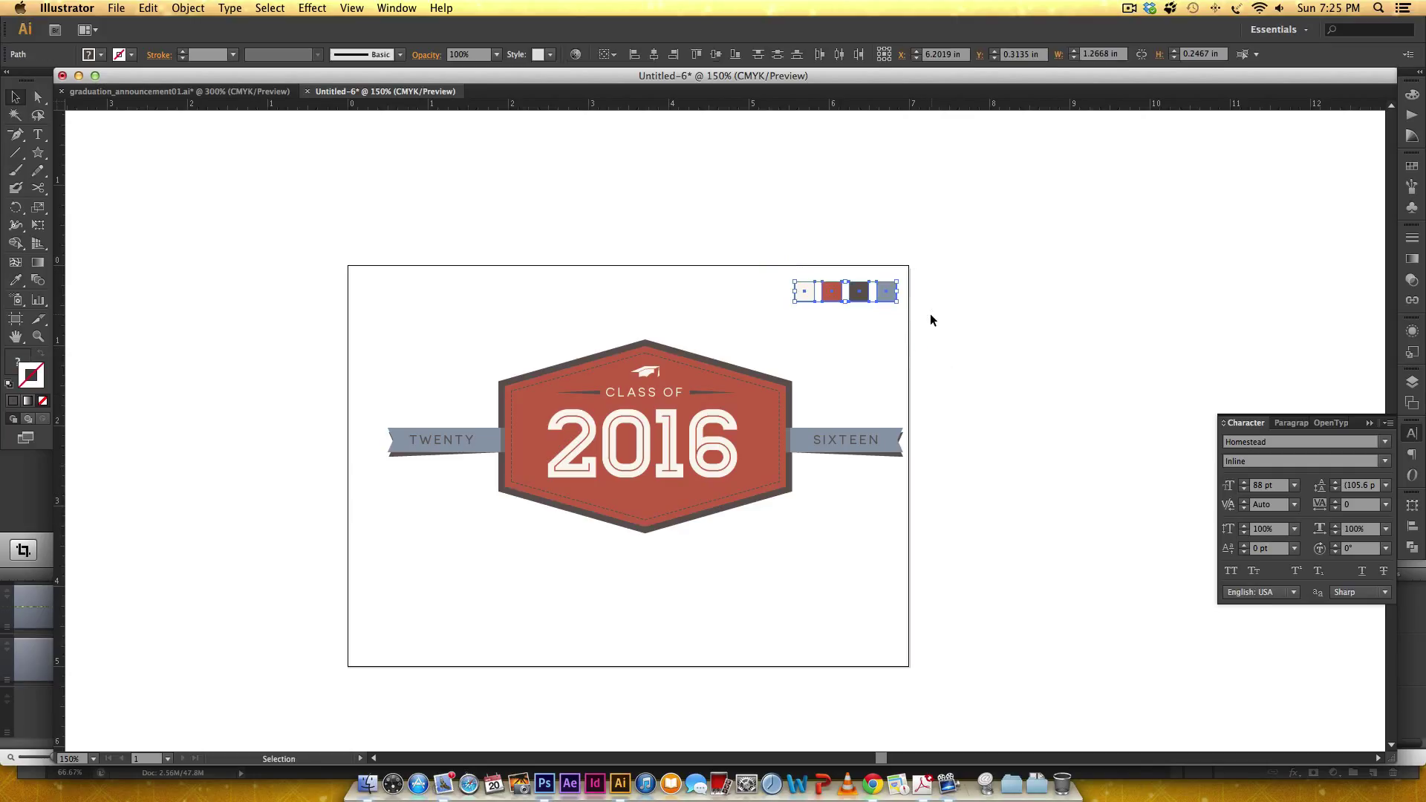
{"action": "key", "text": "Delete"}
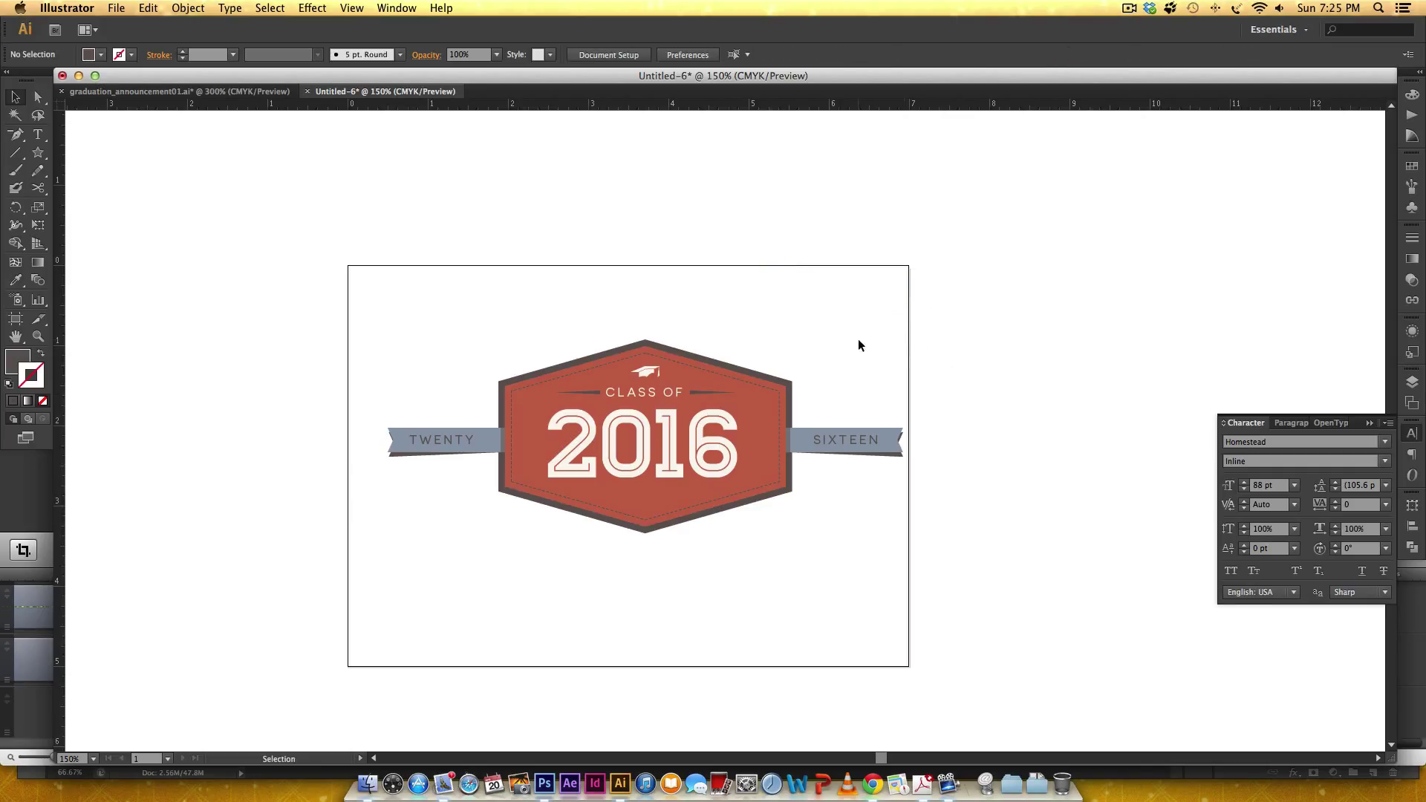